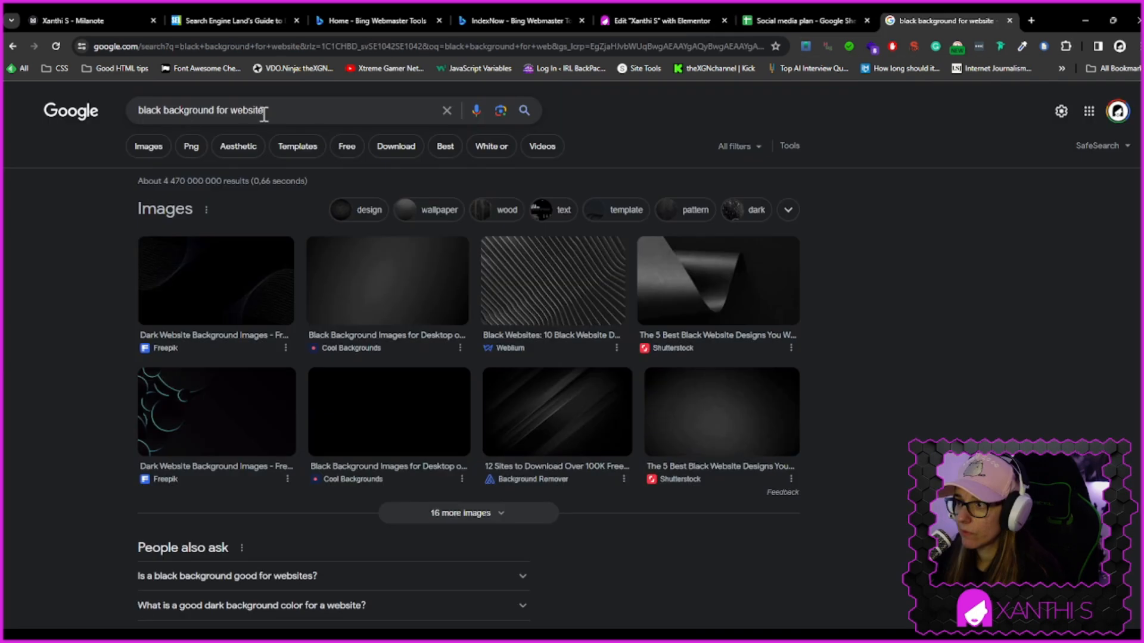
# Search the web for "black background for website hex code"
pyautogui.click(264, 114)
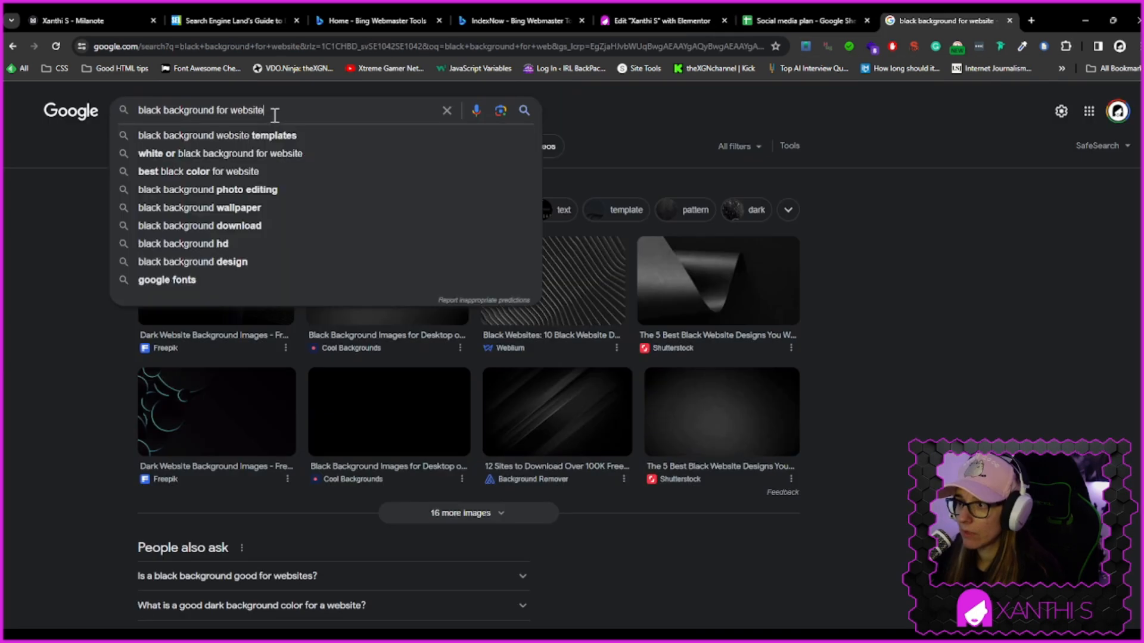
pyautogui.write('hex cod')
pyautogui.write('e')
pyautogui.press('Return')
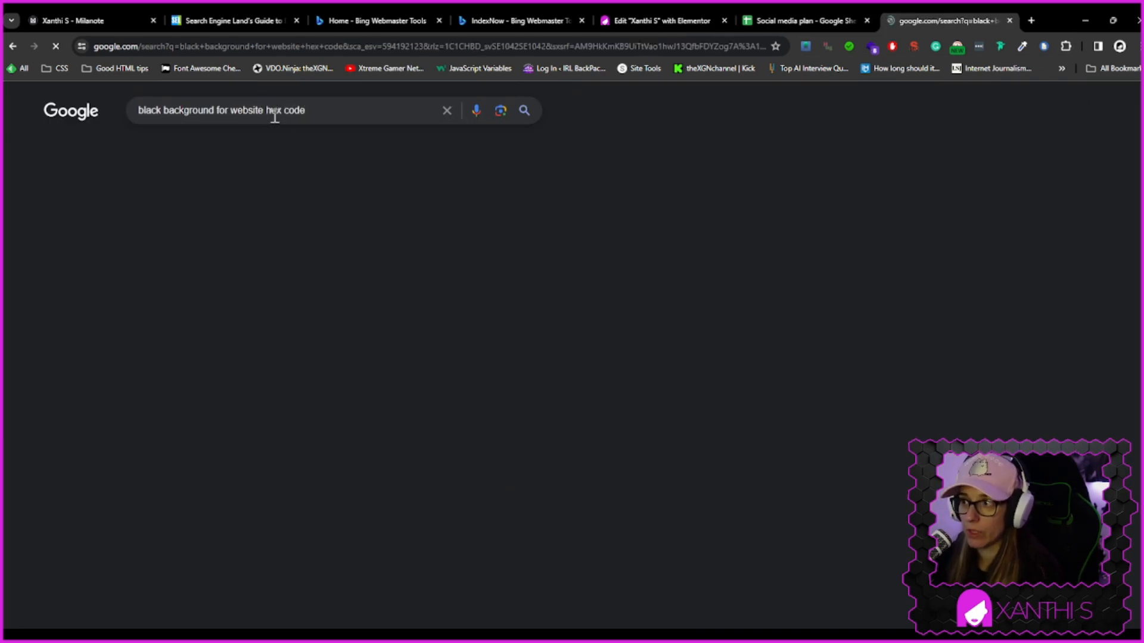
# Examine the suggested dark-mode hex codes for website backgrounds and select #161618
pyautogui.moveTo(275, 233); pyautogui.dragTo(345, 237)
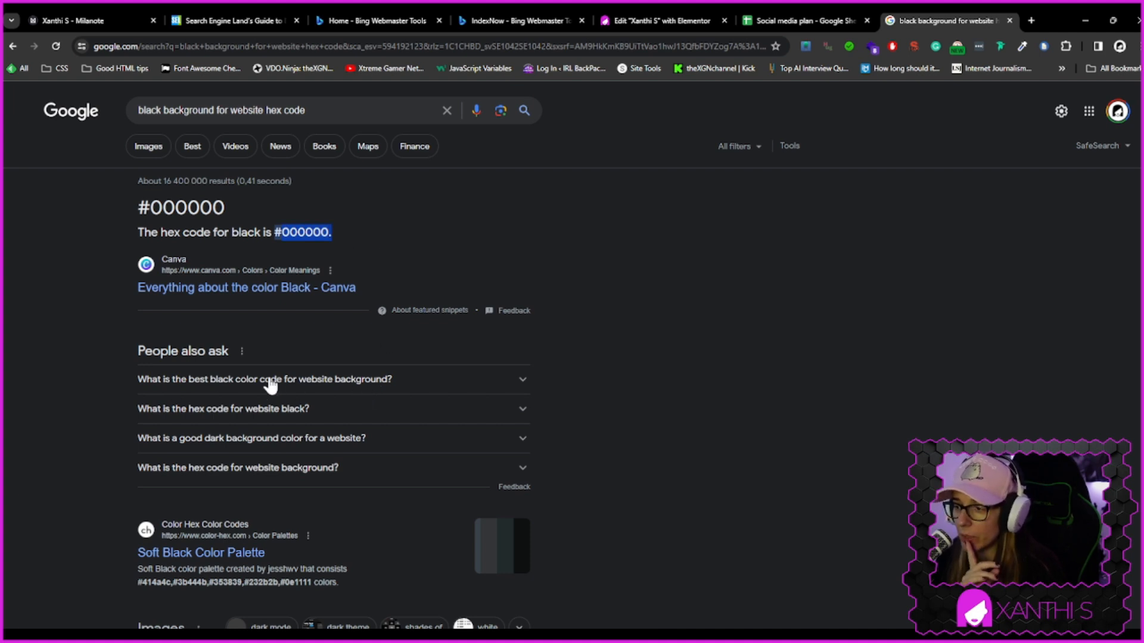
pyautogui.click(373, 388)
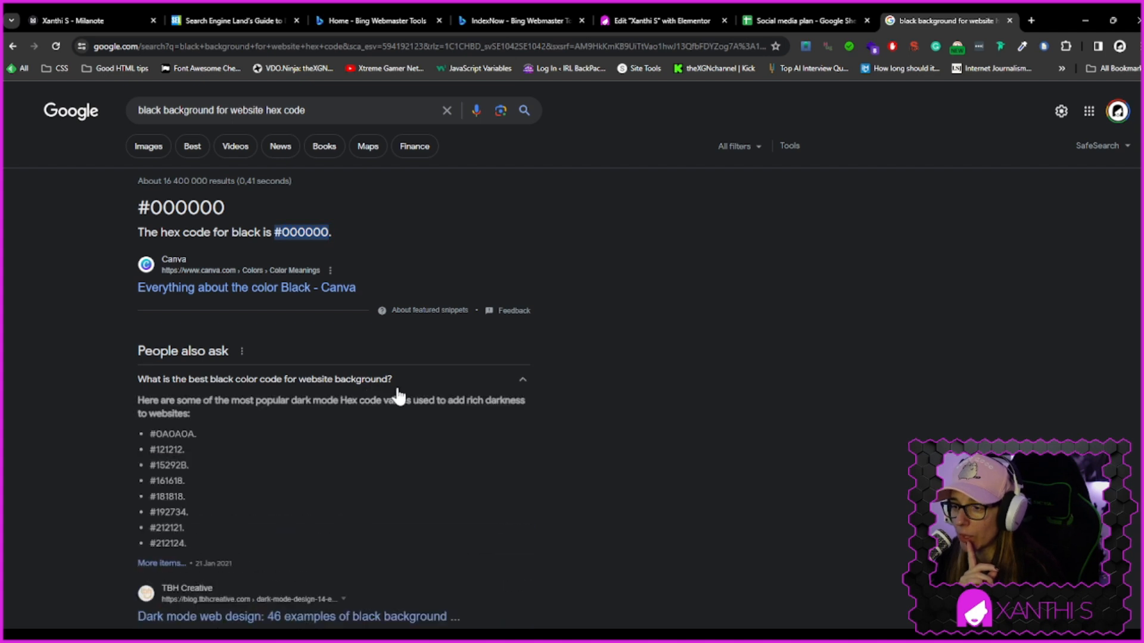
pyautogui.scroll(-2, 630, 455)
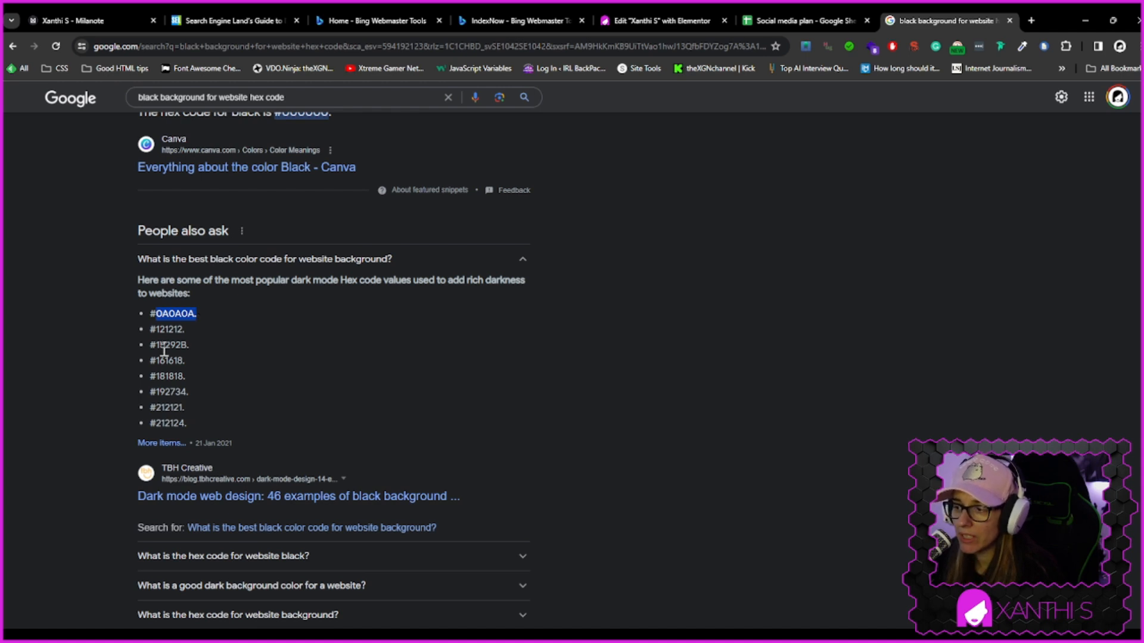
pyautogui.moveTo(156, 361); pyautogui.dragTo(201, 365)
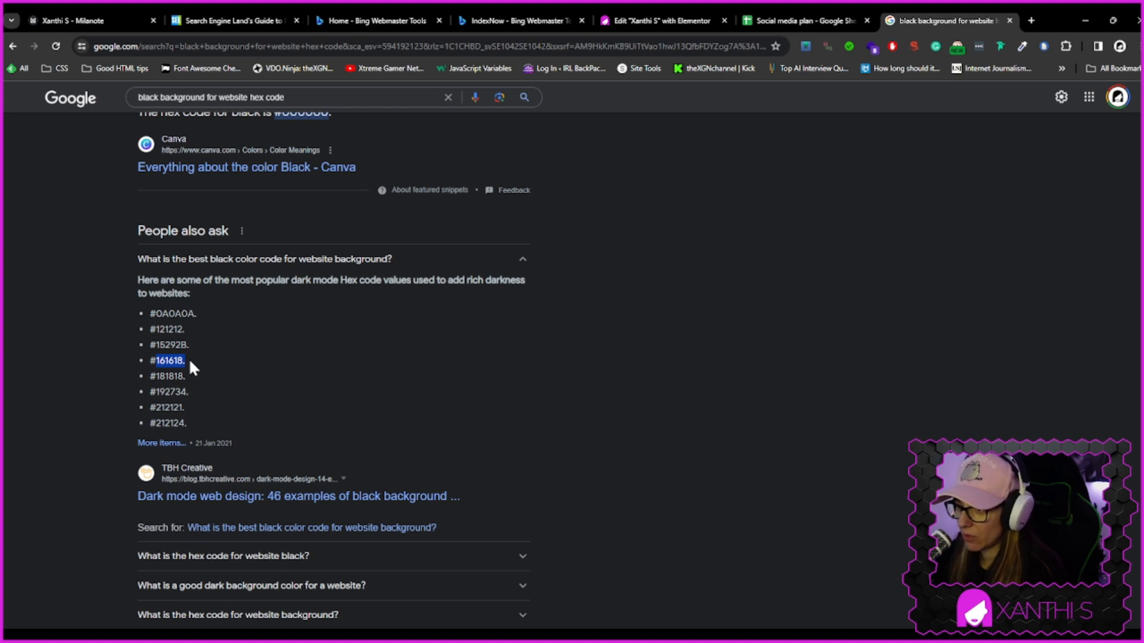
# Return to the Elementor editor and open the site settings' background options
pyautogui.click(658, 18)
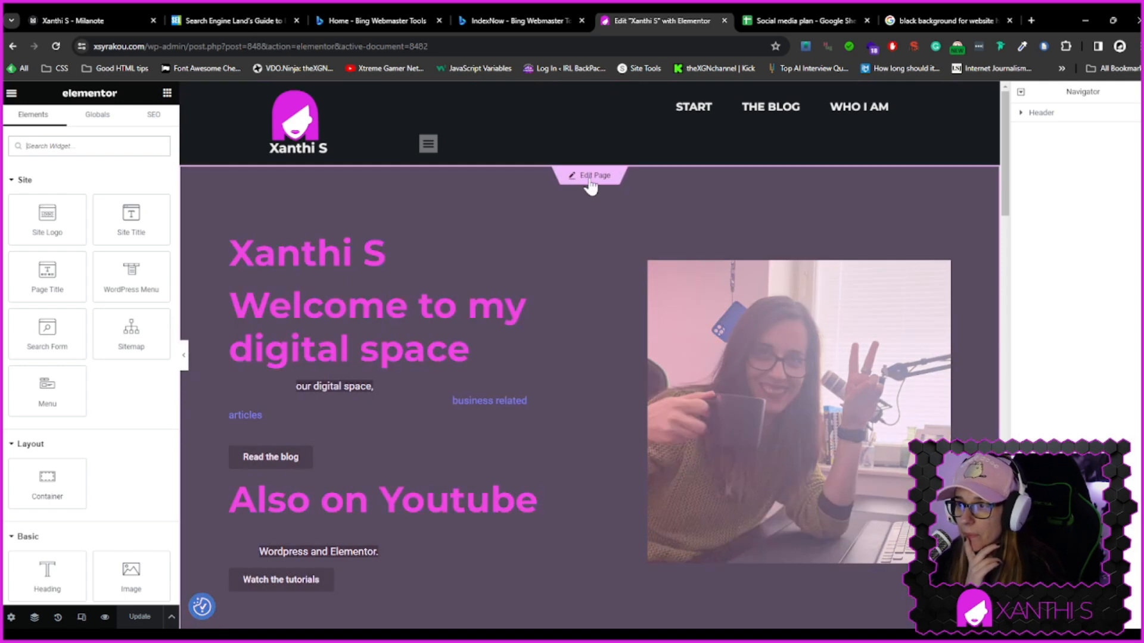
pyautogui.click(591, 178)
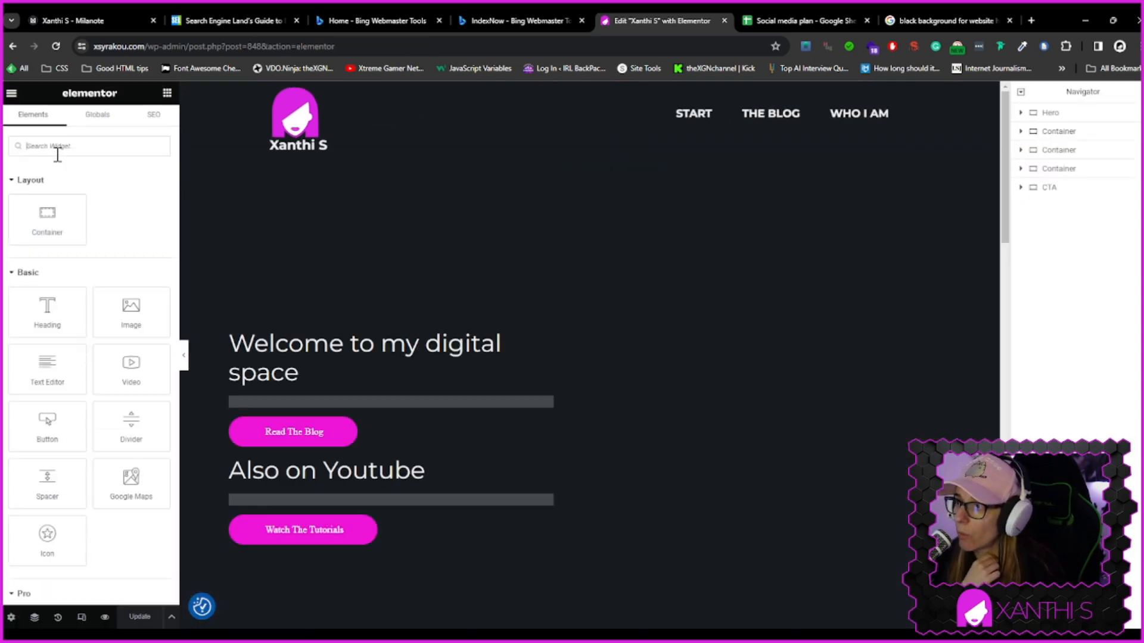
pyautogui.click(10, 94)
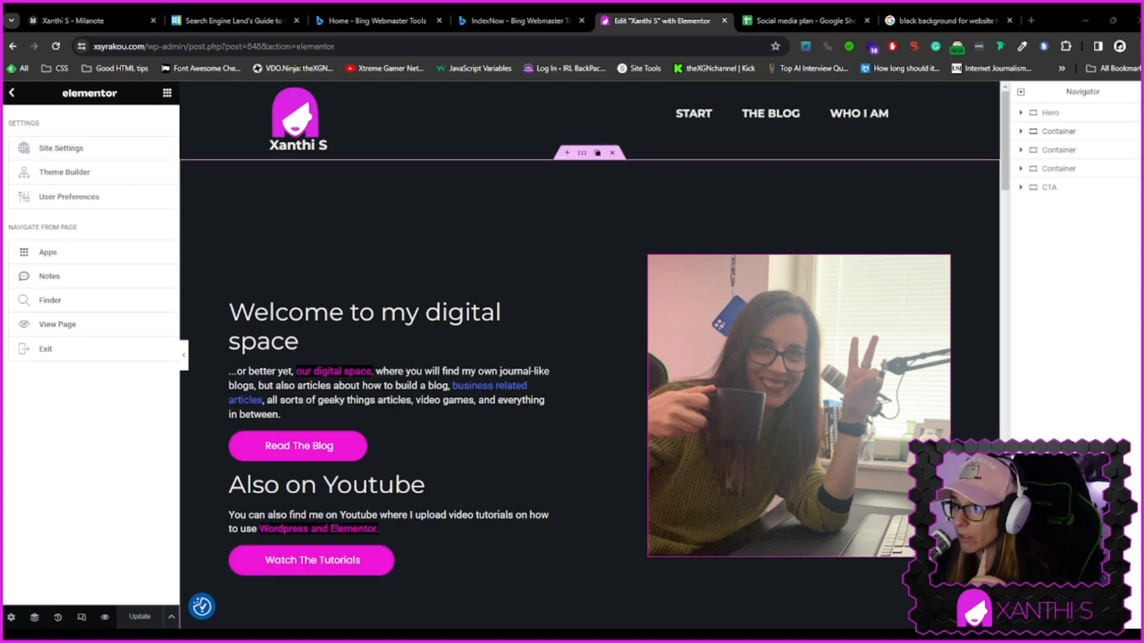
pyautogui.click(51, 149)
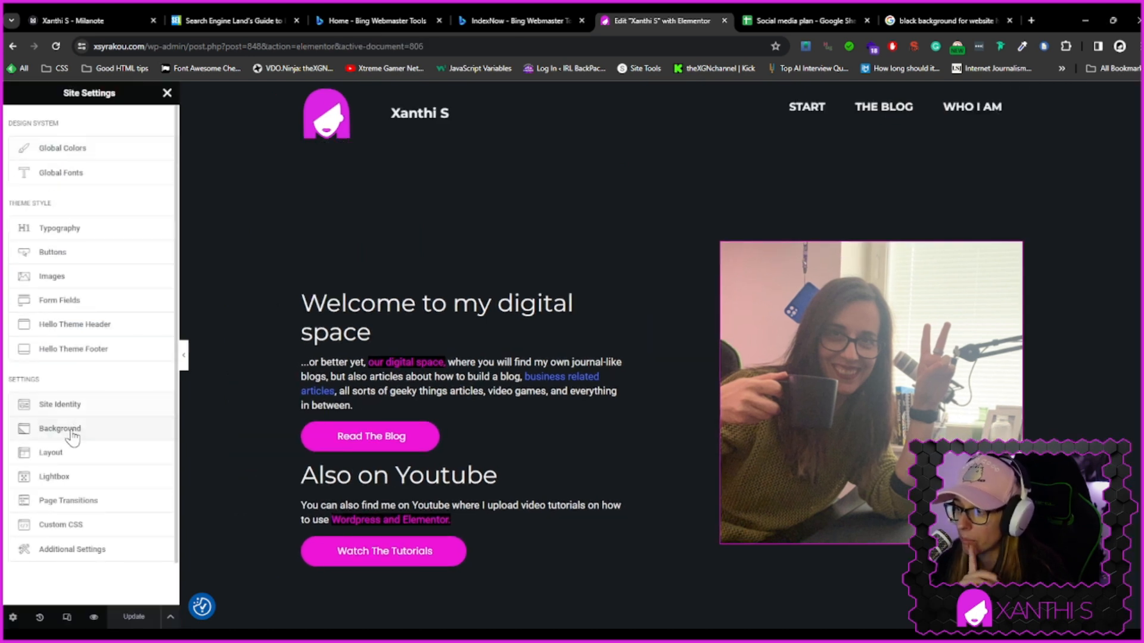
pyautogui.click(62, 435)
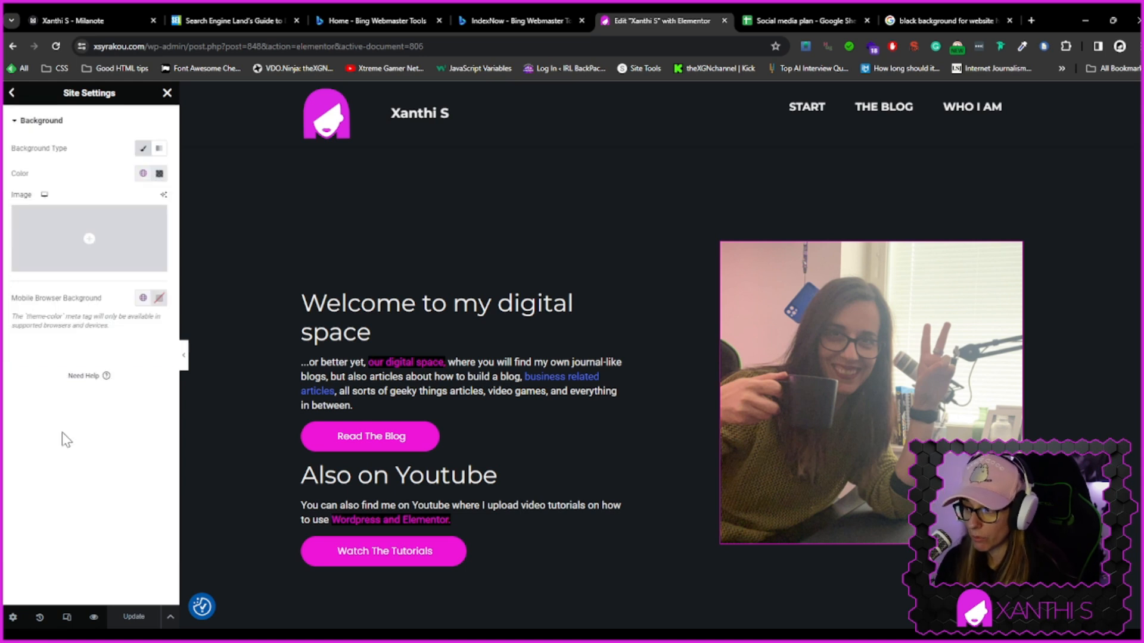
# Try setting the site background colour to the custom hex value 161616
pyautogui.click(159, 173)
pyautogui.moveTo(120, 230); pyautogui.dragTo(140, 268)
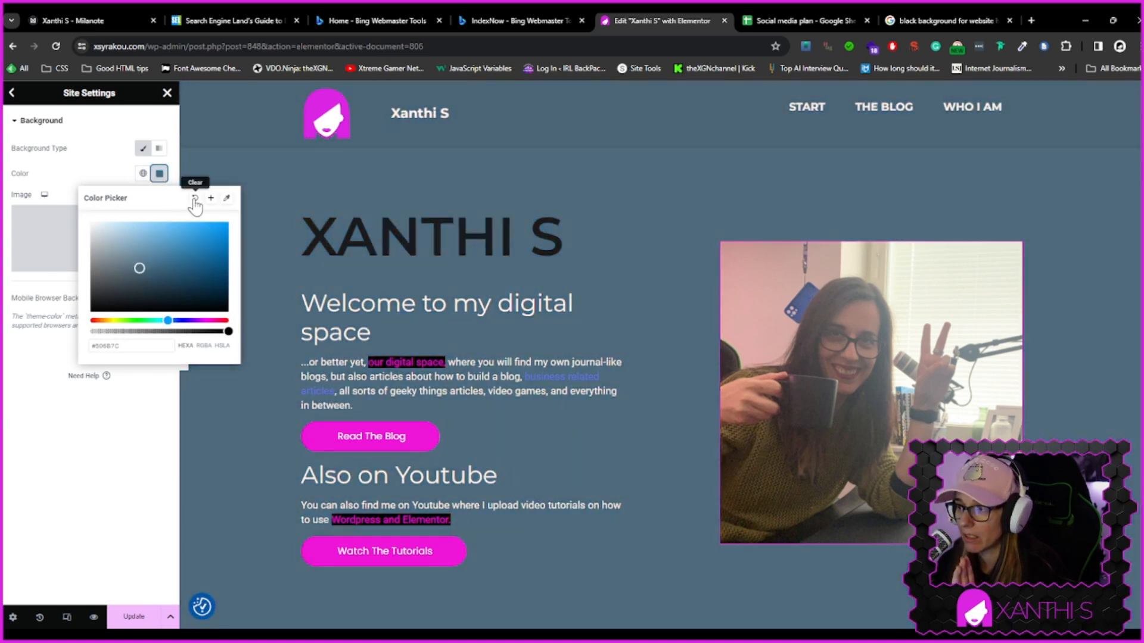
pyautogui.click(194, 201)
pyautogui.click(164, 176)
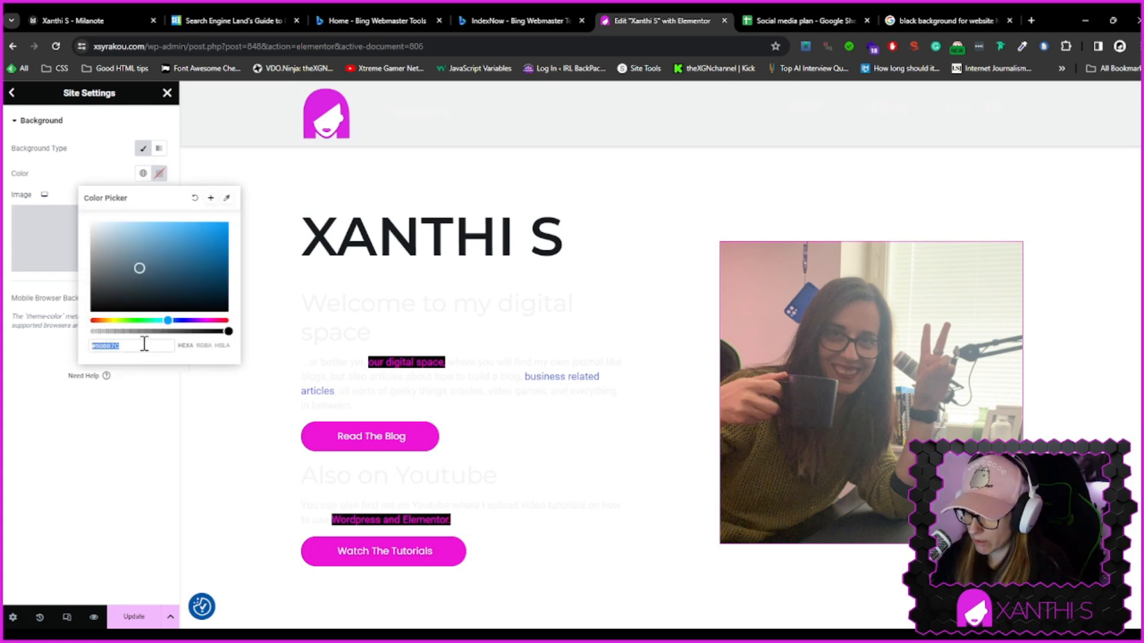
pyautogui.write('161616')
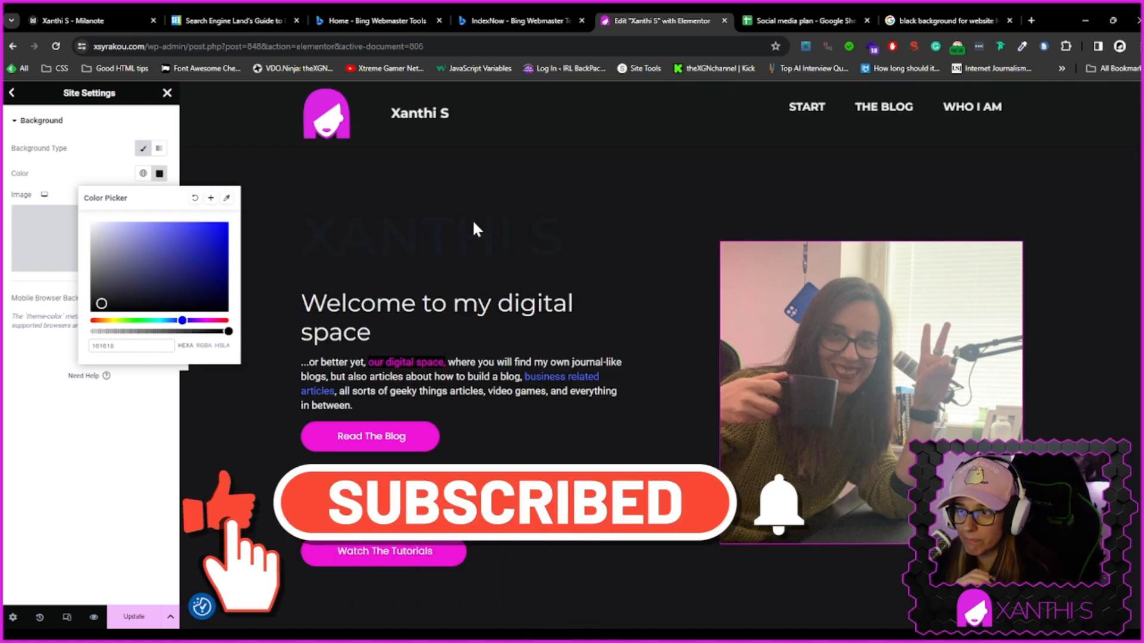
# Set the site background colour to the global colour "dark background" and save the update
pyautogui.click(194, 205)
pyautogui.click(143, 173)
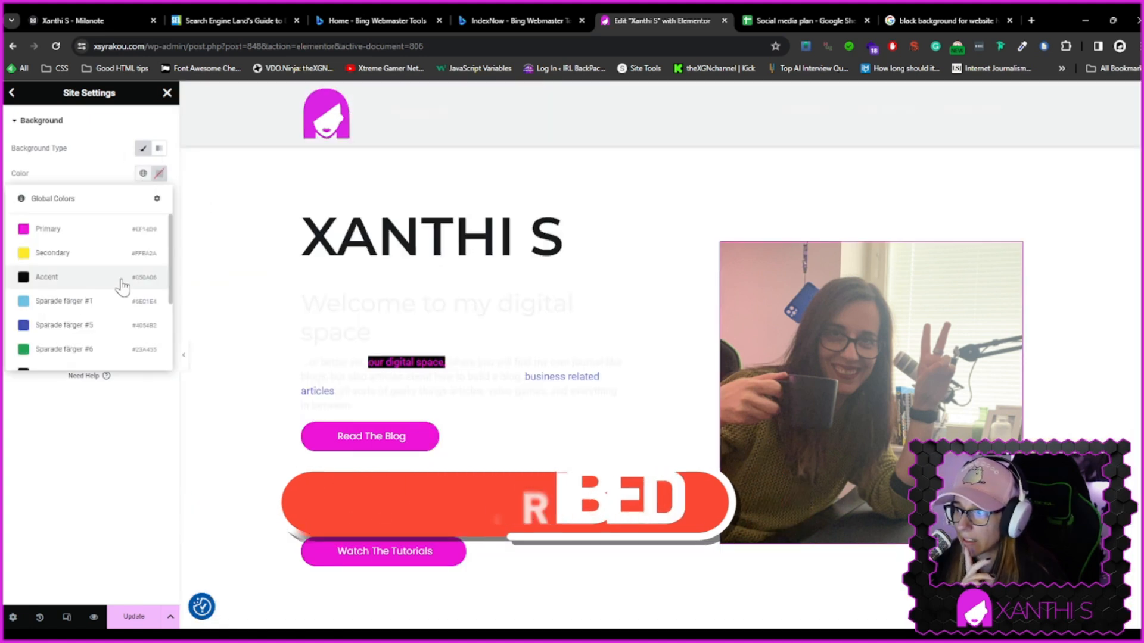
pyautogui.scroll(-3, 116, 289)
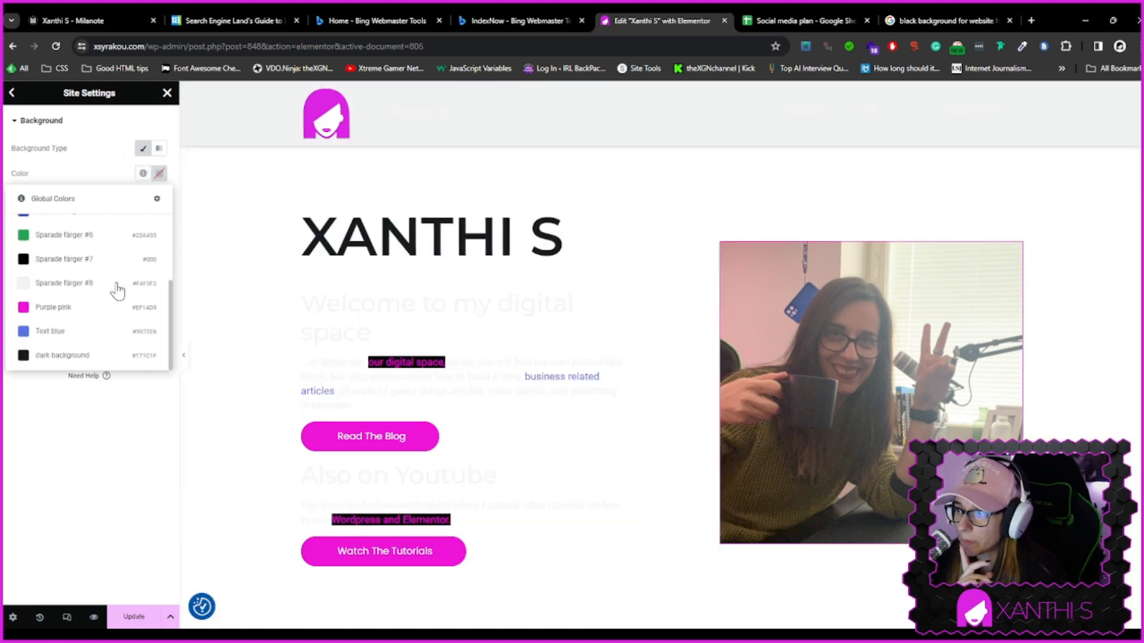
pyautogui.click(74, 359)
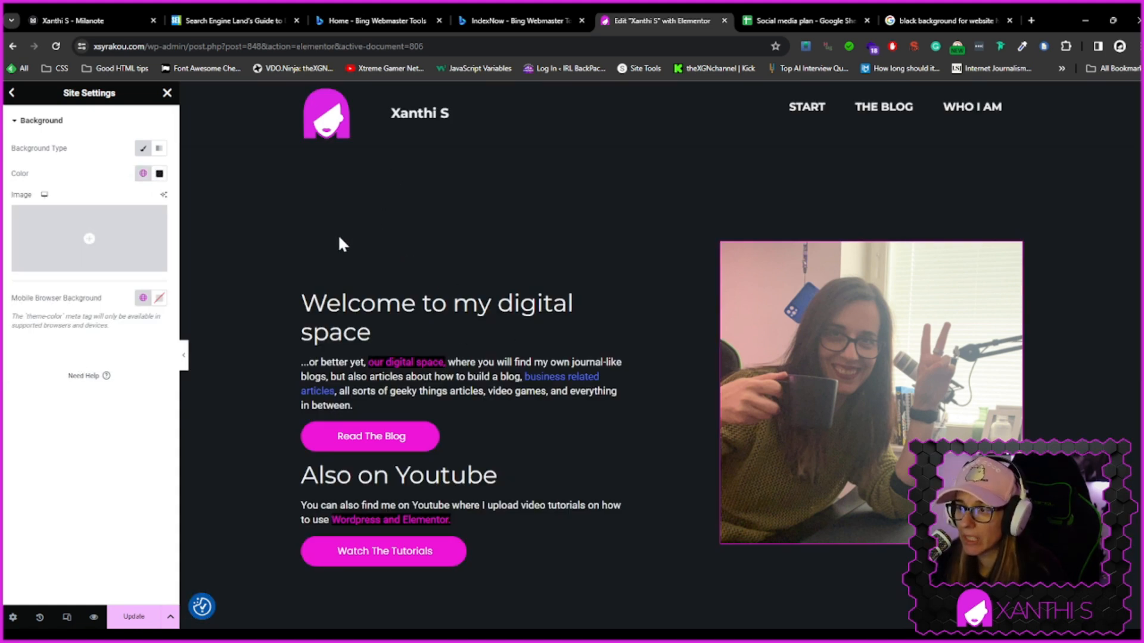
pyautogui.click(133, 616)
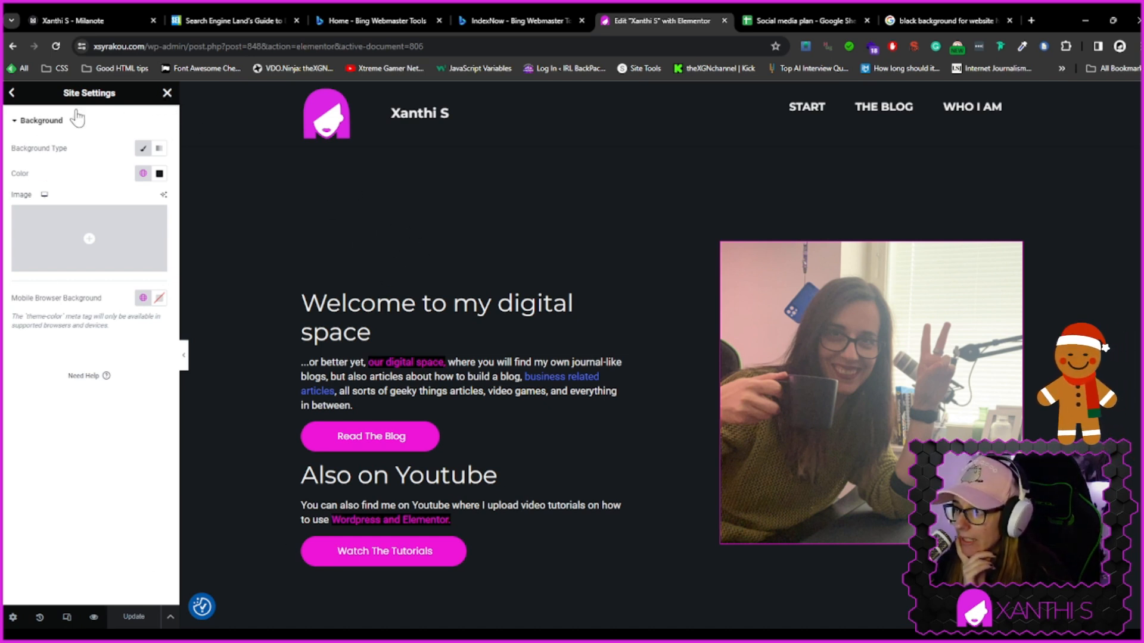
# Set the "Xanthi S" heading's text colour to the global colour "Sparade färger #8" and save the update
pyautogui.click(11, 93)
pyautogui.click(168, 94)
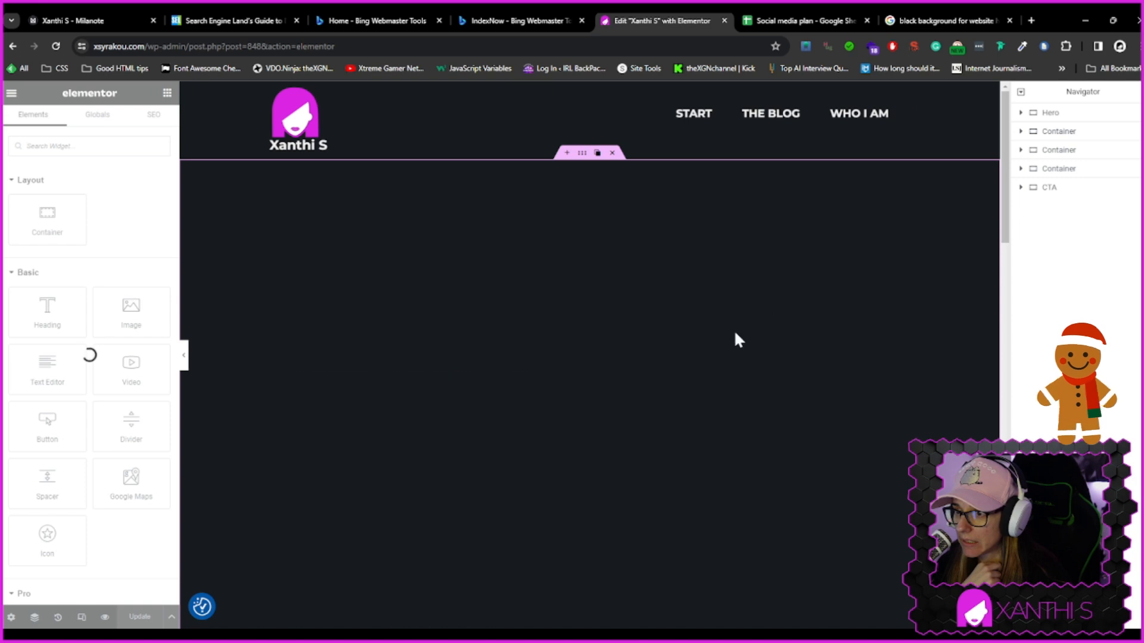
pyautogui.click(303, 237)
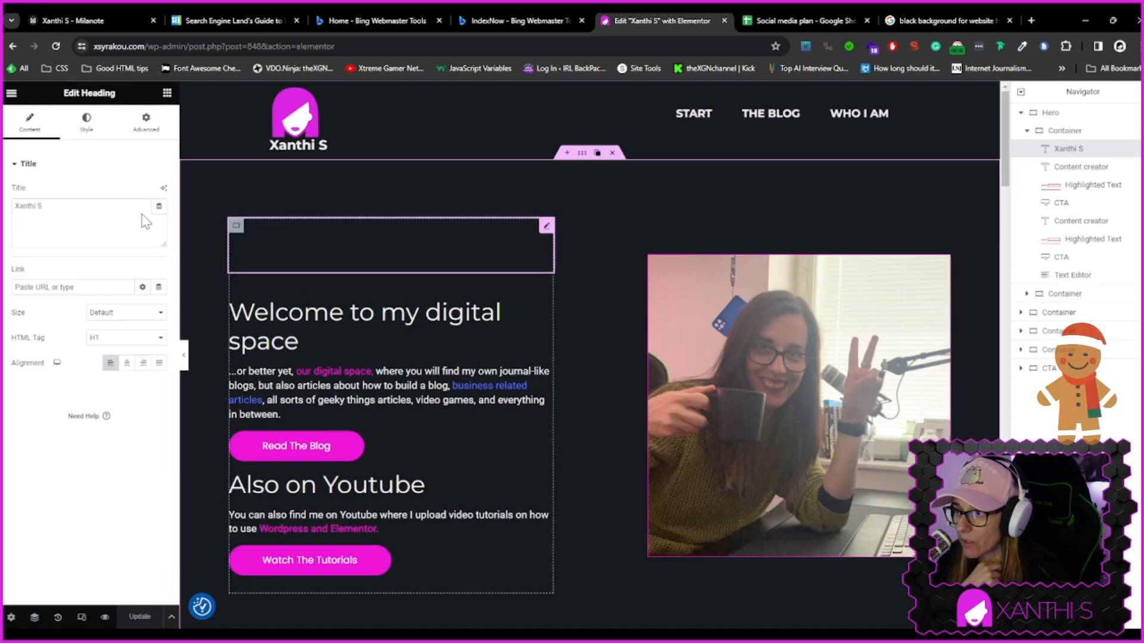
pyautogui.click(92, 118)
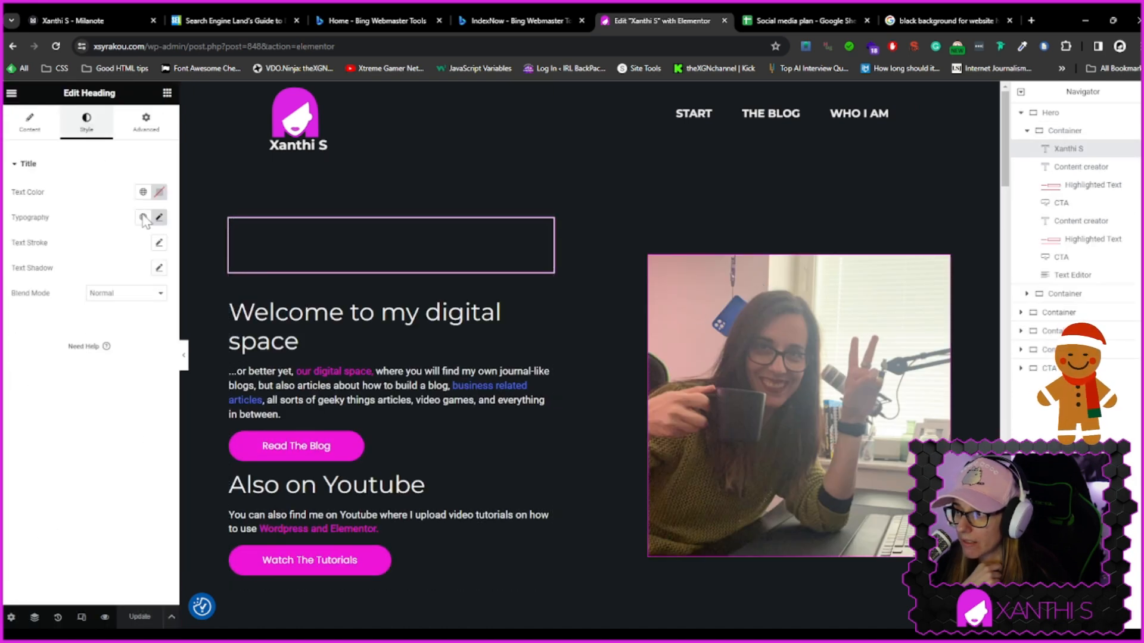
pyautogui.click(143, 192)
pyautogui.scroll(-5, 87, 280)
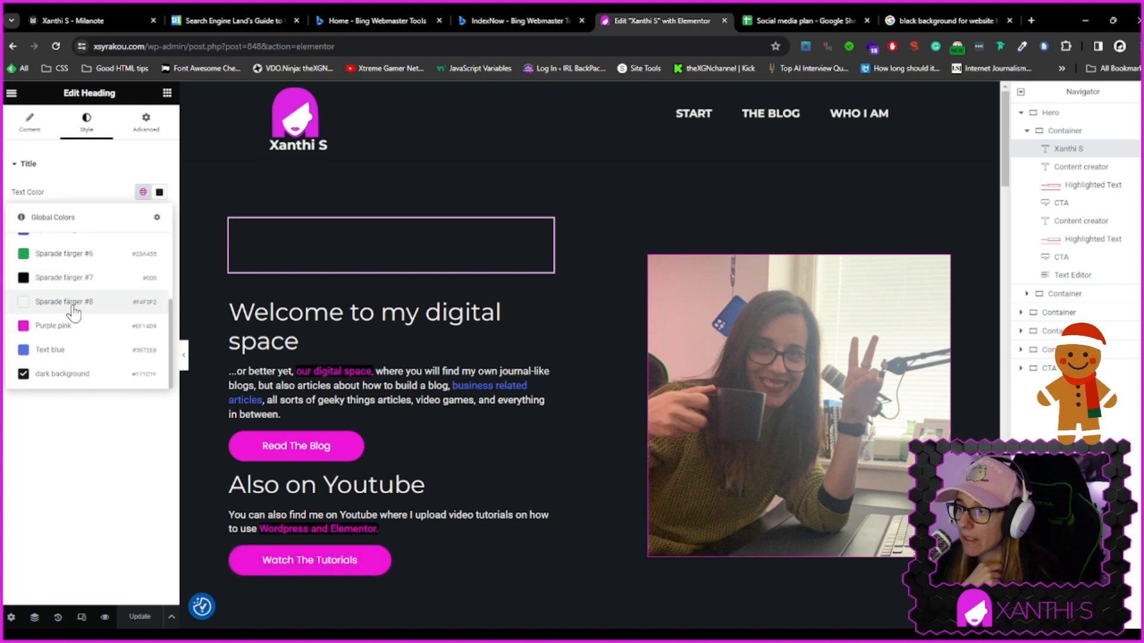
pyautogui.click(72, 305)
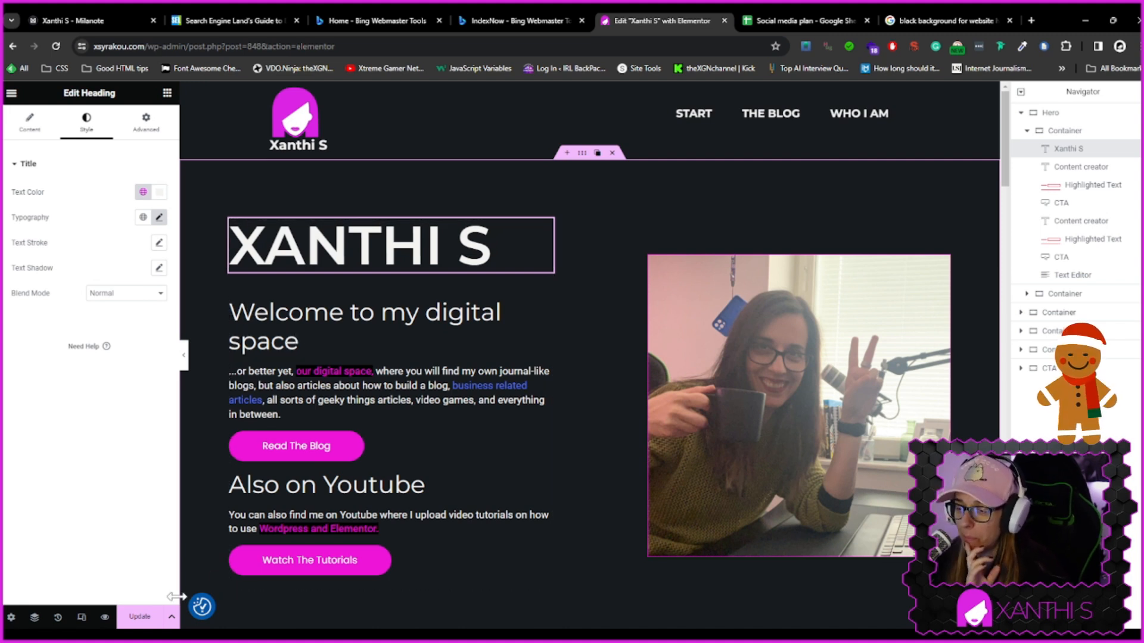
pyautogui.click(141, 619)
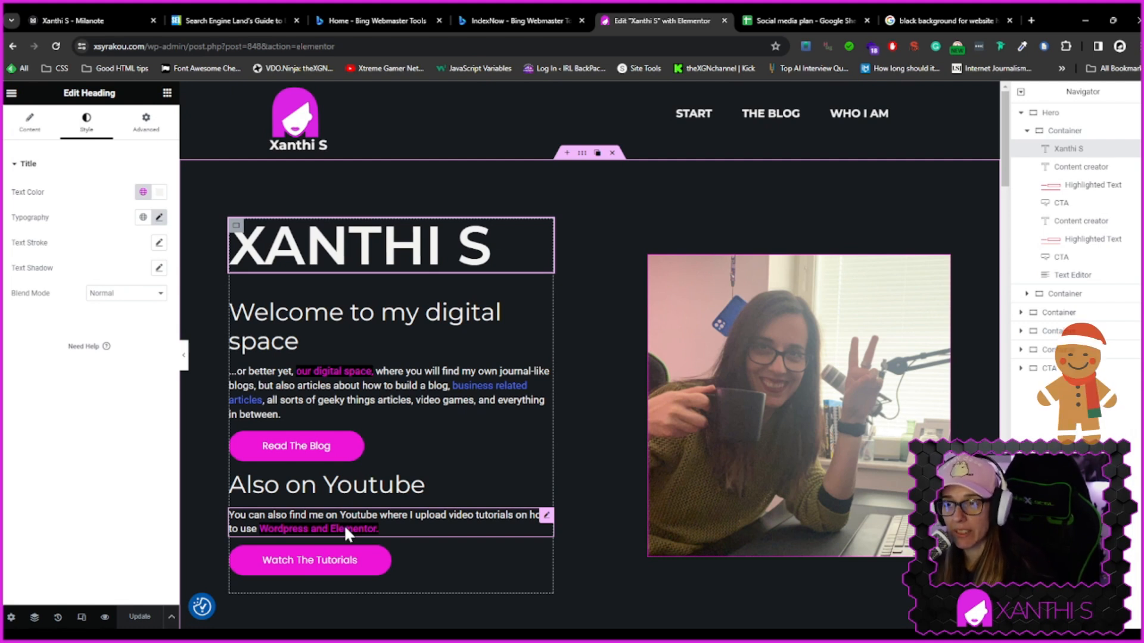
# Browse through the available widgets in the elements panel
pyautogui.click(167, 93)
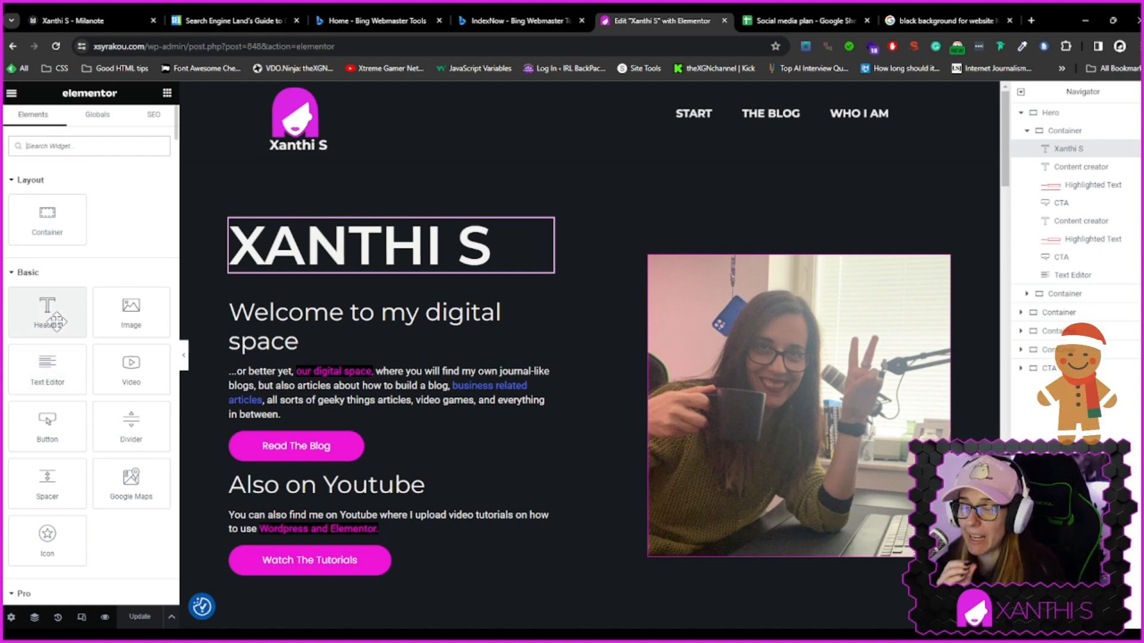
pyautogui.scroll(-2, 93, 370)
pyautogui.scroll(-4, 94, 395)
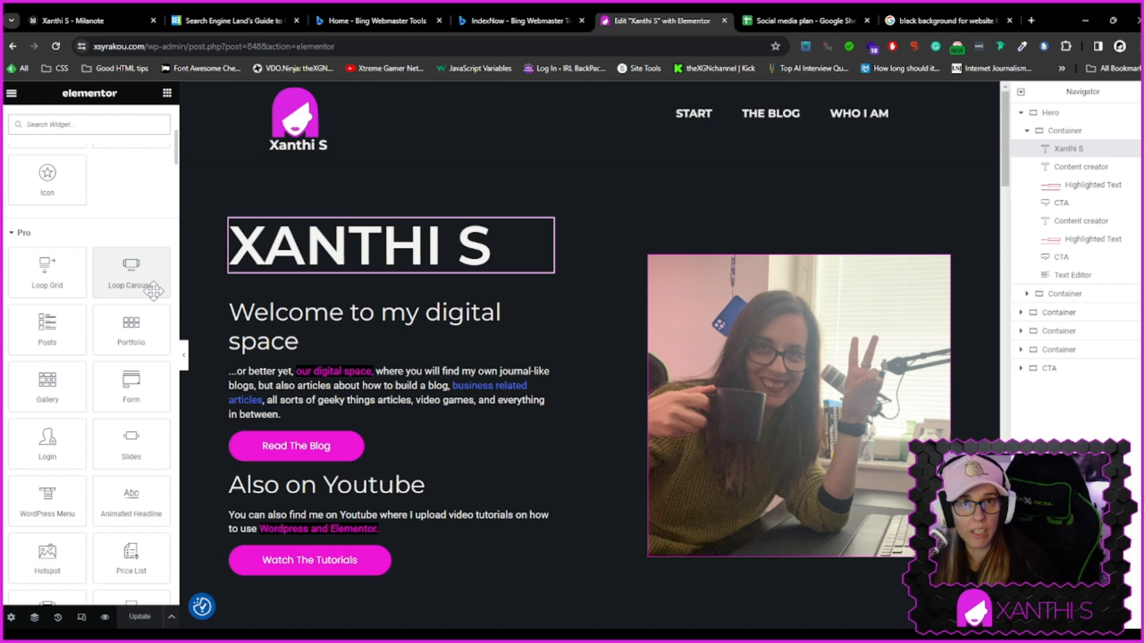
pyautogui.scroll(-6, 113, 408)
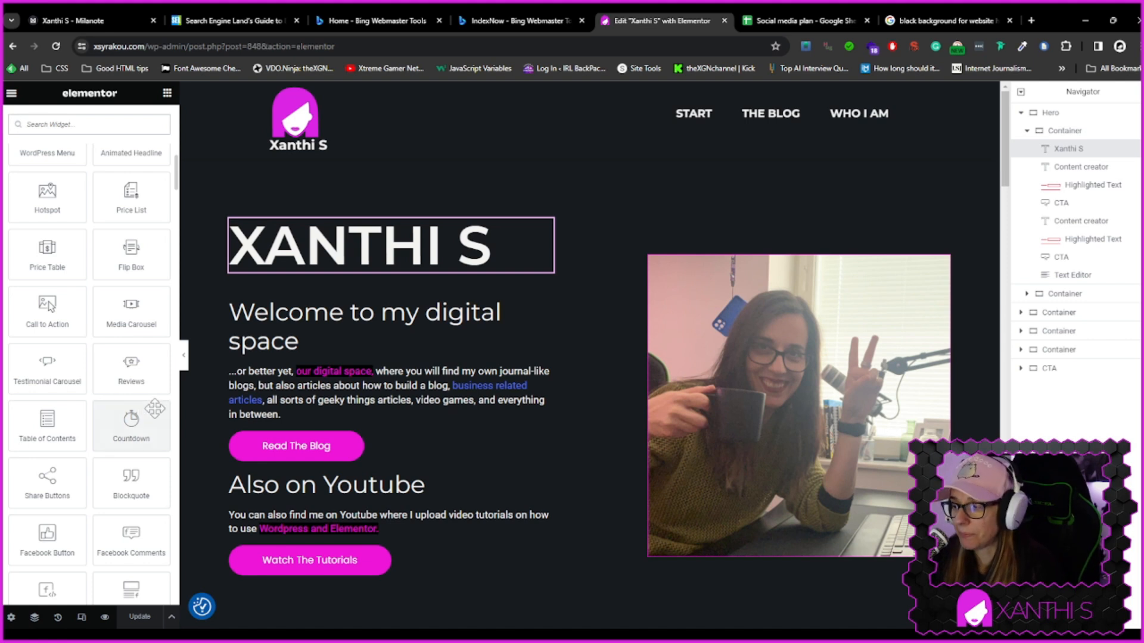
pyautogui.scroll(-2, 152, 408)
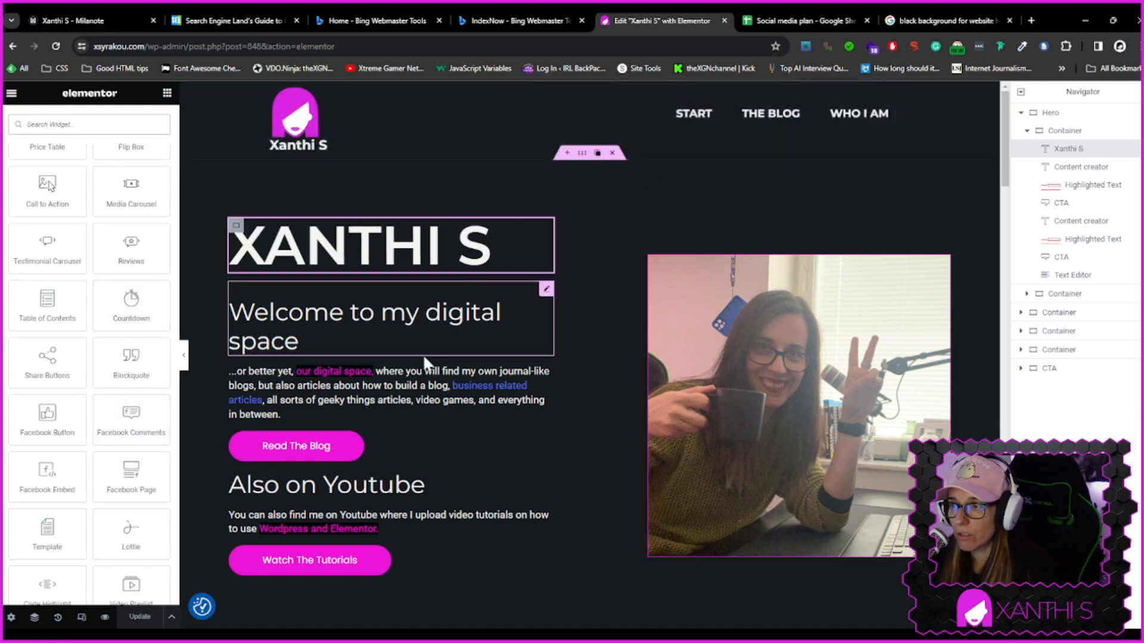
# View the live page and open the blog page to check its appearance
pyautogui.click(11, 93)
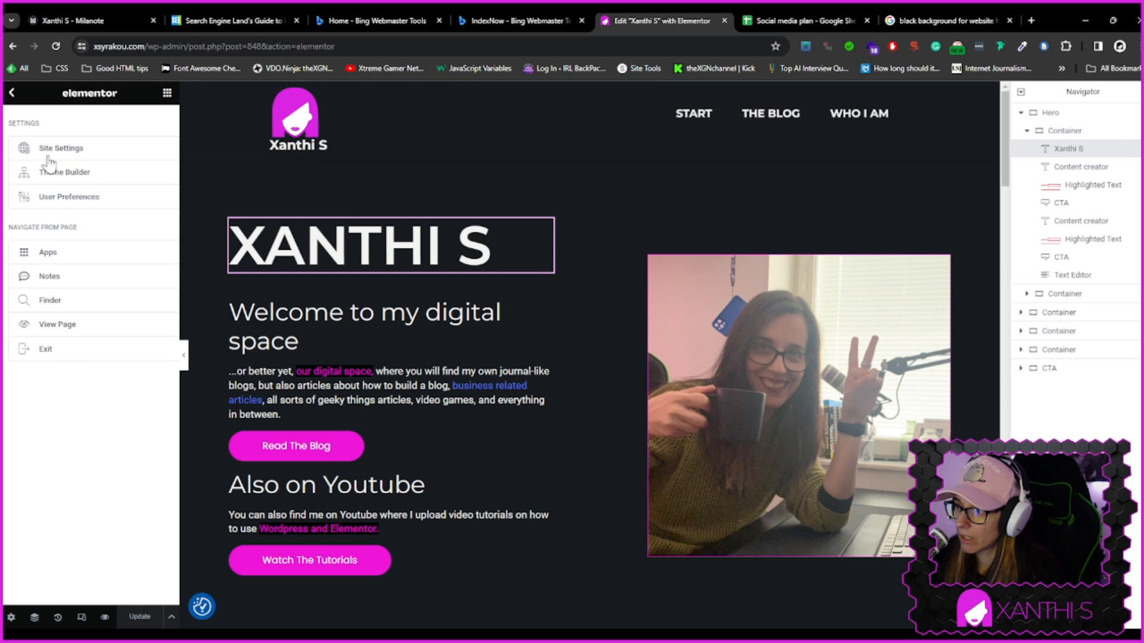
pyautogui.click(66, 326)
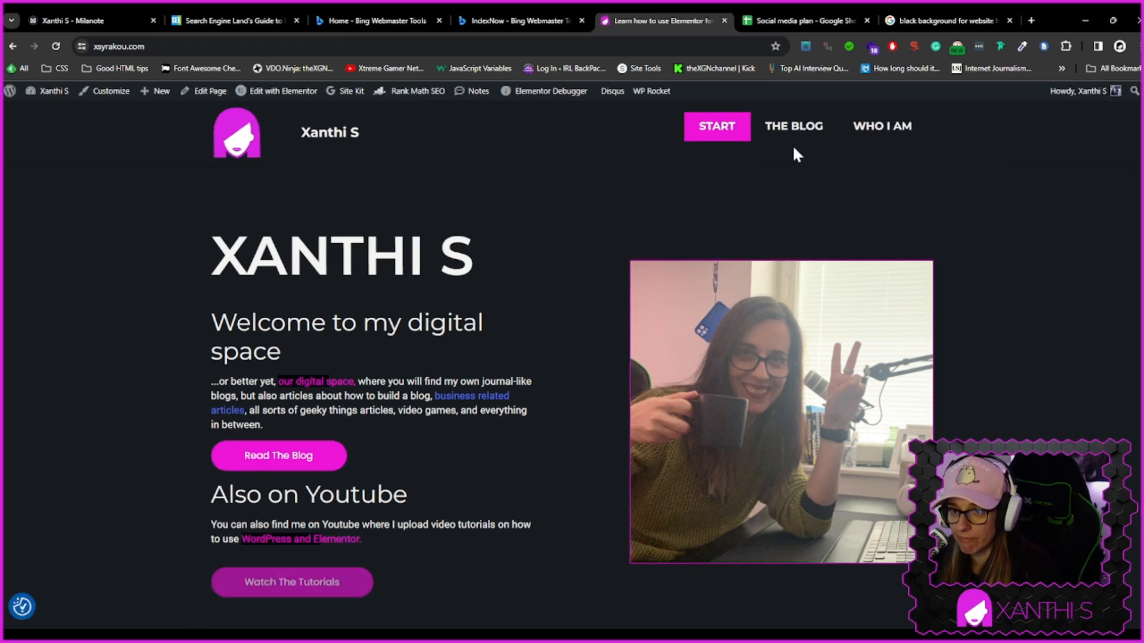
pyautogui.click(788, 129)
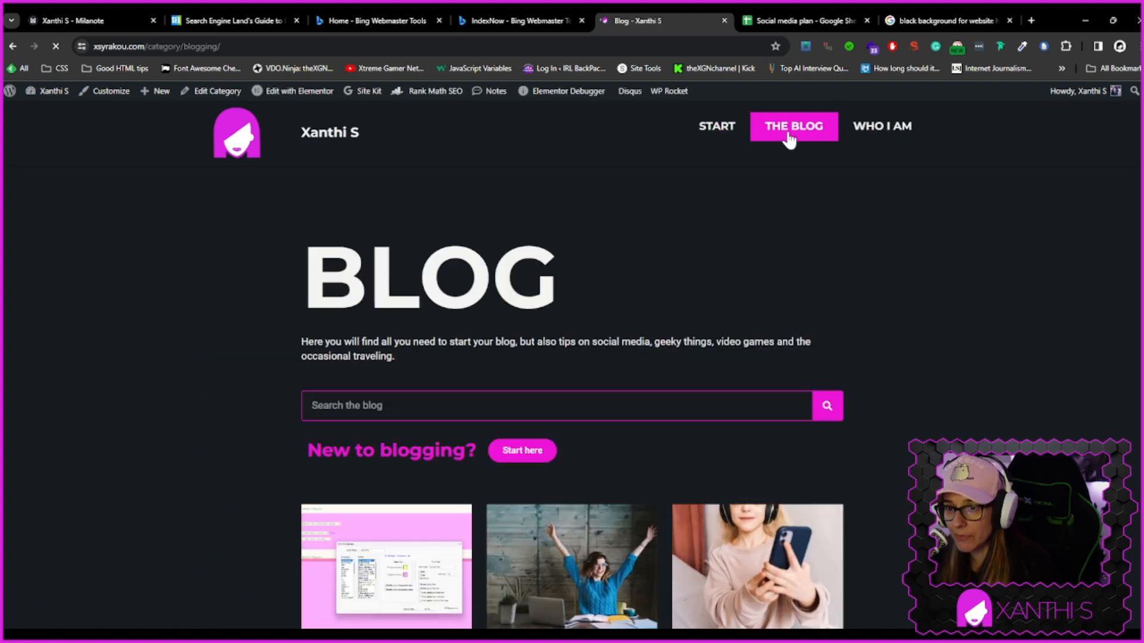
pyautogui.scroll(-5, 572, 387)
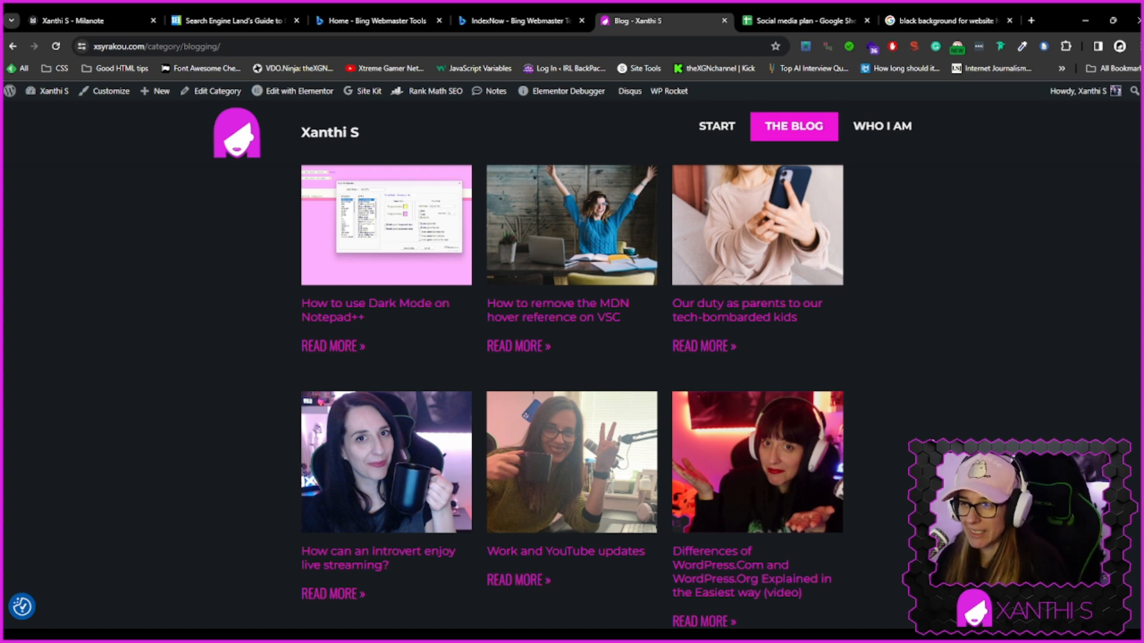
# Open the "Elementor Archive ALL" template of the blog page in the Elementor editor
pyautogui.moveTo(295, 92)
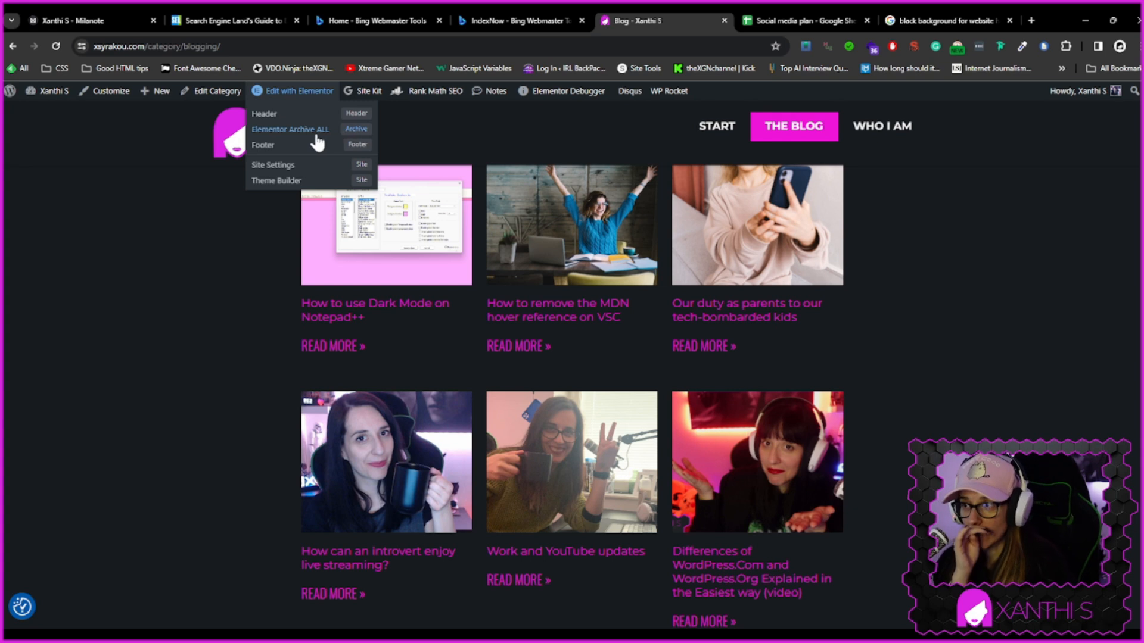
pyautogui.click(359, 128)
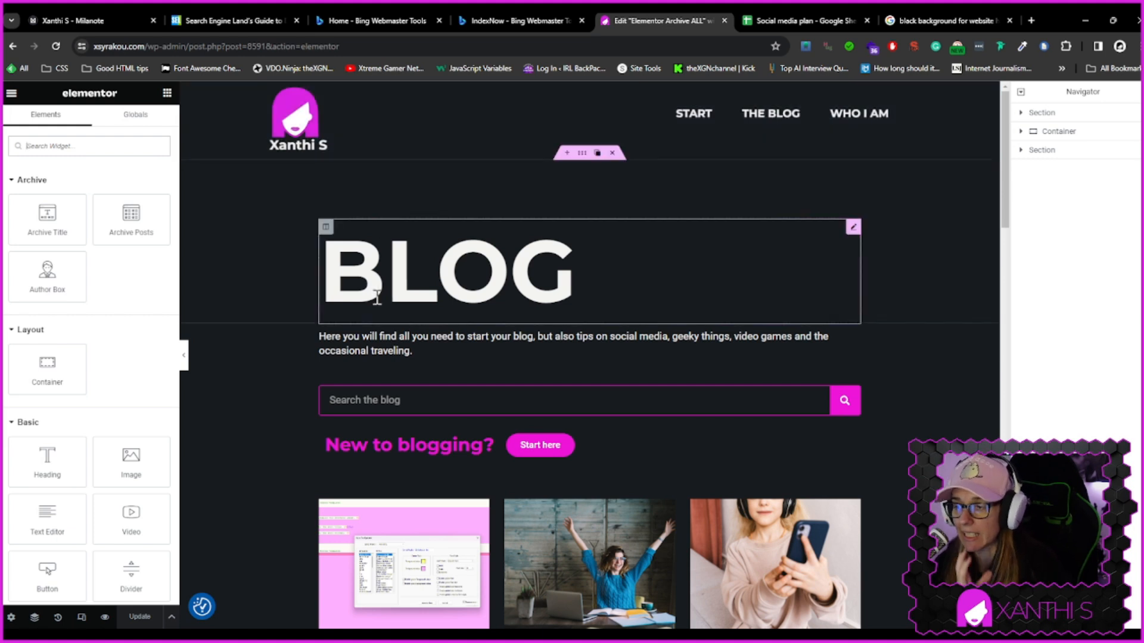
pyautogui.scroll(-2, 334, 399)
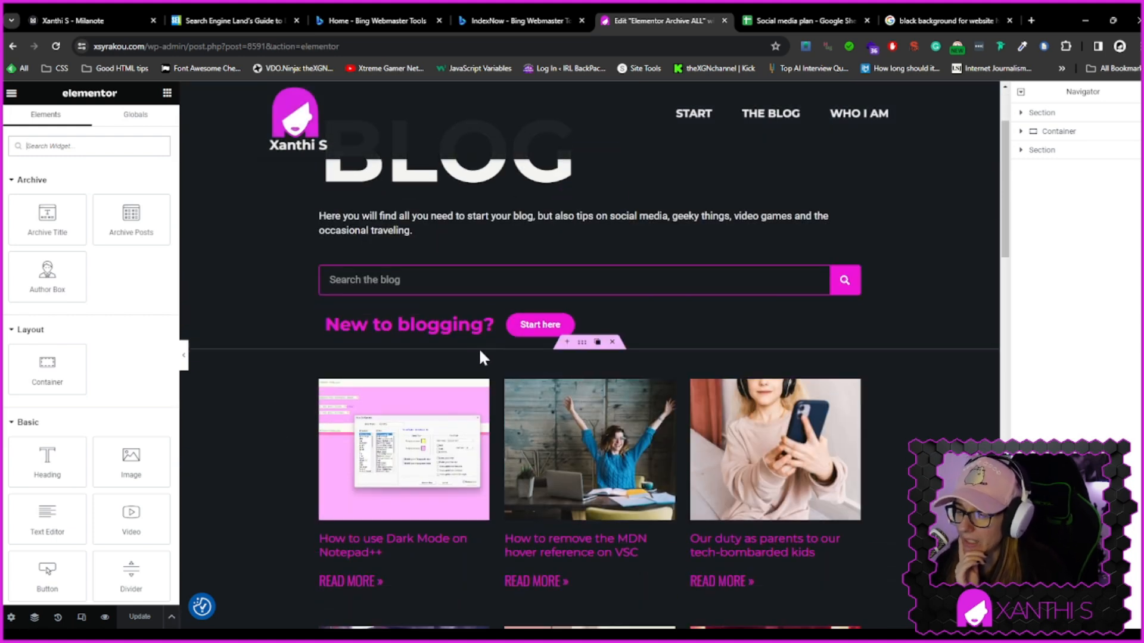
# Preview the archive template in mobile view and inspect the Start here button settings
pyautogui.click(81, 617)
pyautogui.click(570, 93)
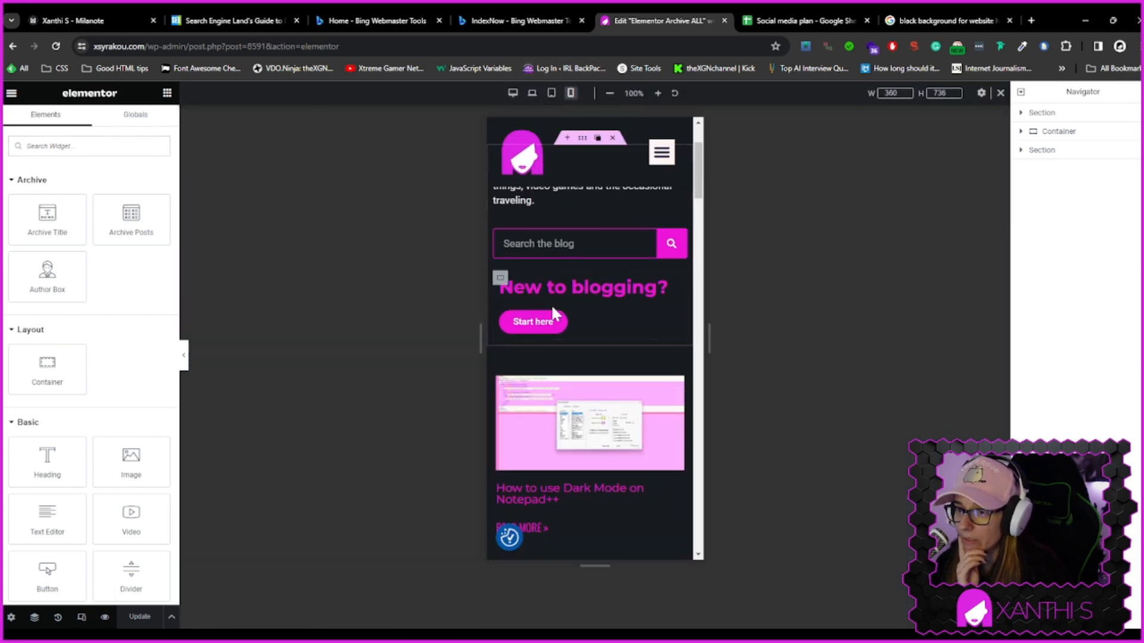
pyautogui.click(533, 320)
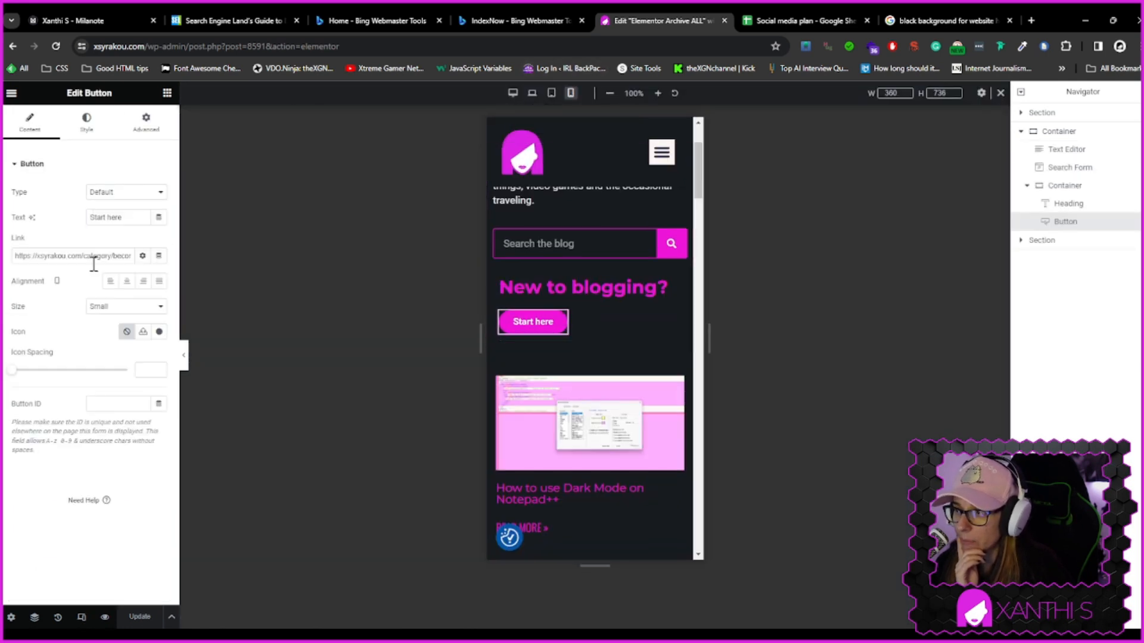
pyautogui.scroll(-4, 596, 321)
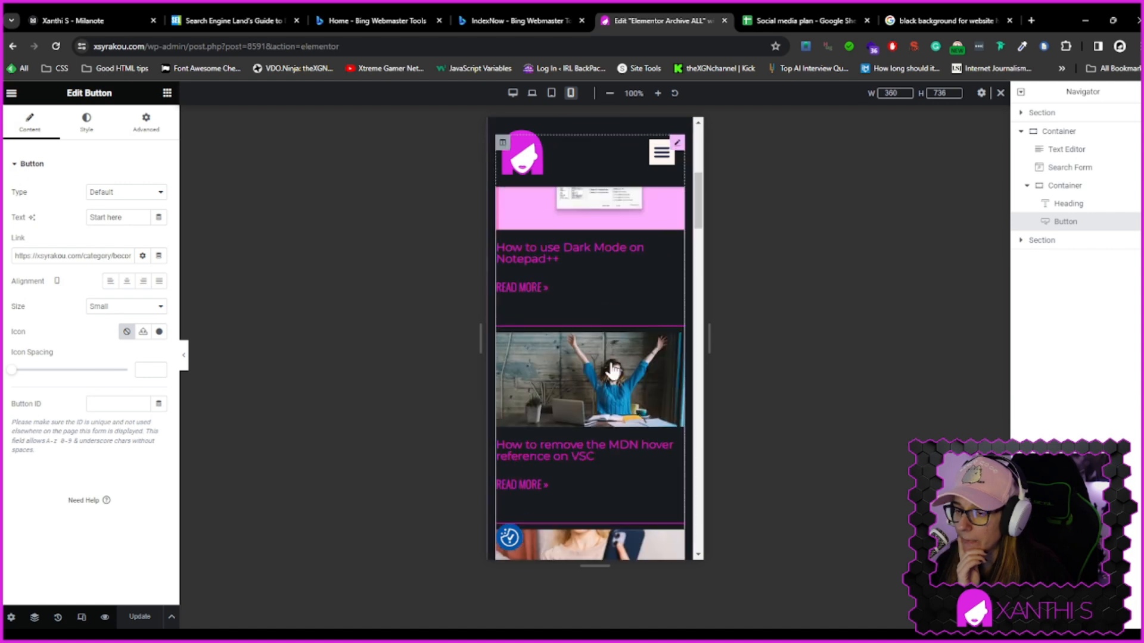
# Set the Posts widget's title colour to a light global colour in its content style settings
pyautogui.click(547, 260)
pyautogui.click(90, 124)
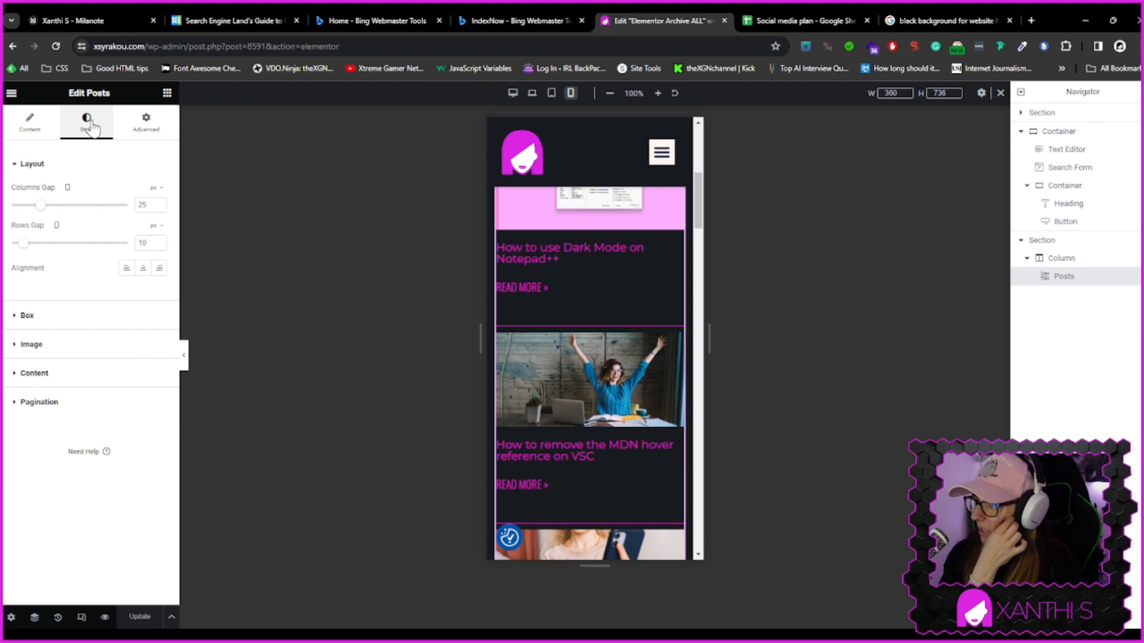
pyautogui.click(70, 375)
pyautogui.click(143, 295)
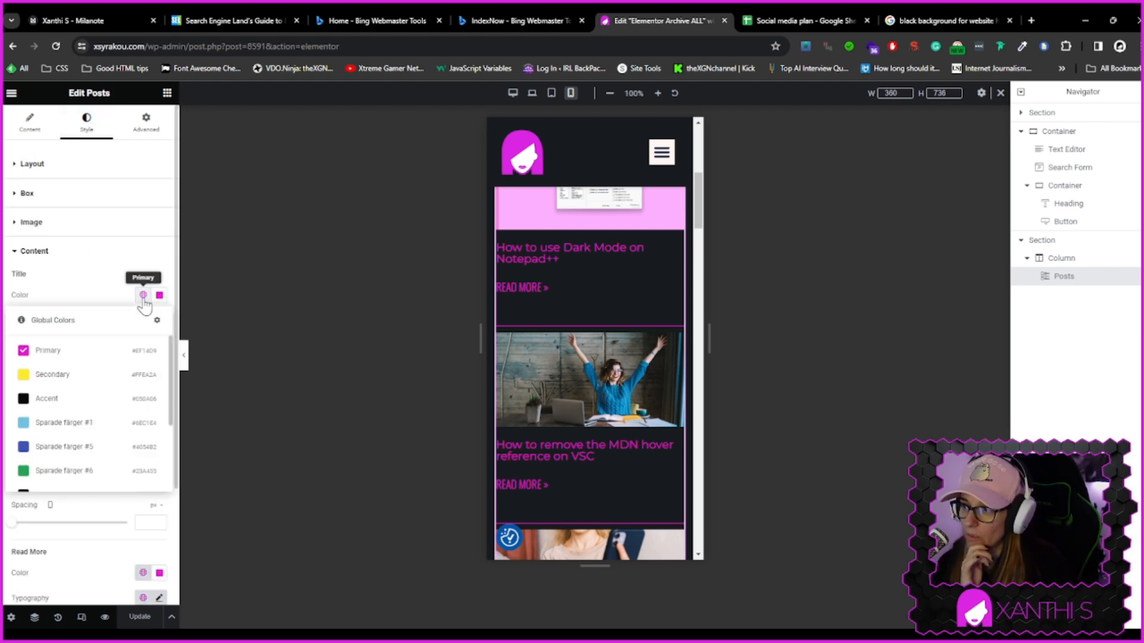
pyautogui.scroll(-2, 95, 429)
pyautogui.scroll(-2, 94, 429)
pyautogui.click(89, 430)
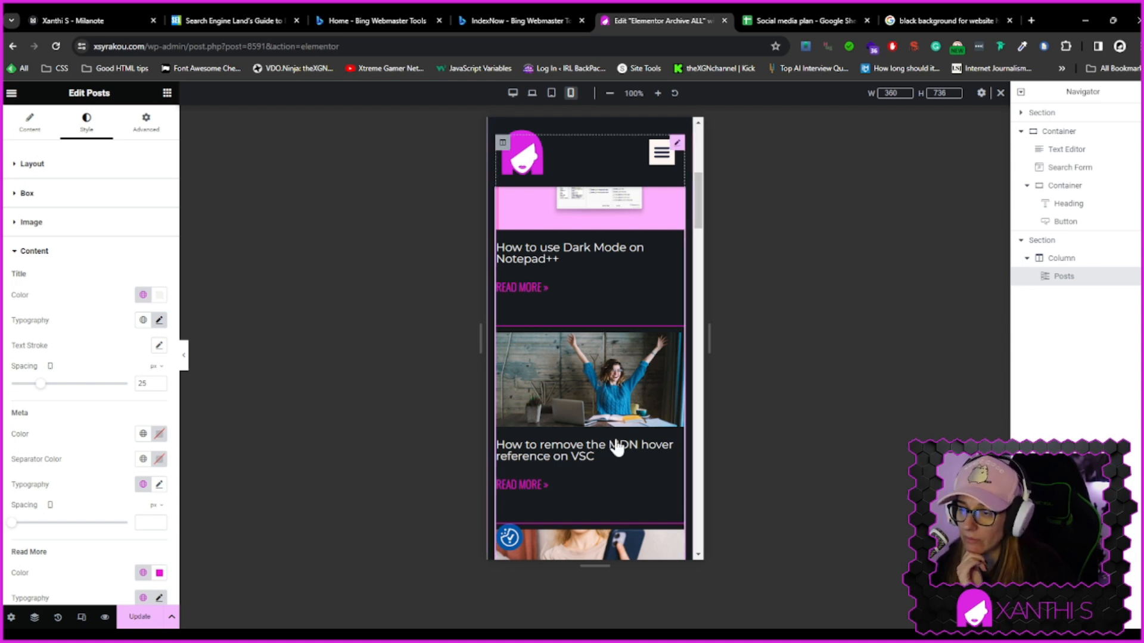
# Switch the preview back to desktop view and review the post grid
pyautogui.scroll(-12, 613, 447)
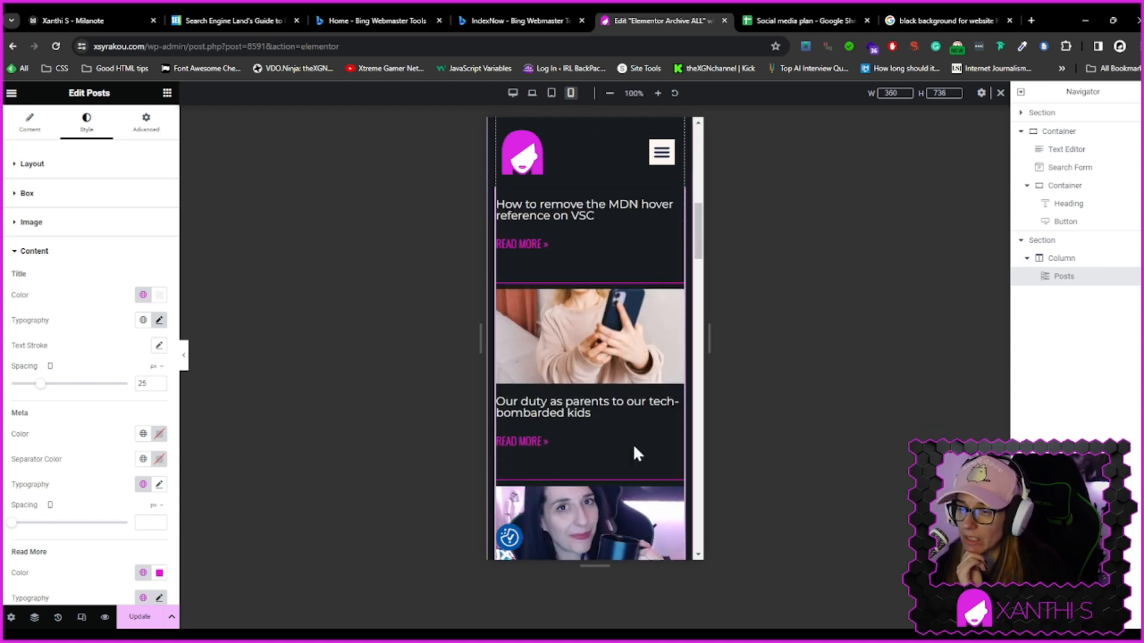
pyautogui.click(551, 95)
pyautogui.click(512, 94)
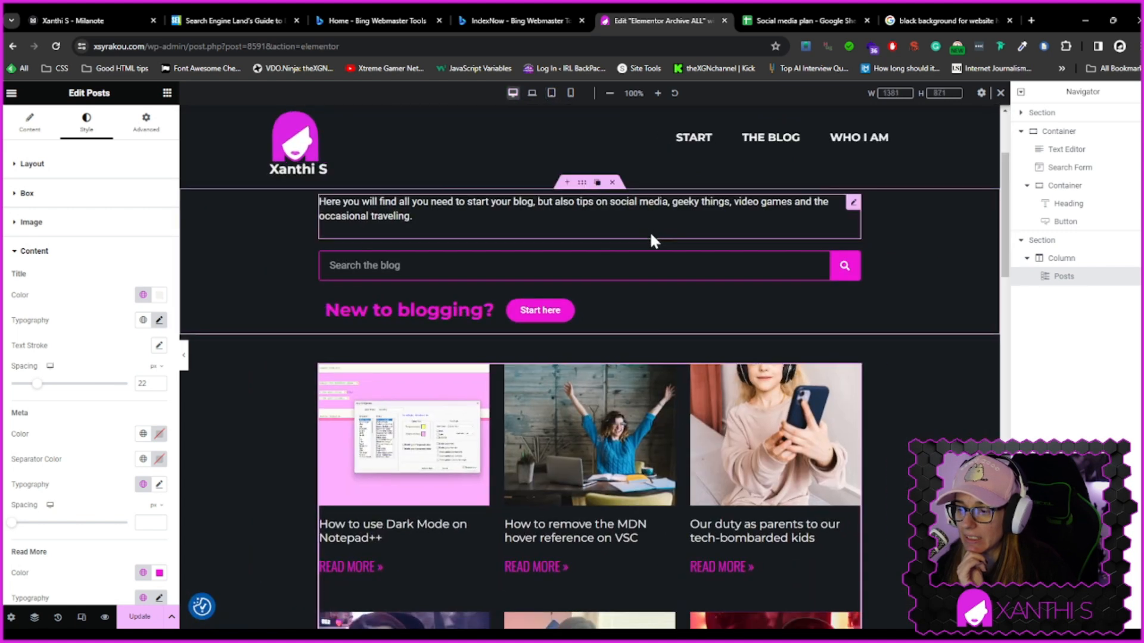
pyautogui.scroll(-4, 649, 231)
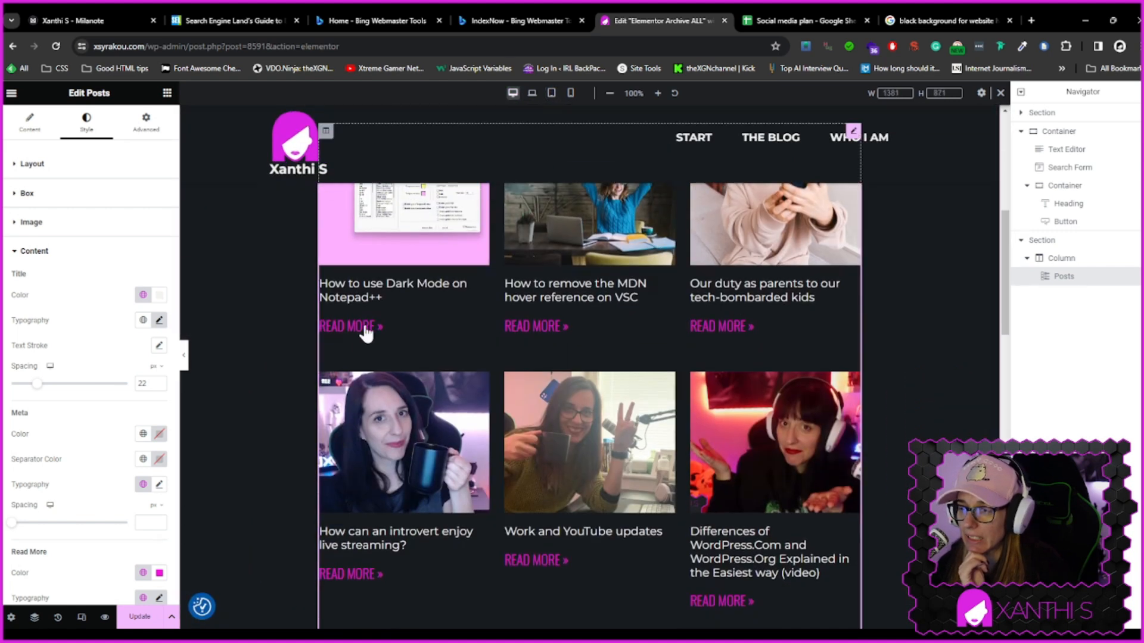
pyautogui.scroll(-3, 119, 506)
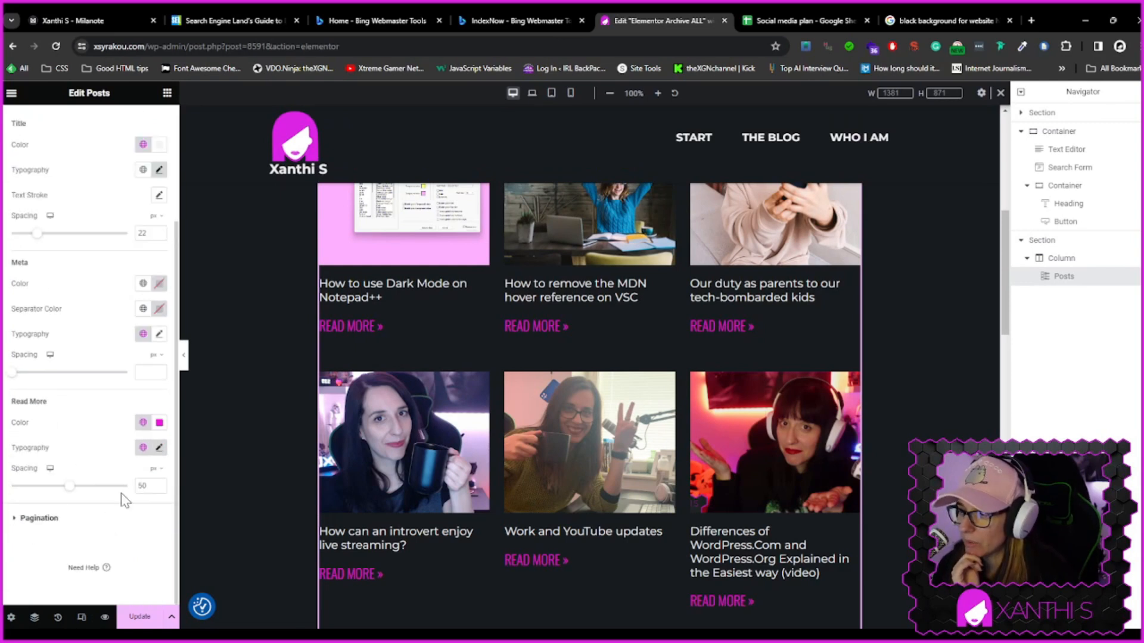
# Inspect the Read More typography settings and browse the list of global fonts
pyautogui.click(158, 448)
pyautogui.scroll(-1, 81, 494)
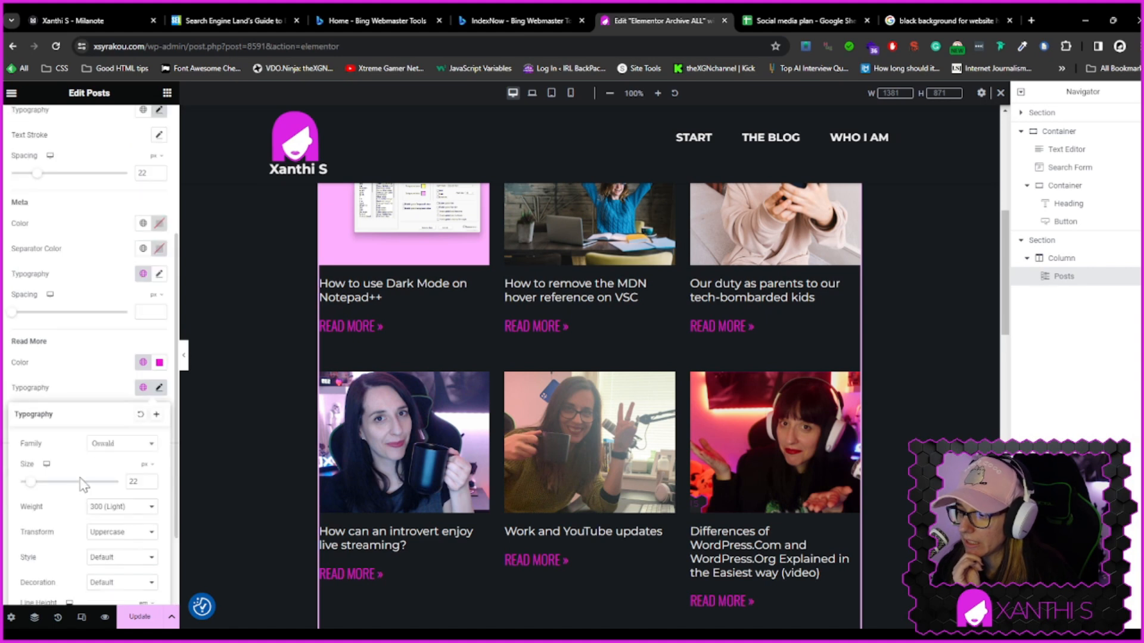
pyautogui.click(143, 387)
pyautogui.scroll(-2, 117, 489)
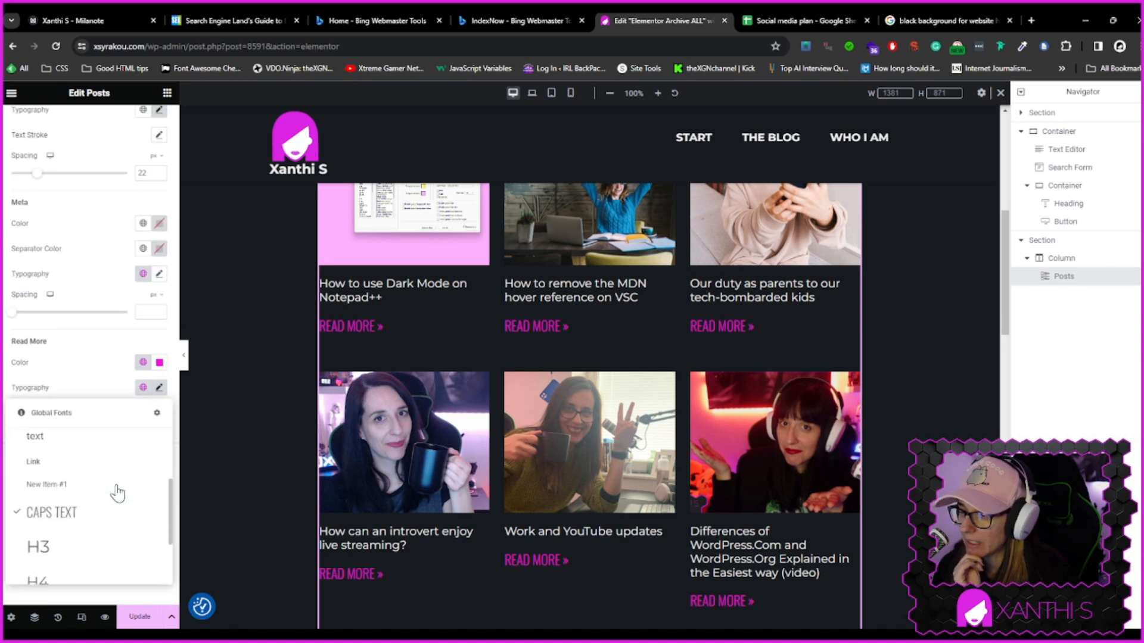
pyautogui.scroll(-2, 93, 490)
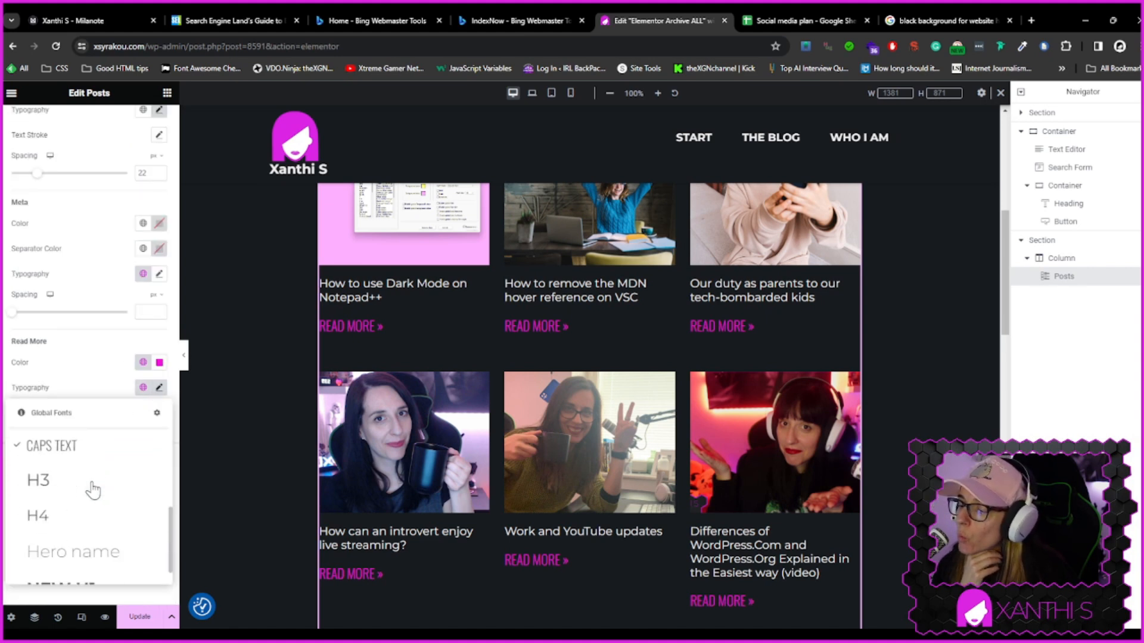
pyautogui.scroll(3, 93, 490)
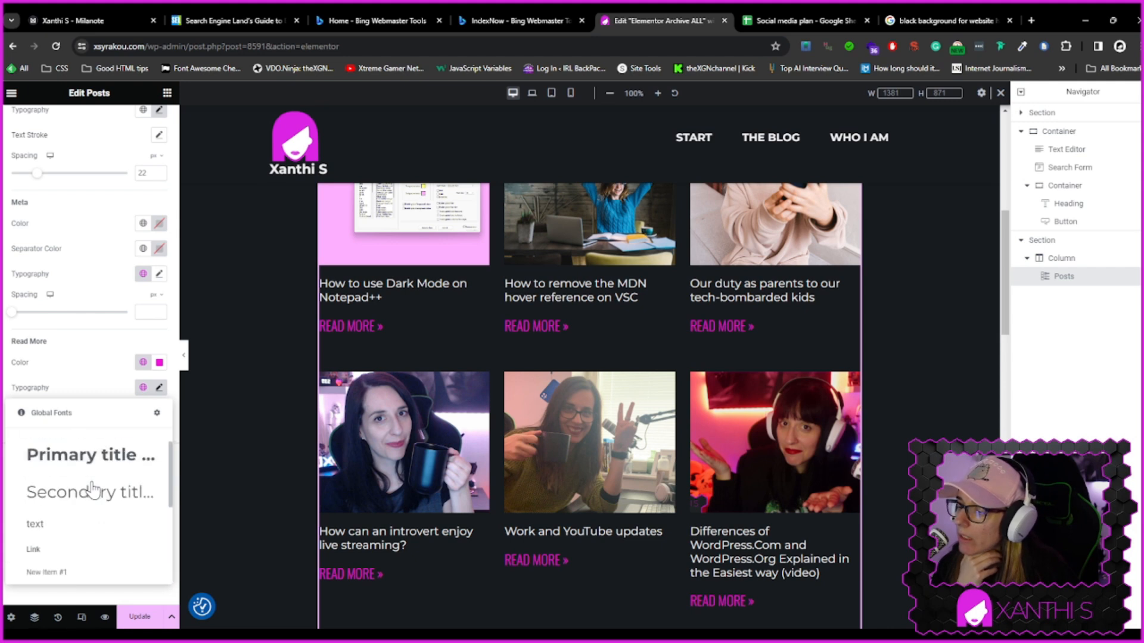
# Open the global fonts site settings and add a new custom font style named "Read more"
pyautogui.click(157, 412)
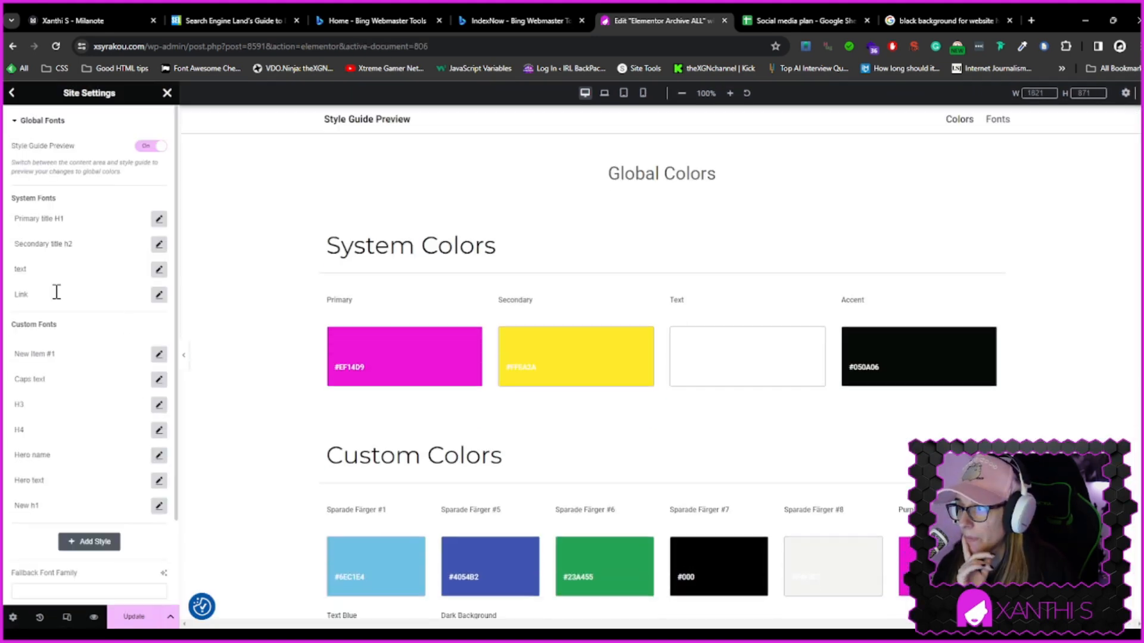
pyautogui.click(81, 542)
pyautogui.click(55, 531)
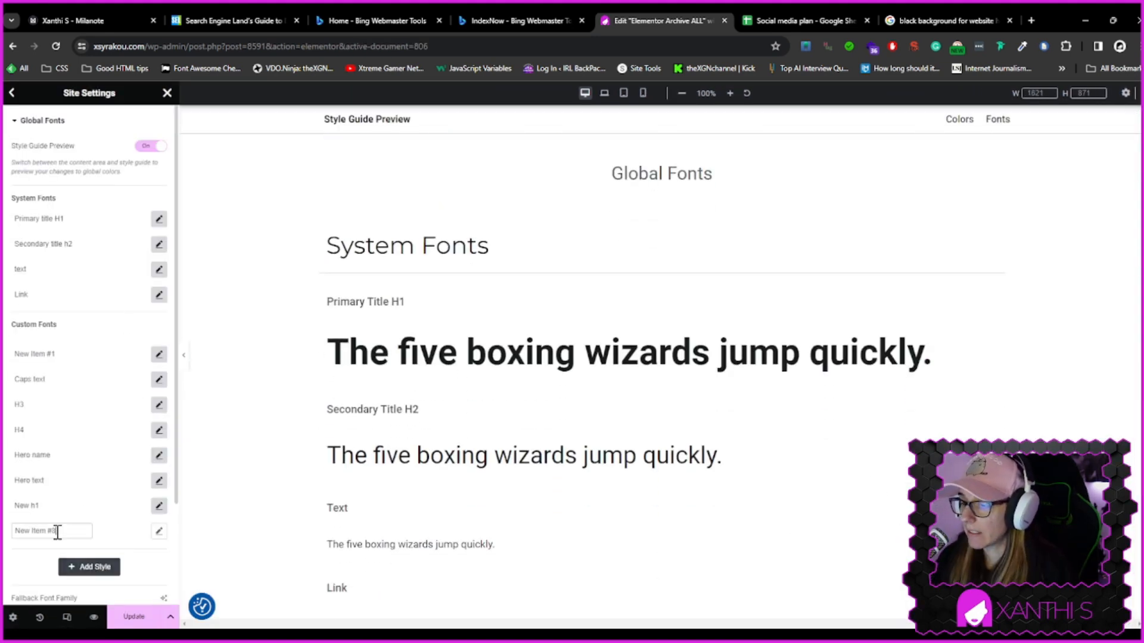
pyautogui.write('Read more')
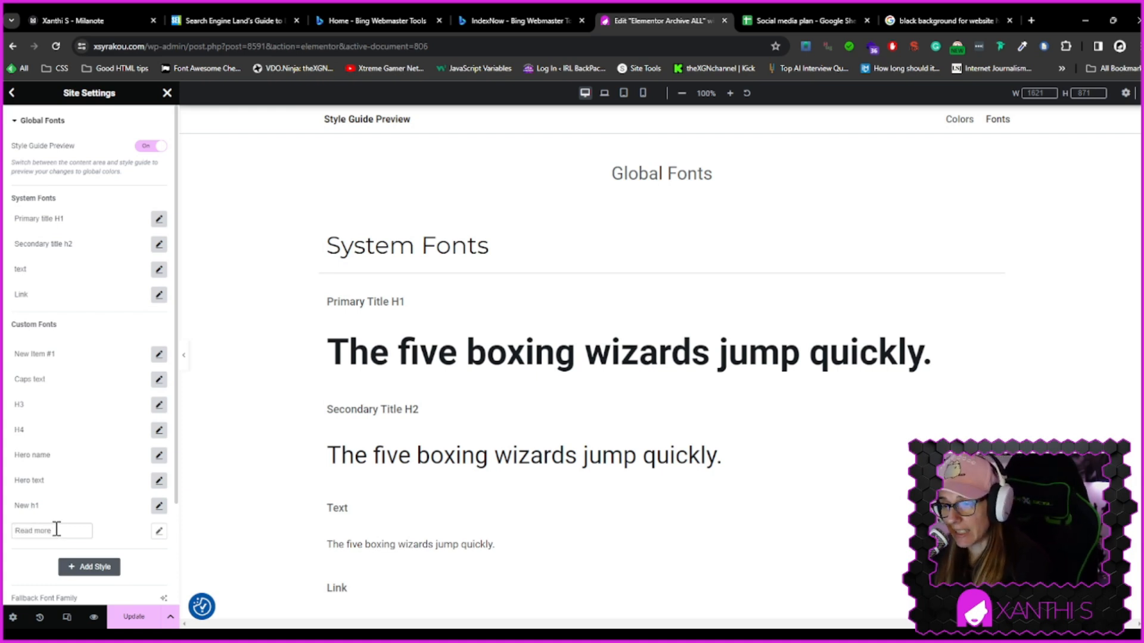
# Set the "Read more" global font's family to Oswald
pyautogui.scroll(-2, 622, 444)
pyautogui.scroll(-6, 622, 443)
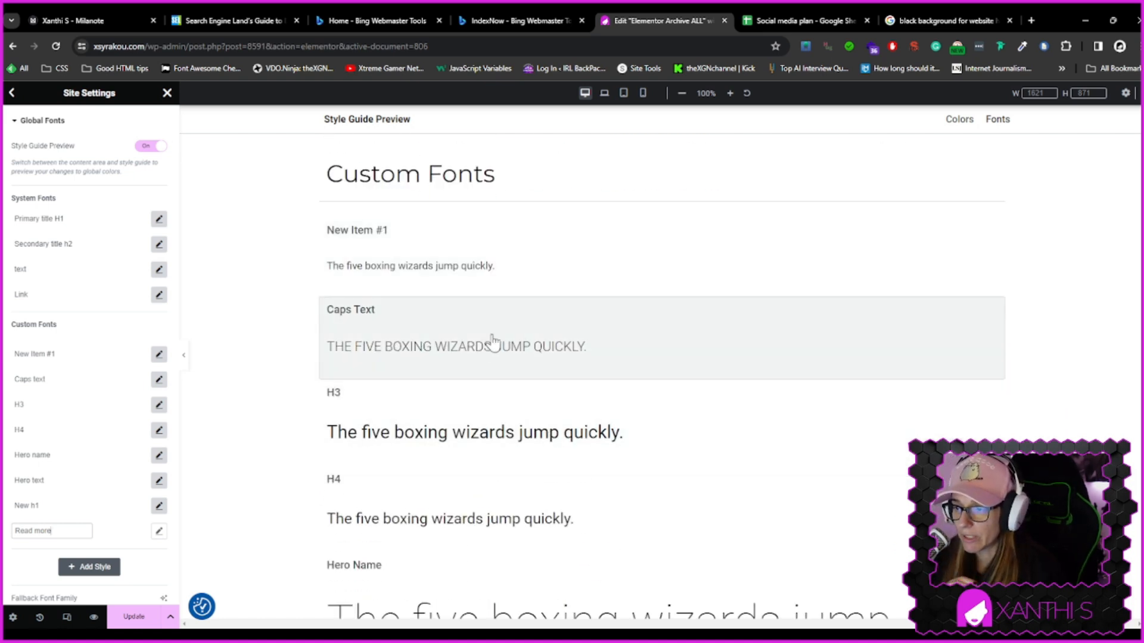
pyautogui.scroll(-6, 465, 366)
pyautogui.scroll(-7, 464, 373)
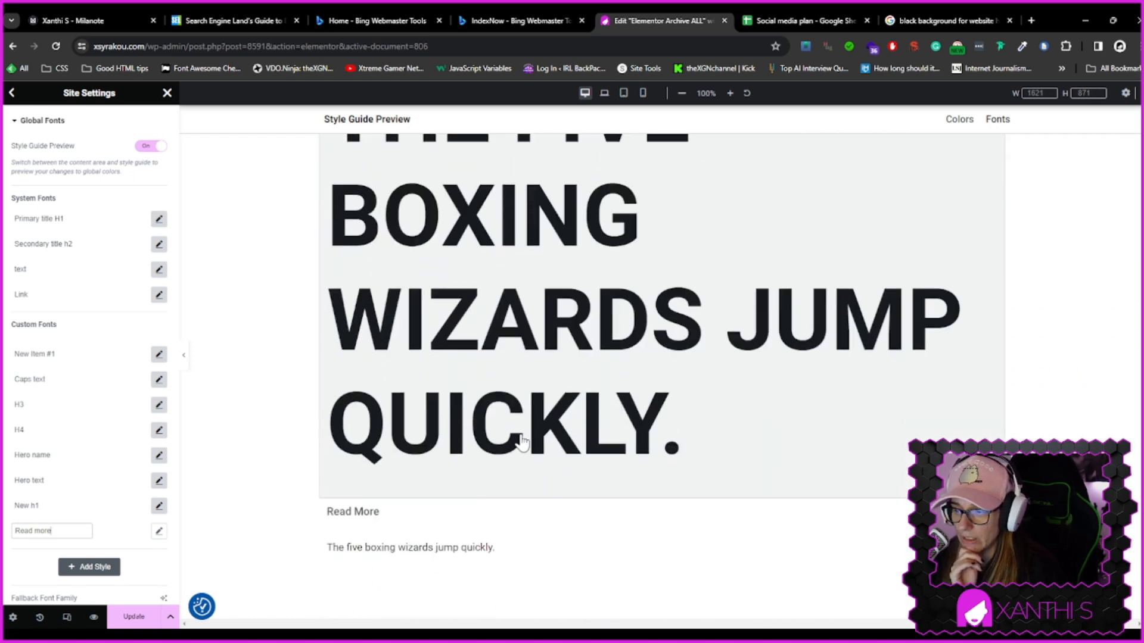
pyautogui.click(159, 531)
pyautogui.scroll(-2, 120, 561)
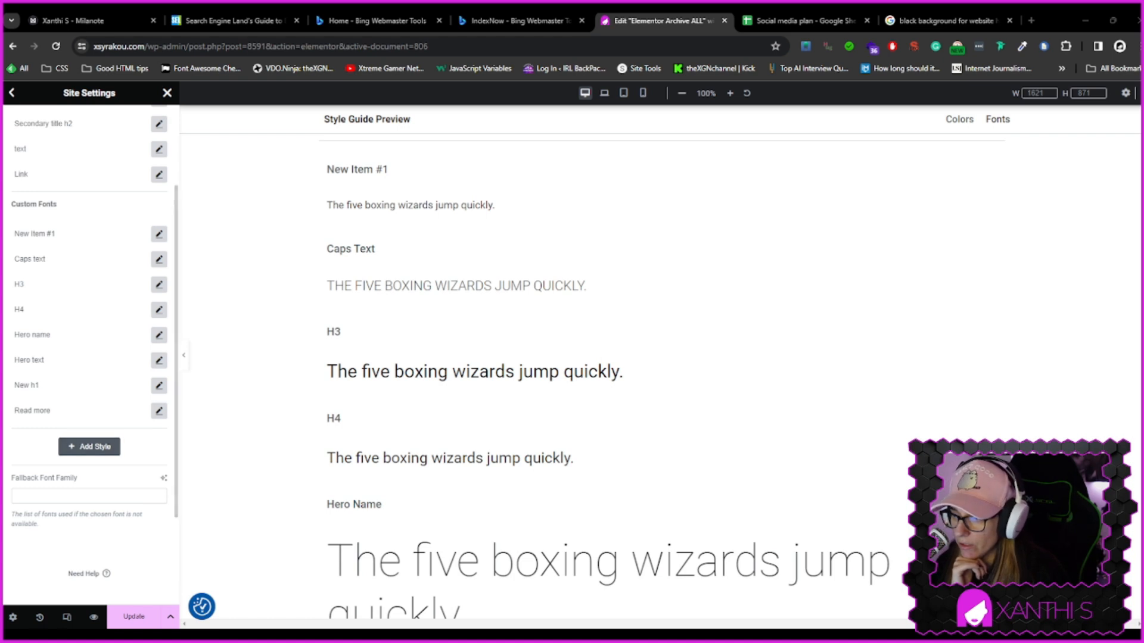
pyautogui.click(159, 412)
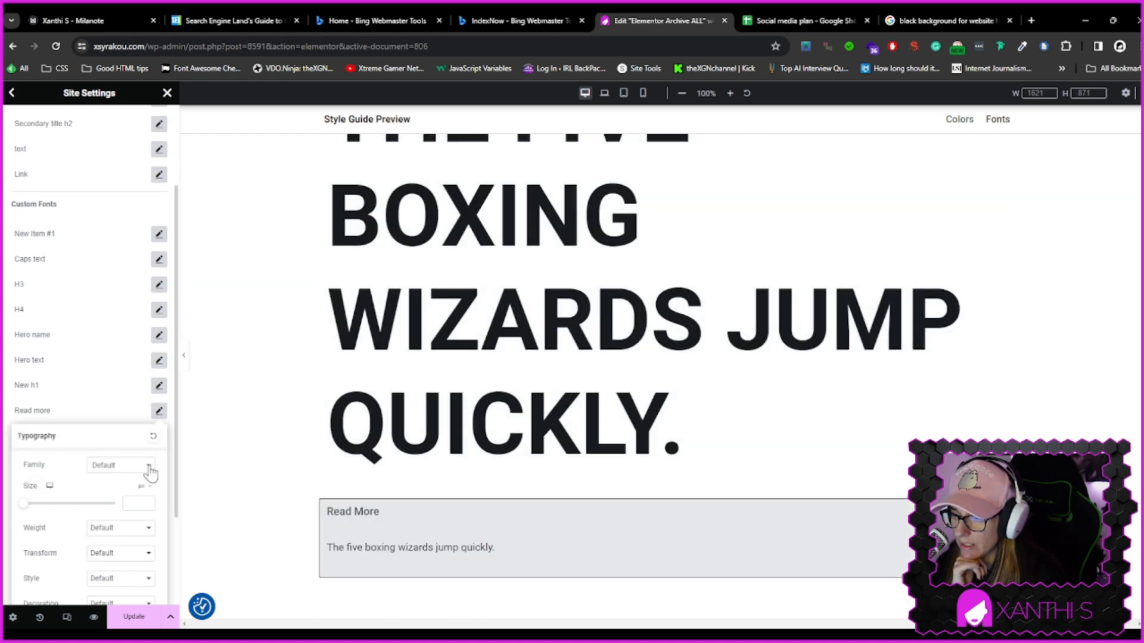
pyautogui.click(119, 469)
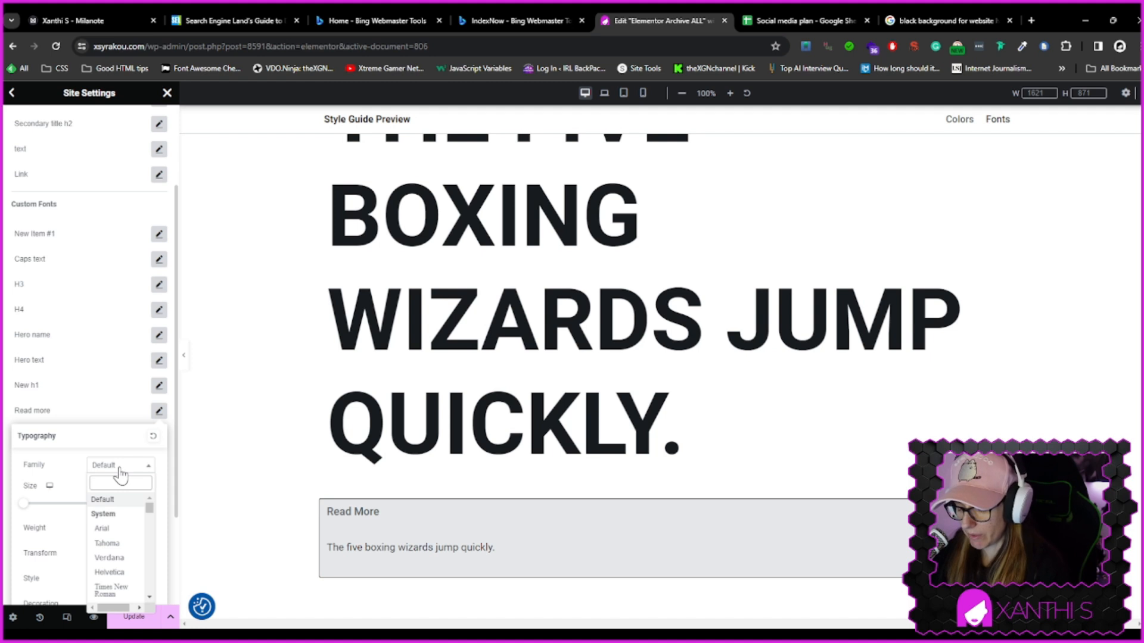
pyautogui.write('oswald')
pyautogui.click(122, 523)
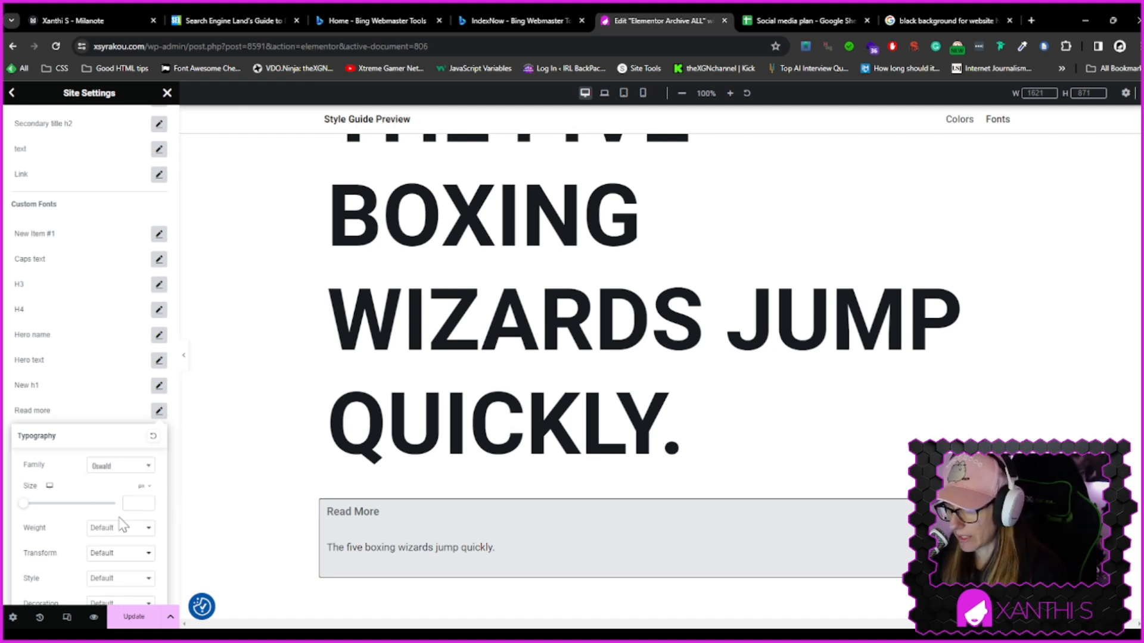
# Set the "Read more" font size to 16 px and its transform to Uppercase
pyautogui.click(129, 503)
pyautogui.write('2')
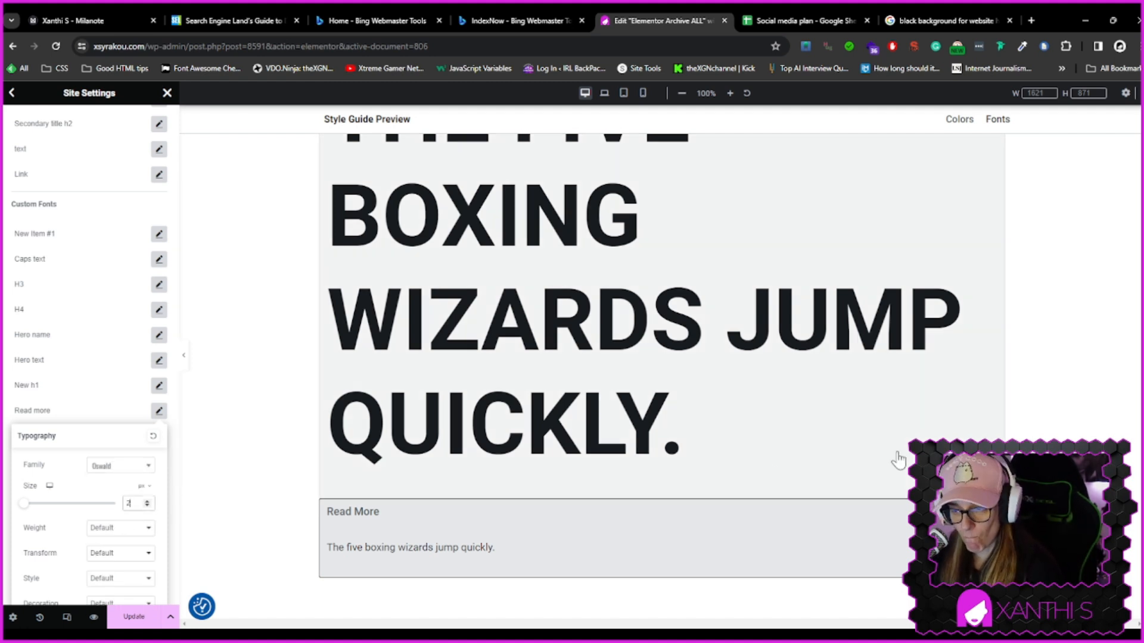
pyautogui.write('2')
pyautogui.press('Down')
pyautogui.press('Down')
pyautogui.press('Down')
pyautogui.press('Down')
pyautogui.press('Down')
pyautogui.press('Up')
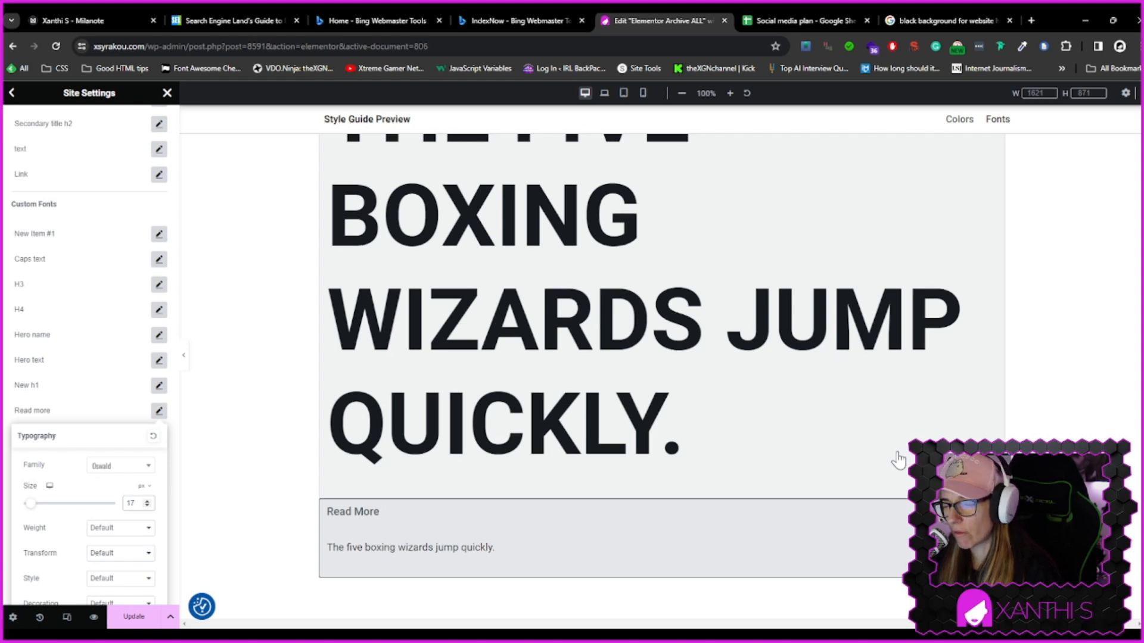
pyautogui.press('Down')
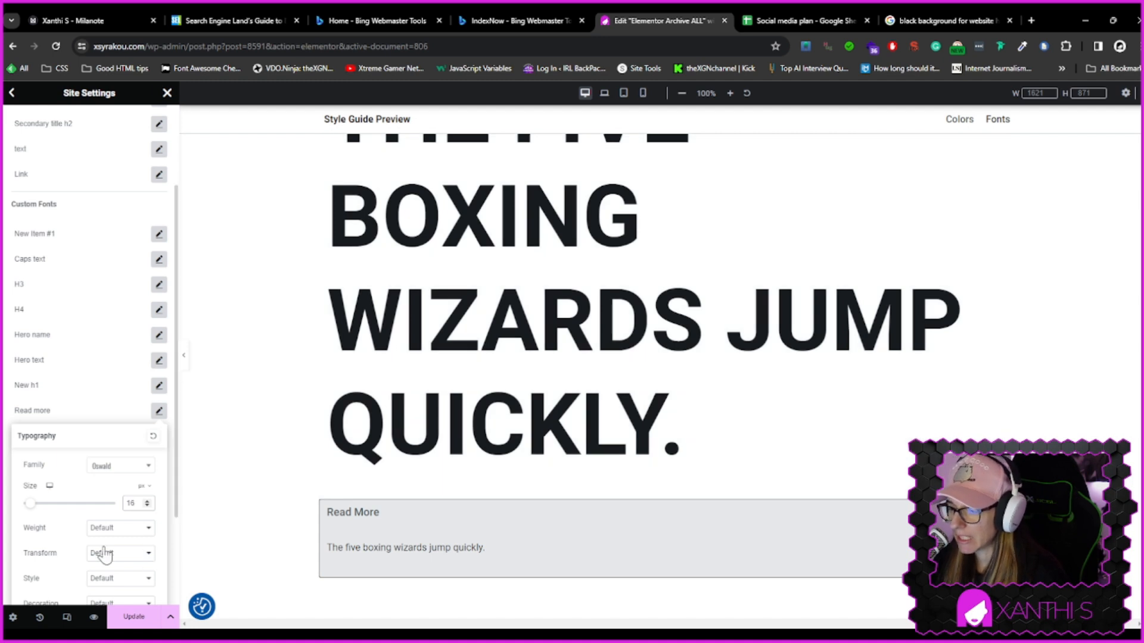
pyautogui.click(122, 577)
# Scroll through the style guide preview to review the global colours and fonts
pyautogui.scroll(10, 554, 468)
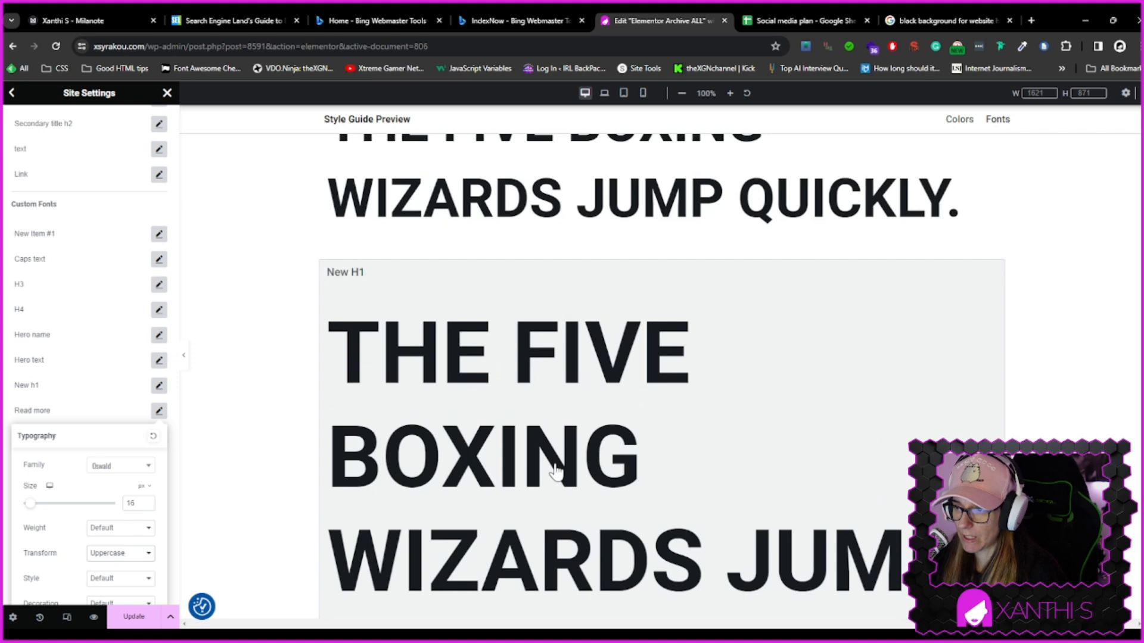
pyautogui.scroll(10, 555, 471)
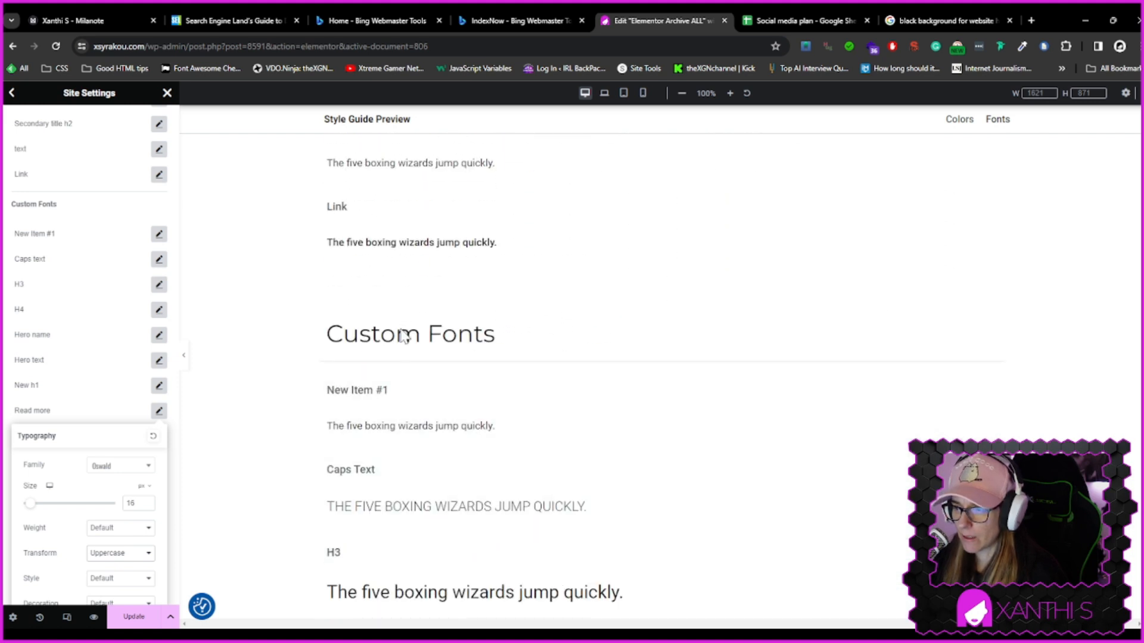
pyautogui.scroll(5, 401, 335)
pyautogui.scroll(10, 387, 340)
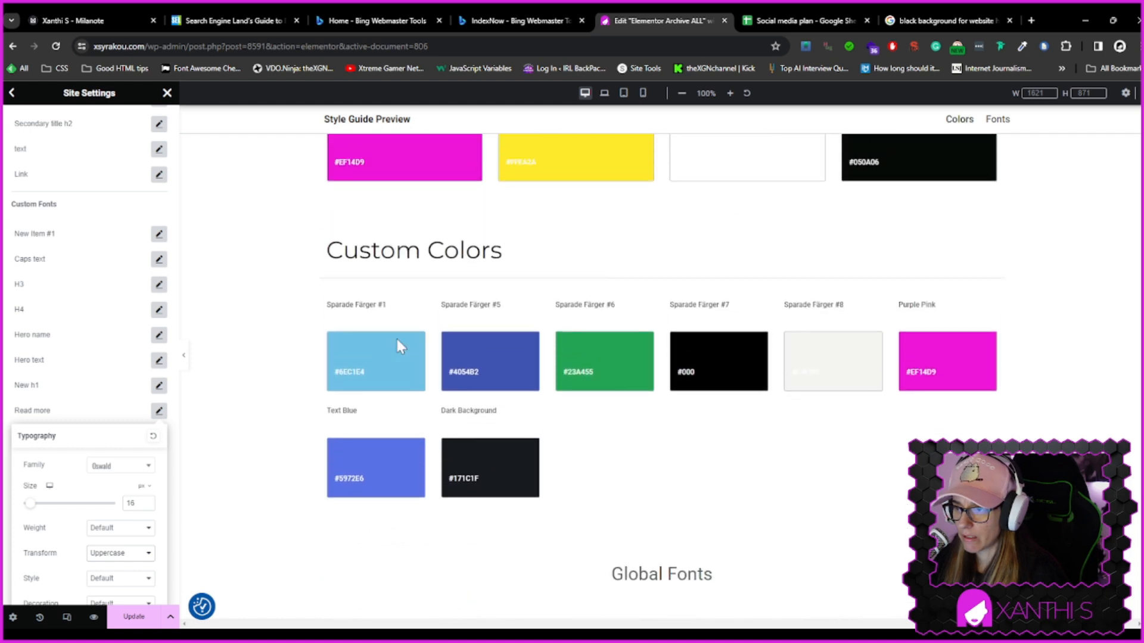
pyautogui.scroll(4, 887, 372)
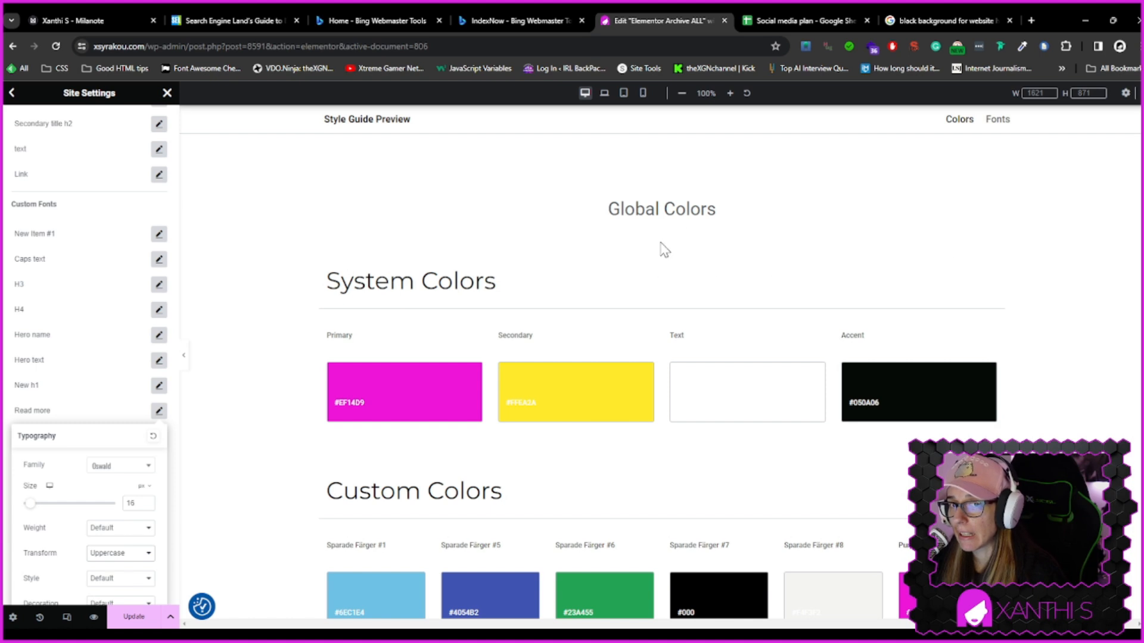
pyautogui.scroll(-4, 918, 216)
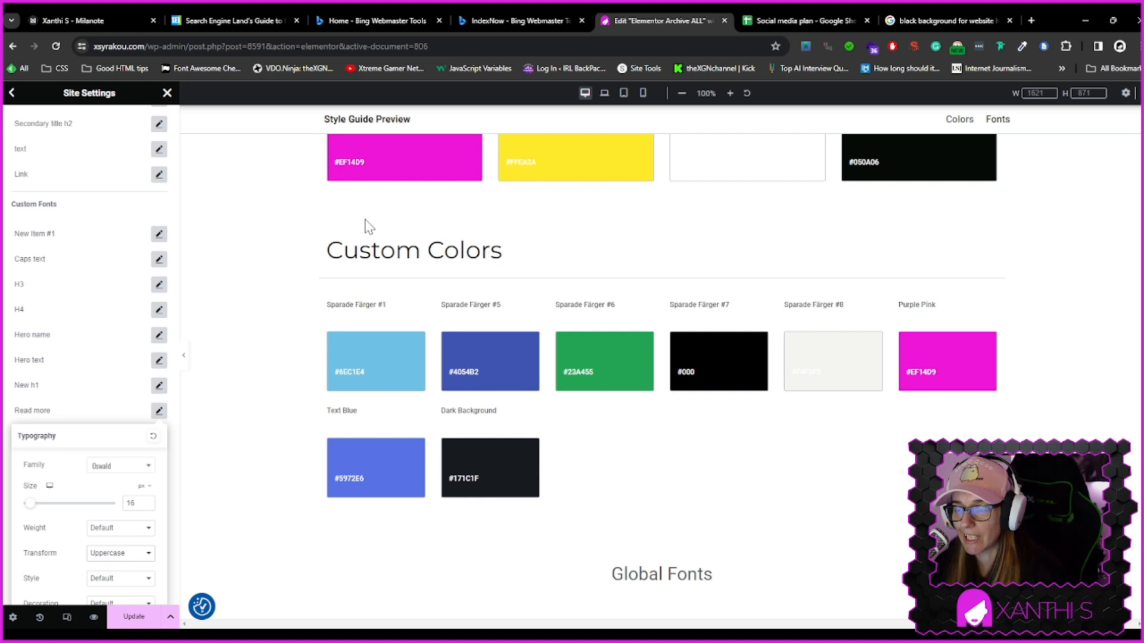
pyautogui.scroll(-7, 763, 372)
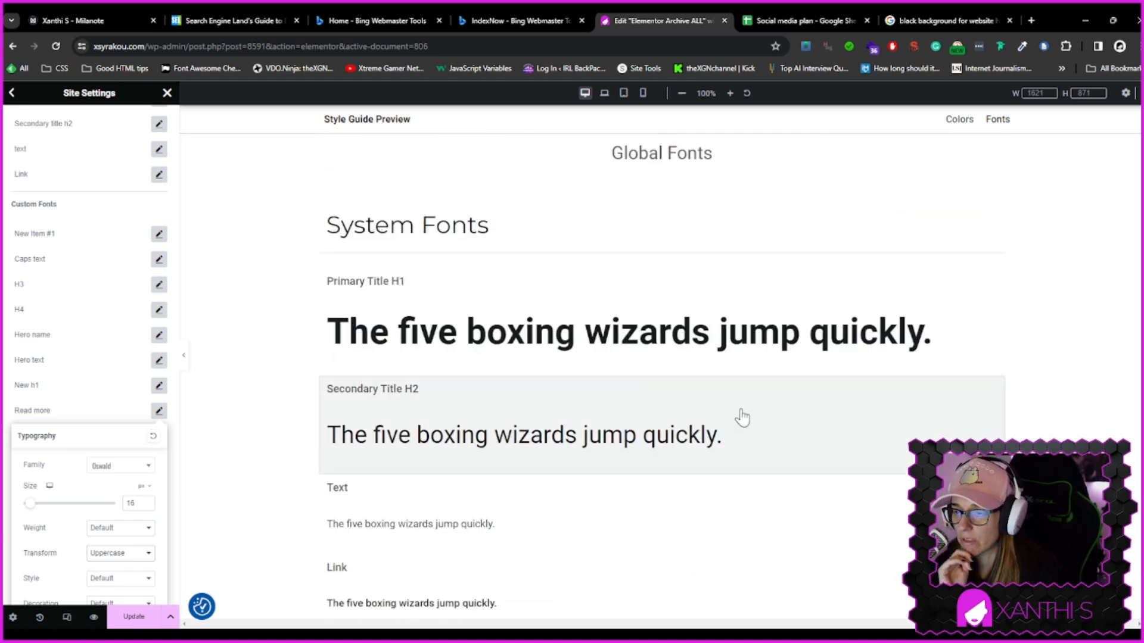
pyautogui.scroll(-10, 742, 417)
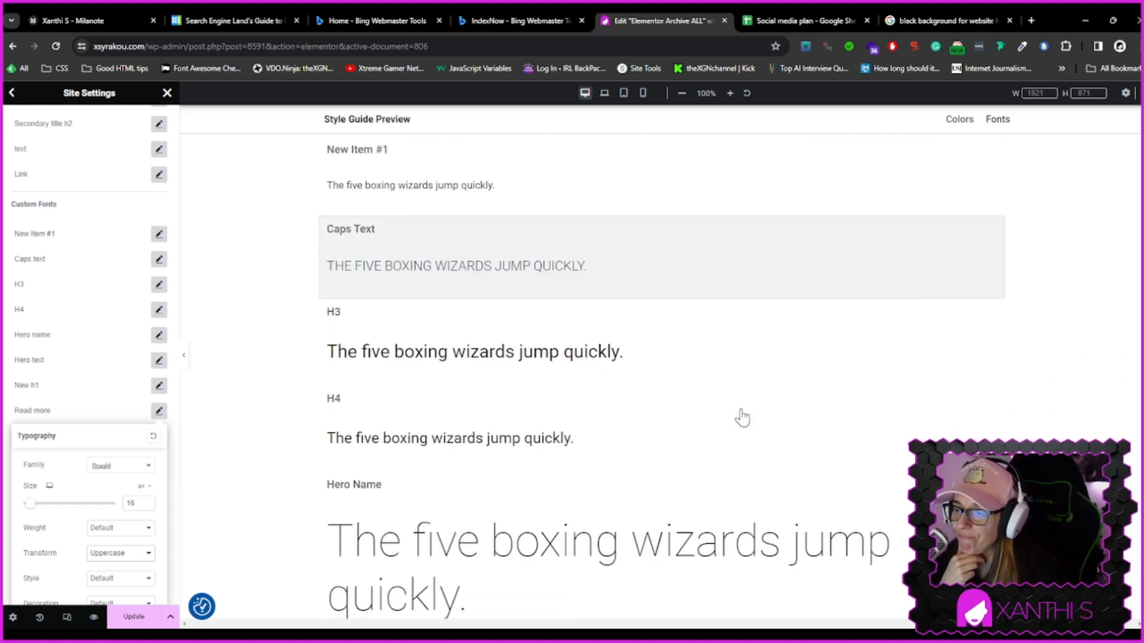
pyautogui.scroll(-10, 742, 417)
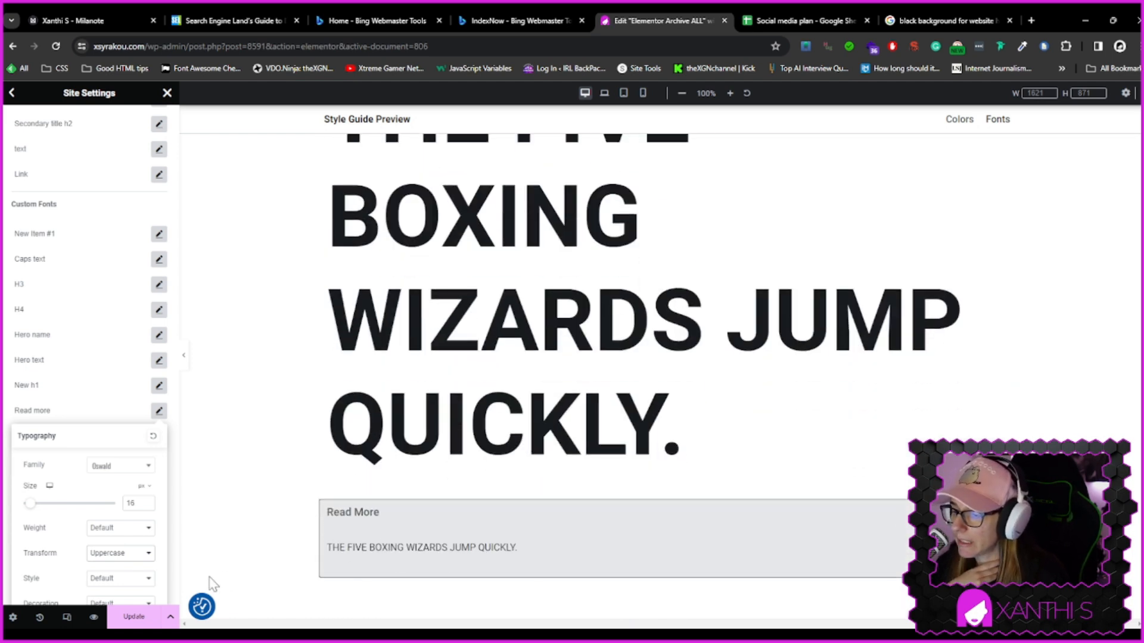
pyautogui.scroll(-2, 133, 548)
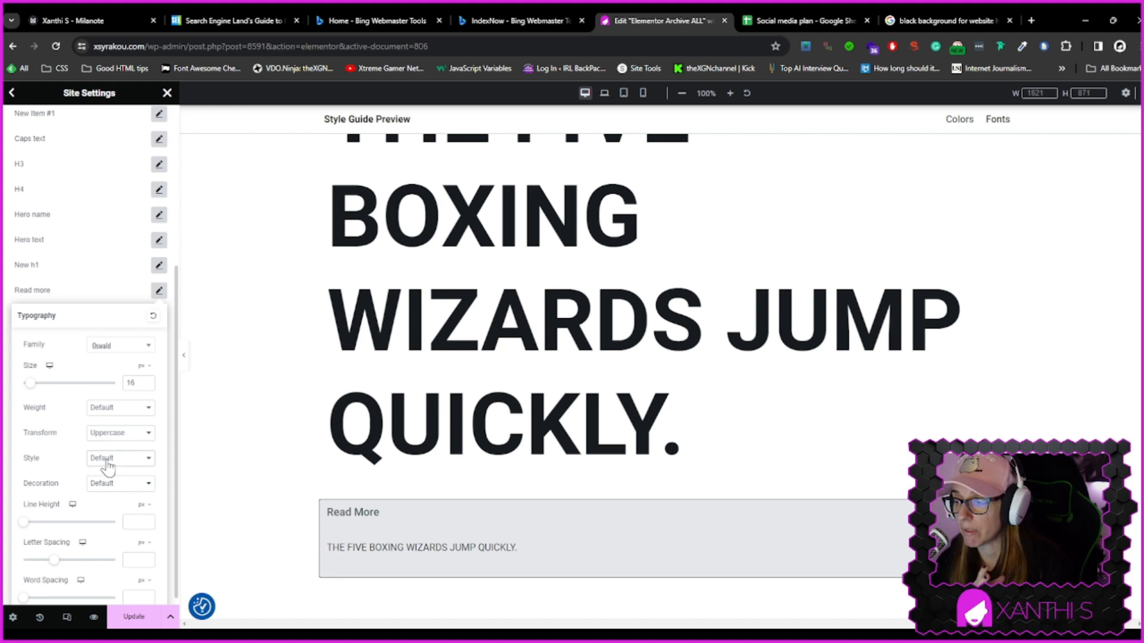
# Try an Oblique style for the Read more global font, then return it to Default
pyautogui.click(117, 507)
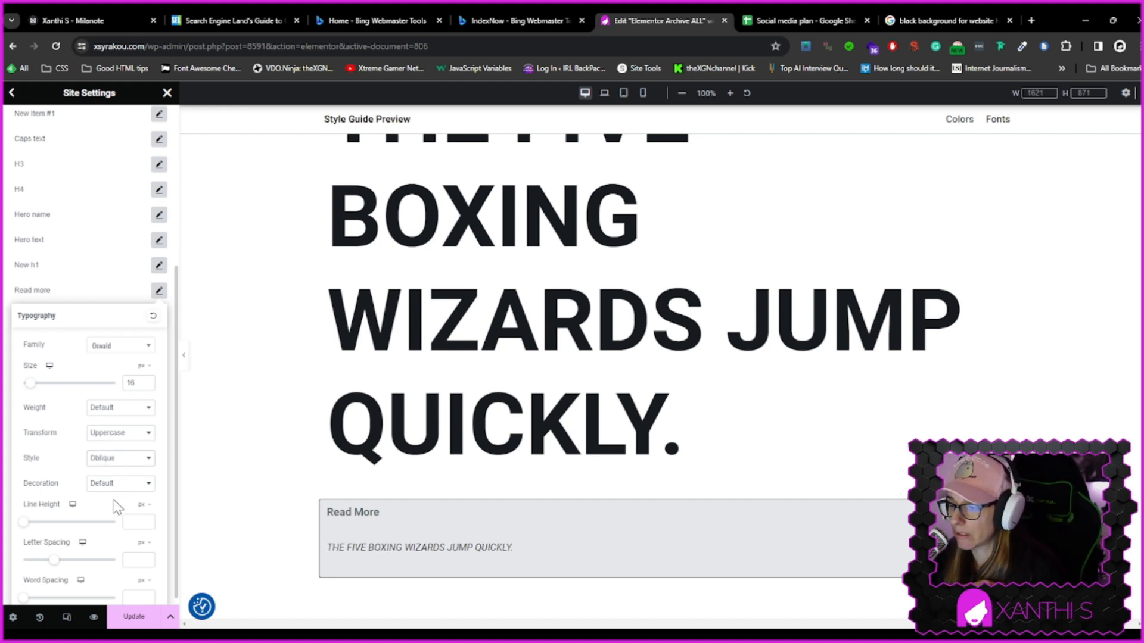
pyautogui.click(117, 459)
pyautogui.click(112, 474)
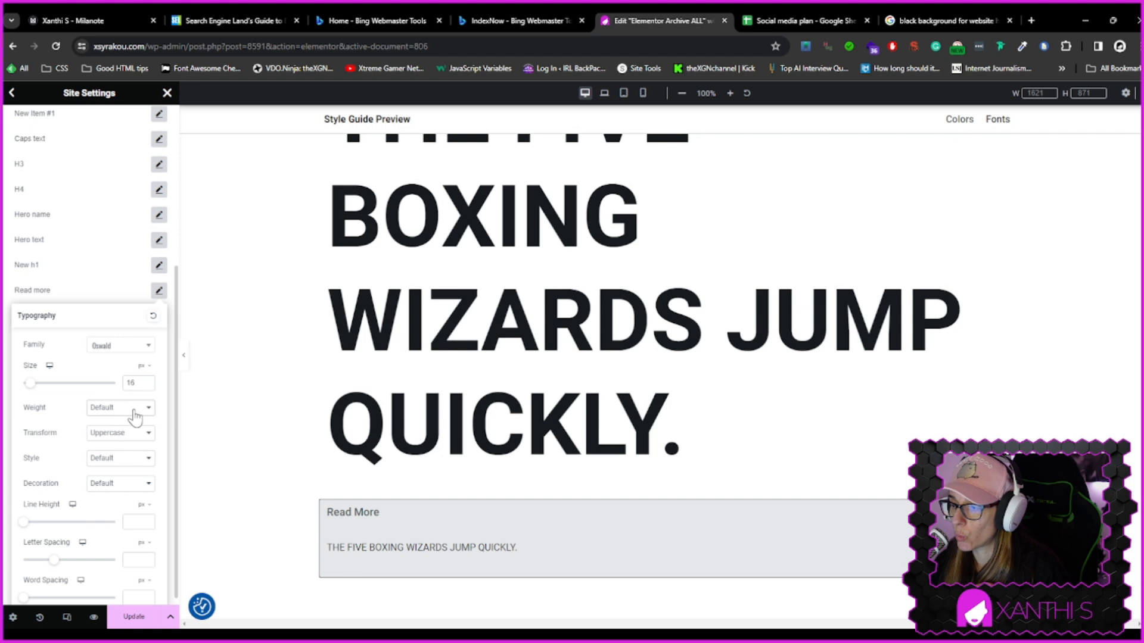
# Set the Read more font weight to 500 (Medium) and its letter spacing to 0.3 px
pyautogui.click(123, 467)
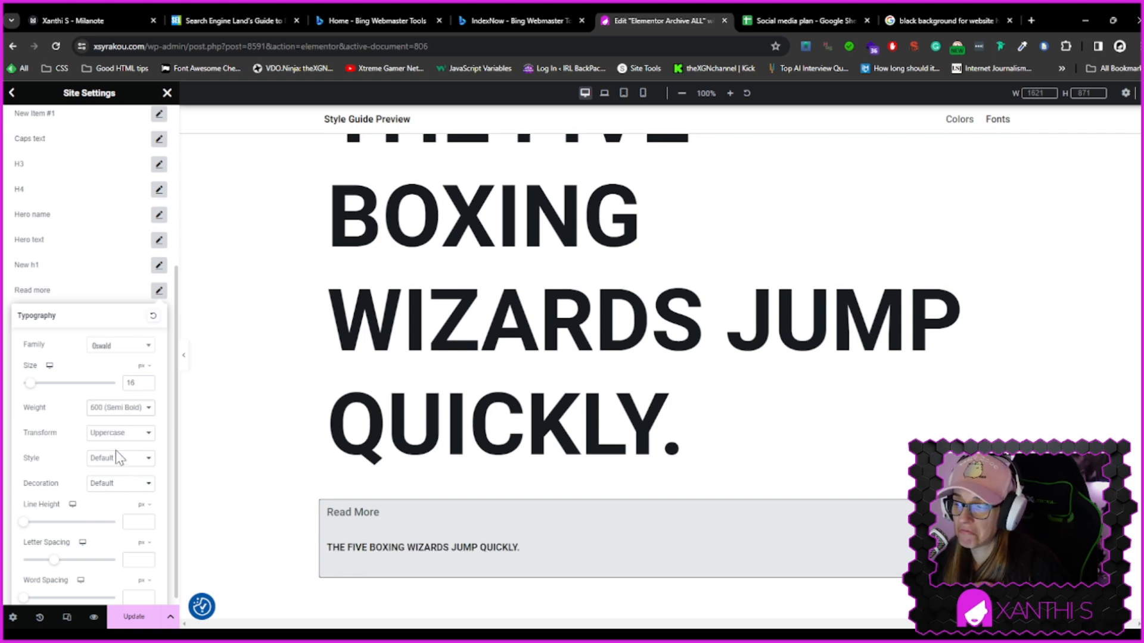
pyautogui.press('Up')
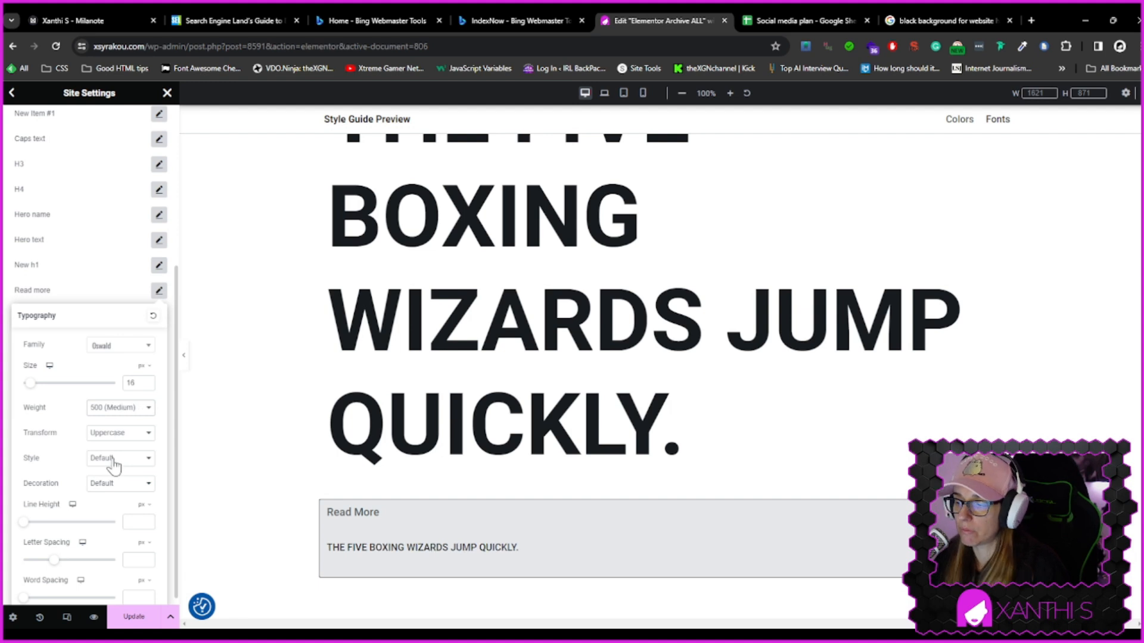
pyautogui.scroll(-1, 141, 527)
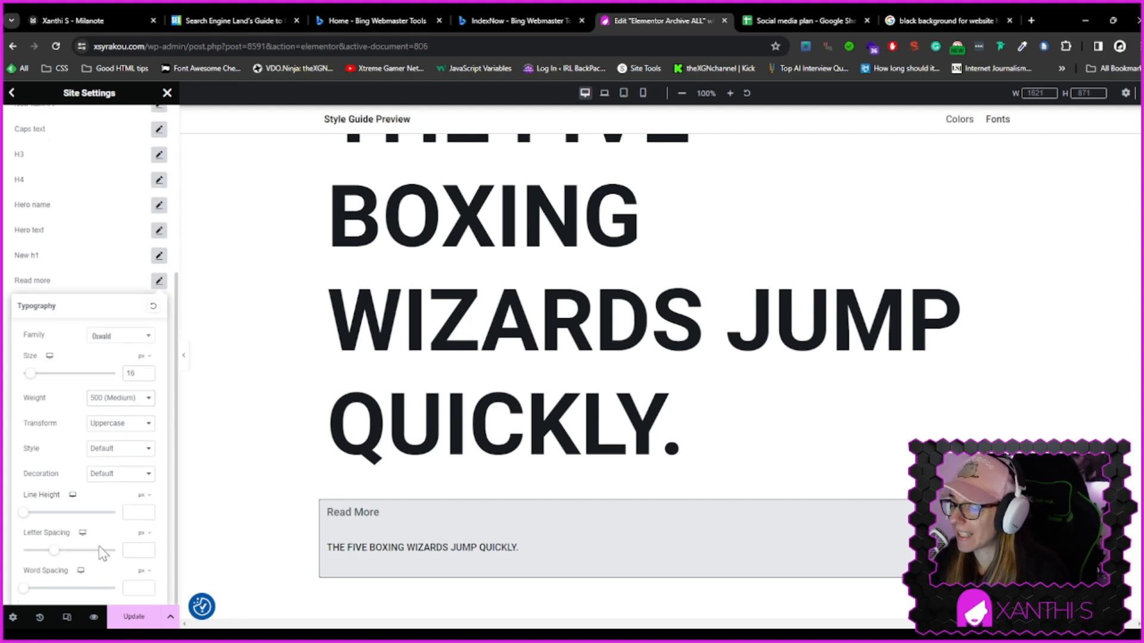
pyautogui.press('Up')
pyautogui.press('Up')
pyautogui.press('Up')
pyautogui.press('Up')
pyautogui.press('Up')
pyautogui.press('Down')
pyautogui.press('Down')
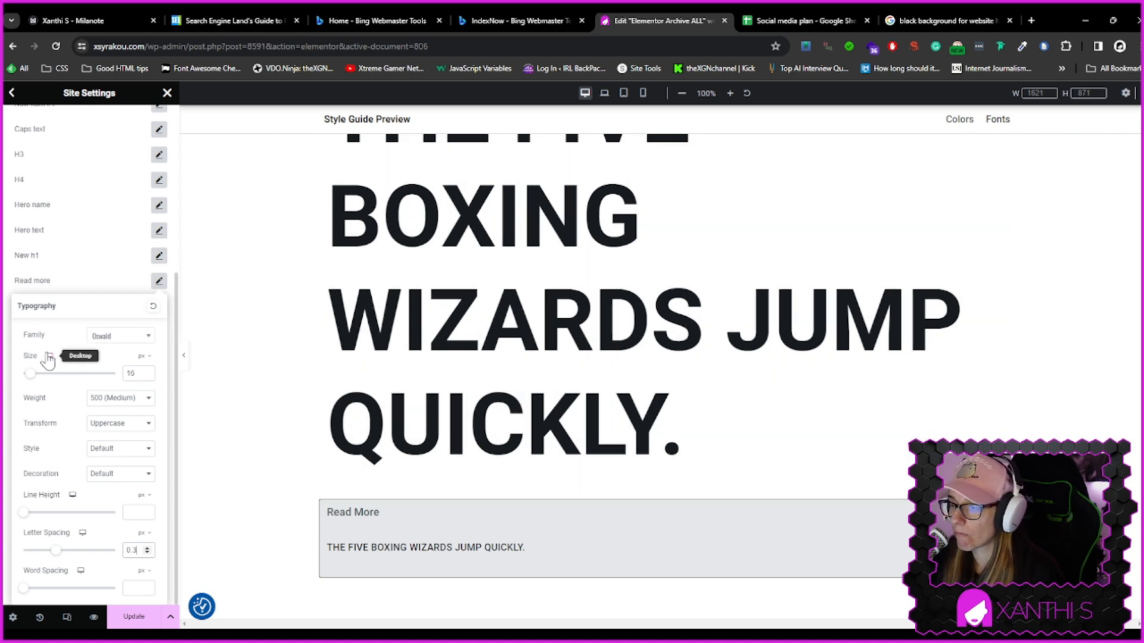
# Switch to mobile view, set the Read more mobile font size to 15 px, and update the site settings
pyautogui.click(49, 356)
pyautogui.click(57, 407)
pyautogui.scroll(-3, 660, 416)
pyautogui.click(146, 372)
pyautogui.write('15')
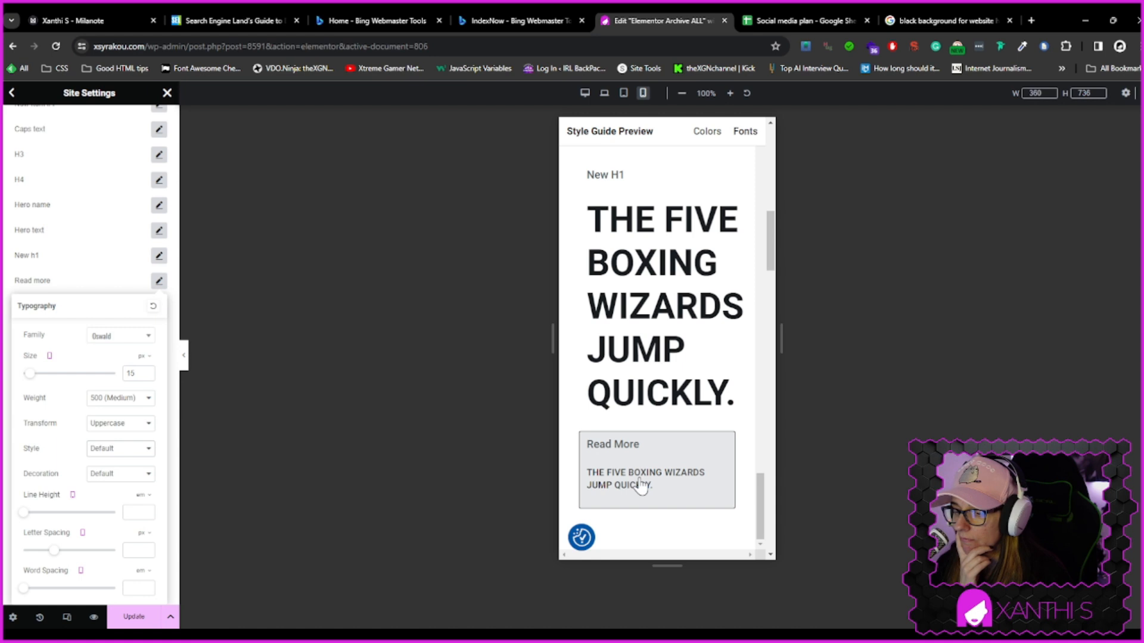
pyautogui.click(149, 617)
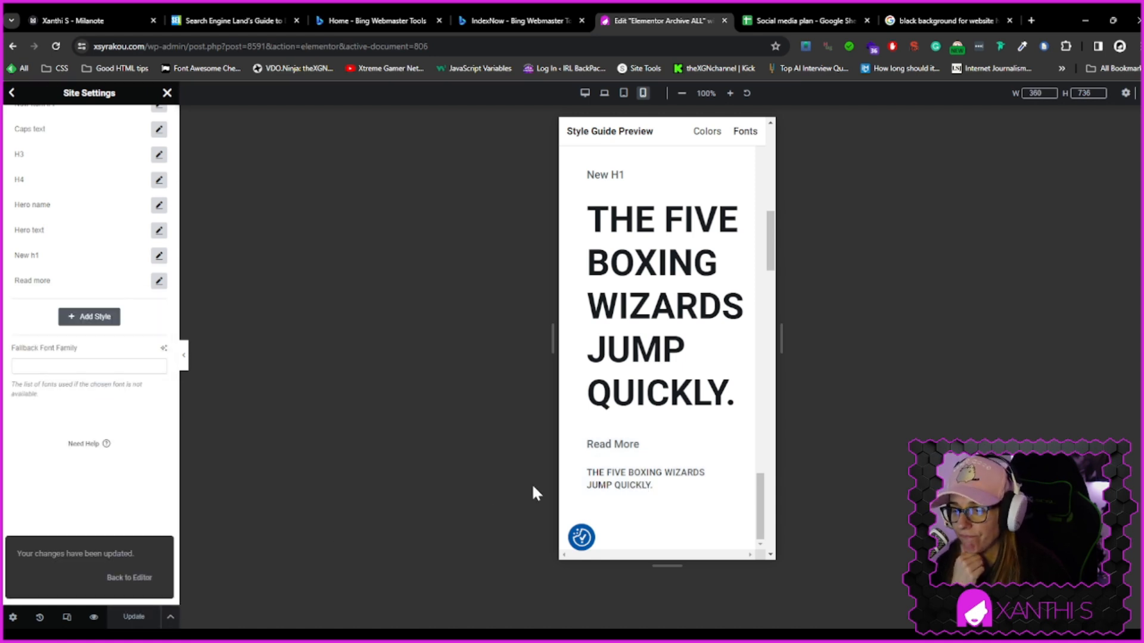
pyautogui.click(133, 578)
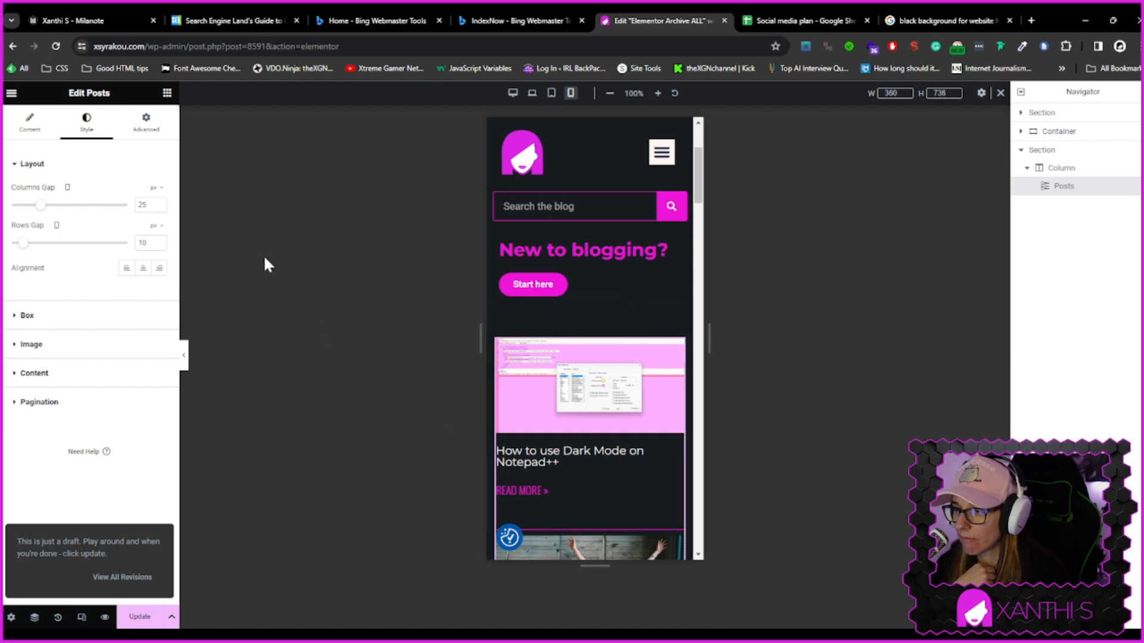
# Apply the Read more global font to the Read More link typography of the Posts widget
pyautogui.click(87, 346)
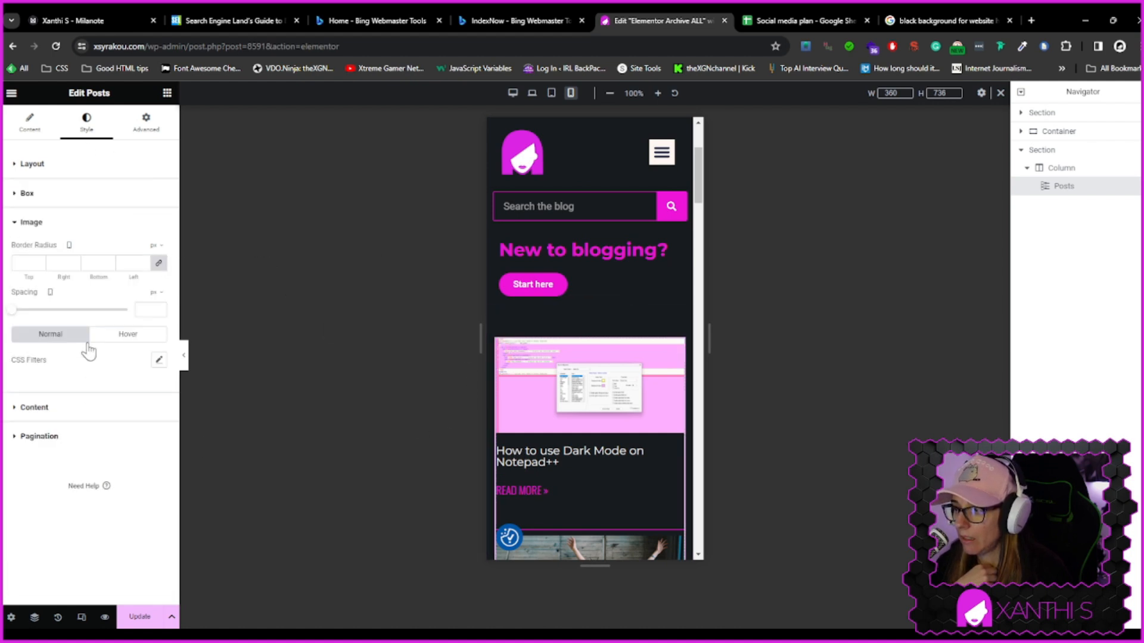
pyautogui.click(72, 411)
pyautogui.scroll(-3, 68, 426)
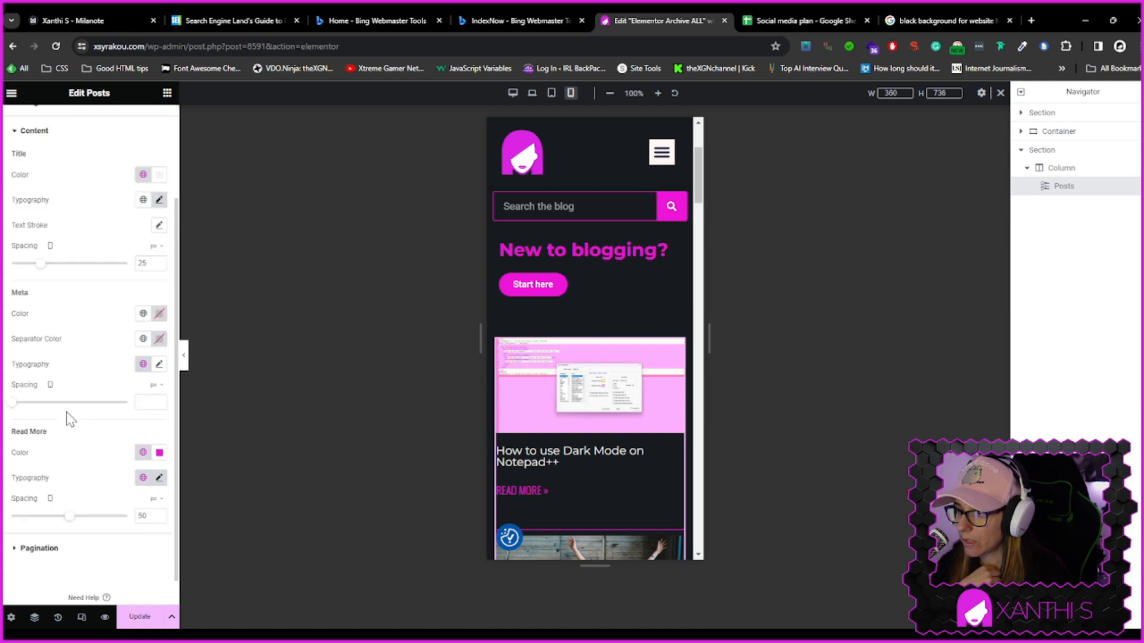
pyautogui.click(143, 448)
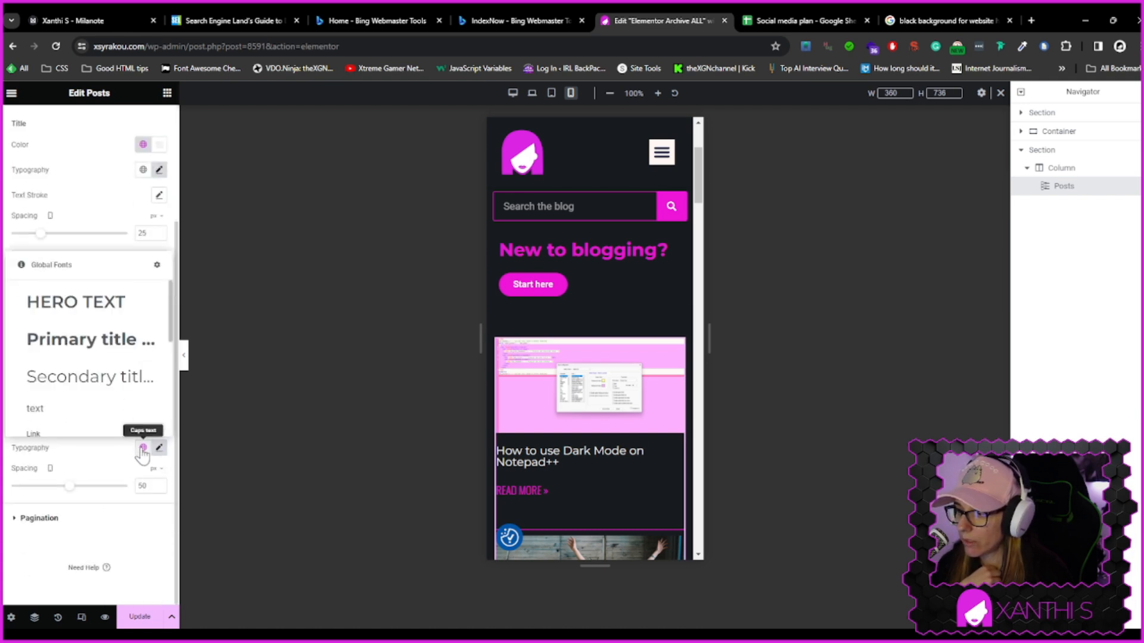
pyautogui.scroll(-4, 107, 378)
pyautogui.scroll(-2, 108, 378)
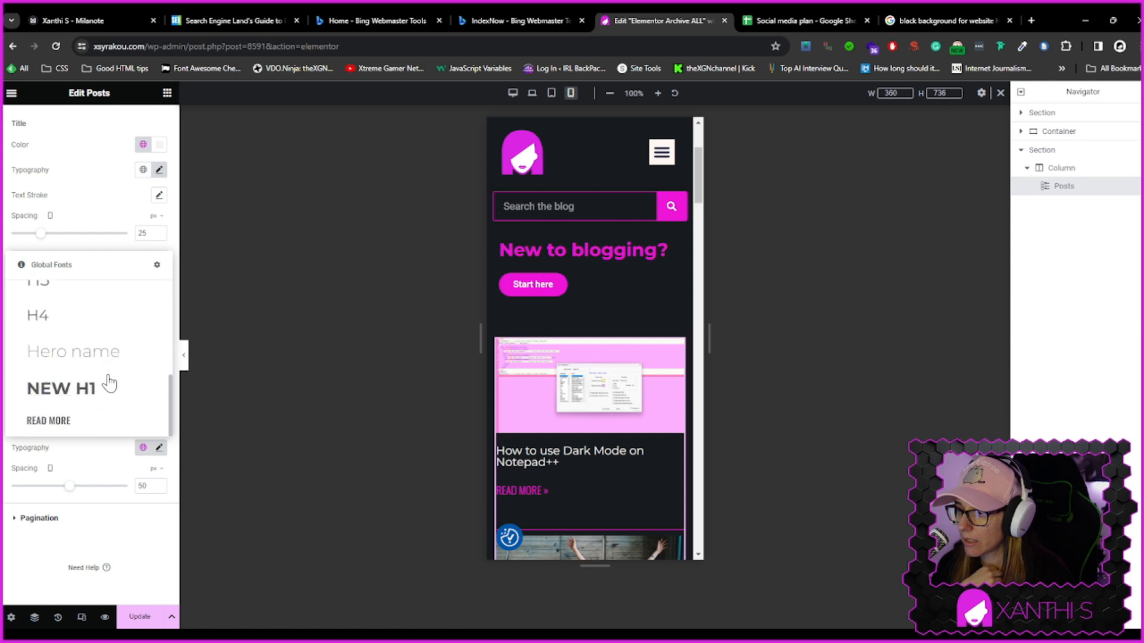
pyautogui.click(44, 427)
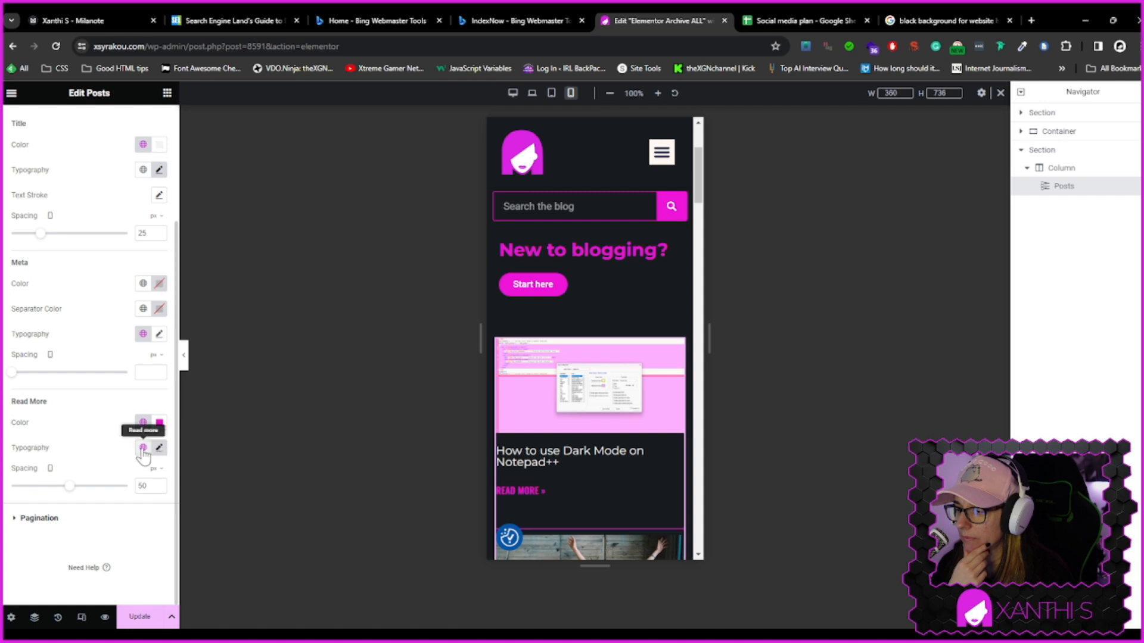
# Inspect the Read More typography options and global font choice of the Posts widget in the preview
pyautogui.click(159, 448)
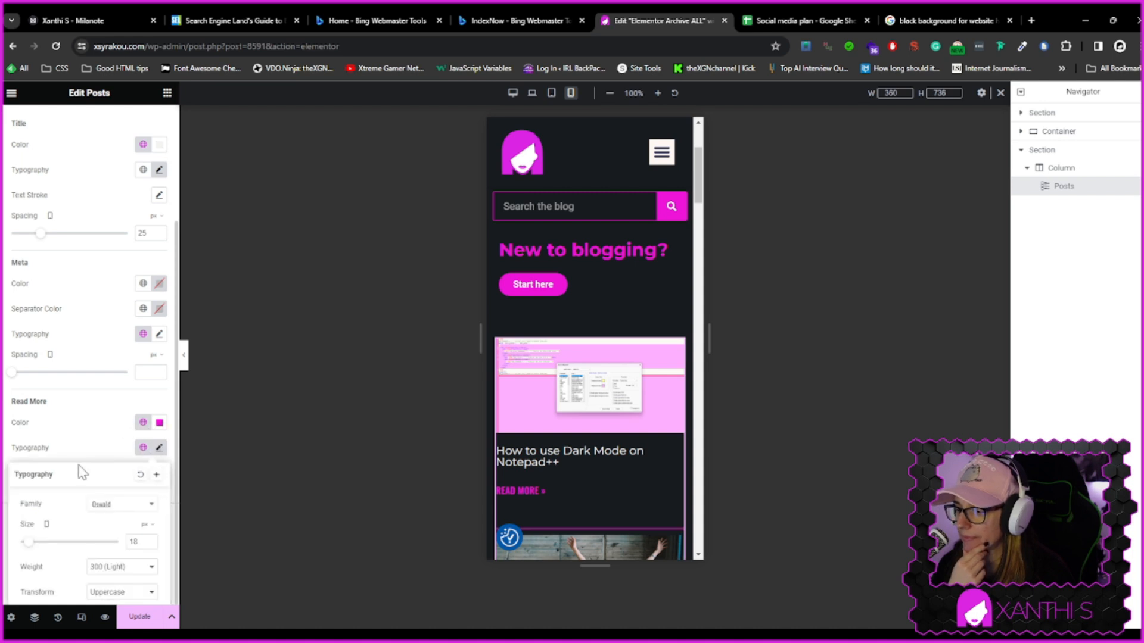
pyautogui.scroll(-2, 114, 524)
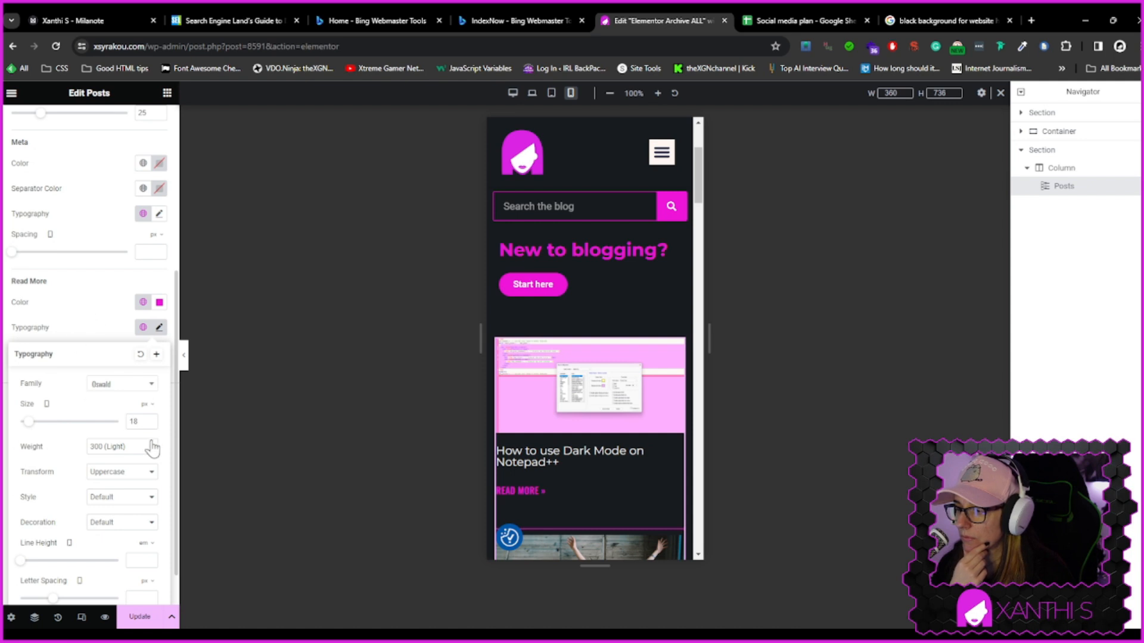
pyautogui.click(143, 327)
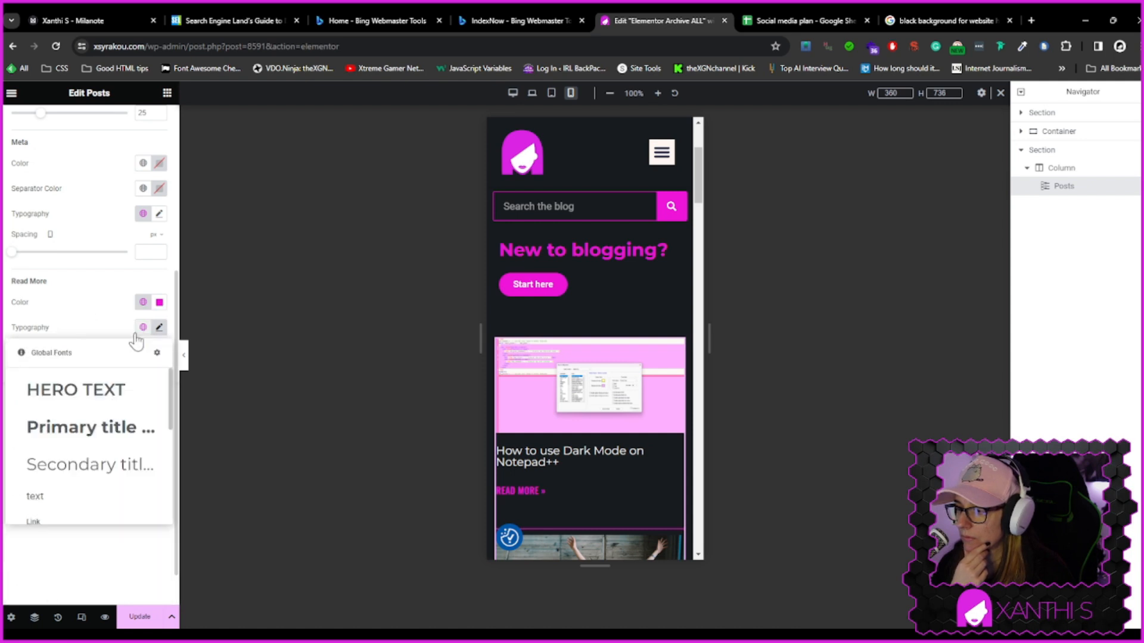
pyautogui.scroll(-4, 95, 488)
pyautogui.scroll(-2, 95, 487)
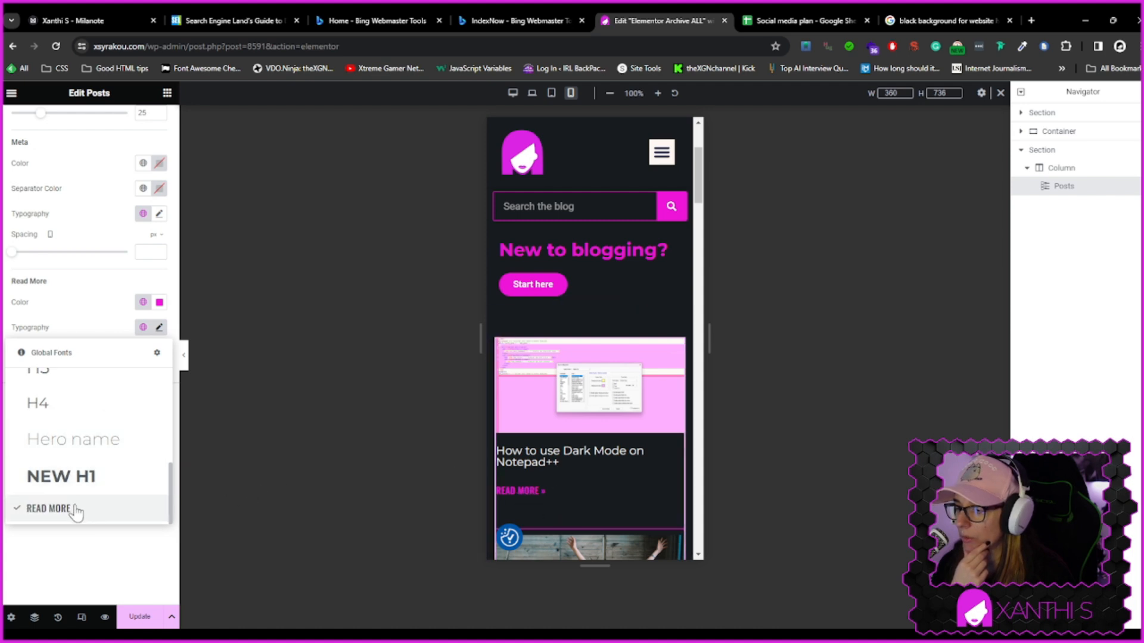
pyautogui.scroll(4, 77, 506)
pyautogui.click(47, 455)
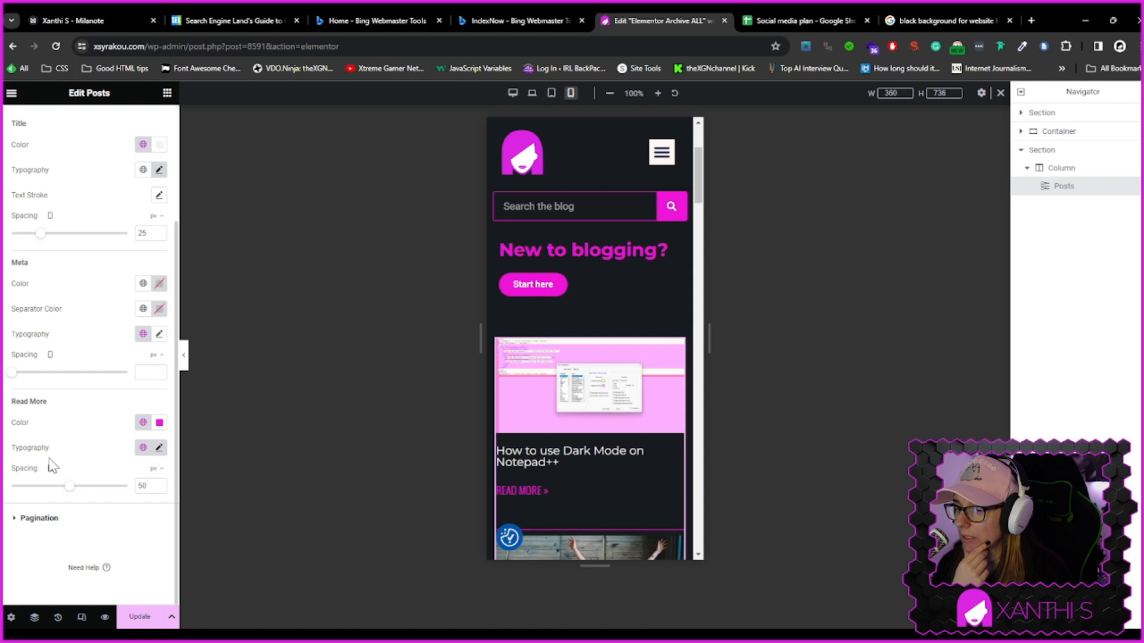
pyautogui.click(143, 448)
pyautogui.scroll(-5, 92, 410)
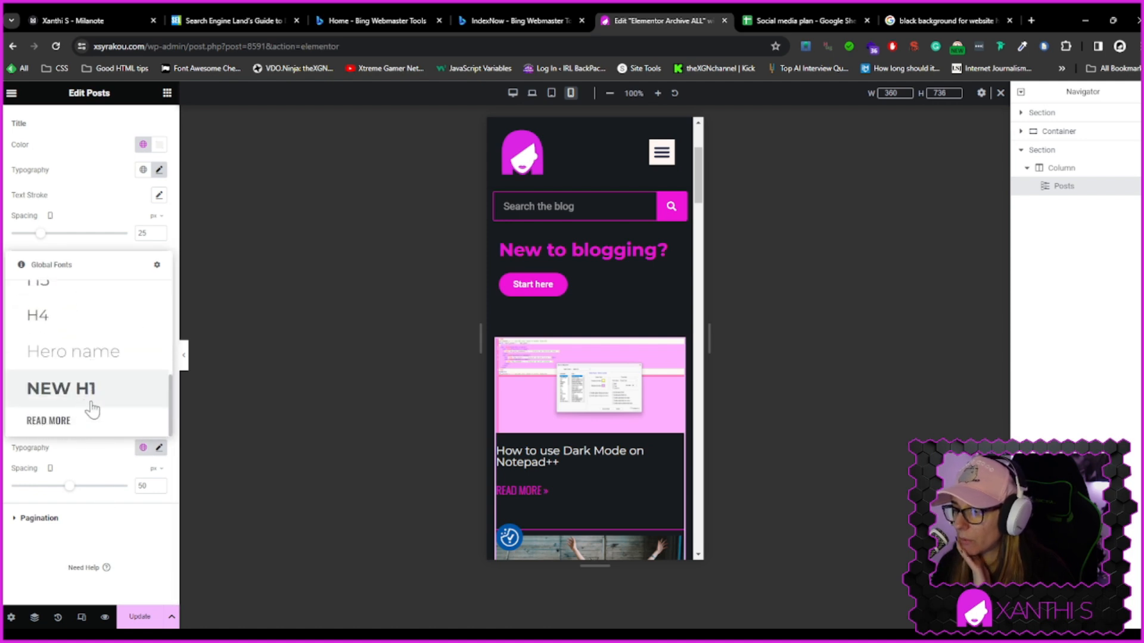
pyautogui.click(52, 422)
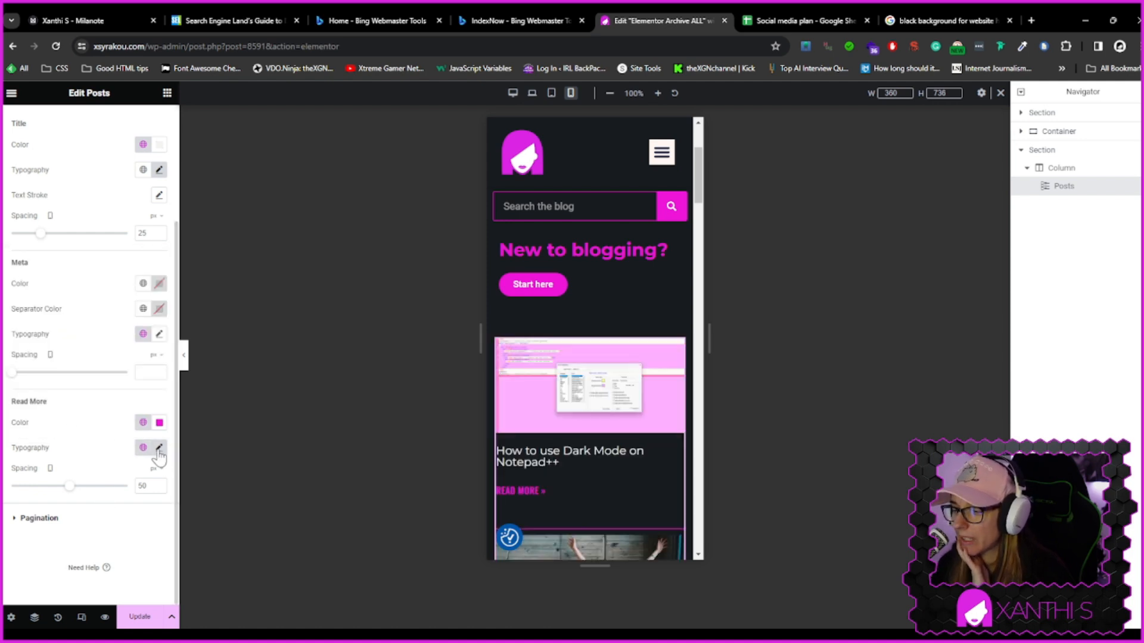
pyautogui.scroll(-6, 559, 460)
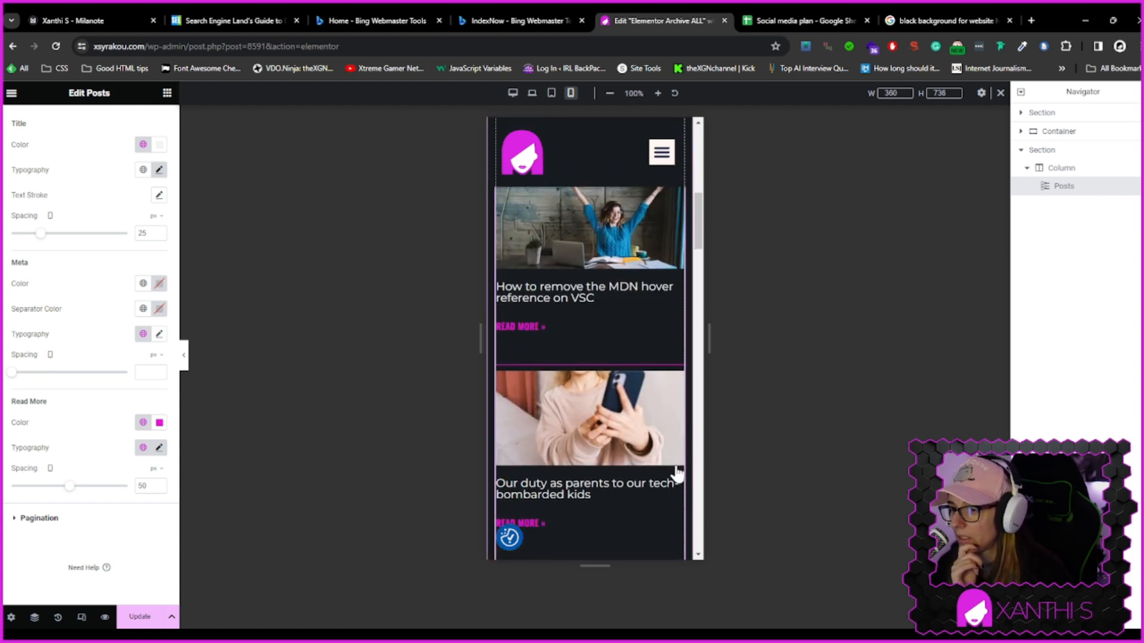
pyautogui.scroll(-3, 676, 464)
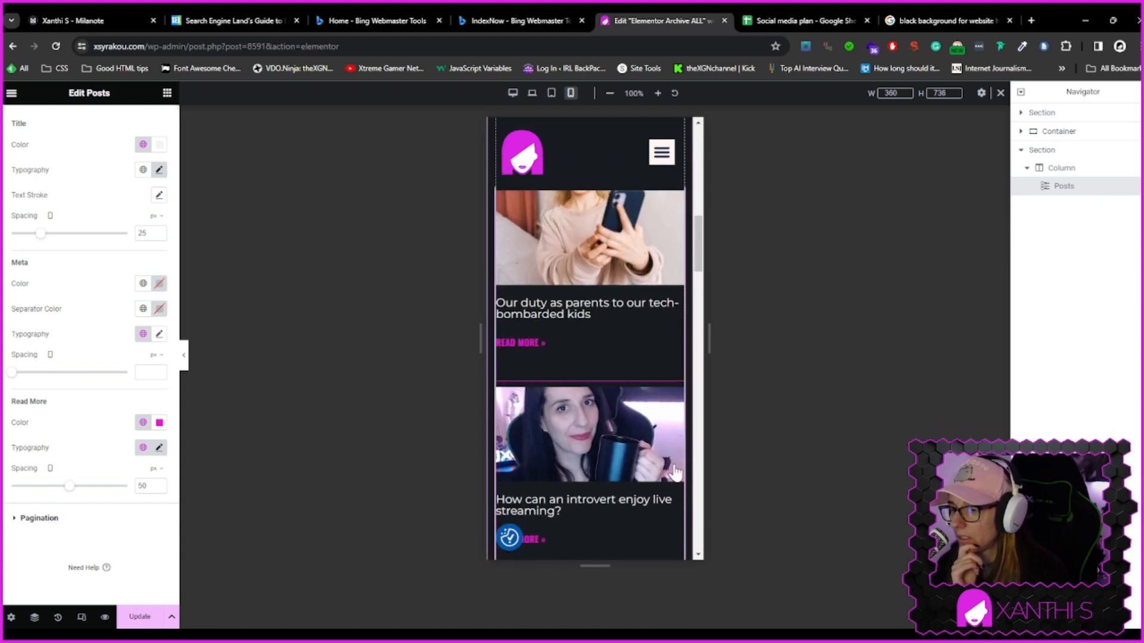
# Reopen the Read more global font, set its weight to 400 (Normal), and update the site settings
pyautogui.click(143, 447)
pyautogui.click(155, 263)
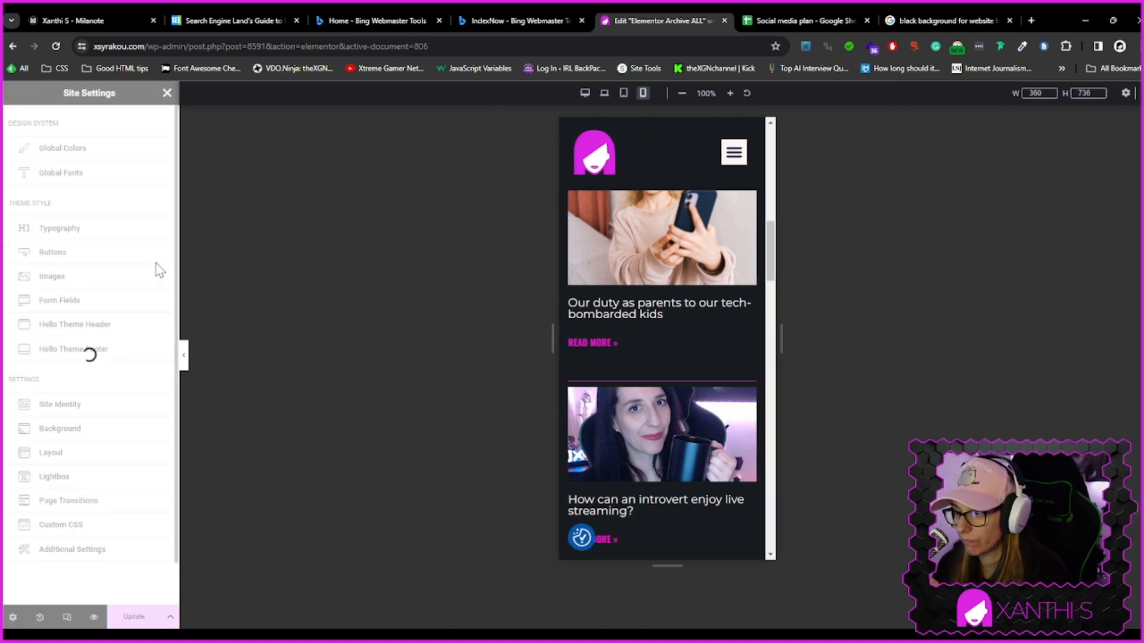
pyautogui.click(158, 531)
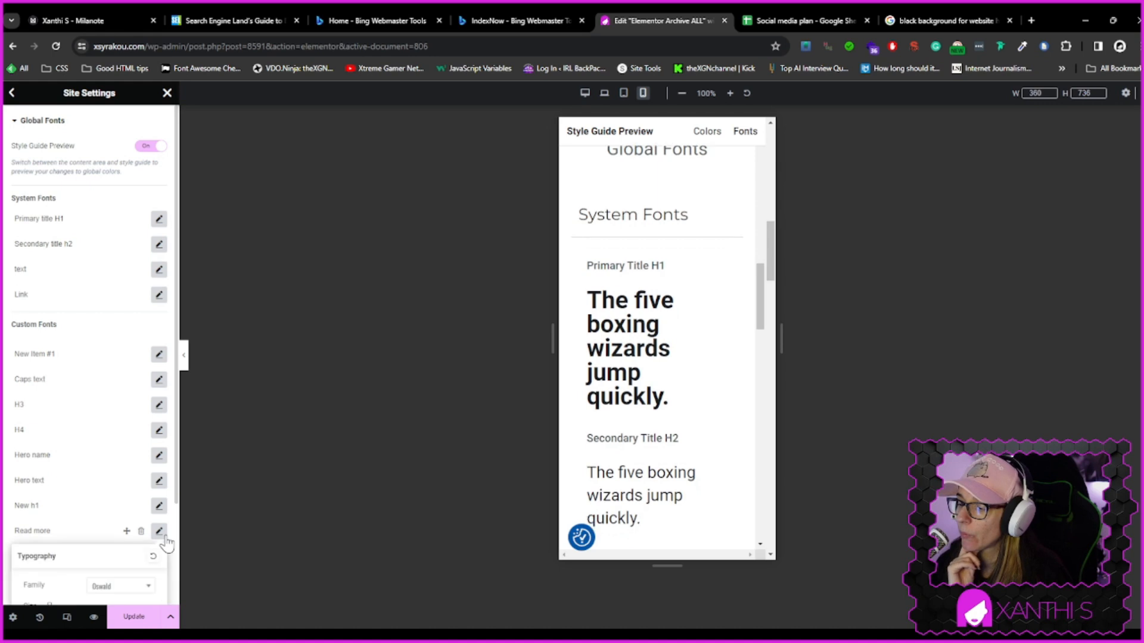
pyautogui.scroll(-4, 128, 524)
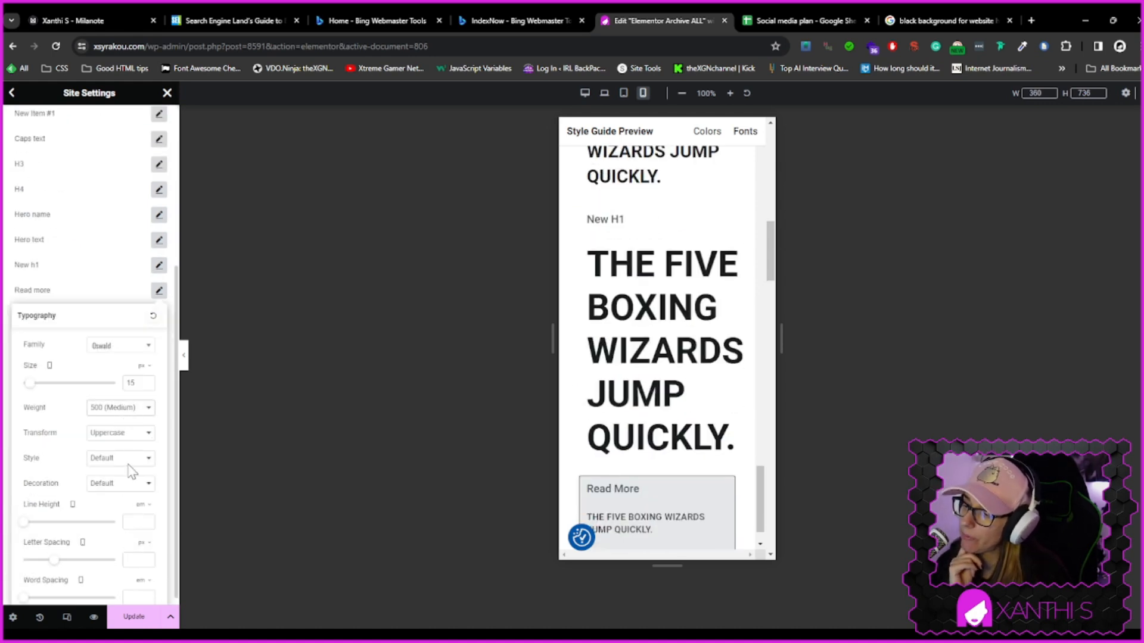
pyautogui.scroll(-1, 661, 479)
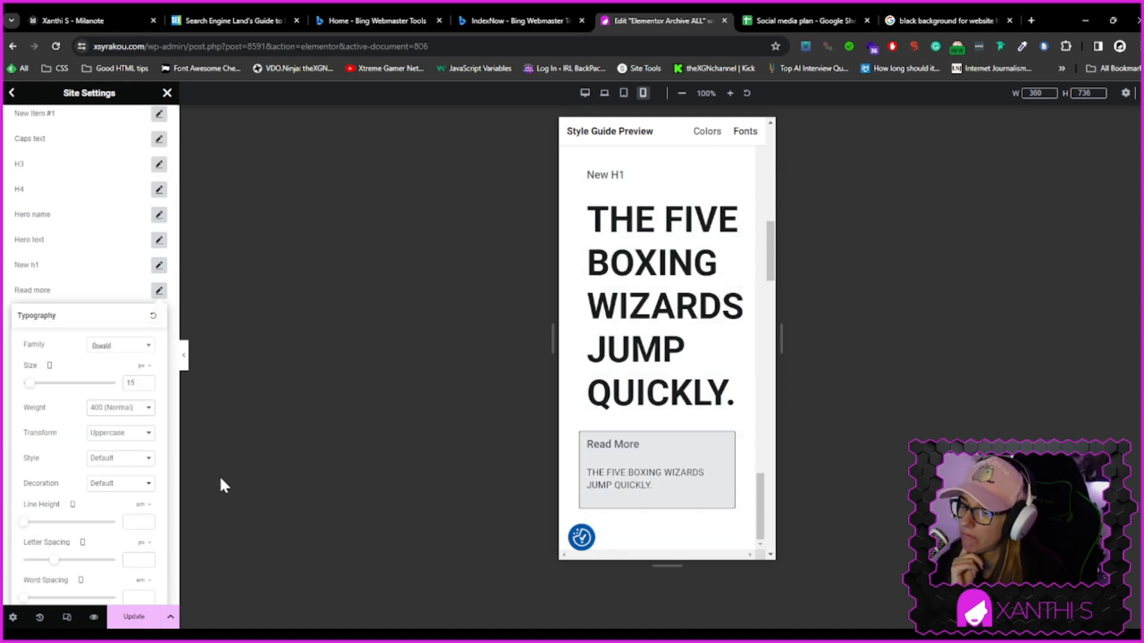
pyautogui.click(136, 617)
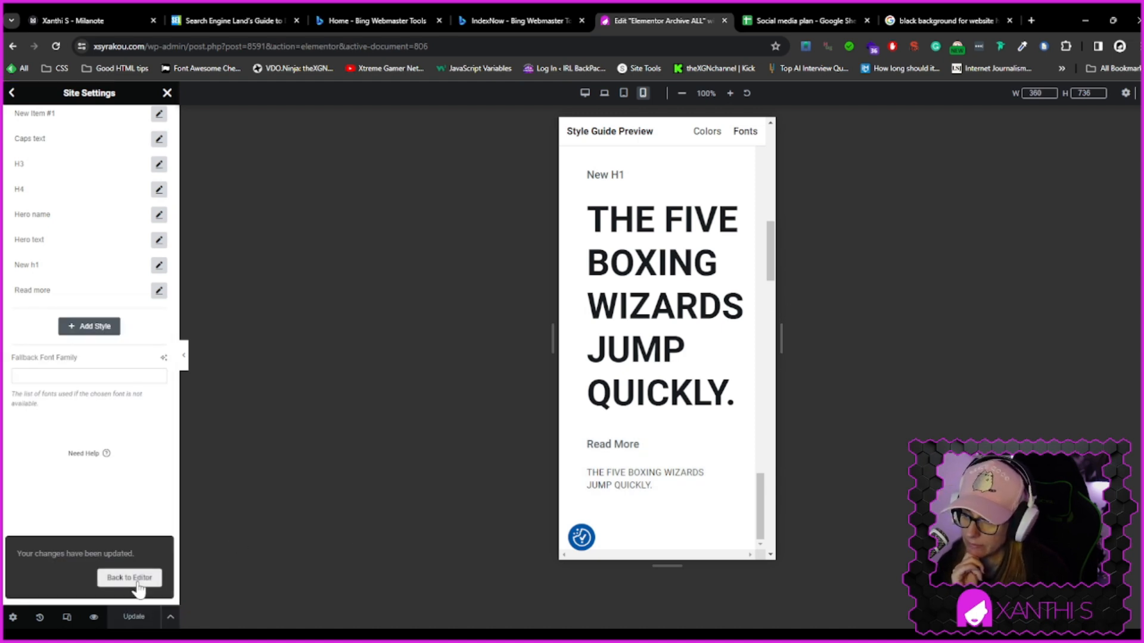
pyautogui.click(131, 578)
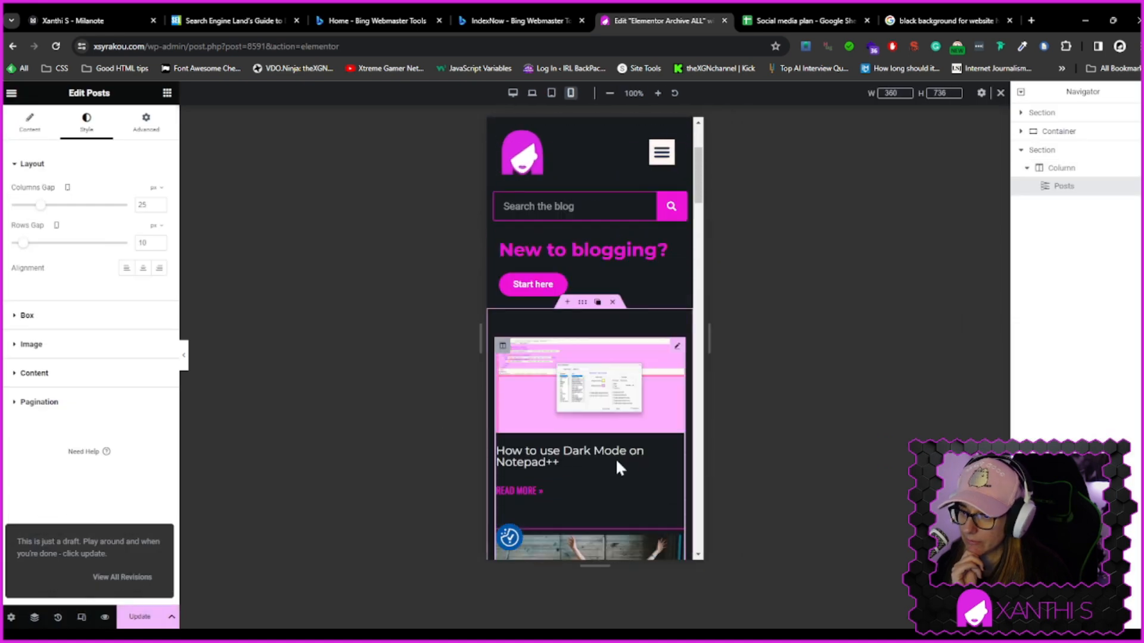
# Publish the page changes
pyautogui.scroll(-4, 616, 459)
pyautogui.click(139, 619)
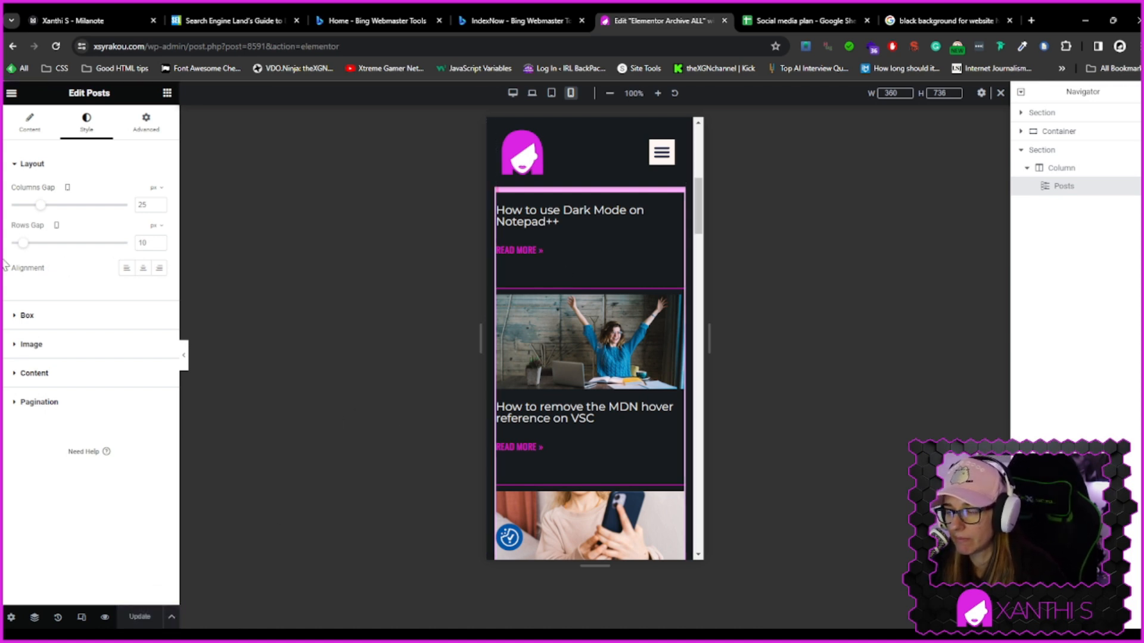
# Try the Secondary title global font on the Read More links, then switch back to Read more
pyautogui.click(37, 373)
pyautogui.scroll(-3, 89, 417)
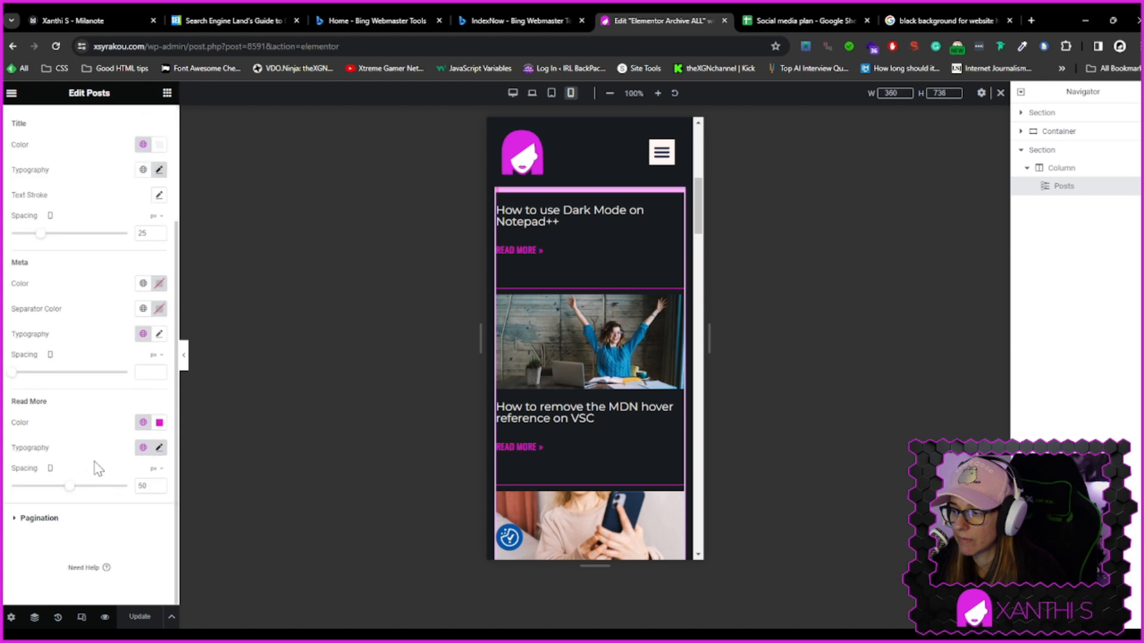
pyautogui.click(143, 447)
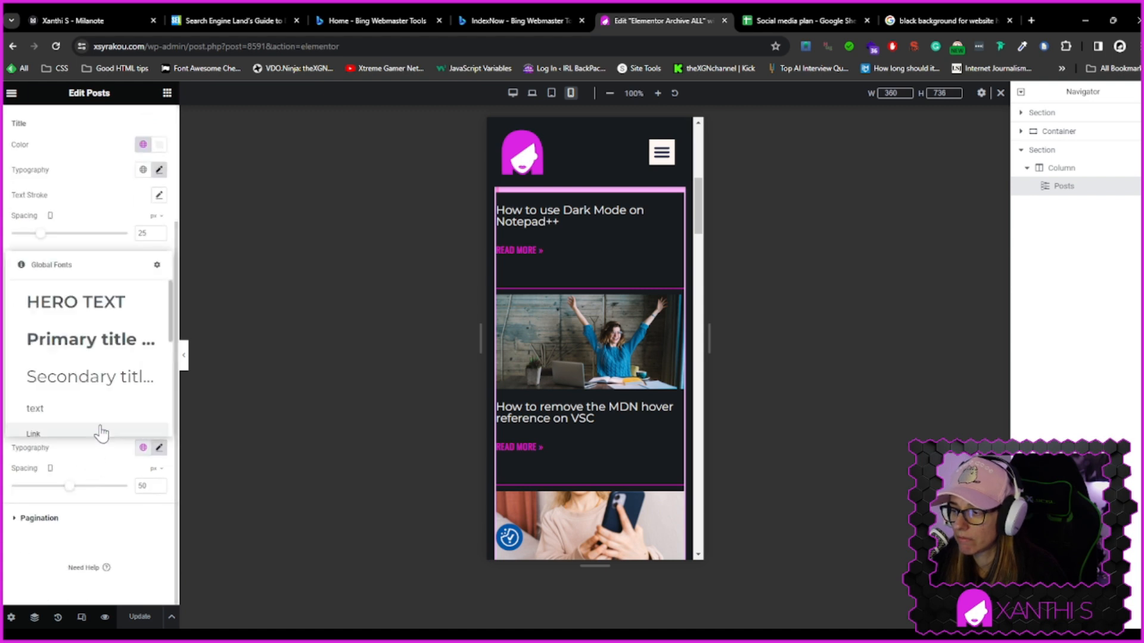
pyautogui.click(93, 384)
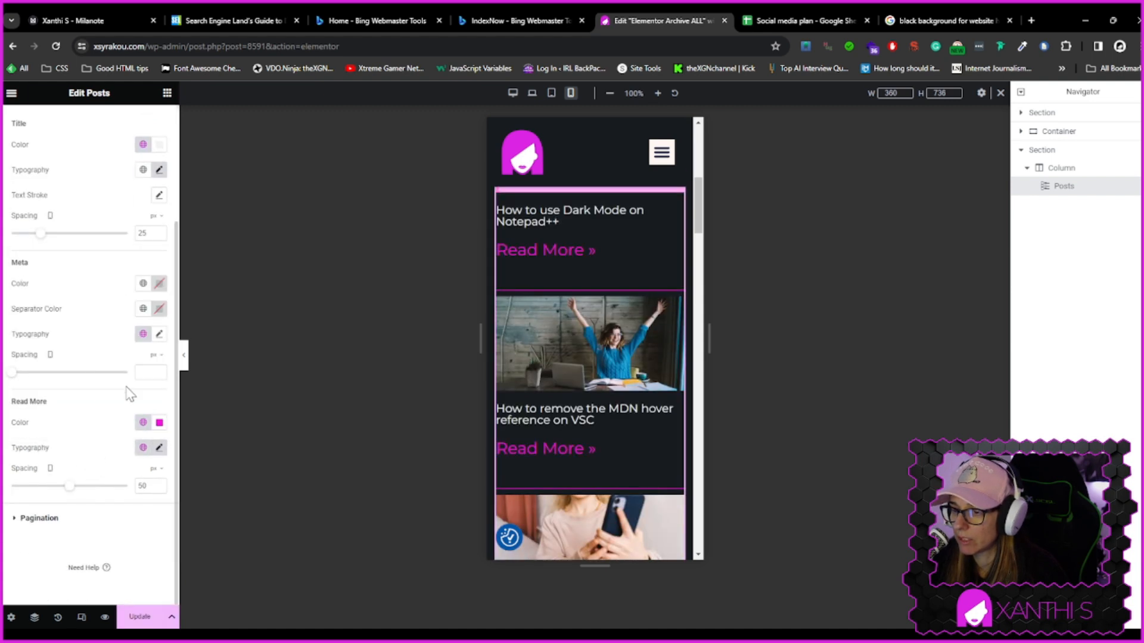
pyautogui.click(143, 447)
pyautogui.scroll(-5, 90, 387)
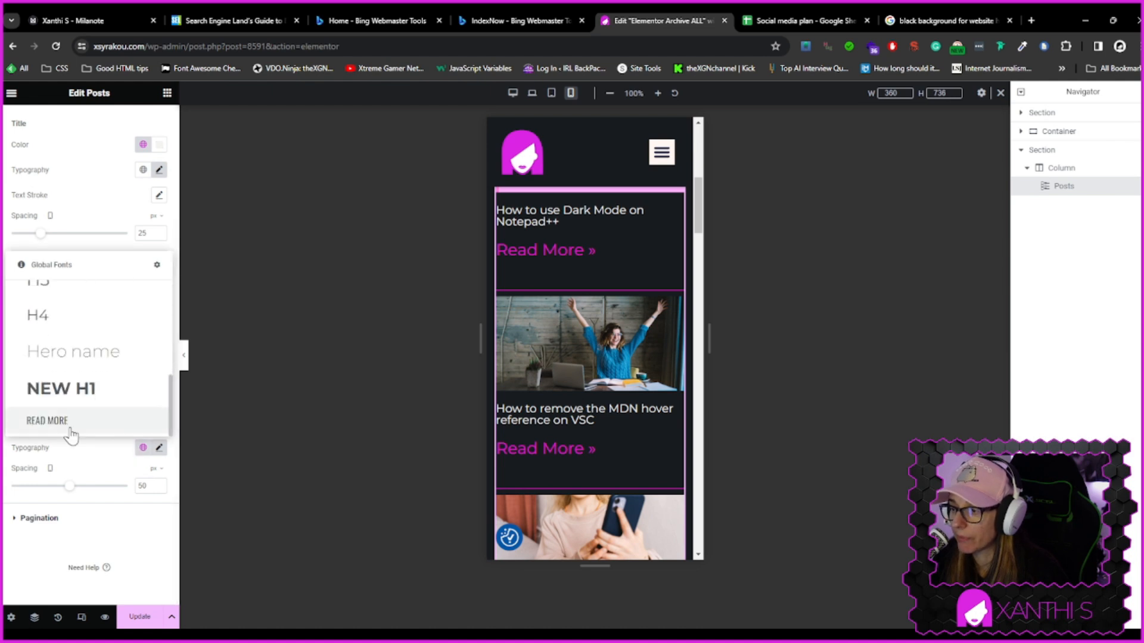
pyautogui.click(47, 421)
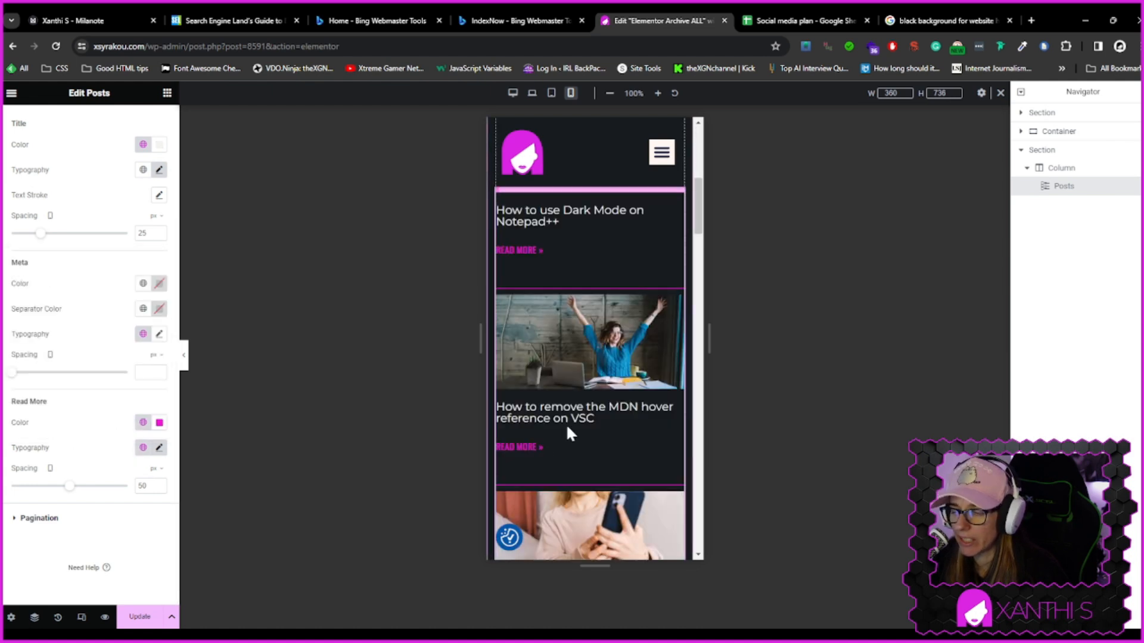
# Update the page changes and switch the editor preview to the desktop view
pyautogui.click(139, 617)
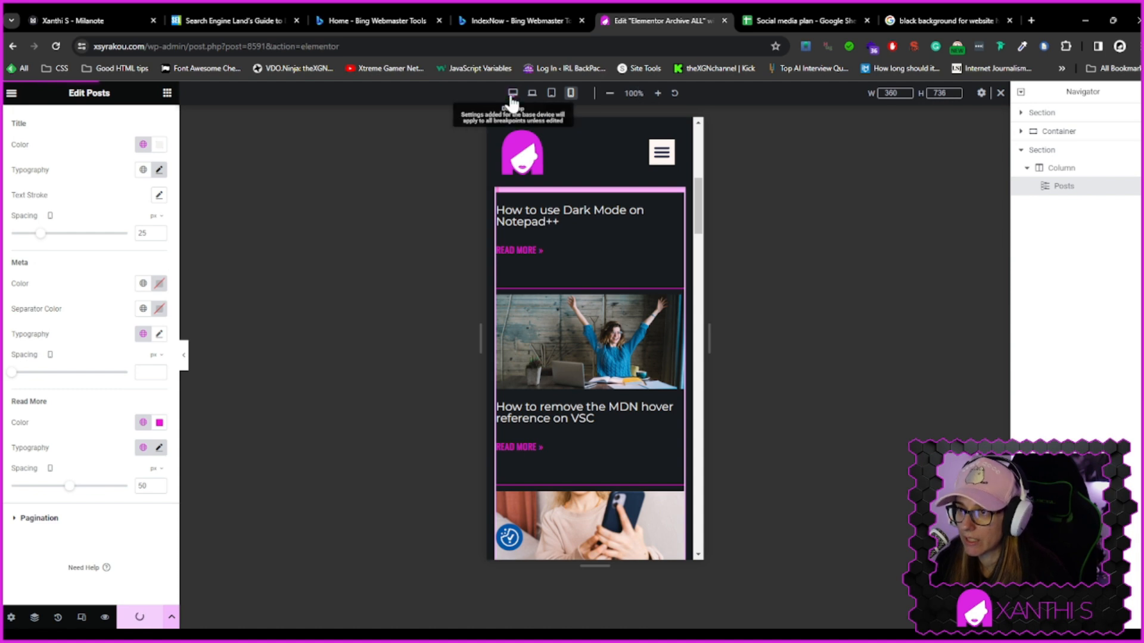
pyautogui.click(512, 95)
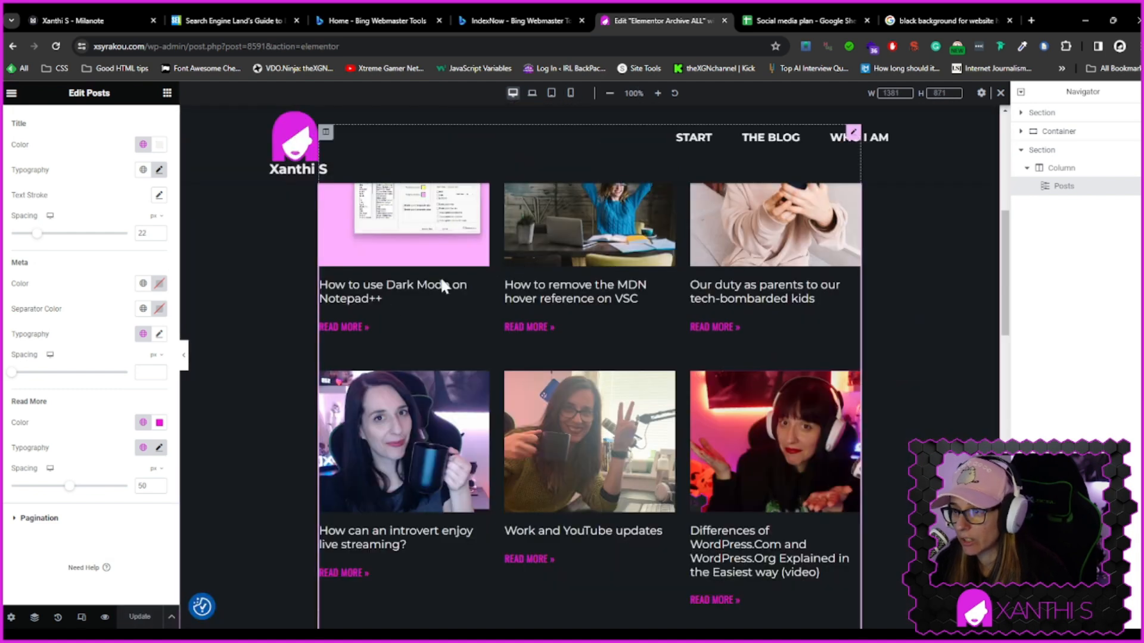
# Scroll through the desktop preview of the blog archive to review the post grid and Read More links
pyautogui.scroll(5, 524, 369)
pyautogui.scroll(-2, 657, 430)
pyautogui.scroll(-6, 657, 431)
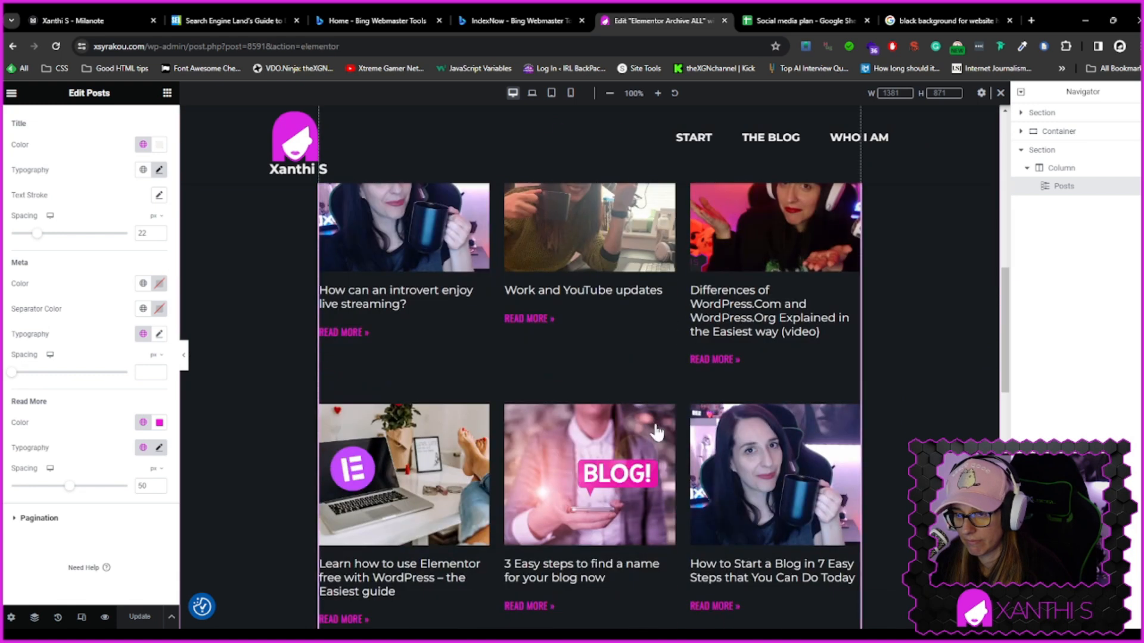
pyautogui.scroll(-3, 657, 431)
pyautogui.scroll(-4, 658, 430)
pyautogui.scroll(12, 656, 426)
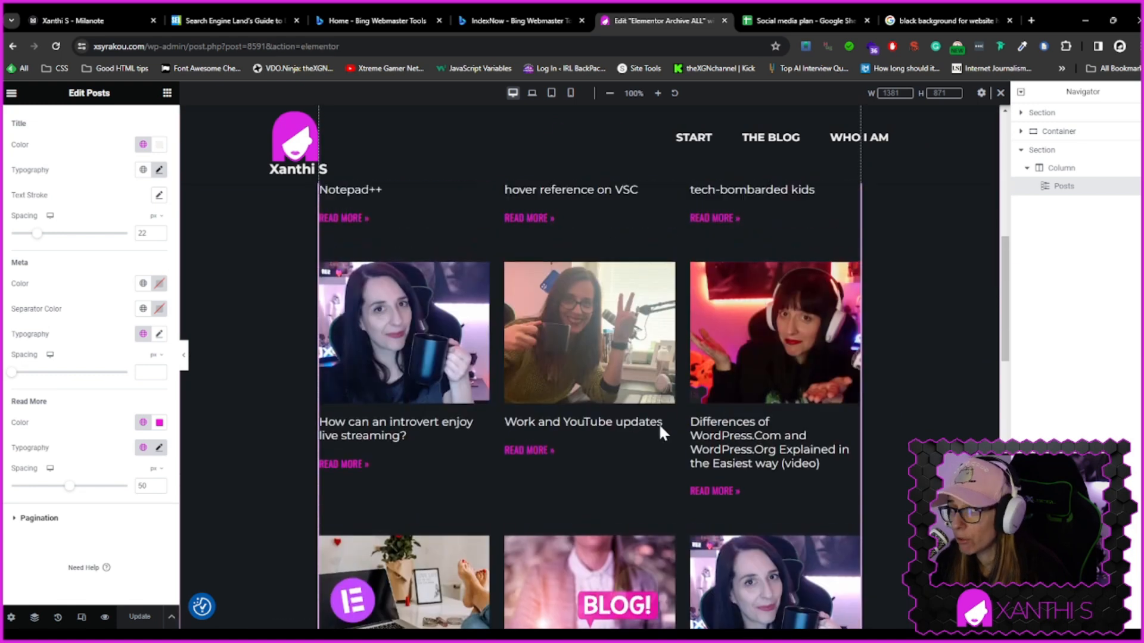
pyautogui.scroll(3, 659, 435)
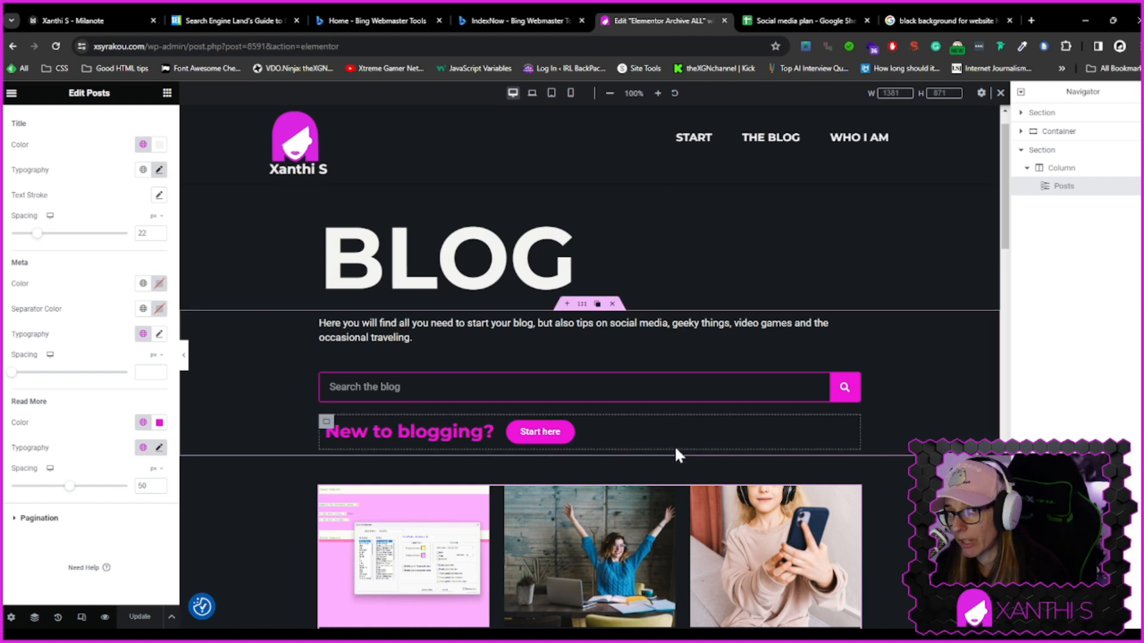
pyautogui.scroll(-3, 672, 453)
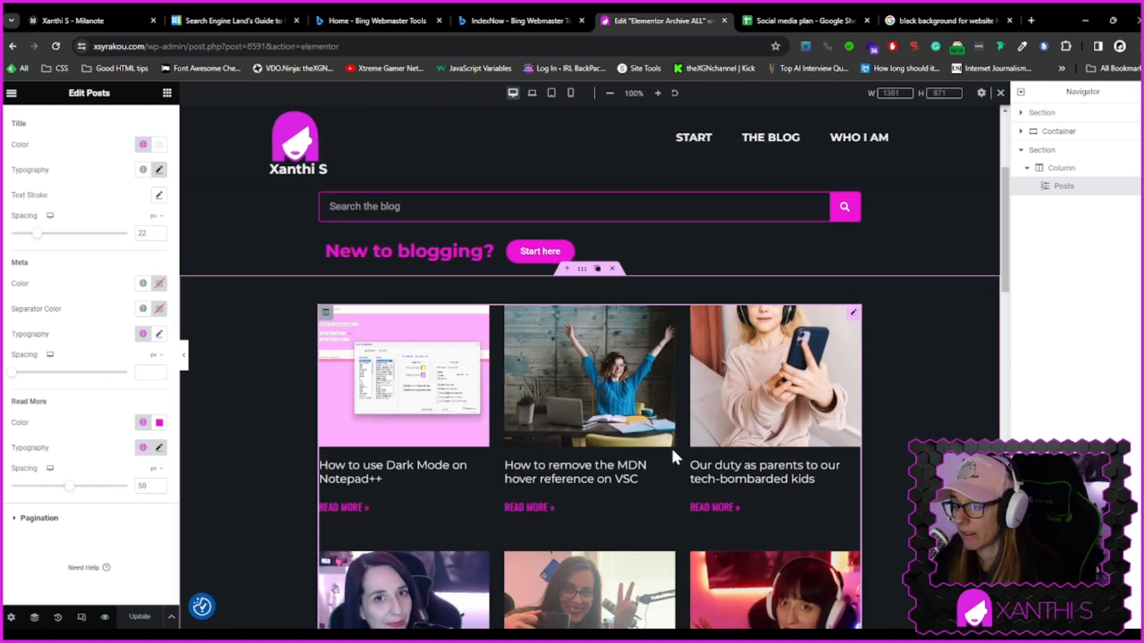
pyautogui.scroll(-4, 672, 453)
pyautogui.scroll(-3, 671, 454)
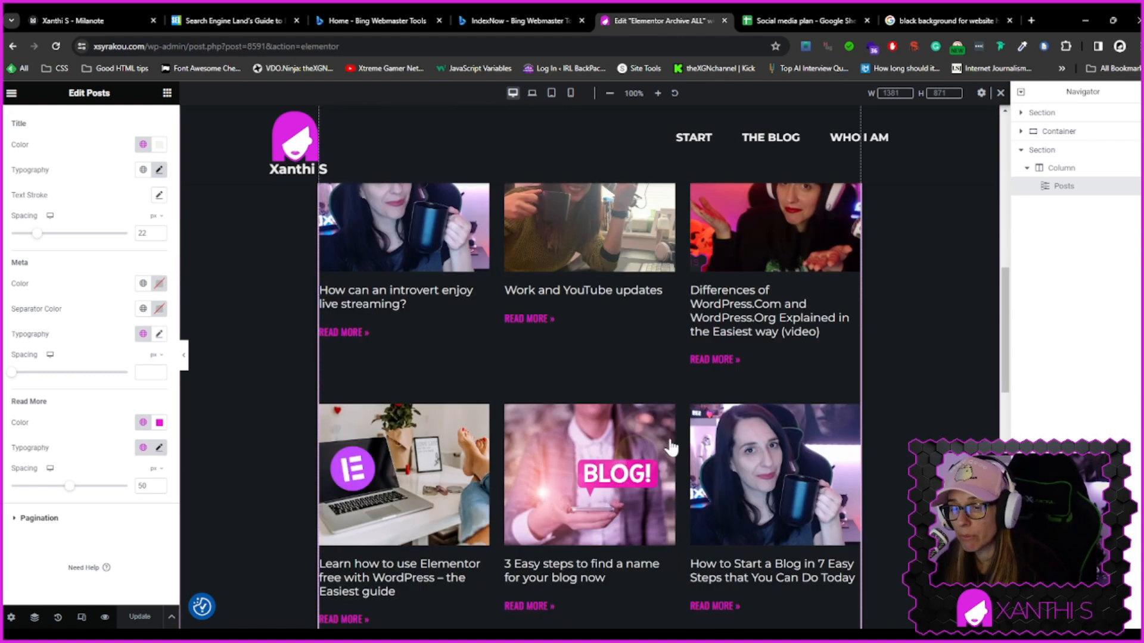
pyautogui.scroll(-3, 666, 456)
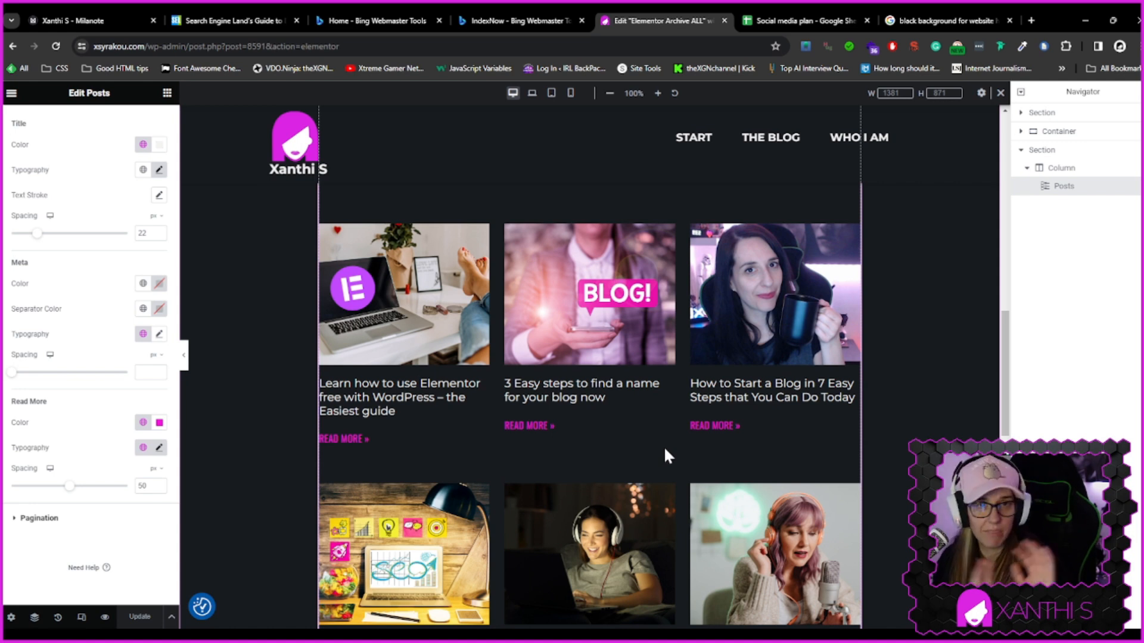
pyautogui.scroll(-7, 668, 429)
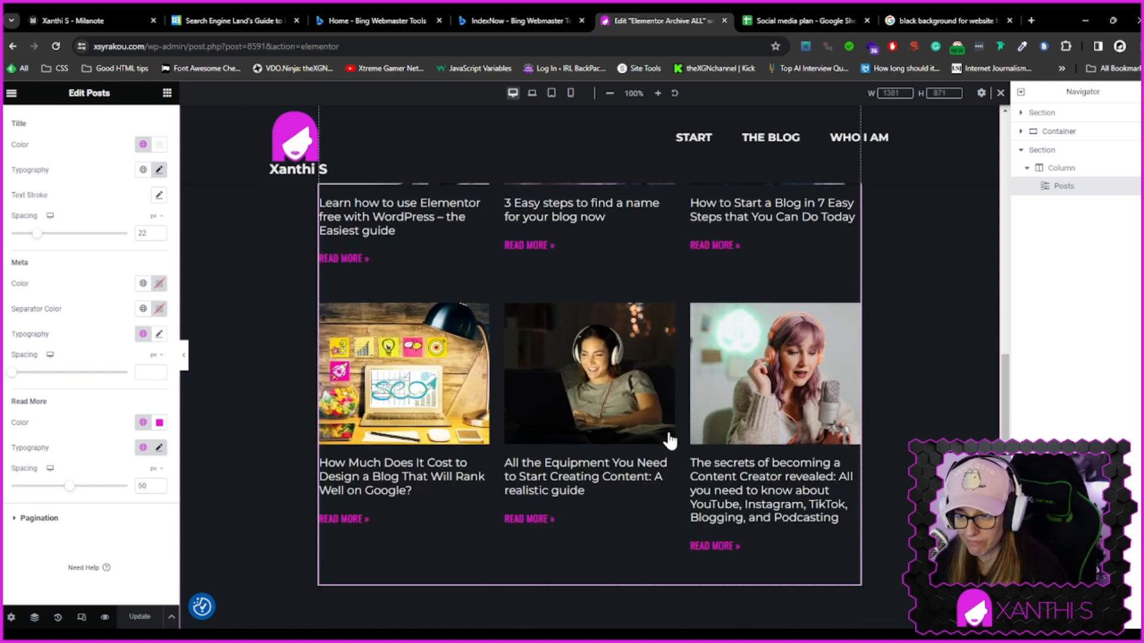
pyautogui.scroll(11, 660, 427)
pyautogui.scroll(6, 660, 429)
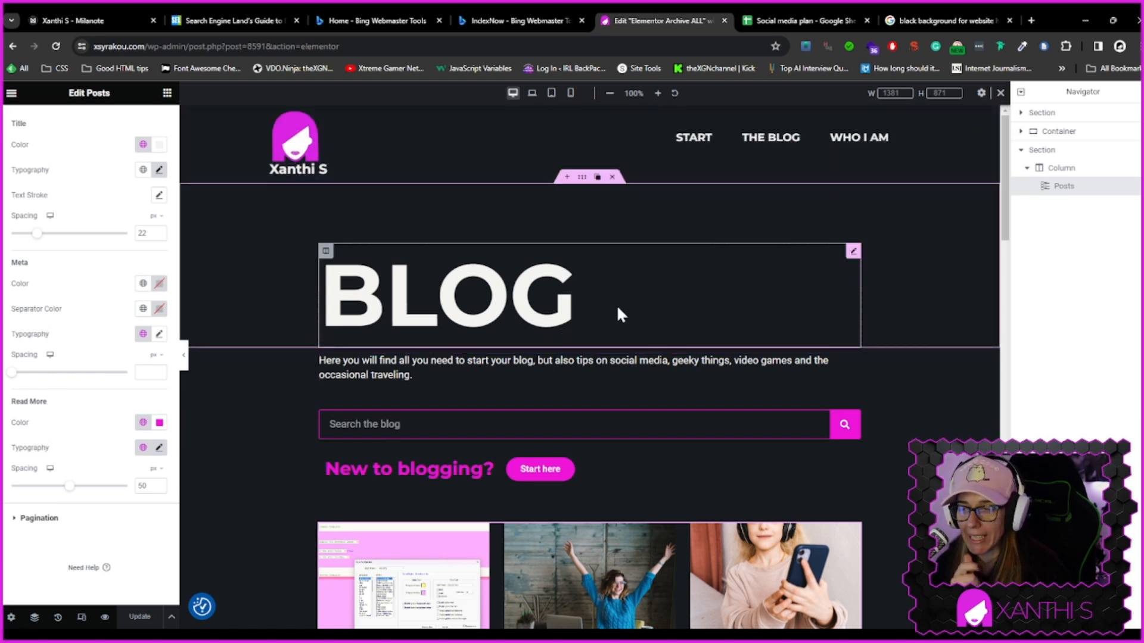
# Exit the Elementor editor to the WordPress dashboard, then switch to the Milanote Xanthi S board in another tab
pyautogui.click(11, 94)
pyautogui.click(46, 352)
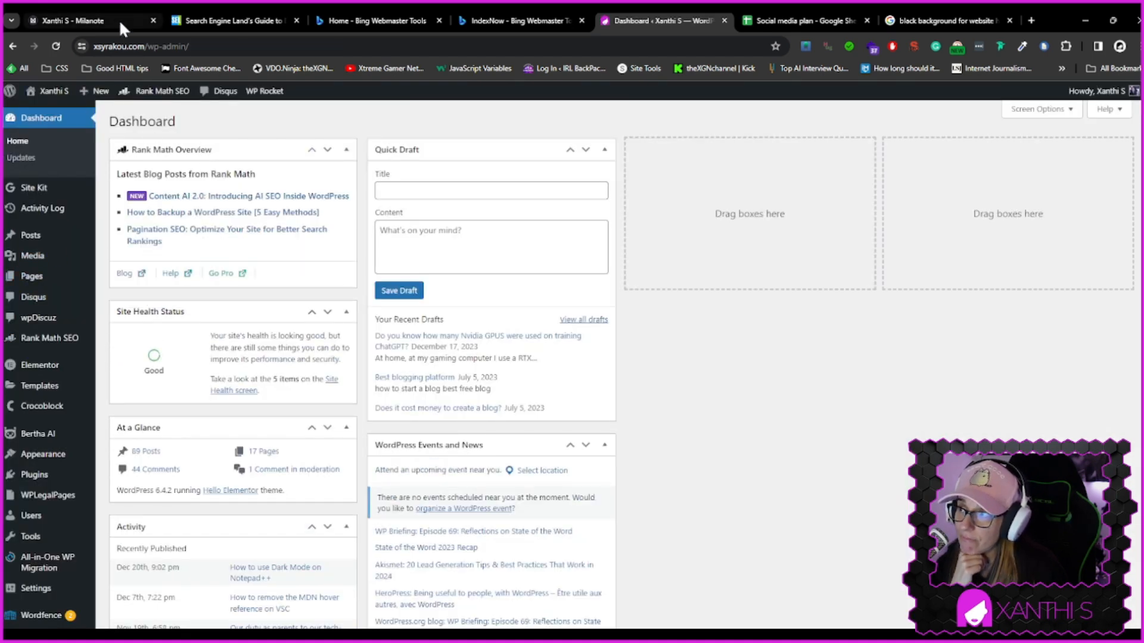
pyautogui.click(92, 18)
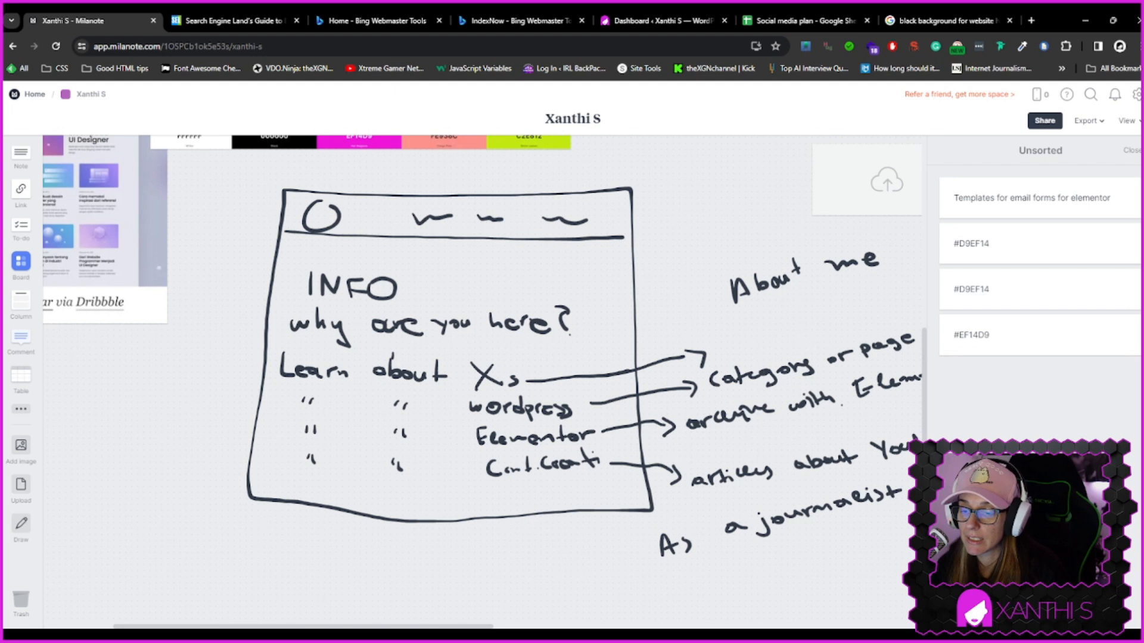
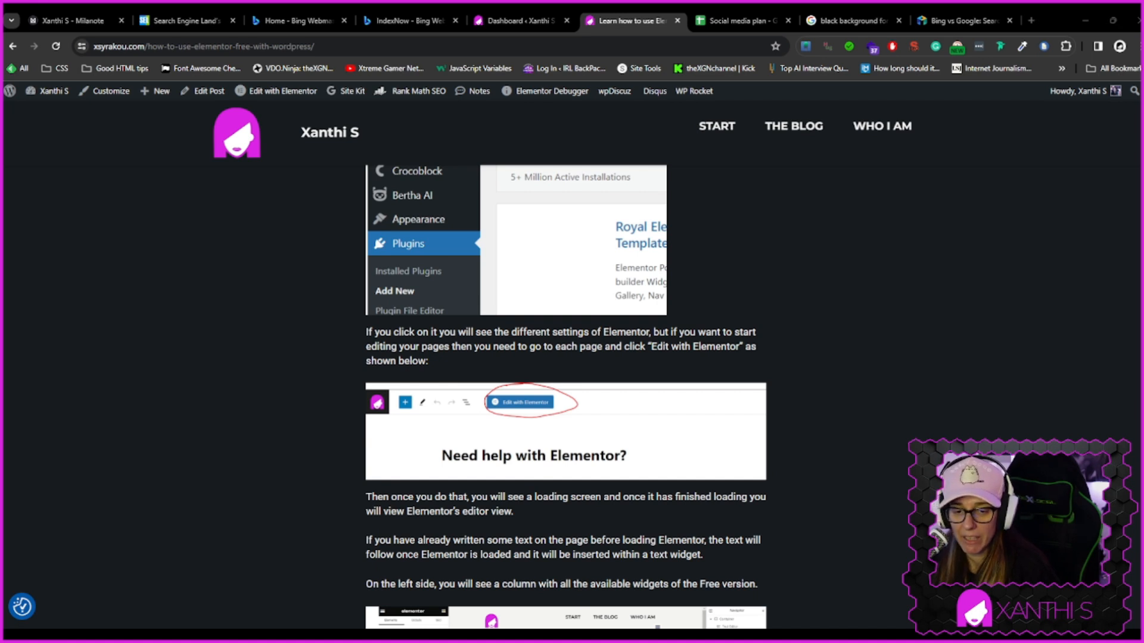
# Scroll down through the Elementor tutorial article to review its sections on containers and widgets
pyautogui.scroll(-4, 739, 545)
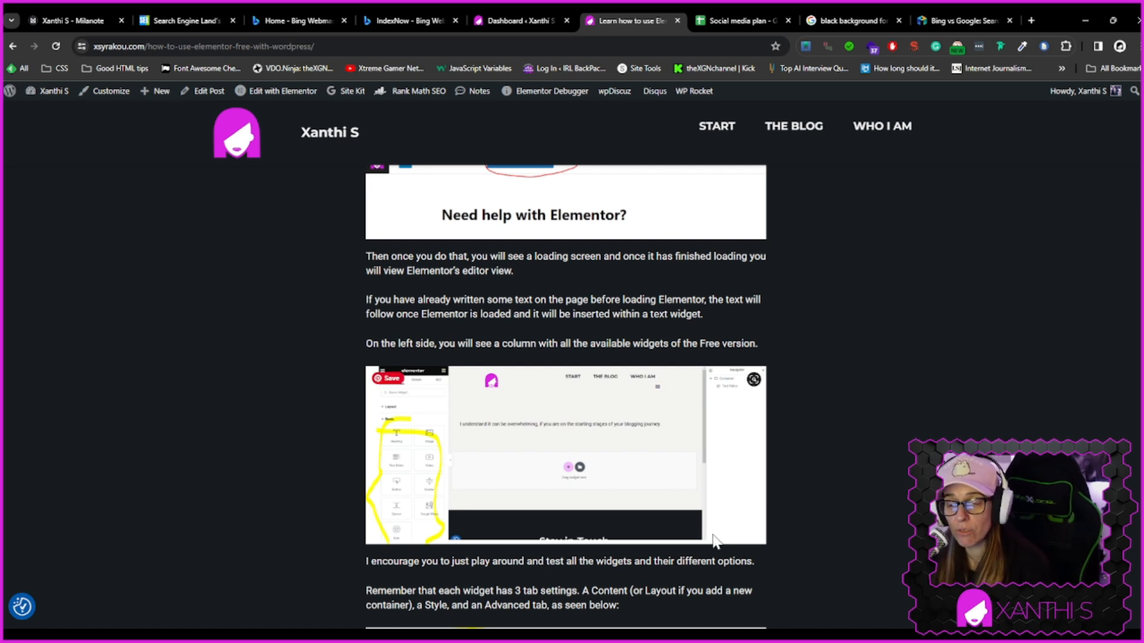
pyautogui.scroll(-5, 757, 381)
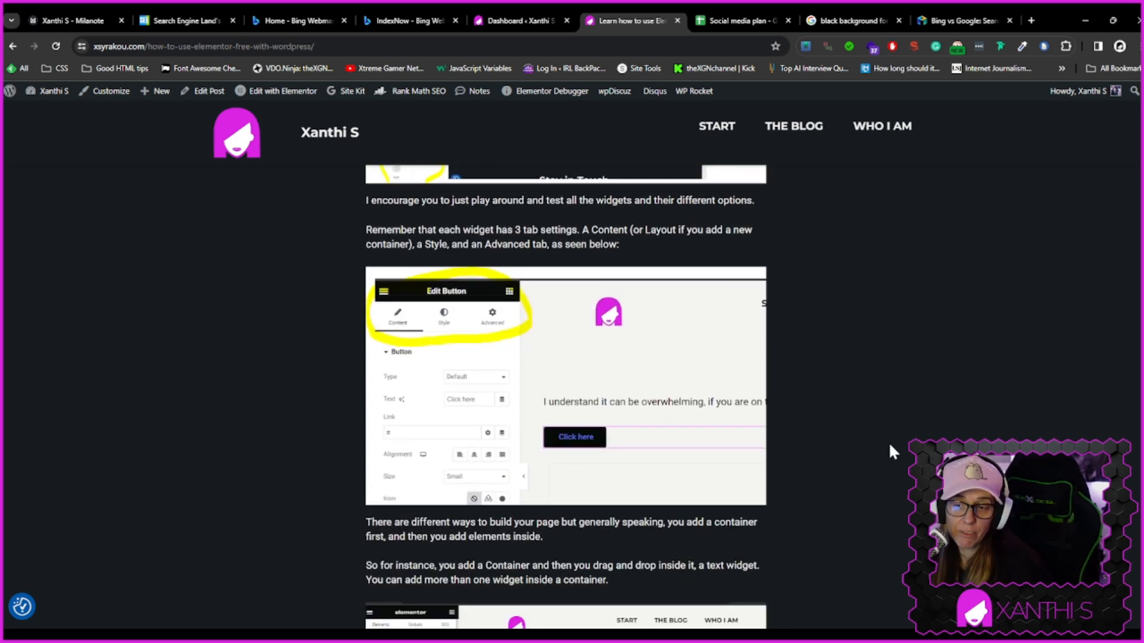
pyautogui.scroll(-5, 888, 441)
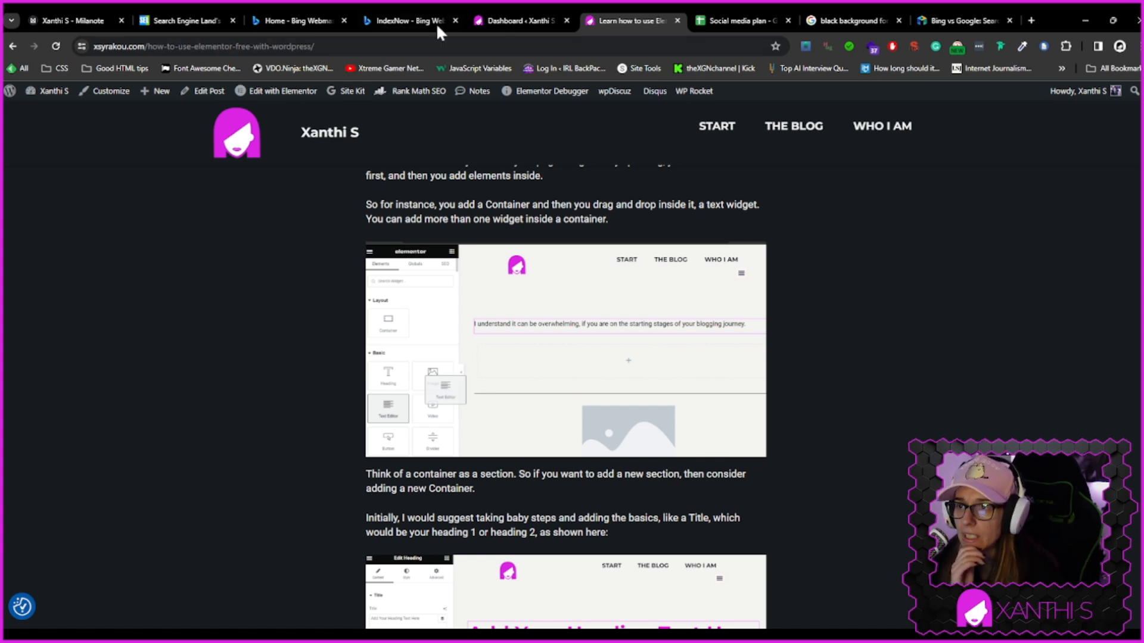
# Open the live home page from the dashboard and compare it against the Milanote wireframe sketch
pyautogui.click(503, 19)
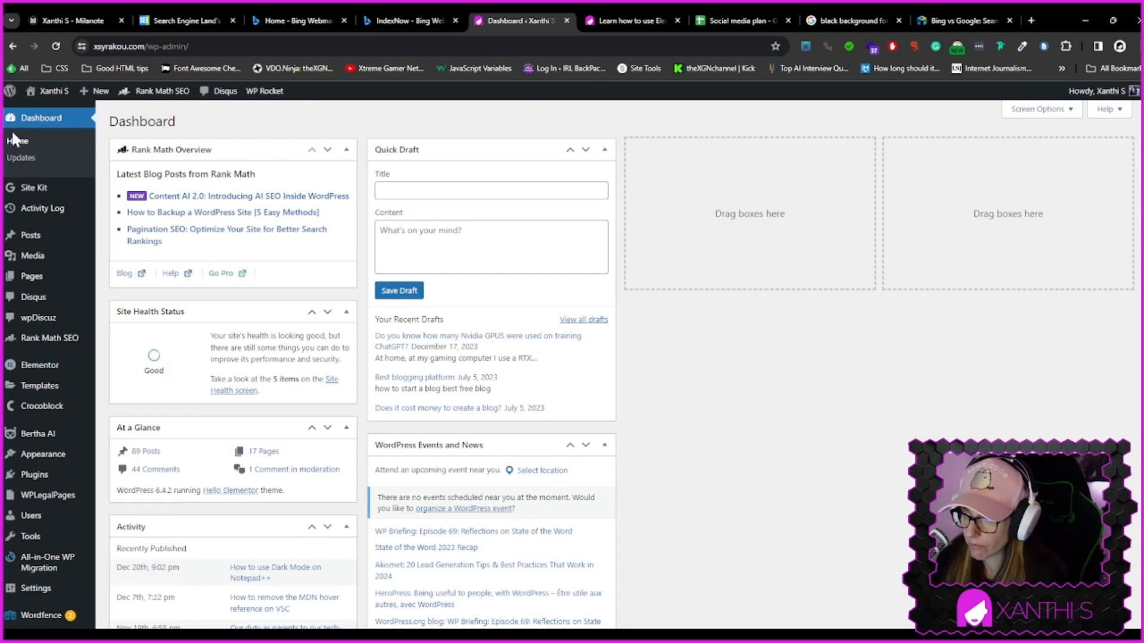
pyautogui.moveTo(39, 93)
pyautogui.click(40, 117)
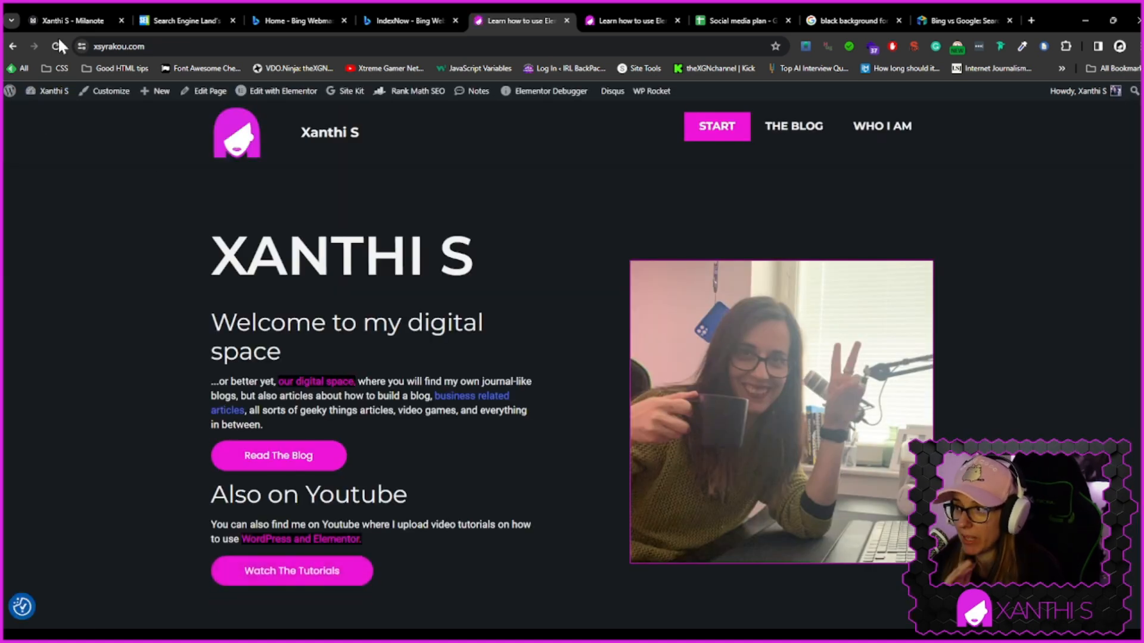
pyautogui.click(101, 20)
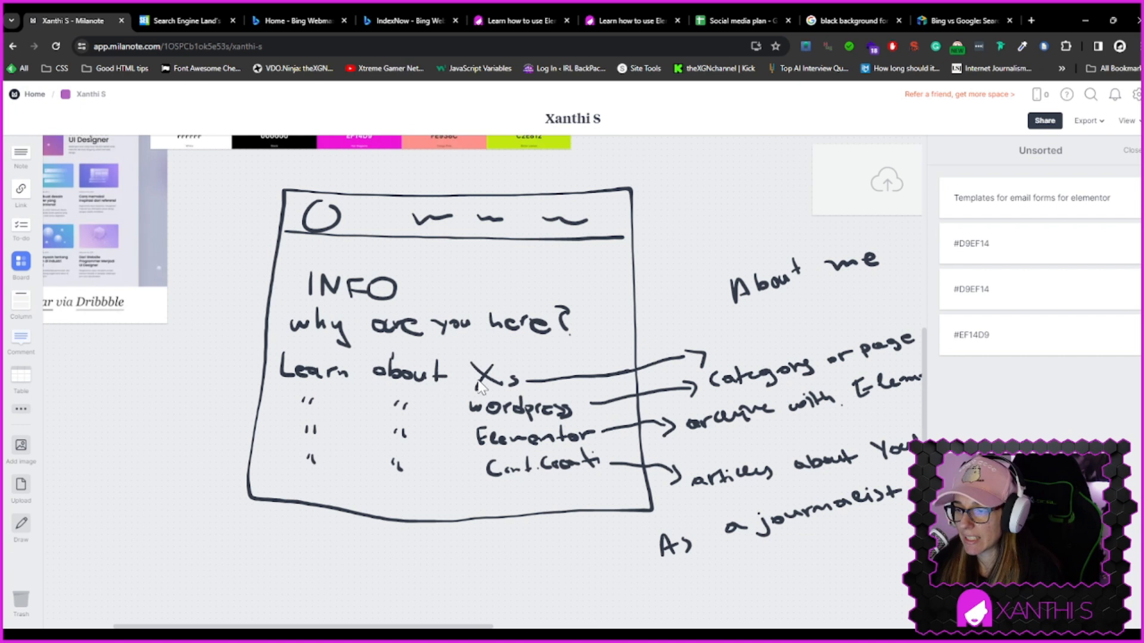
pyautogui.click(647, 19)
pyautogui.click(491, 19)
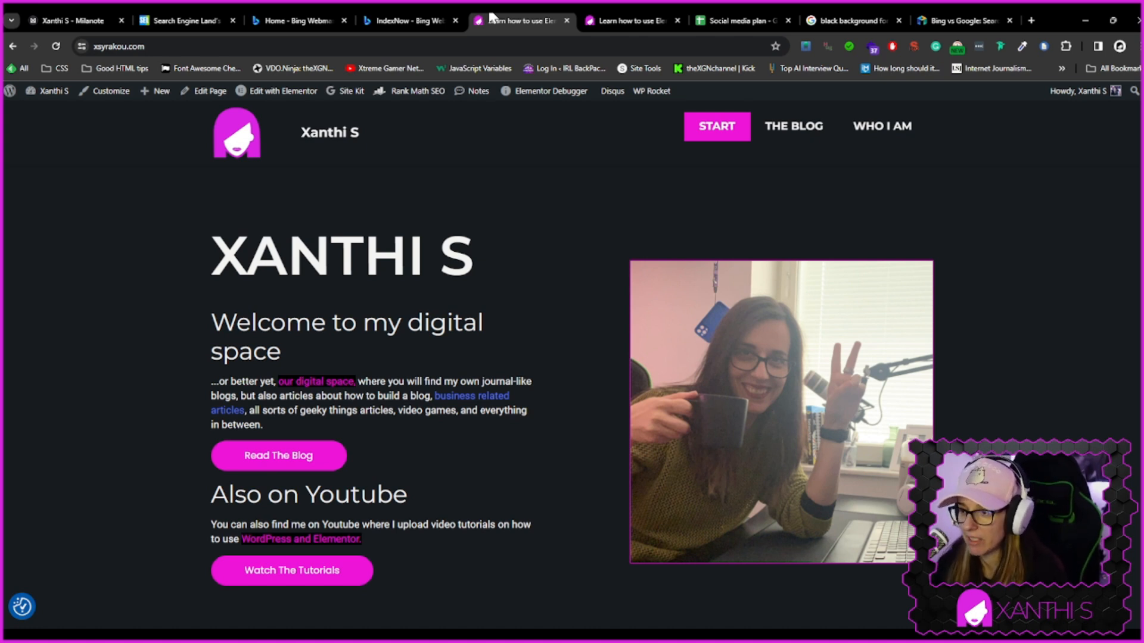
# Scroll through the live home page to review its hero, YouTube section, image banner and Elementor intro text
pyautogui.scroll(-5, 416, 431)
pyautogui.scroll(-7, 748, 470)
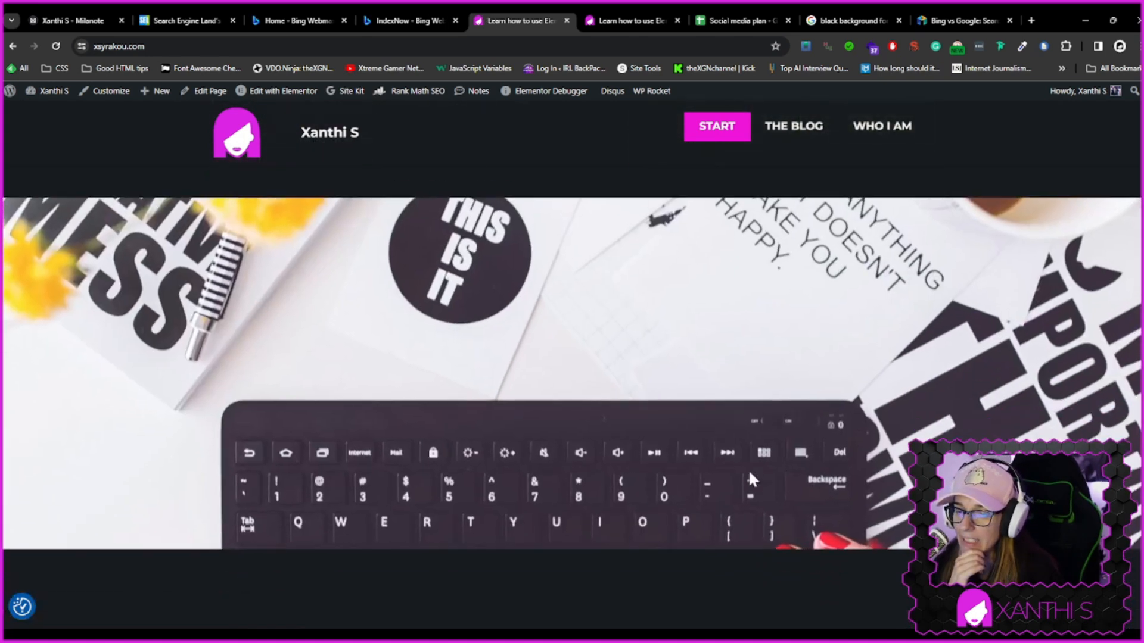
pyautogui.scroll(12, 735, 466)
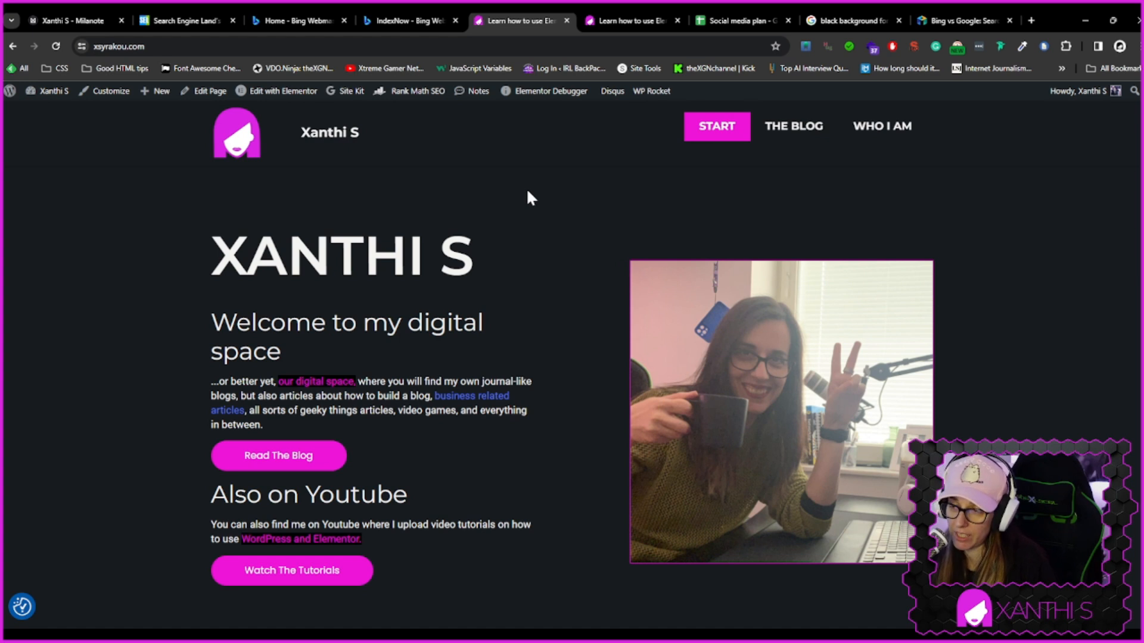
pyautogui.scroll(-1, 549, 387)
pyautogui.scroll(-2, 549, 380)
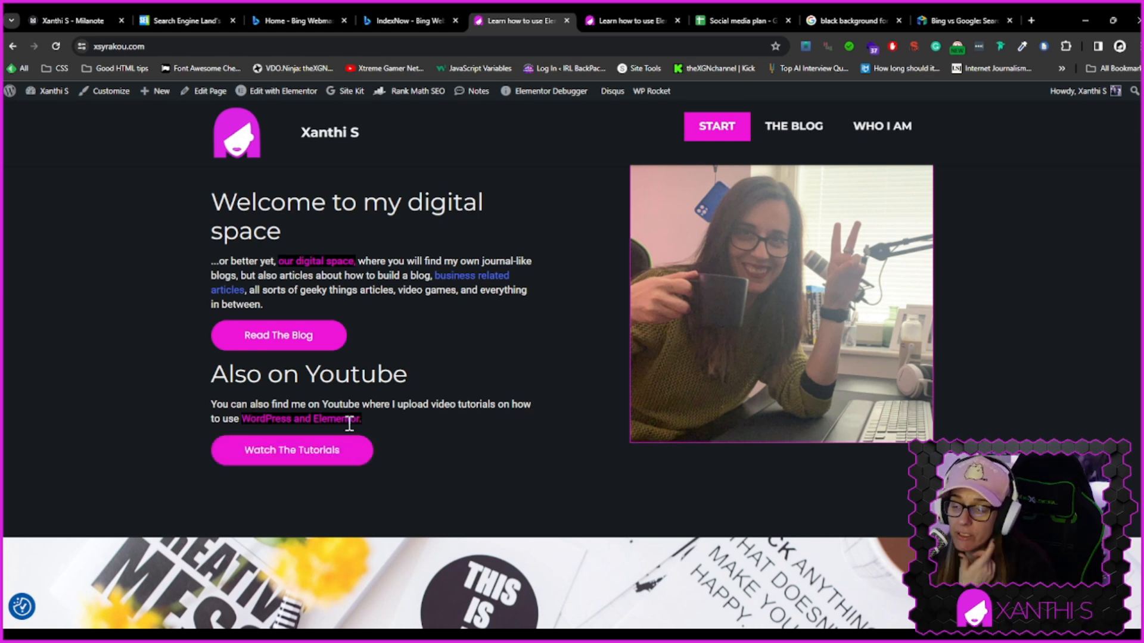
pyautogui.moveTo(256, 417); pyautogui.dragTo(376, 409)
pyautogui.click(417, 435)
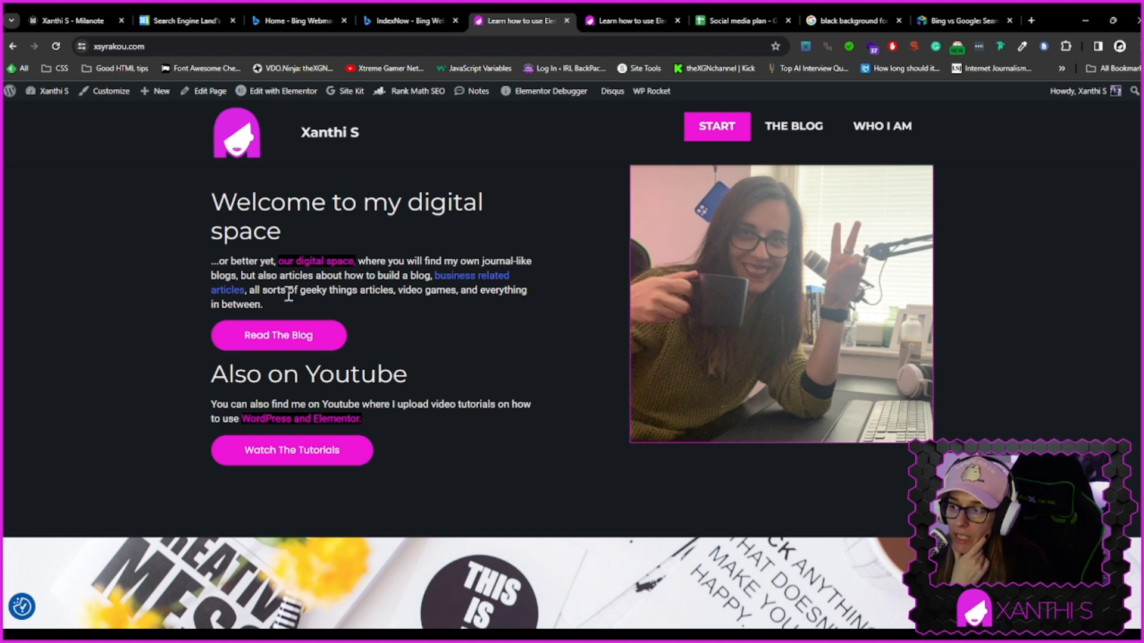
pyautogui.scroll(-10, 635, 466)
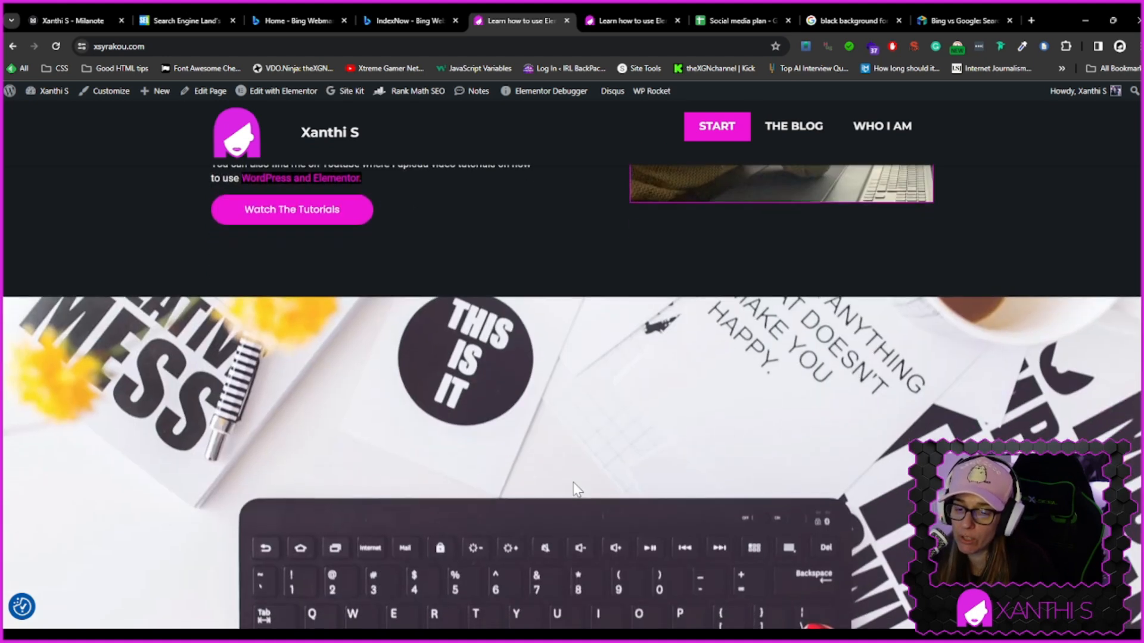
pyautogui.scroll(-1, 573, 479)
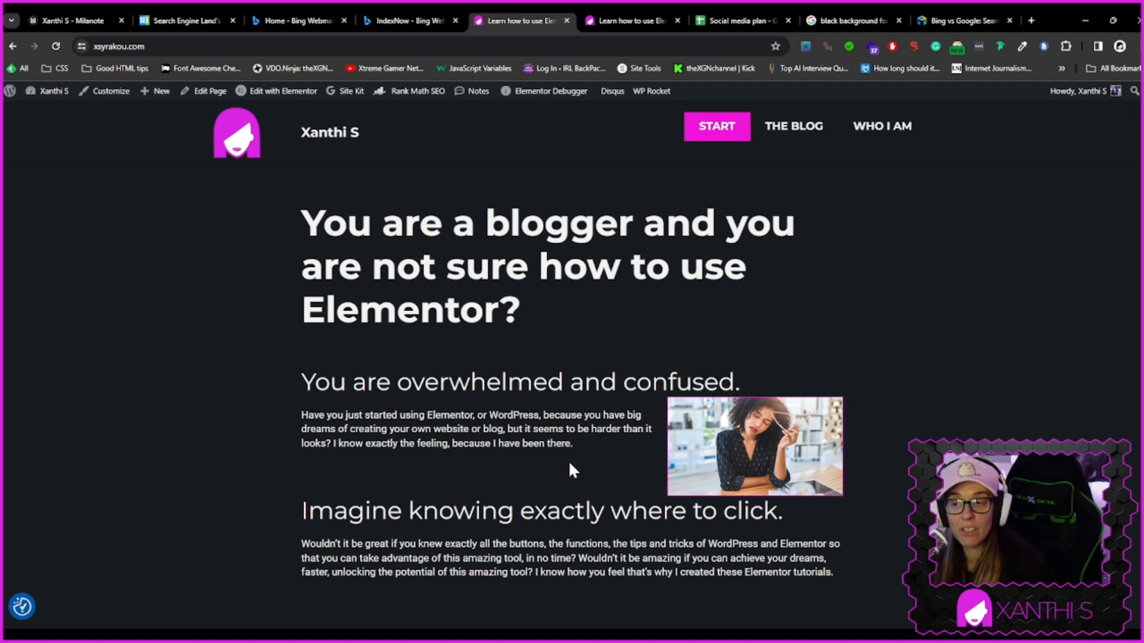
# Create a new page titled New start page and open it with Elementor
pyautogui.moveTo(275, 104)
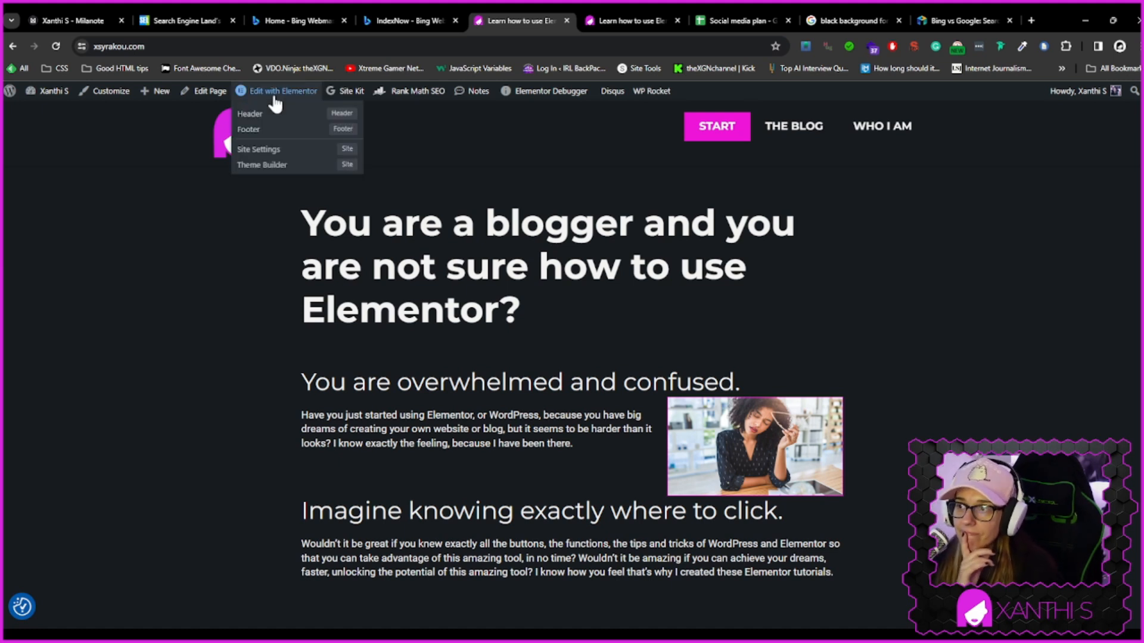
pyautogui.click(46, 112)
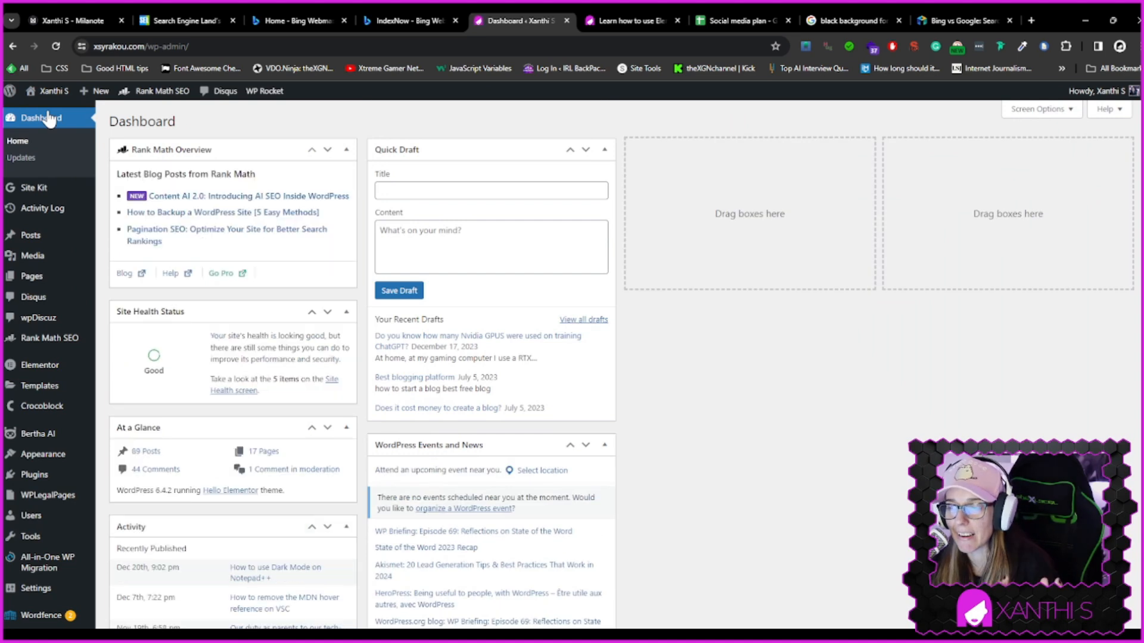
pyautogui.click(47, 282)
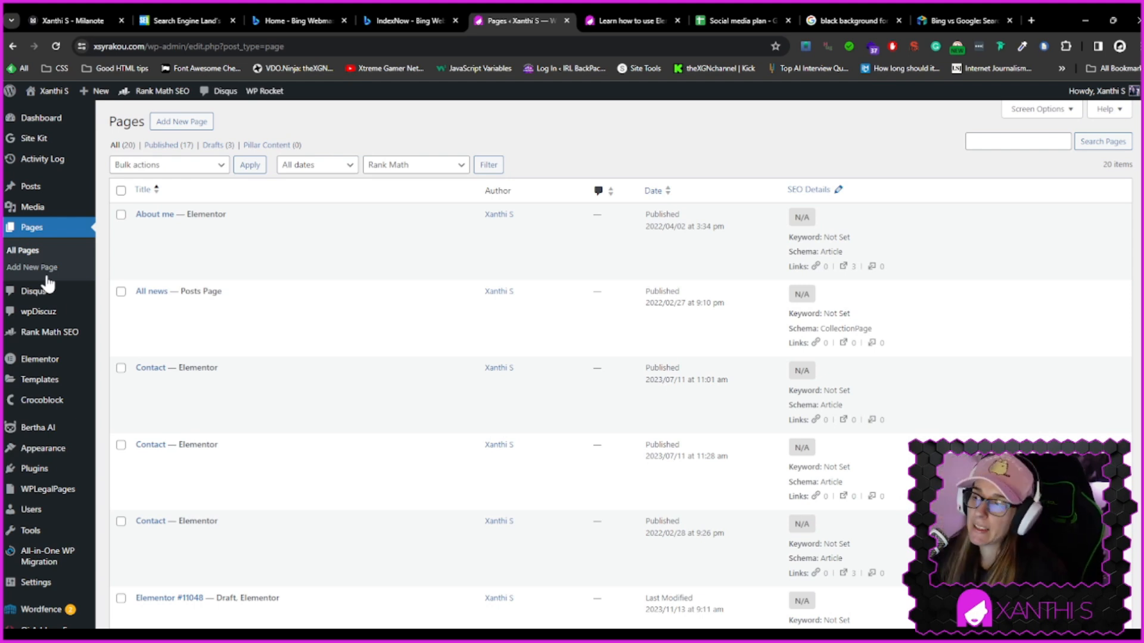
pyautogui.click(188, 123)
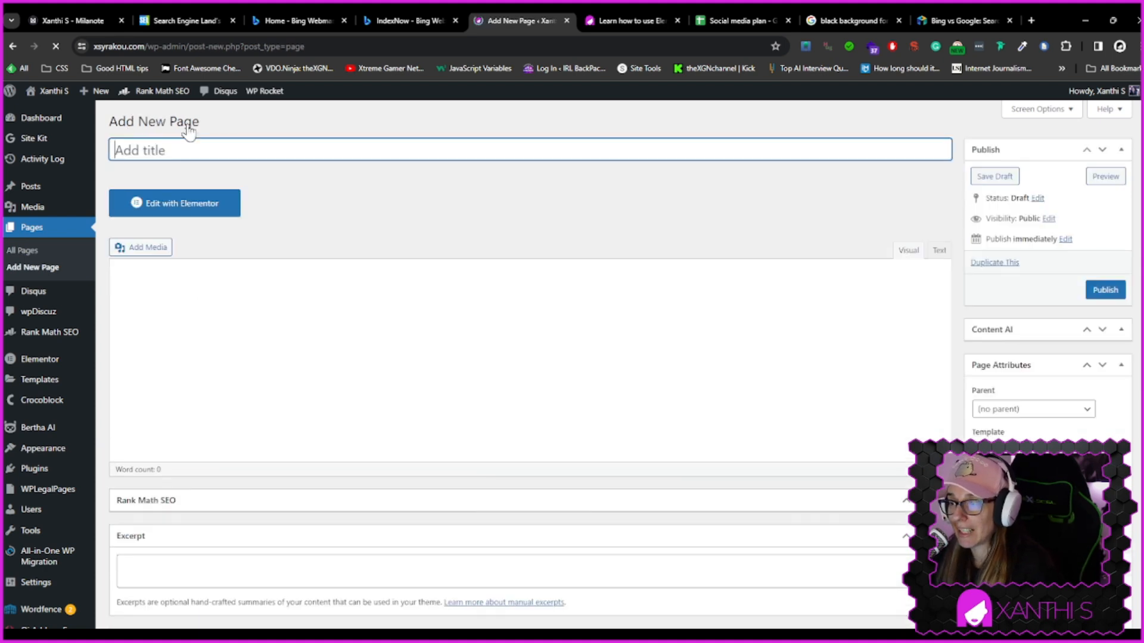
pyautogui.write('New start page')
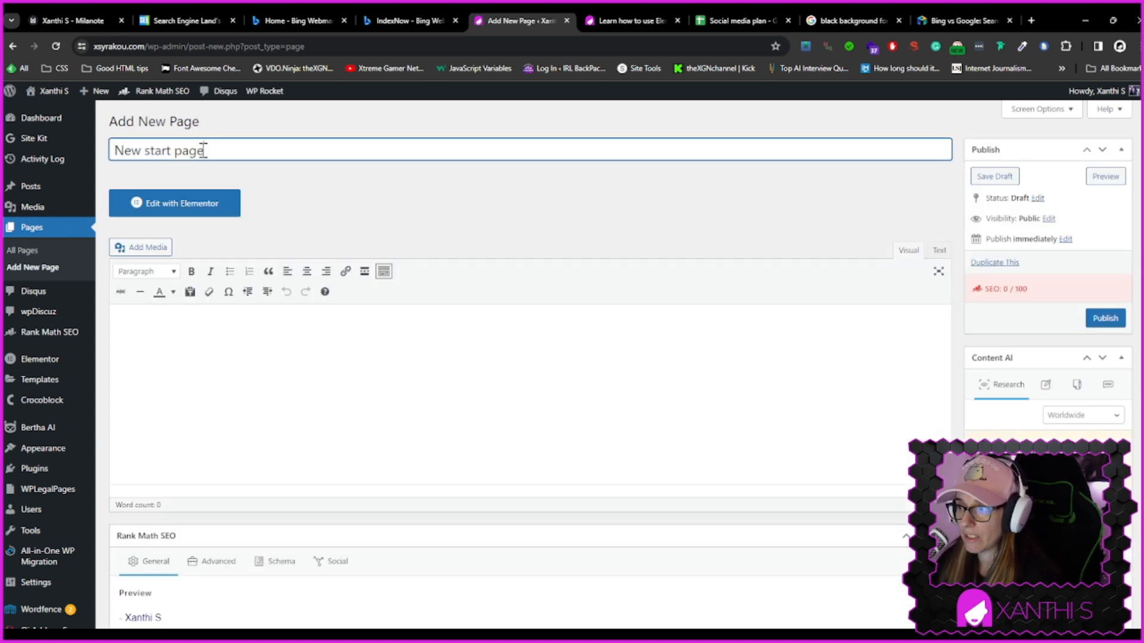
pyautogui.click(183, 215)
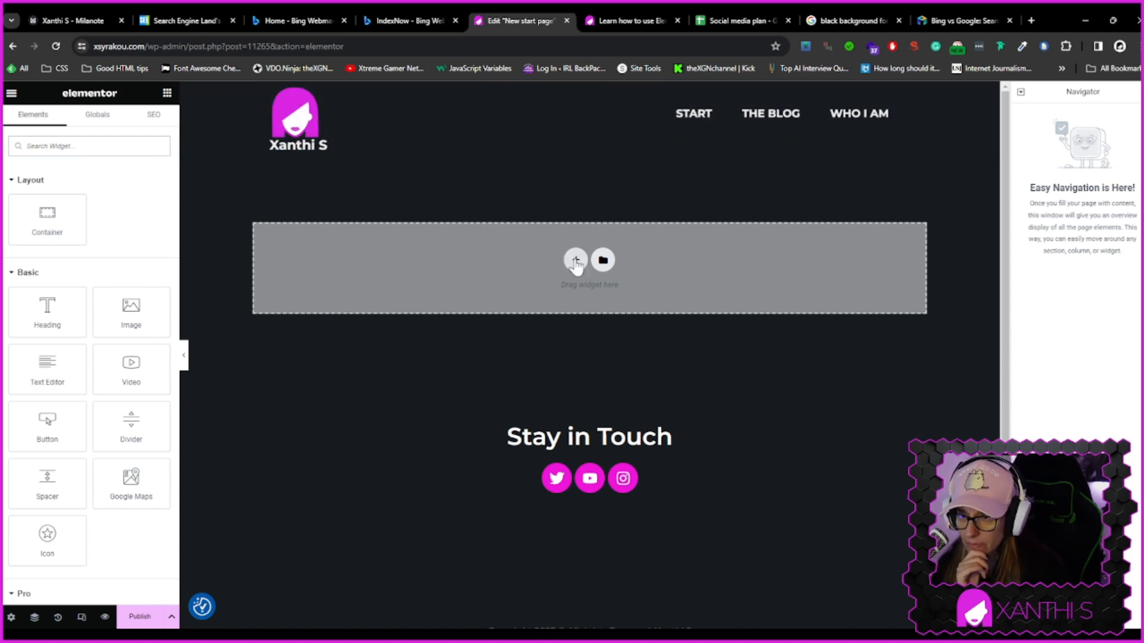
# Add a new single container at the top of the empty page
pyautogui.click(576, 261)
pyautogui.click(440, 288)
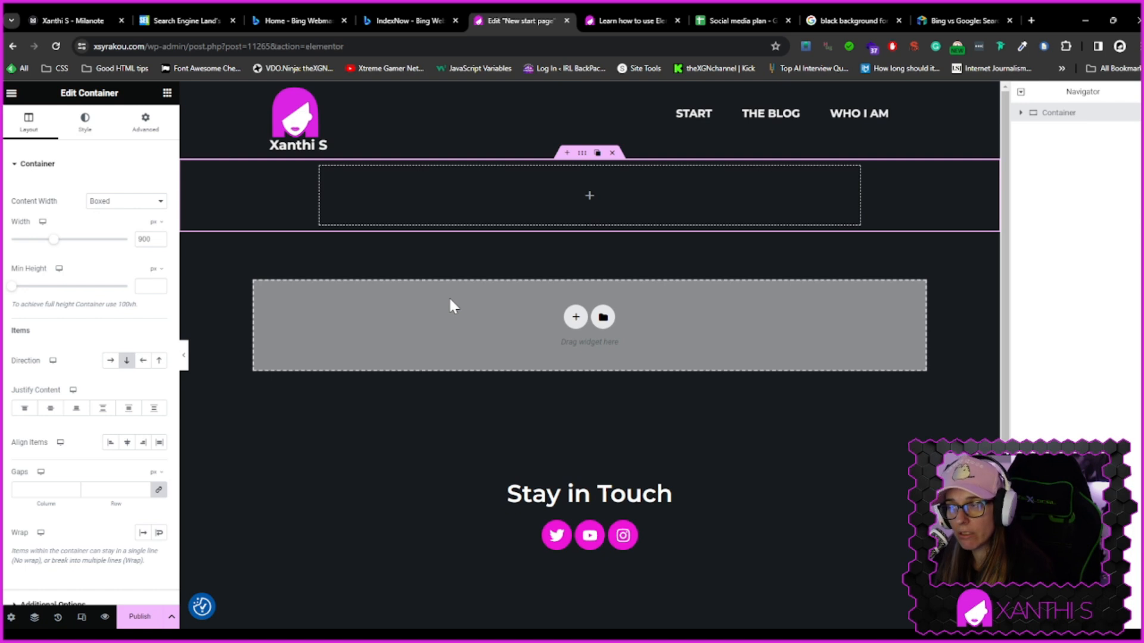
# Review the Elementor Features experiments list in the dashboard settings
pyautogui.click(632, 21)
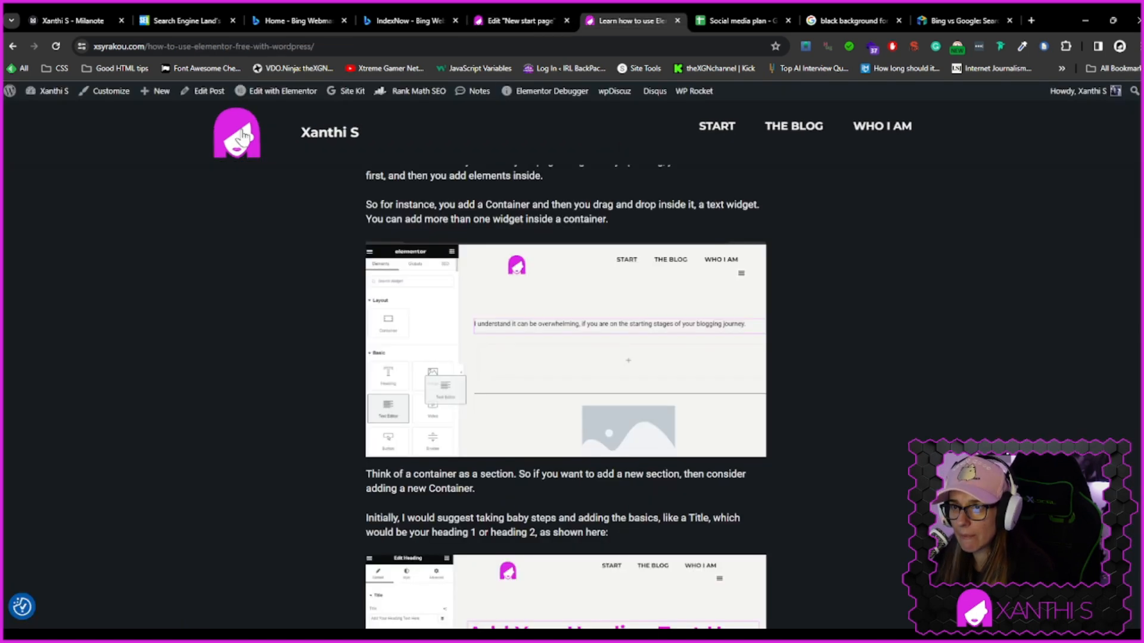
pyautogui.click(44, 112)
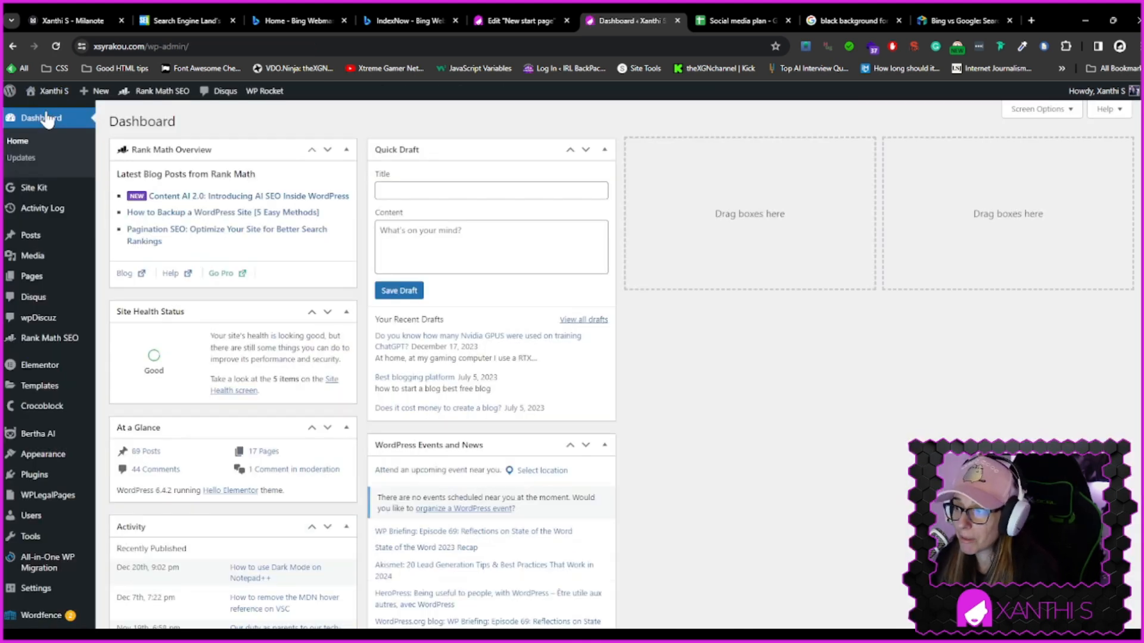
pyautogui.moveTo(39, 370)
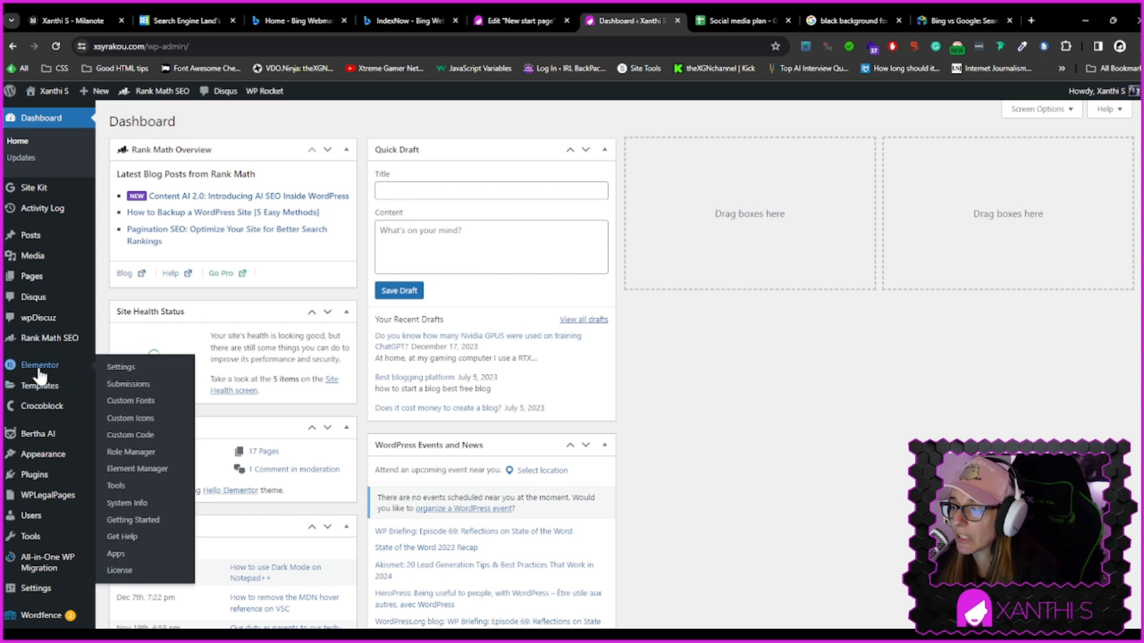
pyautogui.click(115, 486)
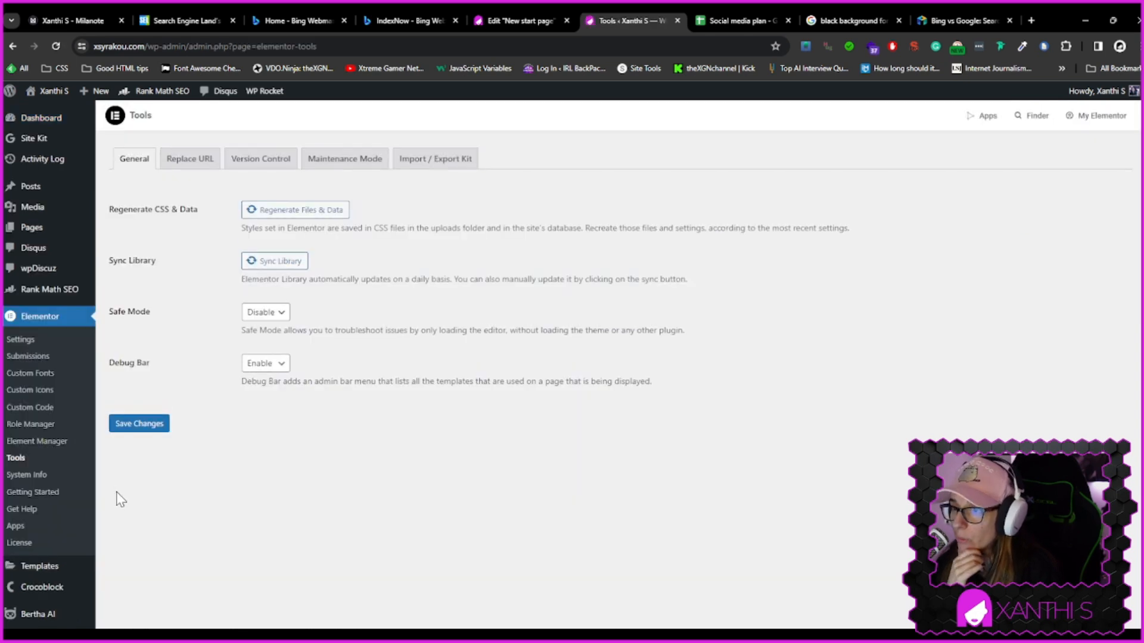
pyautogui.click(24, 339)
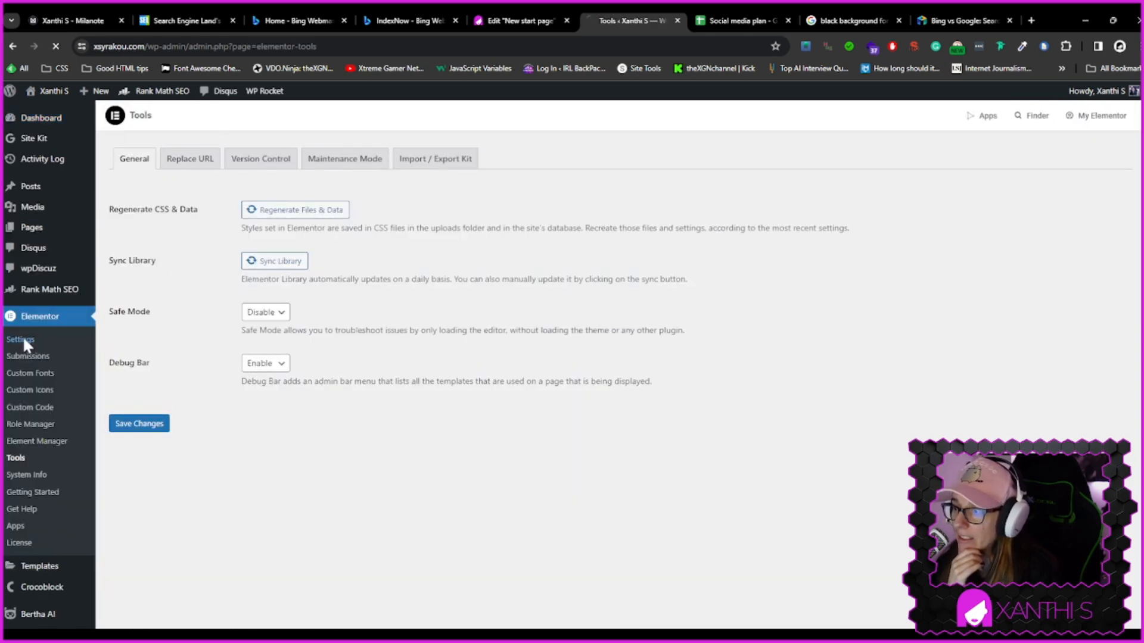
pyautogui.click(301, 159)
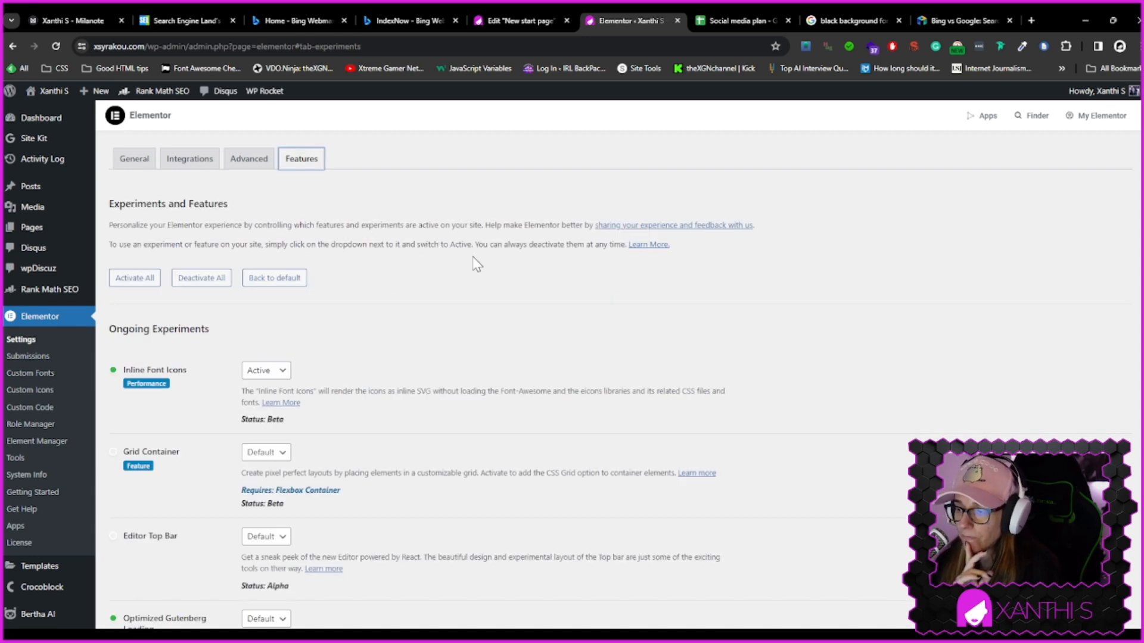
pyautogui.scroll(-7, 473, 260)
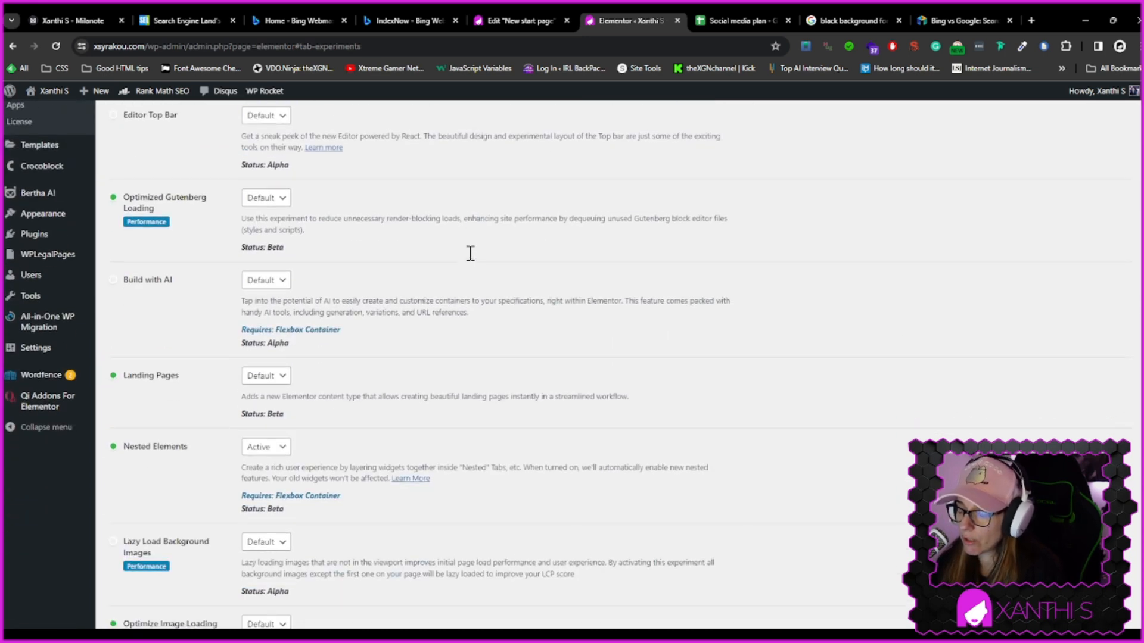
pyautogui.scroll(-7, 470, 253)
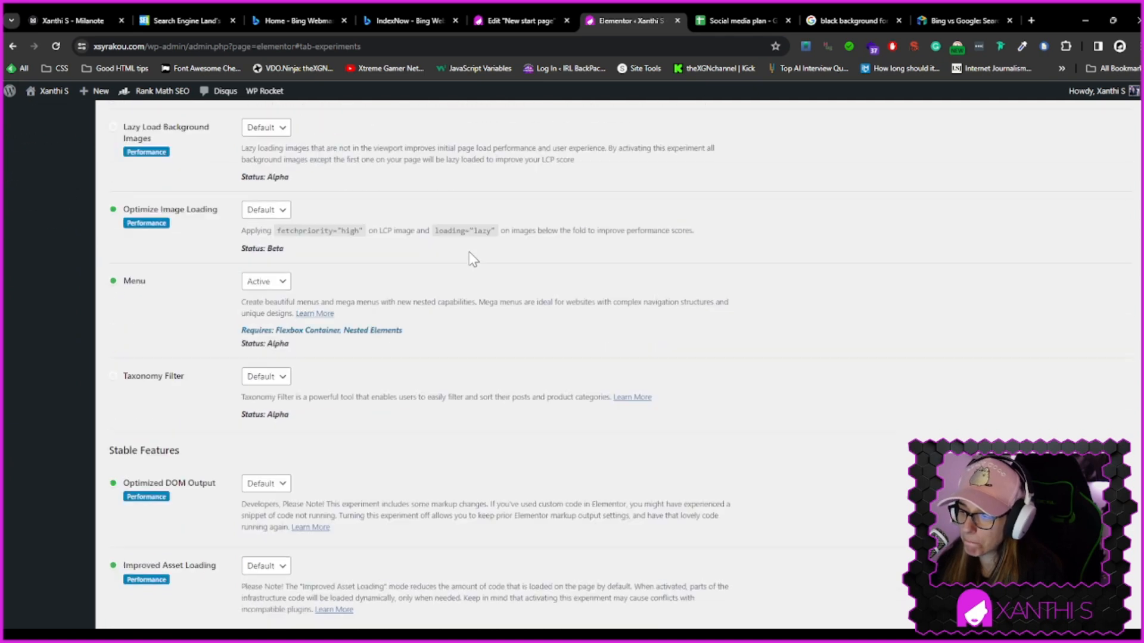
pyautogui.scroll(-3, 474, 260)
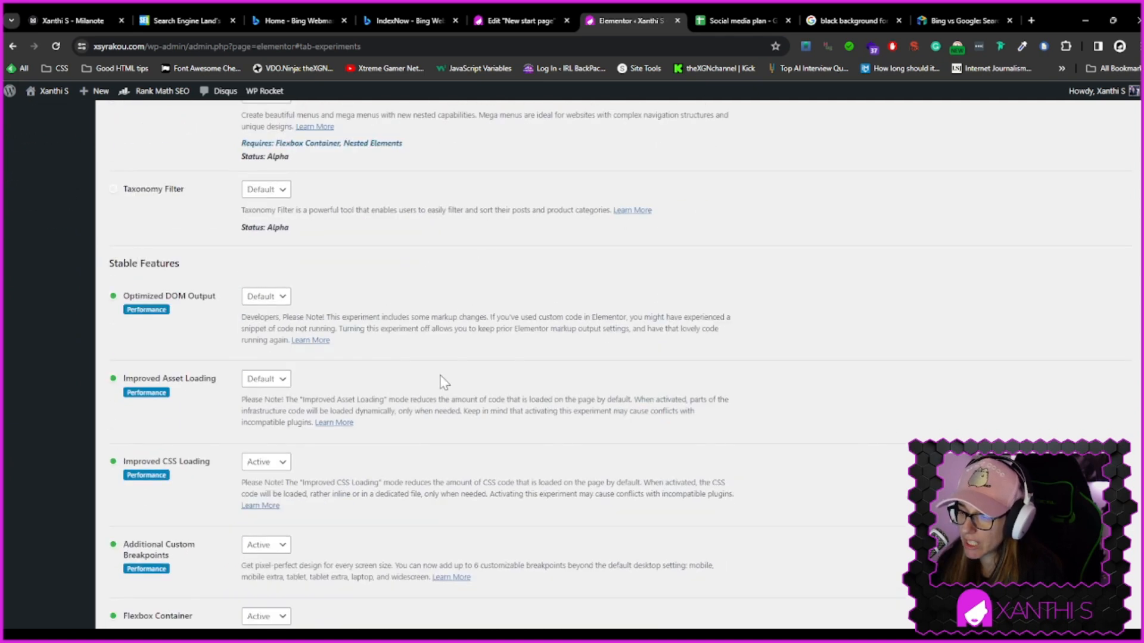
pyautogui.scroll(-3, 444, 381)
pyautogui.scroll(-1, 444, 381)
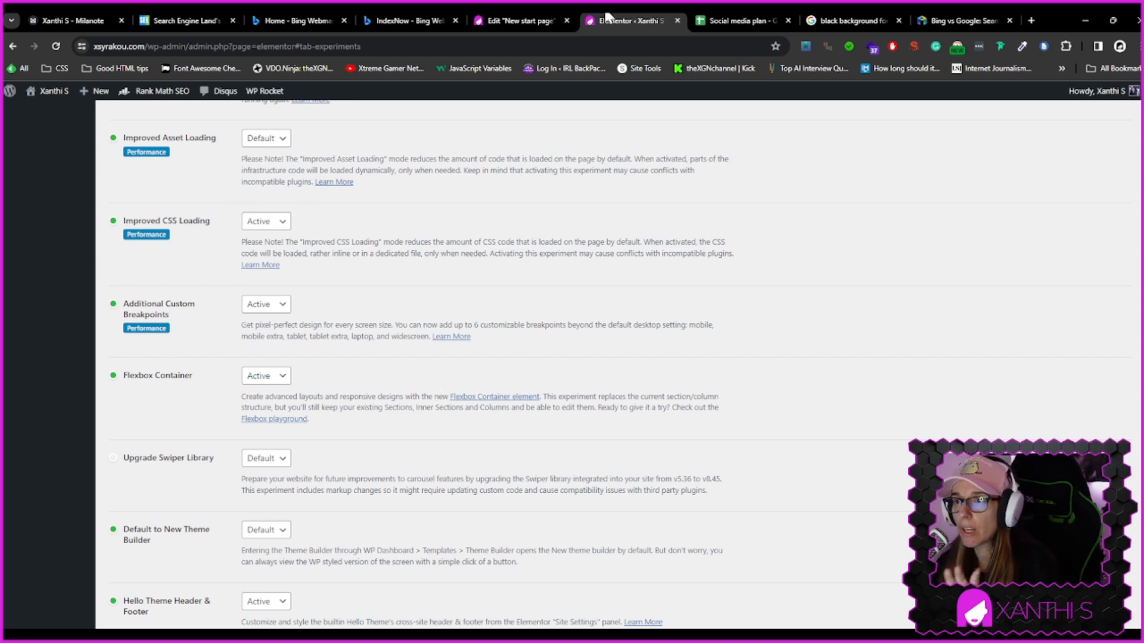
# Compare the new page against the Milanote wireframe sketch for the start page
pyautogui.click(519, 20)
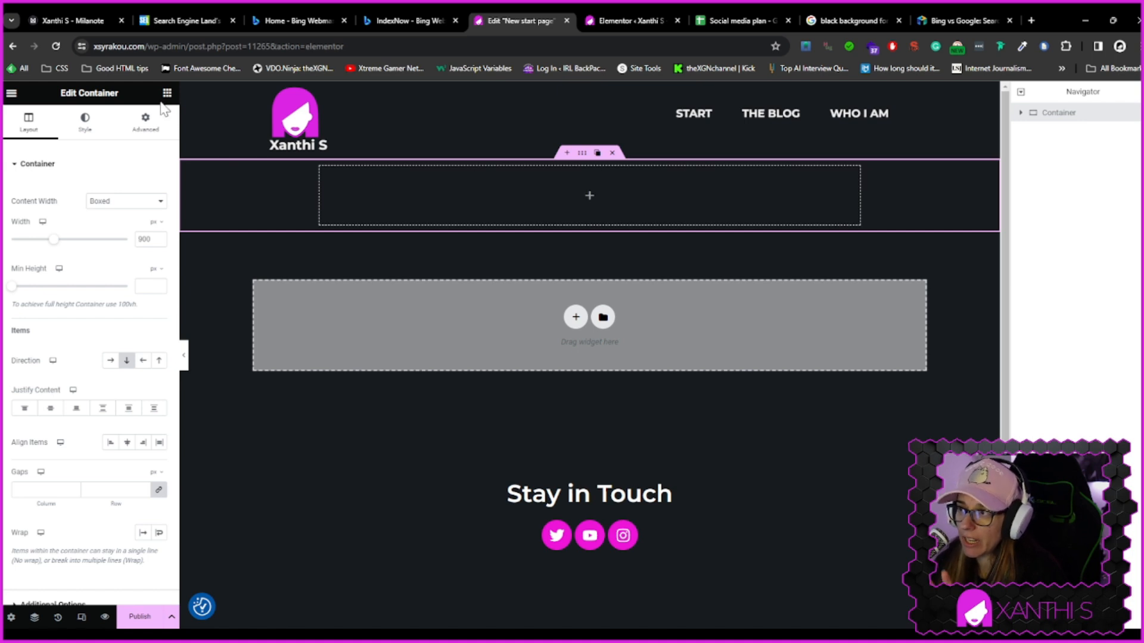
pyautogui.click(60, 18)
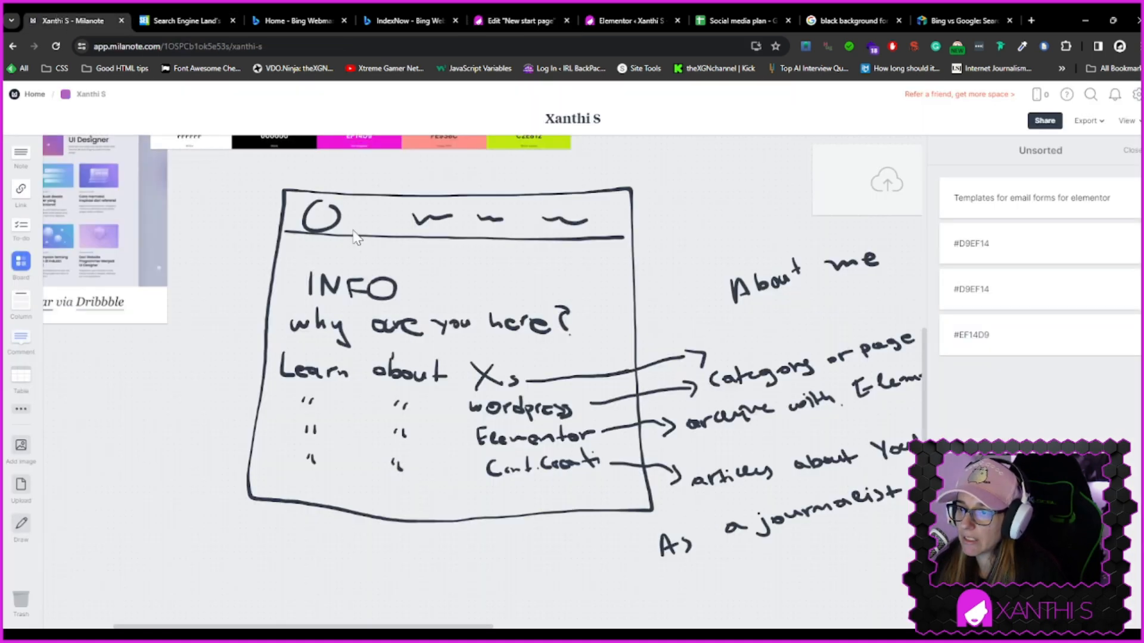
pyautogui.click(487, 19)
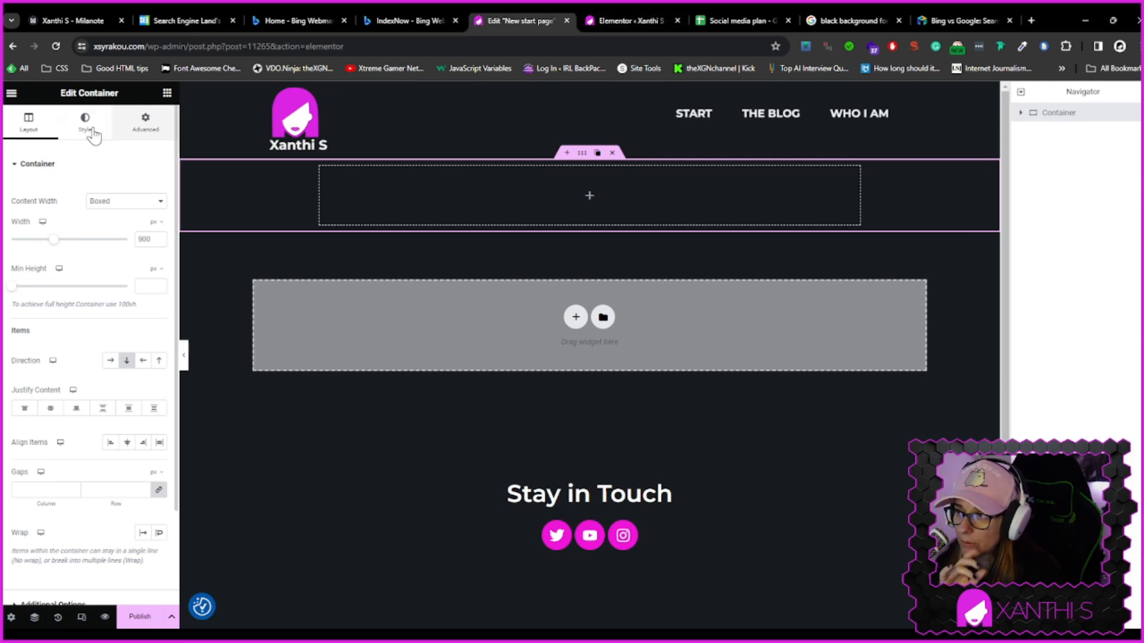
# Add a Heading widget into the top container of the new page
pyautogui.click(166, 93)
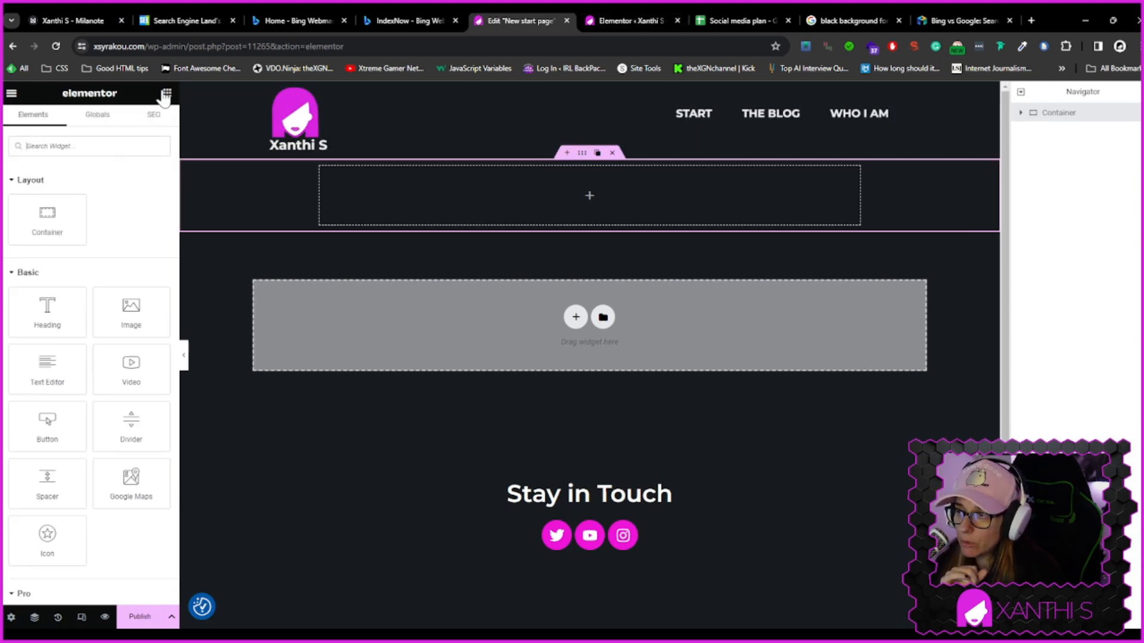
pyautogui.moveTo(81, 303); pyautogui.dragTo(564, 220)
pyautogui.click(123, 215)
pyautogui.tripleClick(122, 216)
# Try the heading text Welcome to Xanthi S
pyautogui.write('W')
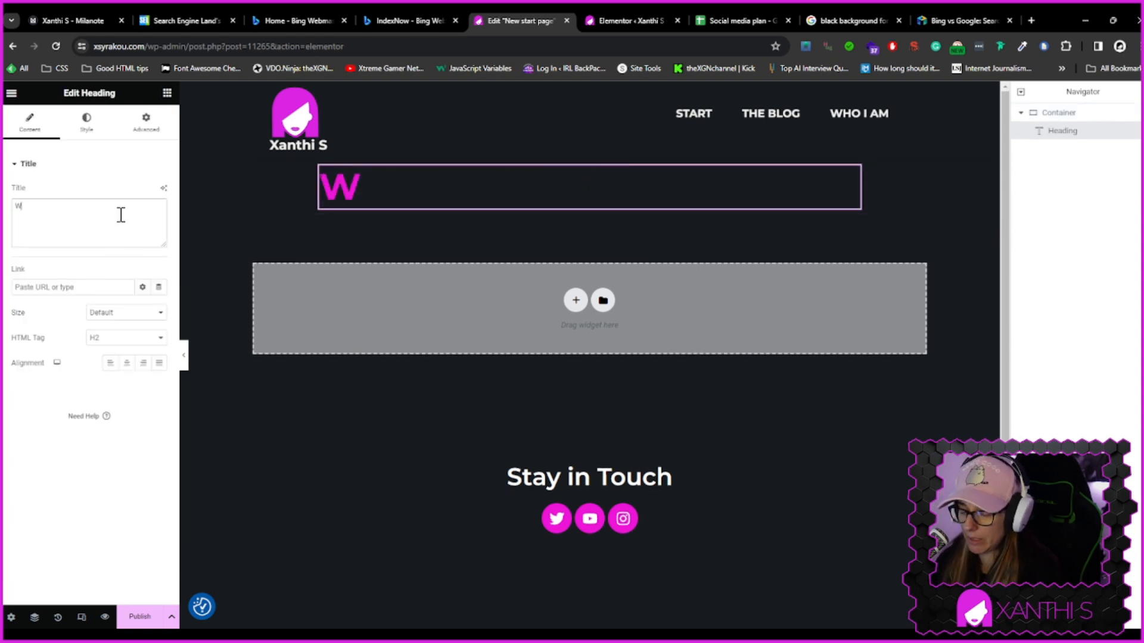
pyautogui.write('elcome to ')
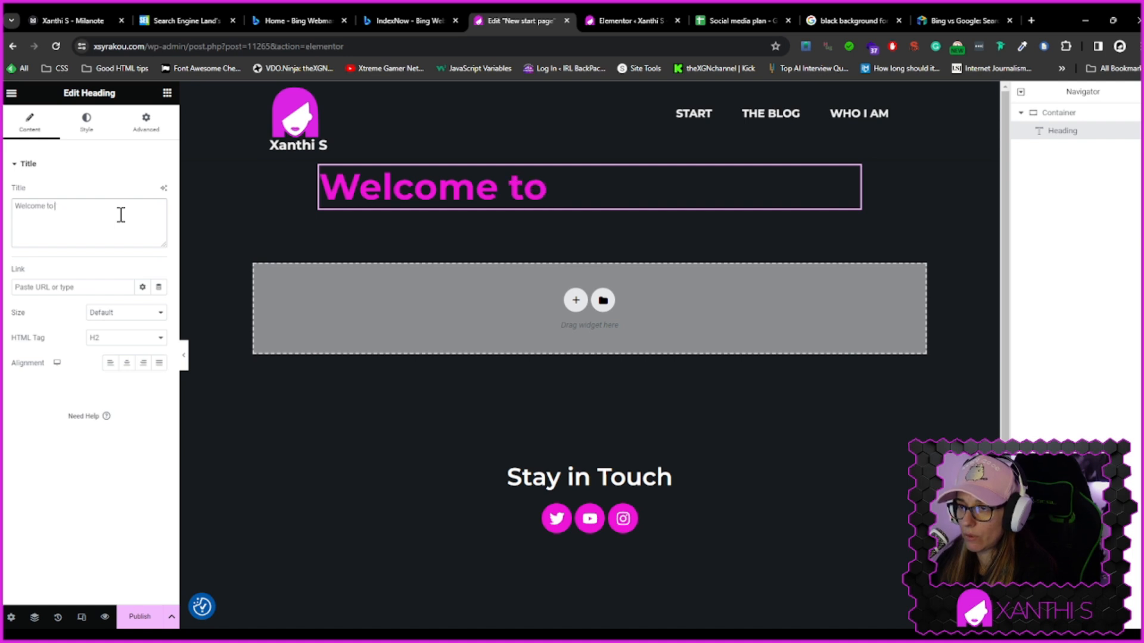
pyautogui.write('Xanthi S')
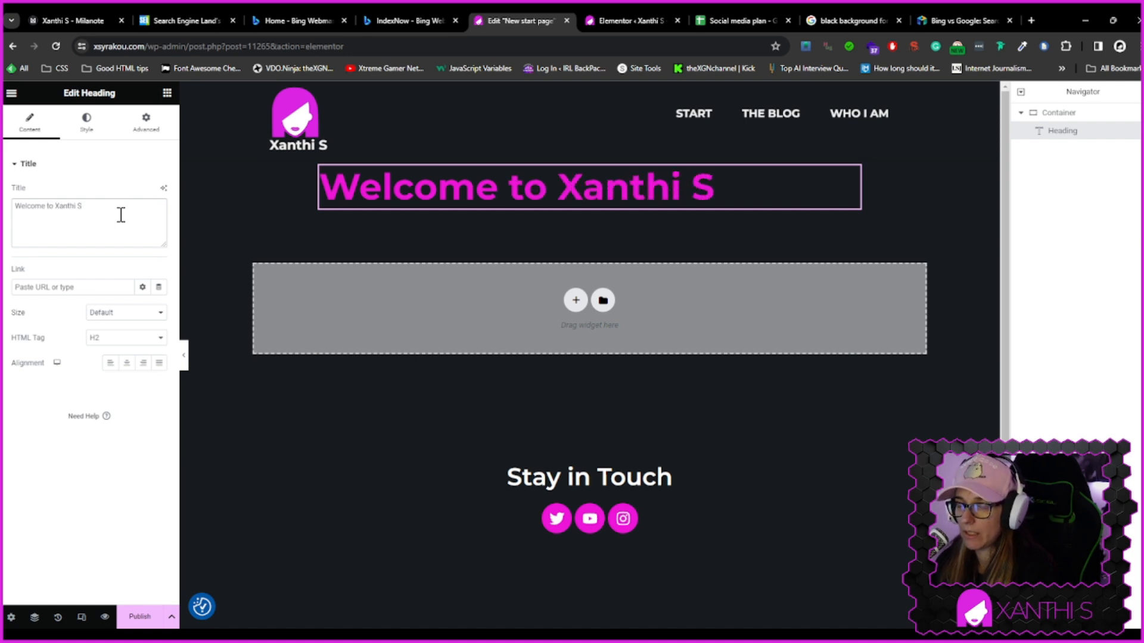
pyautogui.write("'s")
pyautogui.press('BackSpace')
pyautogui.press('BackSpace')
pyautogui.press('BackSpace')
pyautogui.press('BackSpace')
pyautogui.press('BackSpace')
pyautogui.press('BackSpace')
pyautogui.press('BackSpace')
pyautogui.press('BackSpace')
pyautogui.press('BackSpace')
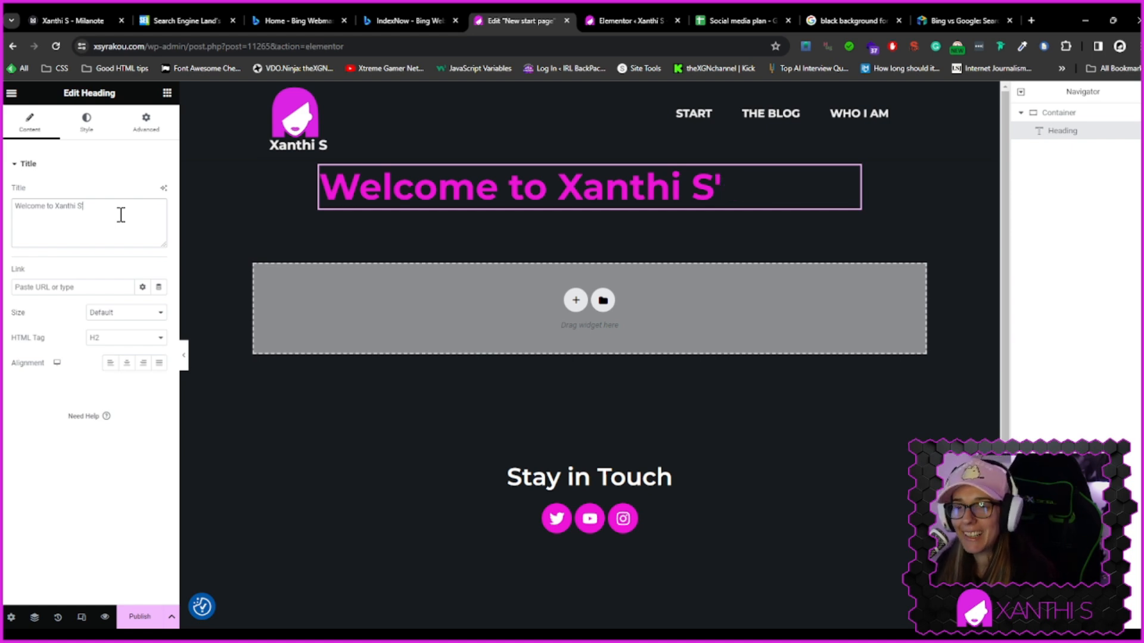
pyautogui.press('BackSpace')
pyautogui.press('BackSpace')
pyautogui.press('BackSpace')
pyautogui.press('BackSpace')
pyautogui.press('BackSpace')
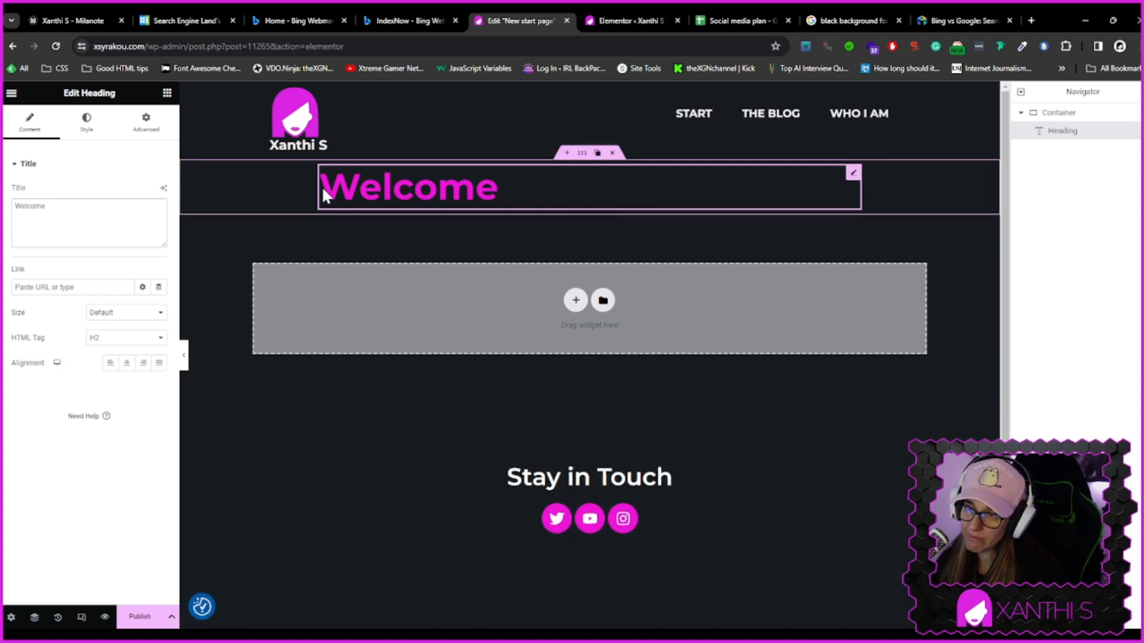
# Try the heading text Your source for Wordpress
pyautogui.click(500, 186)
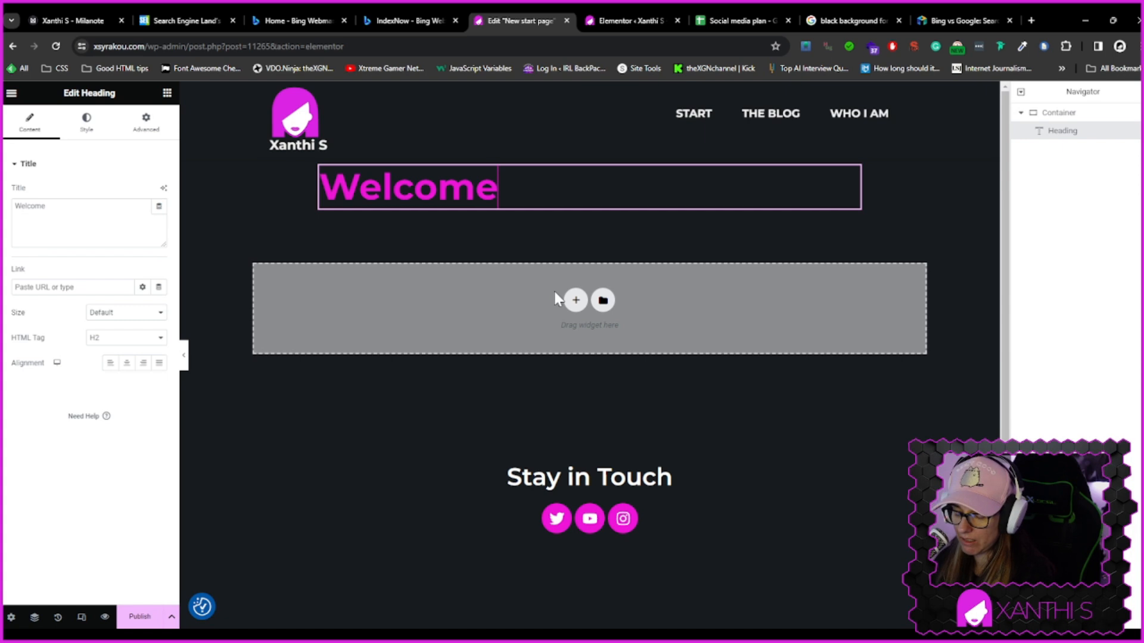
pyautogui.press('BackSpace')
pyautogui.press('BackSpace')
pyautogui.press('BackSpace')
pyautogui.press('BackSpace')
pyautogui.press('BackSpace')
pyautogui.press('BackSpace')
pyautogui.press('BackSpace')
pyautogui.write('Your ')
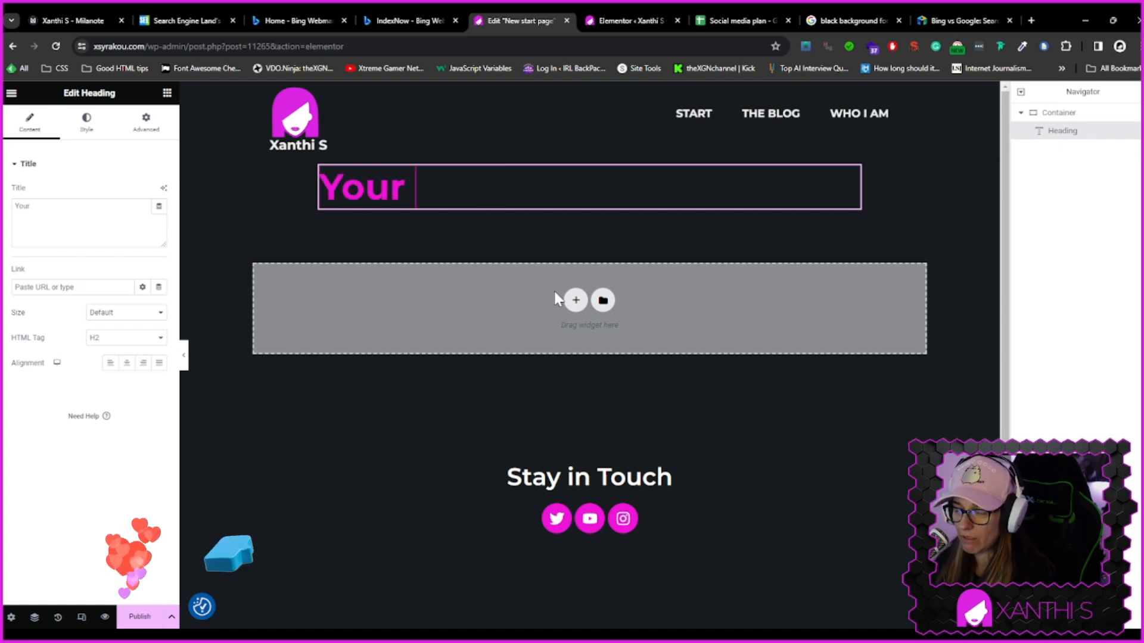
pyautogui.write('di')
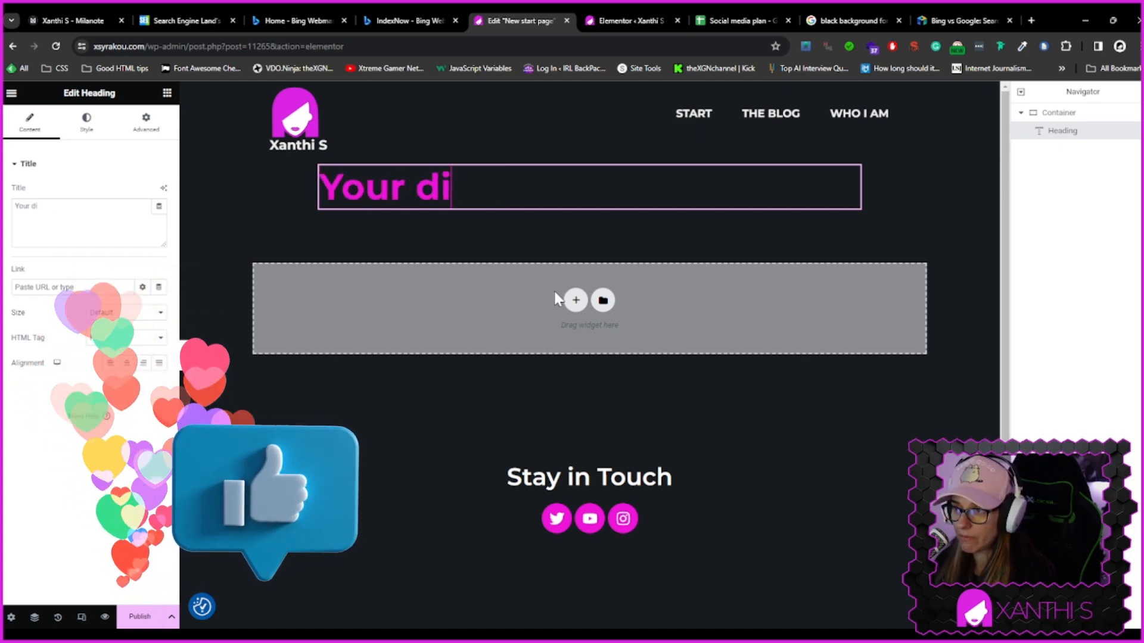
pyautogui.write('git')
pyautogui.press('BackSpace')
pyautogui.press('BackSpace')
pyautogui.press('BackSpace')
pyautogui.press('BackSpace')
pyautogui.press('BackSpace')
pyautogui.write('sou')
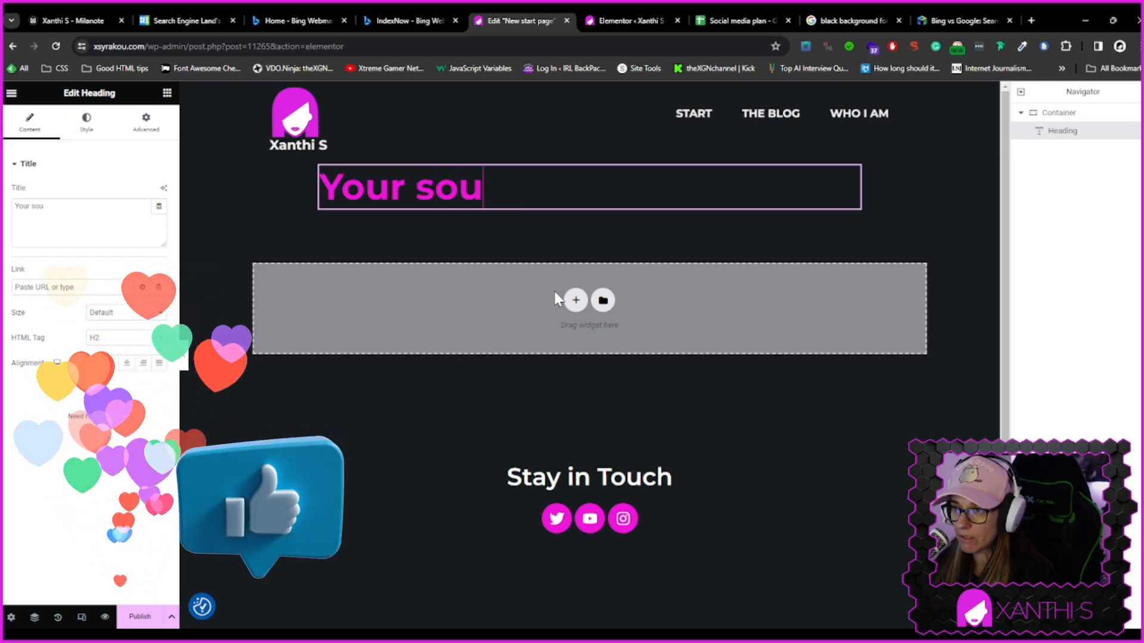
pyautogui.write('rce for E')
pyautogui.press('BackSpace')
pyautogui.write('Wordpres')
pyautogui.press('BackSpace')
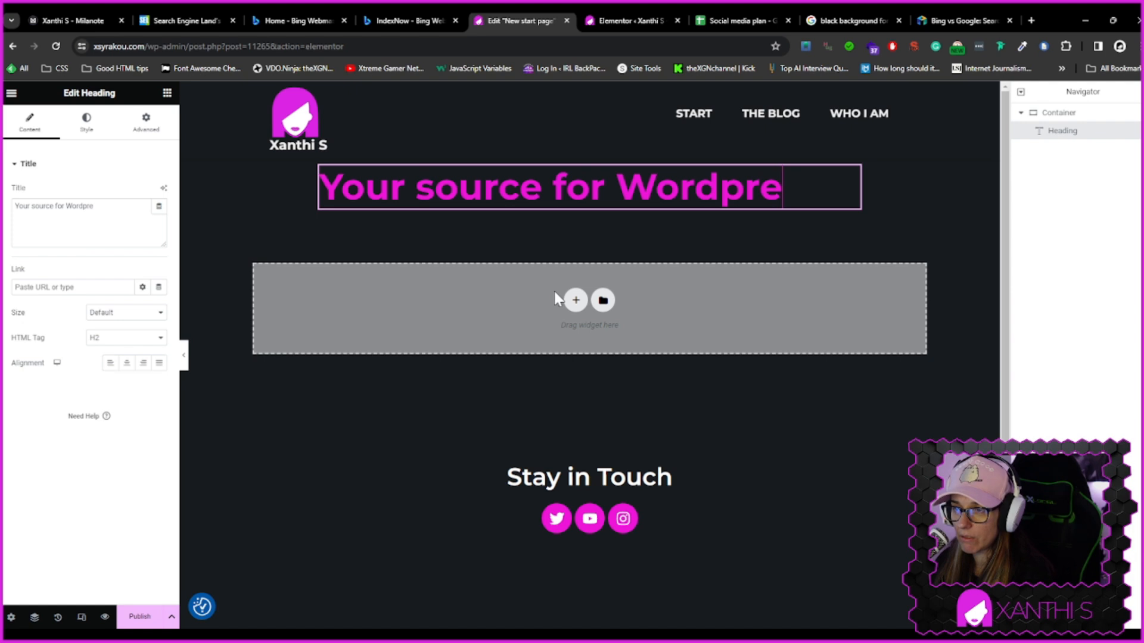
pyautogui.press('BackSpace')
pyautogui.press('BackSpace')
pyautogui.press('BackSpace')
pyautogui.press('BackSpace')
pyautogui.press('BackSpace')
pyautogui.press('BackSpace')
pyautogui.press('BackSpace')
pyautogui.press('BackSpace')
pyautogui.press('BackSpace')
pyautogui.press('BackSpace')
pyautogui.press('BackSpace')
pyautogui.press('BackSpace')
pyautogui.press('BackSpace')
pyautogui.press('BackSpace')
pyautogui.press('BackSpace')
pyautogui.press('BackSpace')
pyautogui.press('BackSpace')
pyautogui.press('BackSpace')
pyautogui.press('BackSpace')
pyautogui.press('BackSpace')
pyautogui.write('L')
pyautogui.press('BackSpace')
# Set the heading text to Welcome to my website
pyautogui.write('Welcome ')
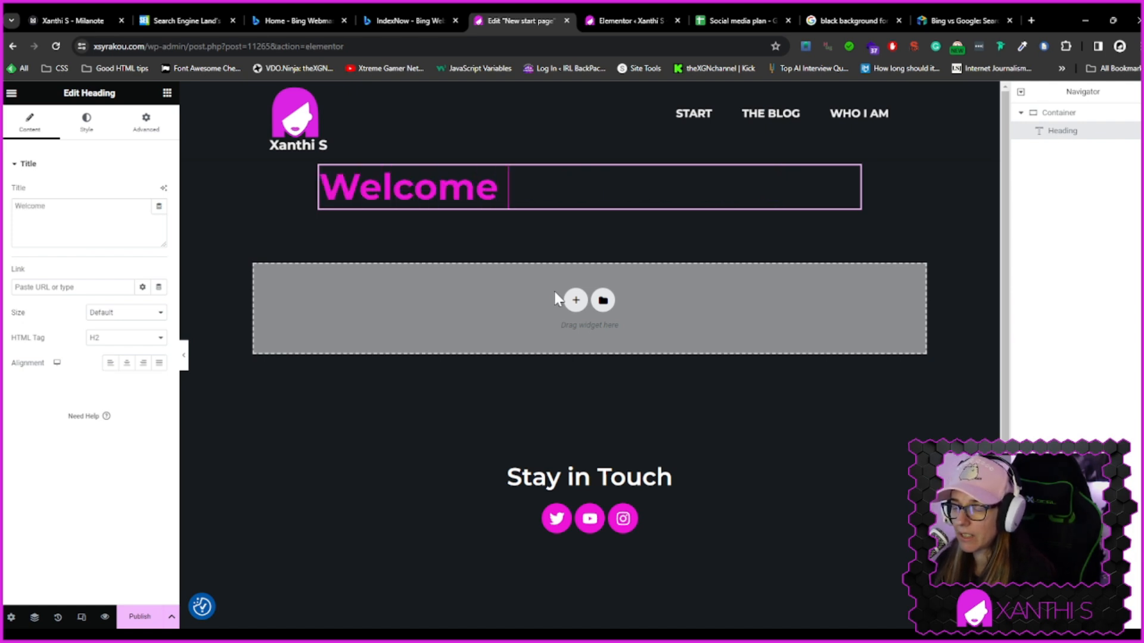
pyautogui.write('to ')
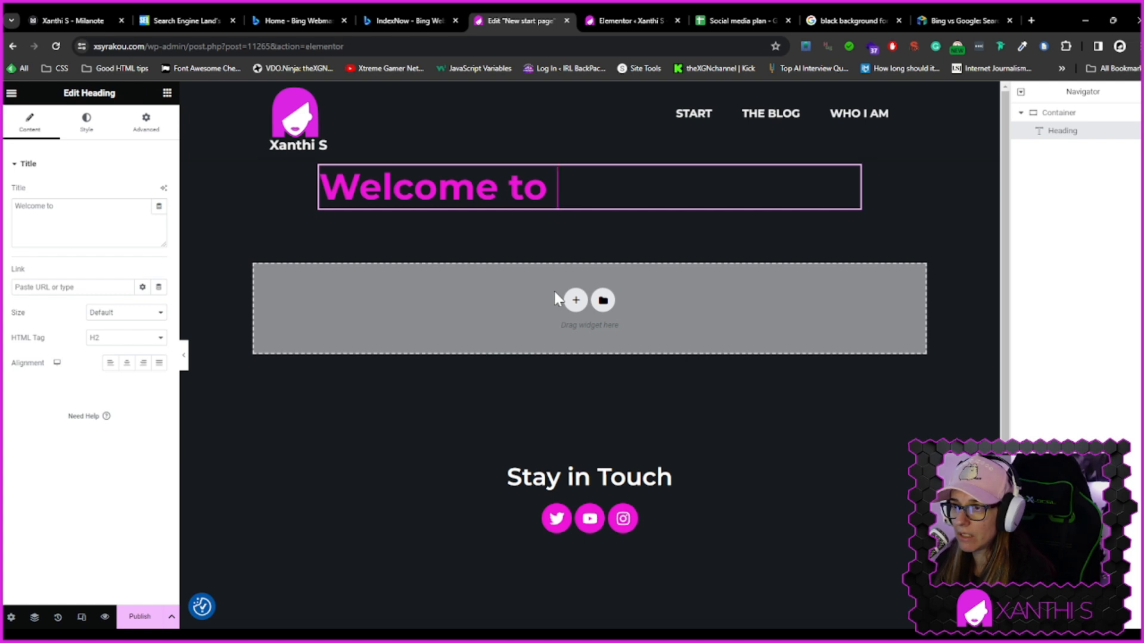
pyautogui.write('my web')
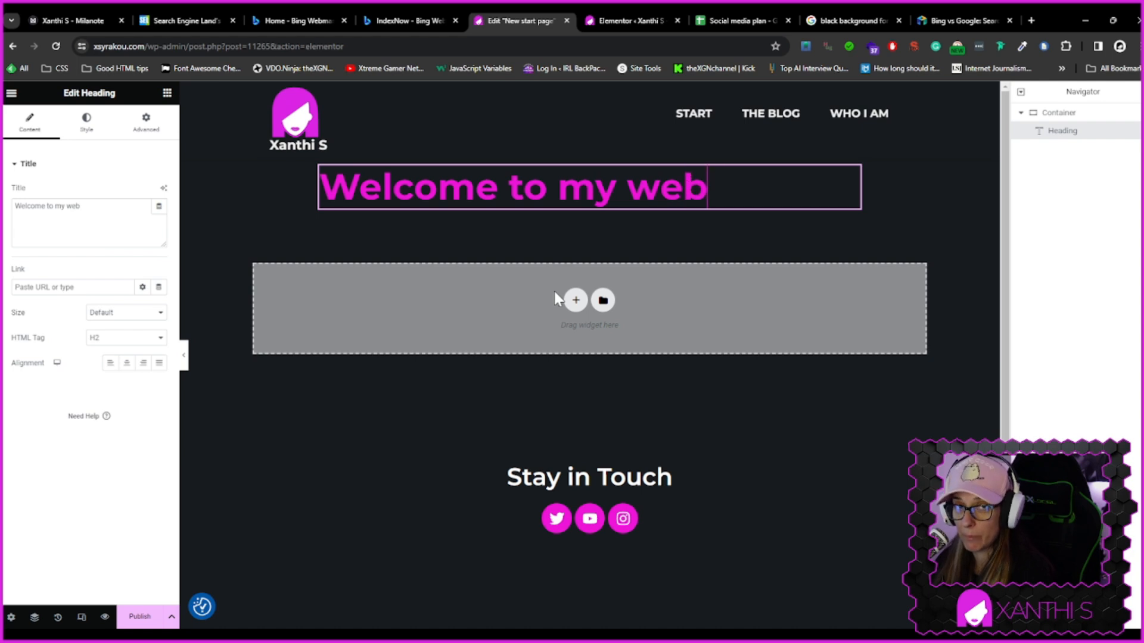
pyautogui.write('site')
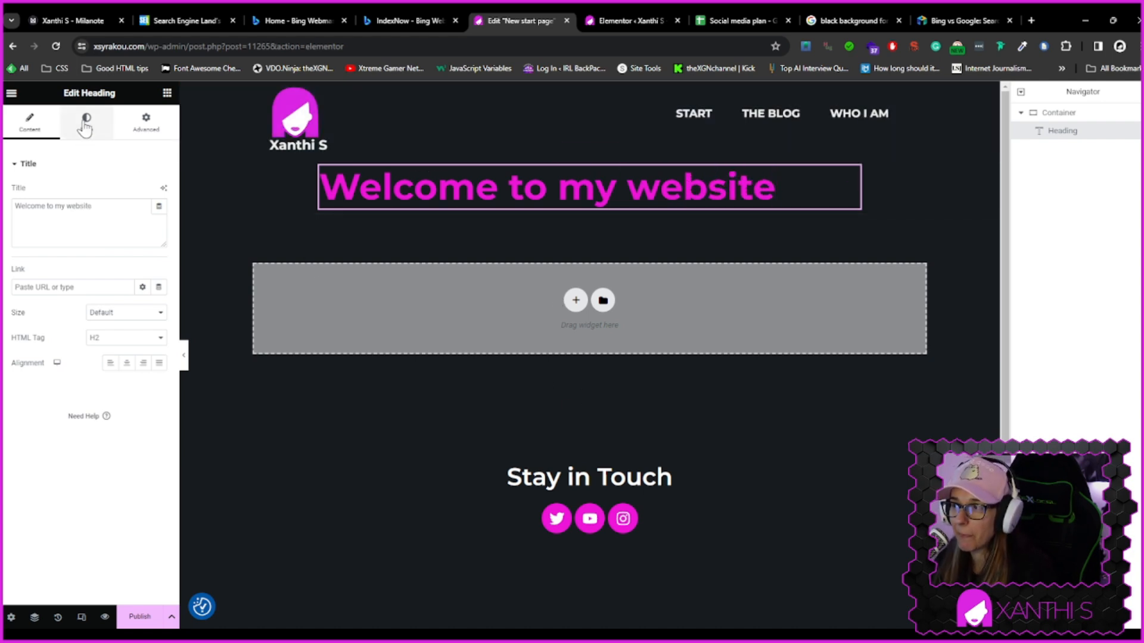
# Add a second Heading widget below the first heading in the container
pyautogui.click(167, 93)
pyautogui.moveTo(92, 316); pyautogui.dragTo(423, 202)
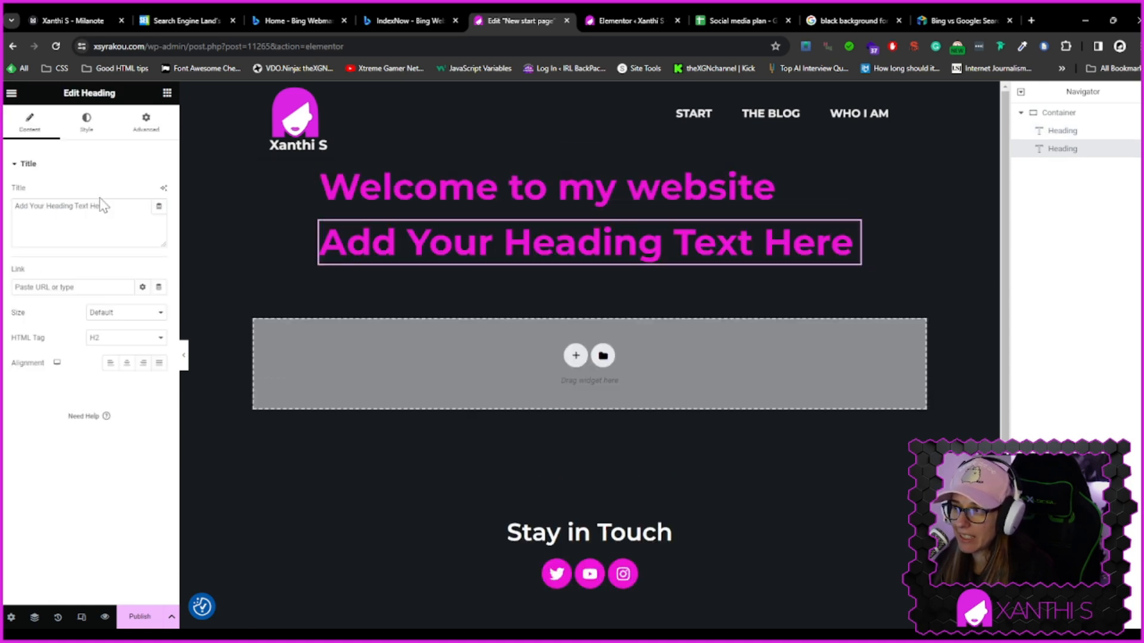
# Set the Welcome to my website heading's HTML tag to H1
pyautogui.click(427, 178)
pyautogui.click(103, 338)
pyautogui.click(106, 348)
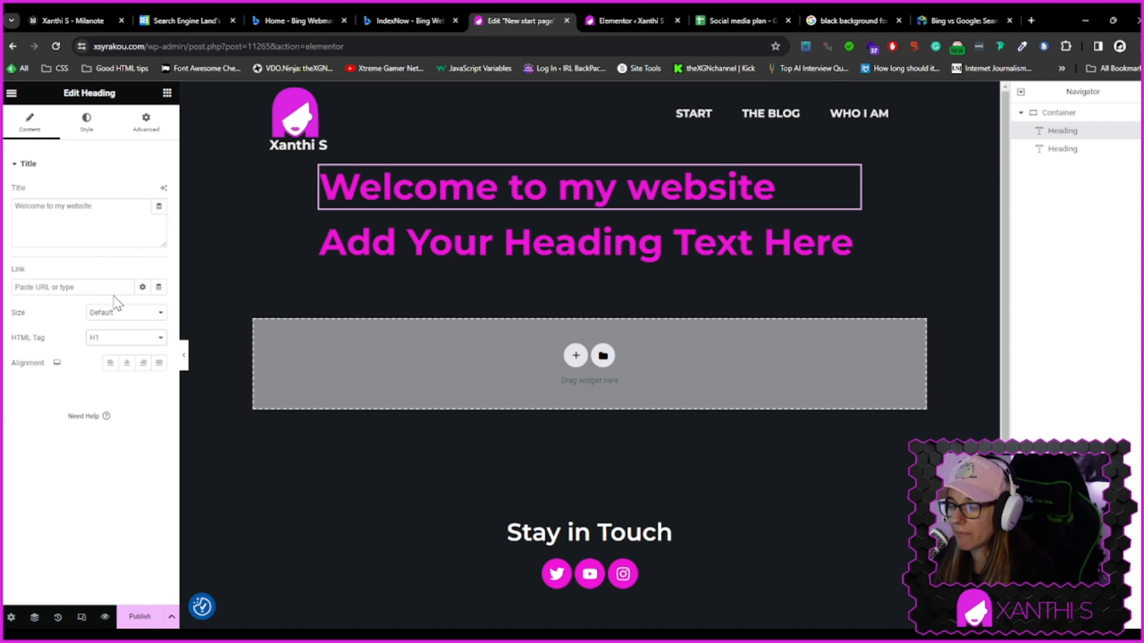
# Examine the Primary title H1 global font settings in Site Settings, then return to the second heading
pyautogui.click(430, 227)
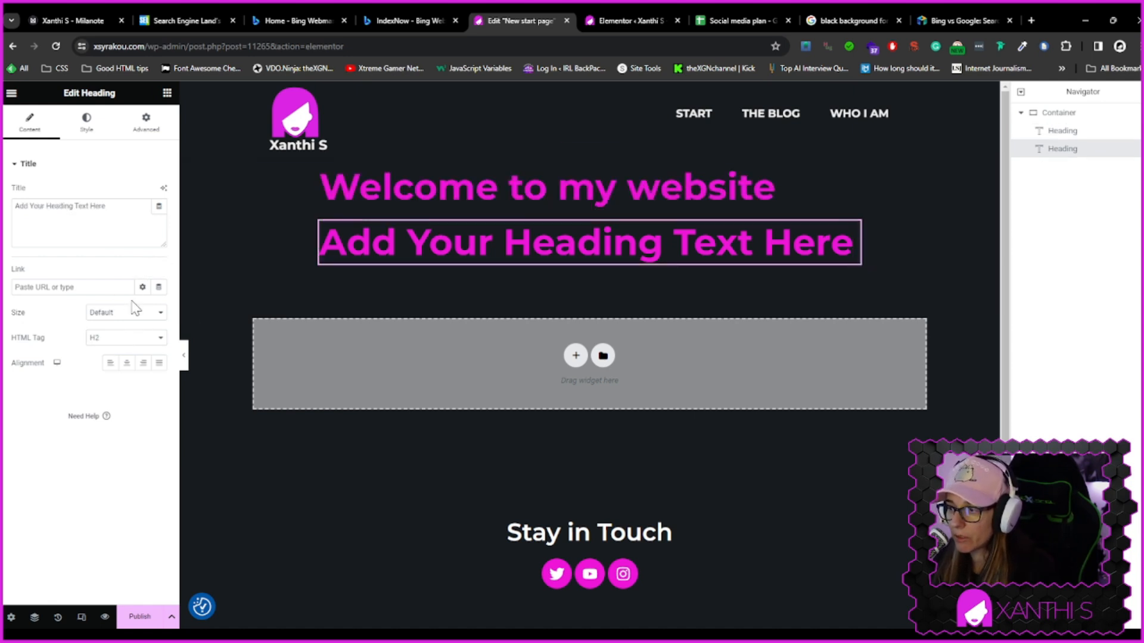
pyautogui.click(368, 190)
pyautogui.click(387, 246)
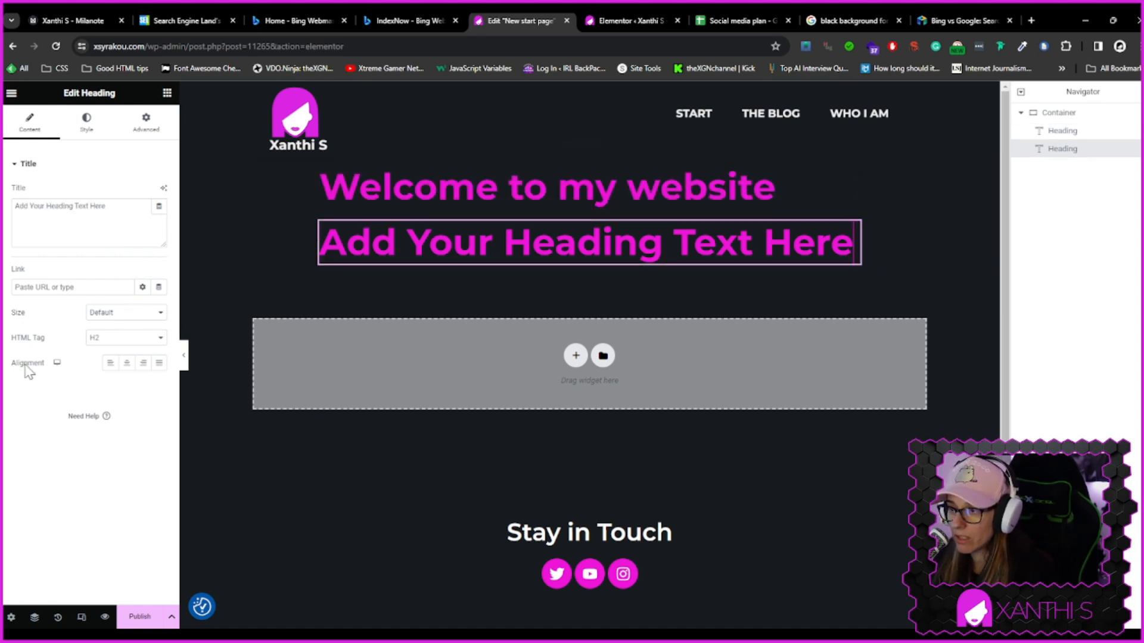
pyautogui.click(85, 122)
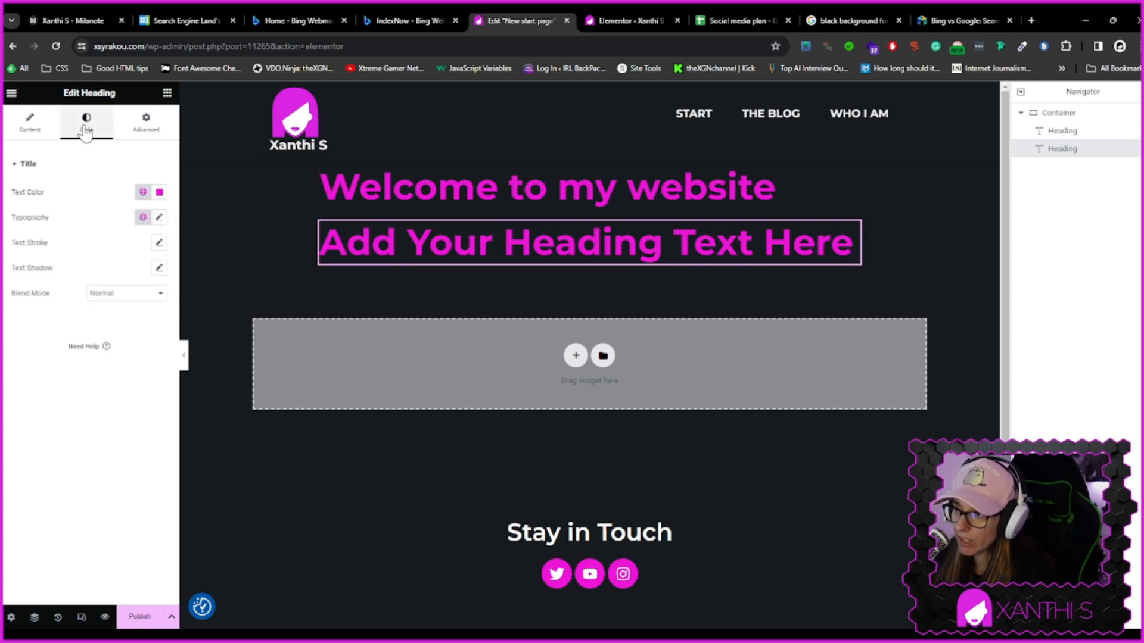
pyautogui.click(143, 218)
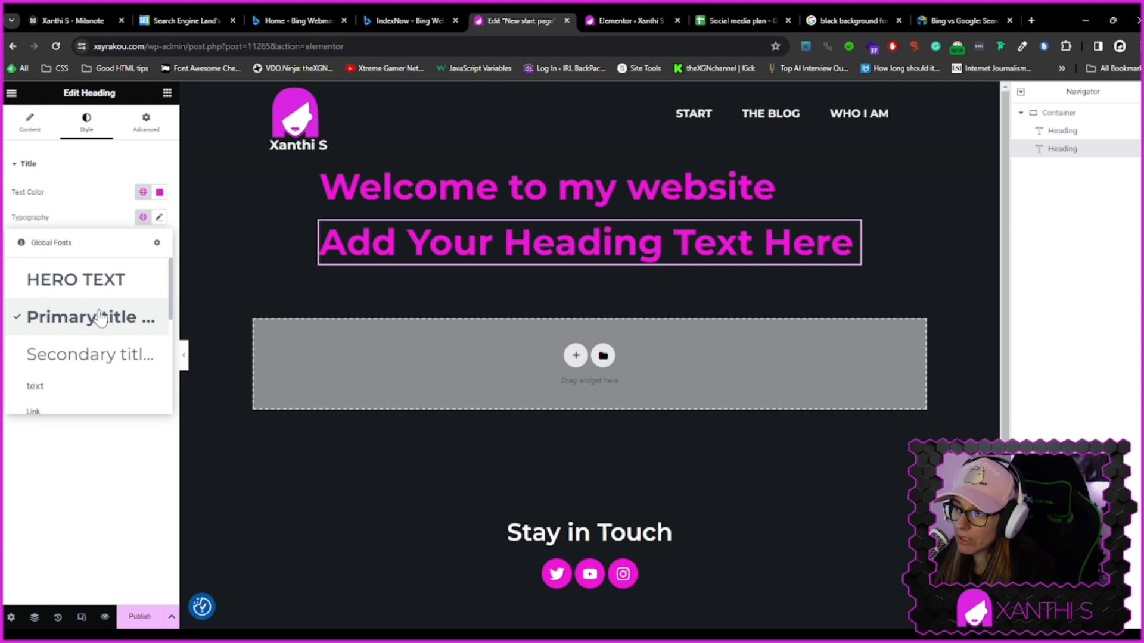
pyautogui.click(157, 246)
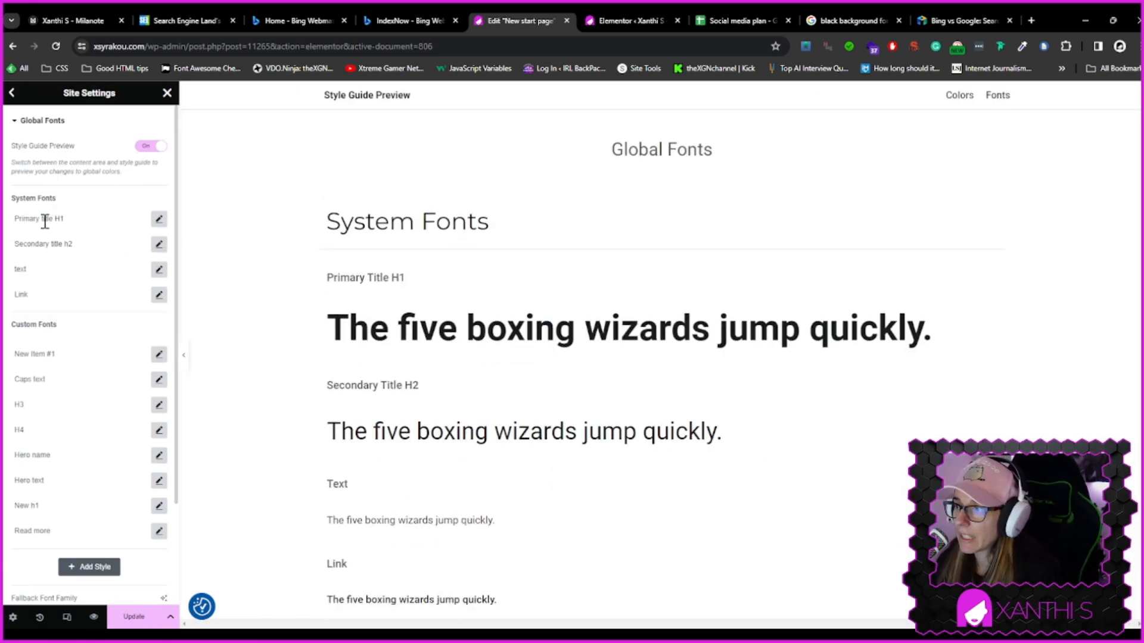
pyautogui.click(66, 218)
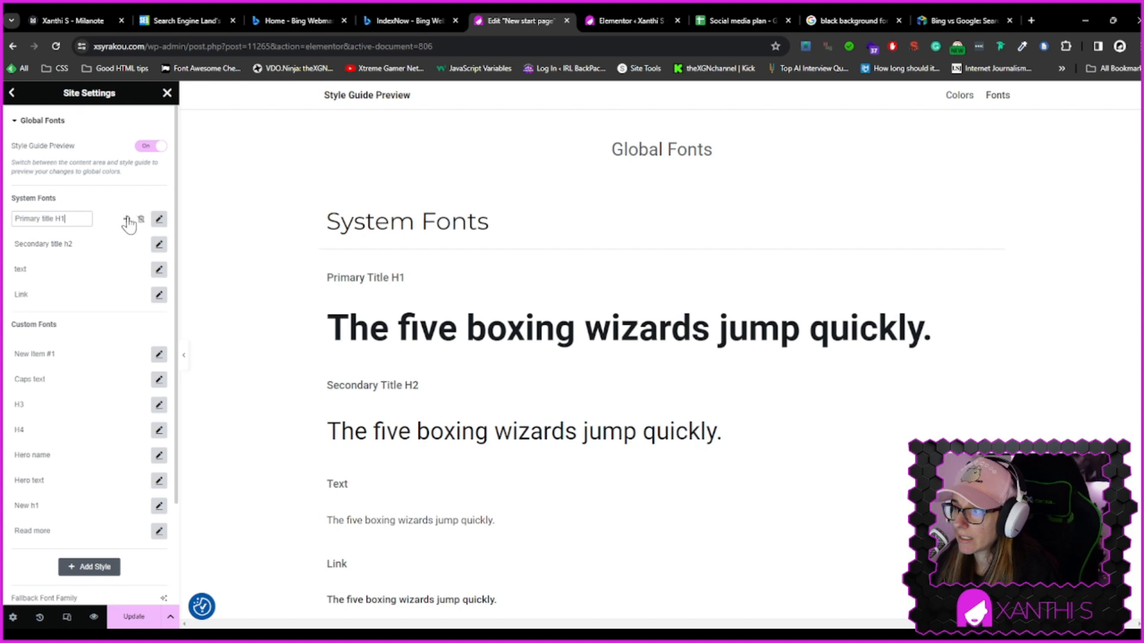
pyautogui.click(158, 218)
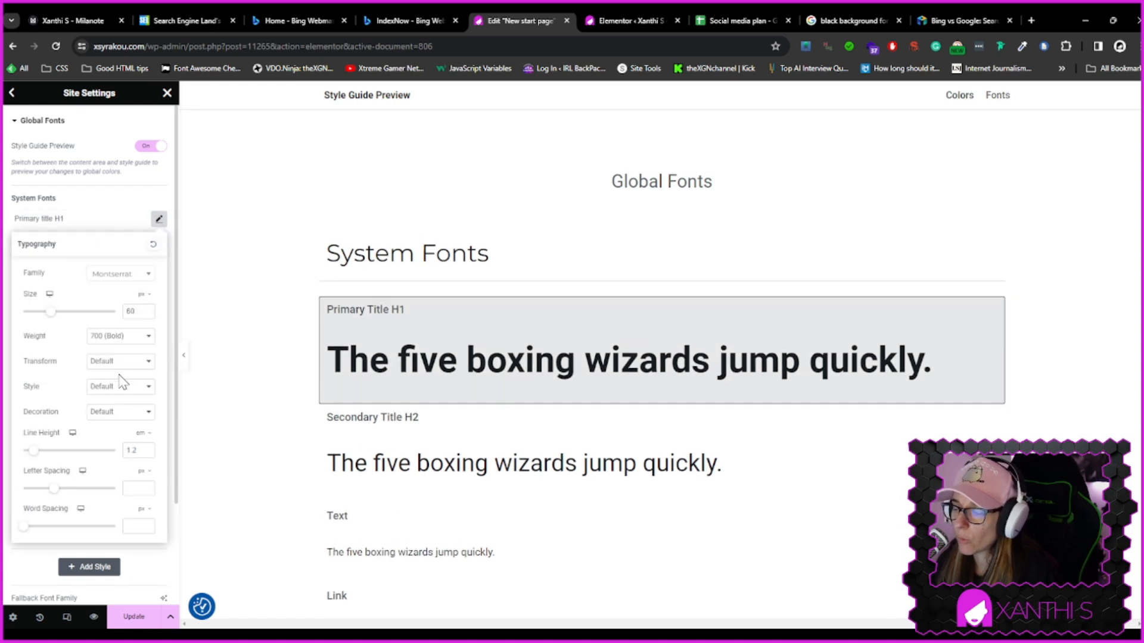
pyautogui.click(71, 215)
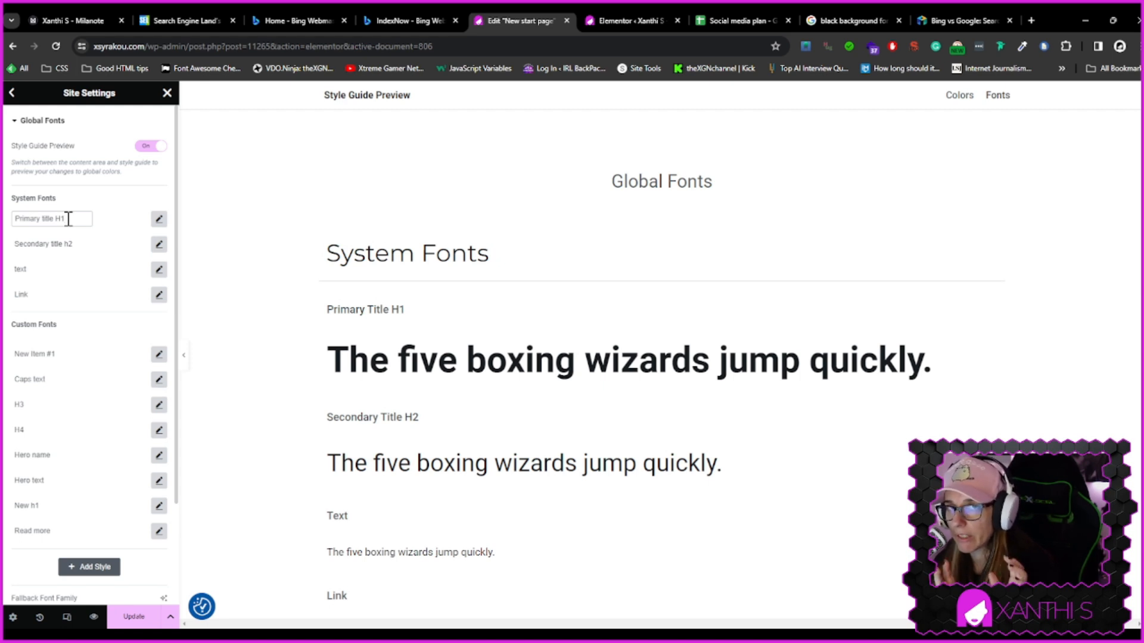
pyautogui.click(12, 93)
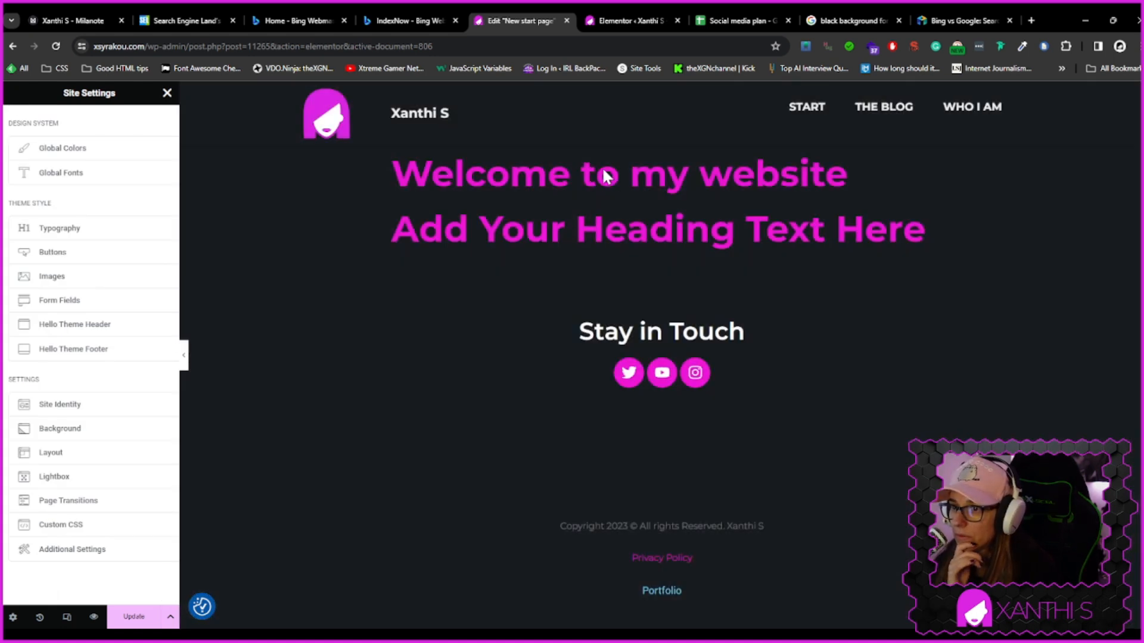
pyautogui.click(167, 93)
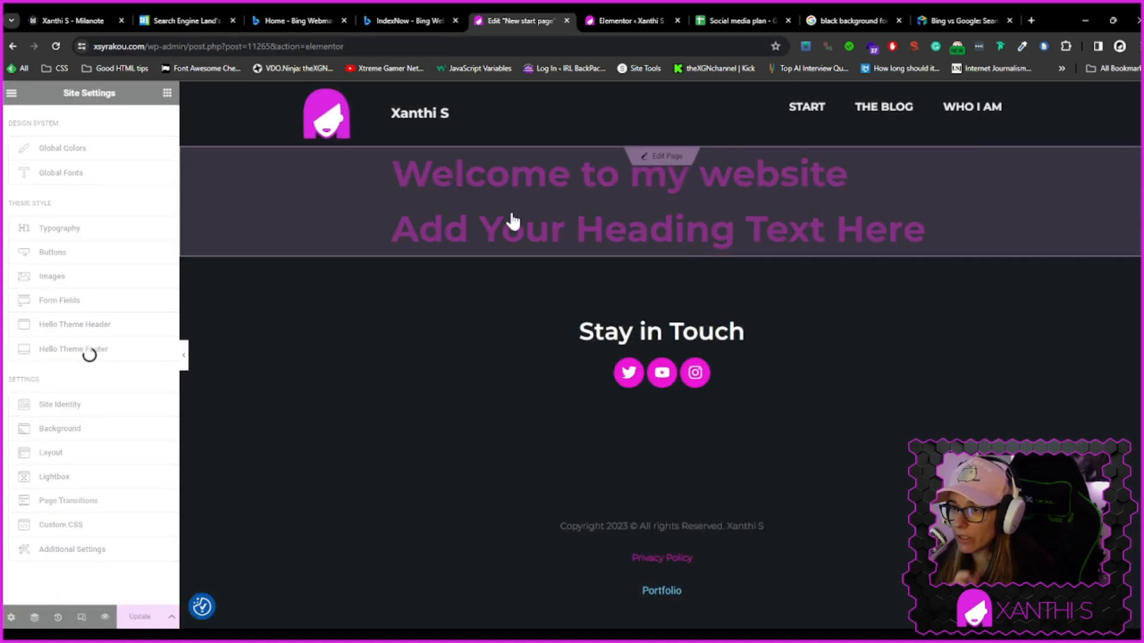
pyautogui.click(571, 258)
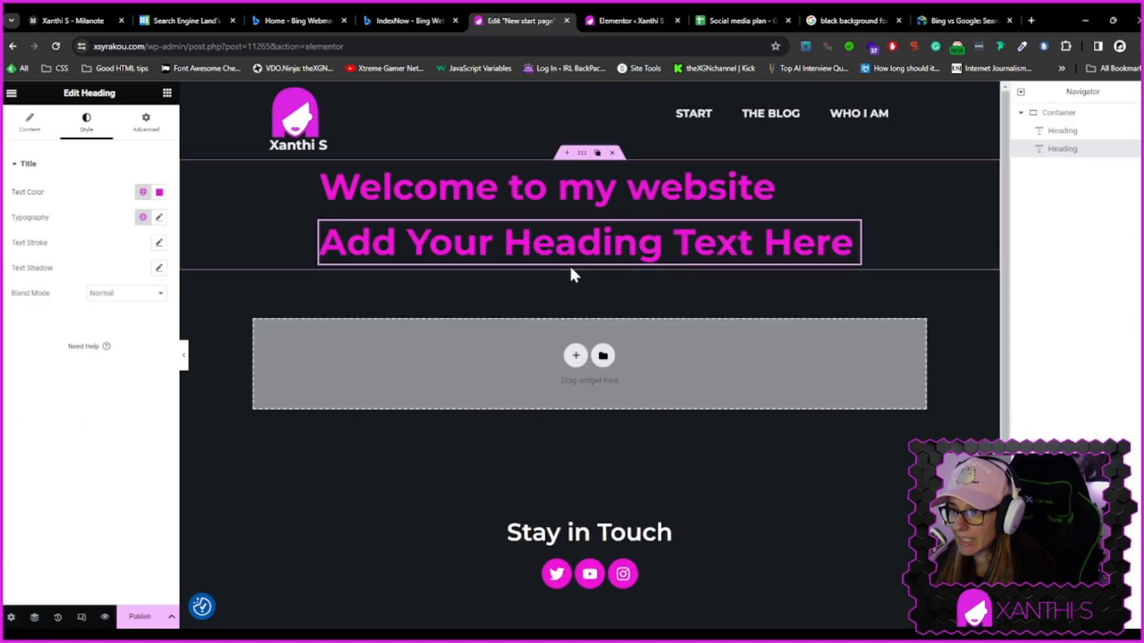
# Apply the Secondary title global font to the second heading
pyautogui.click(143, 192)
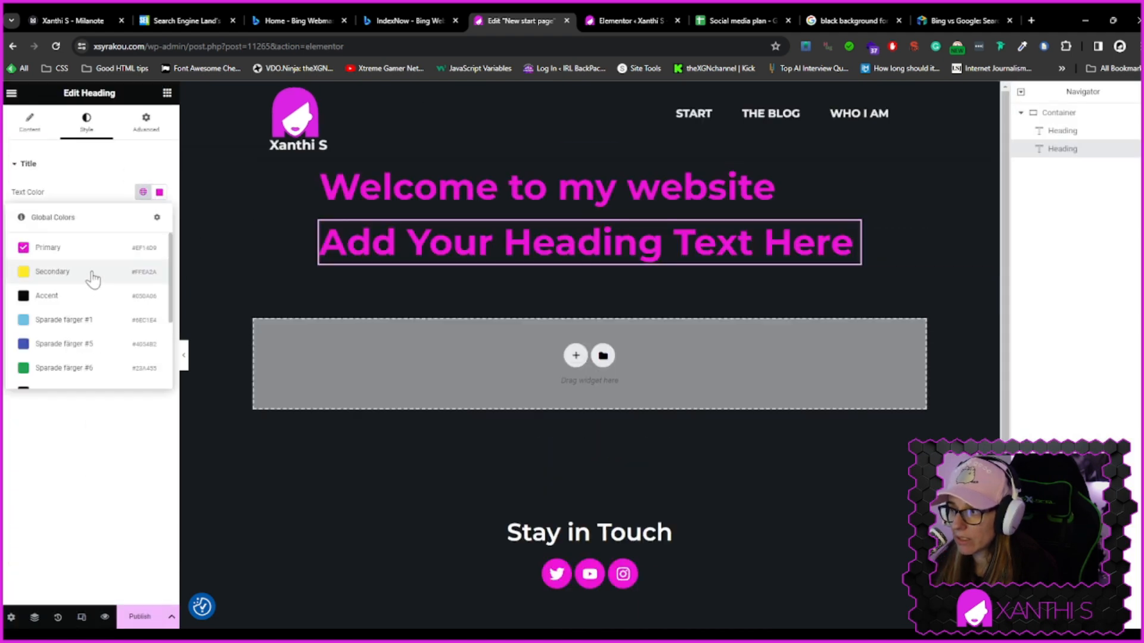
pyautogui.click(143, 192)
pyautogui.click(143, 217)
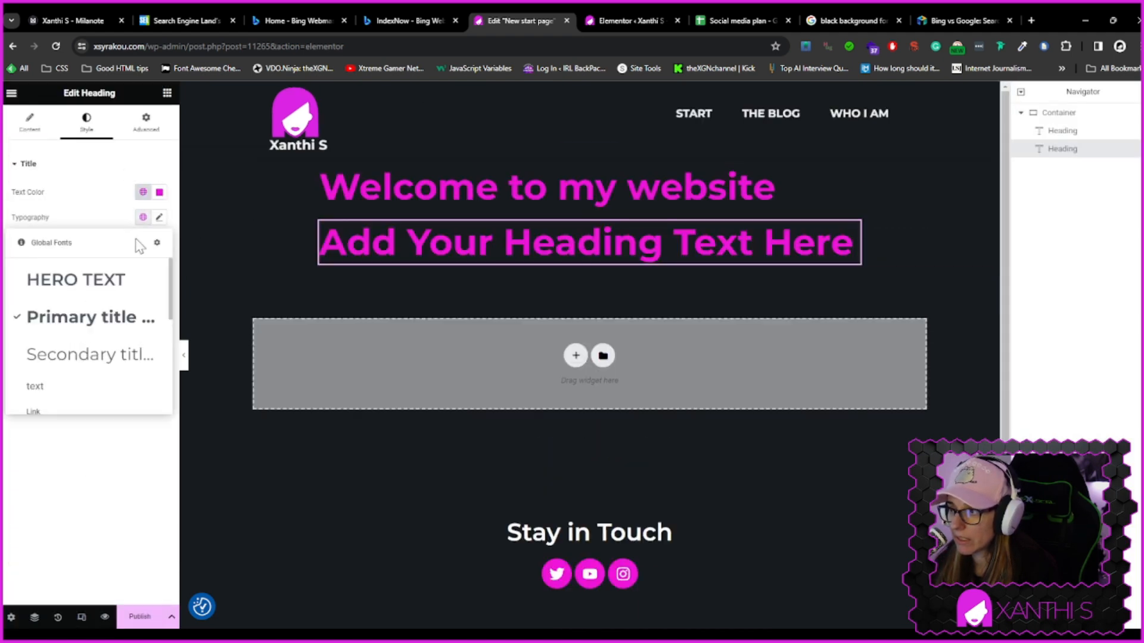
pyautogui.click(79, 358)
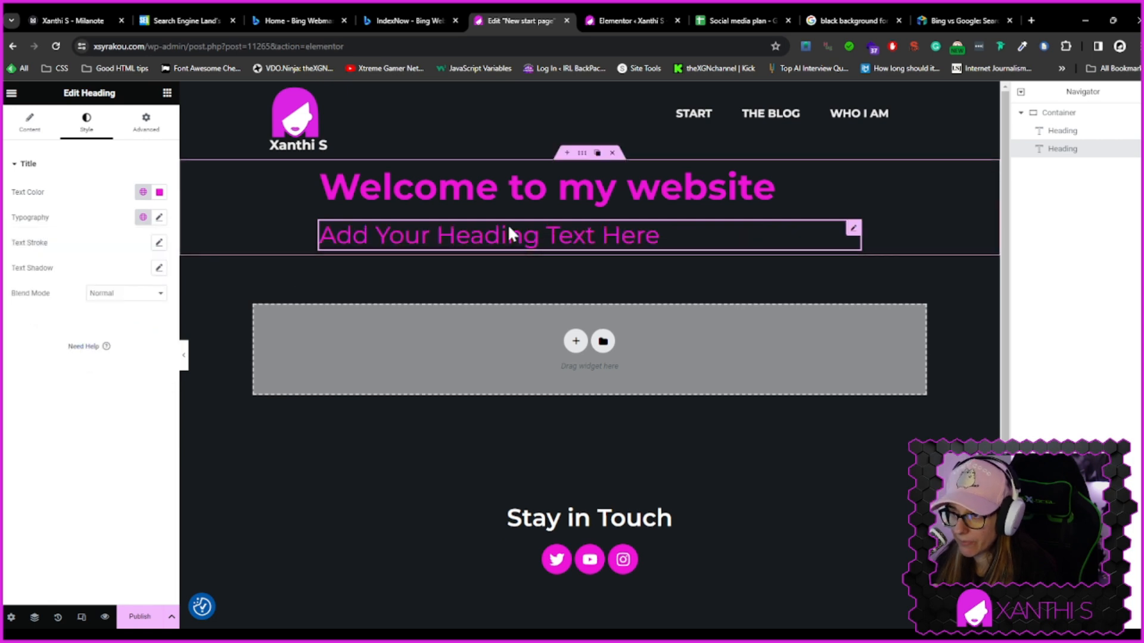
# Replace the second heading's placeholder text with "Learn more who is Xanthi S"
pyautogui.tripleClick(674, 237)
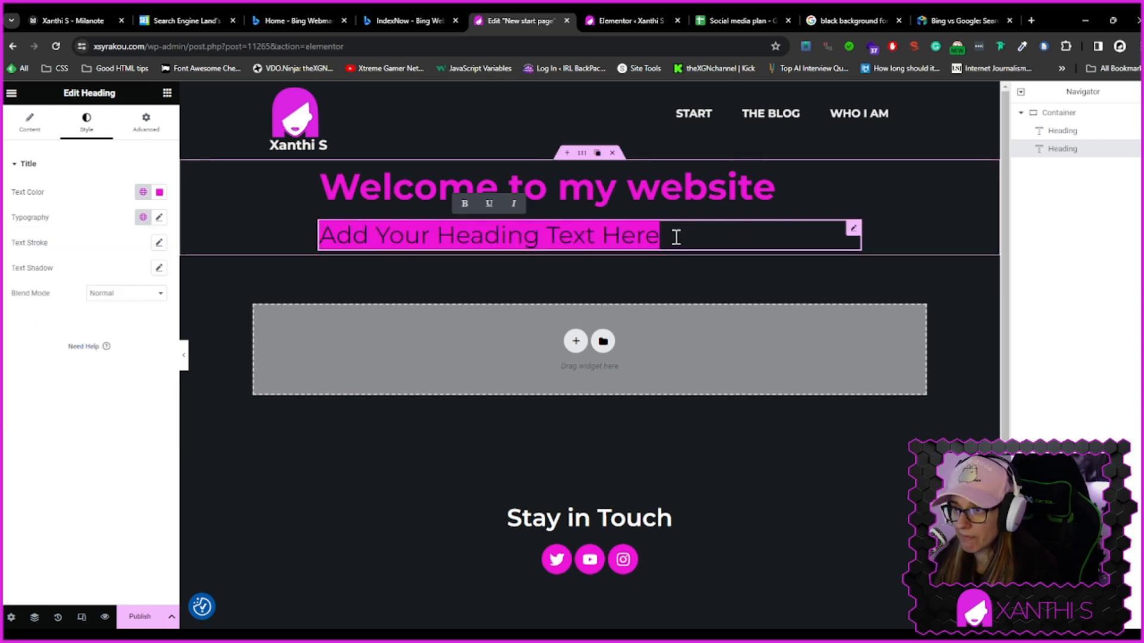
pyautogui.write('Learn')
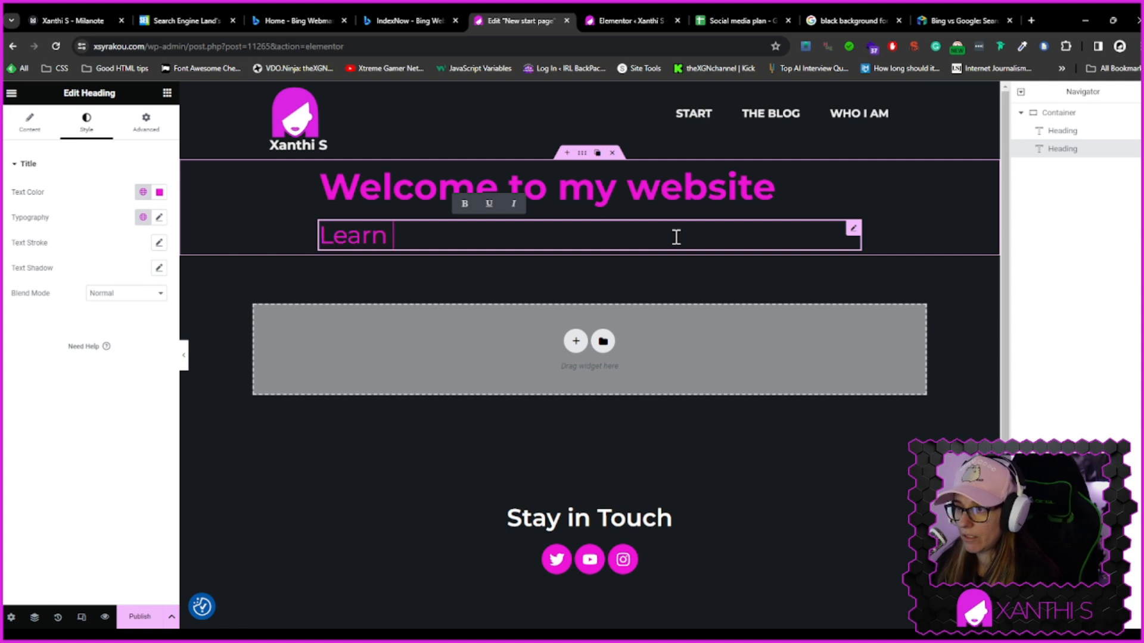
pyautogui.write(' more about x')
pyautogui.press('BackSpace')
pyautogui.write('Xa')
pyautogui.press('BackSpace')
pyautogui.press('BackSpace')
pyautogui.press('BackSpace')
pyautogui.press('BackSpace')
pyautogui.press('BackSpace')
pyautogui.press('BackSpace')
pyautogui.press('BackSpace')
pyautogui.press('BackSpace')
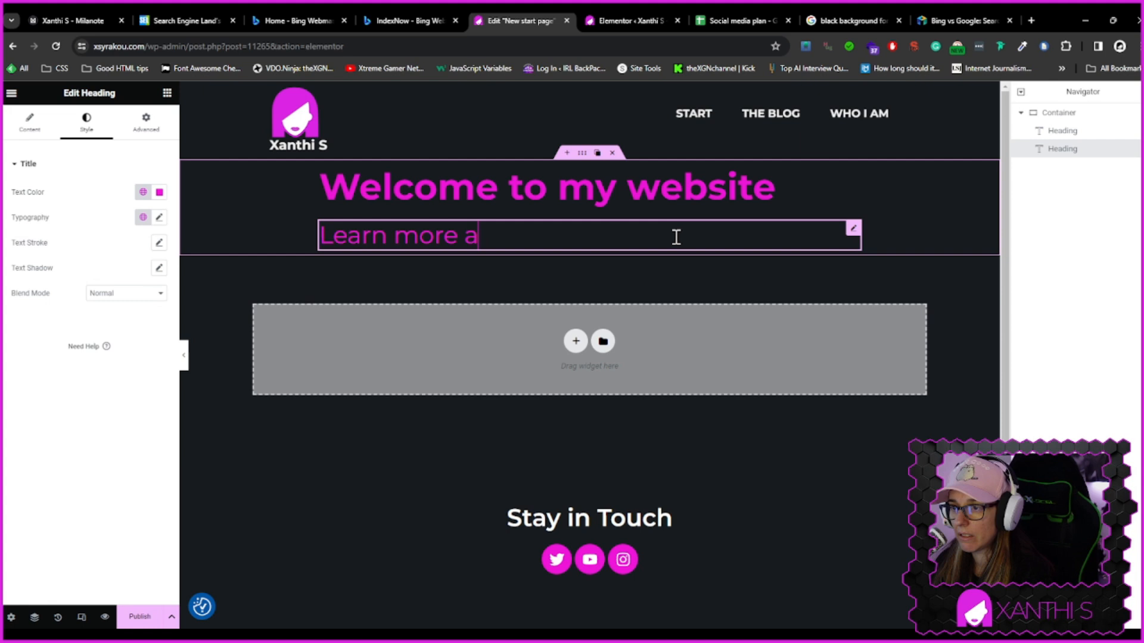
pyautogui.write('who Xanth')
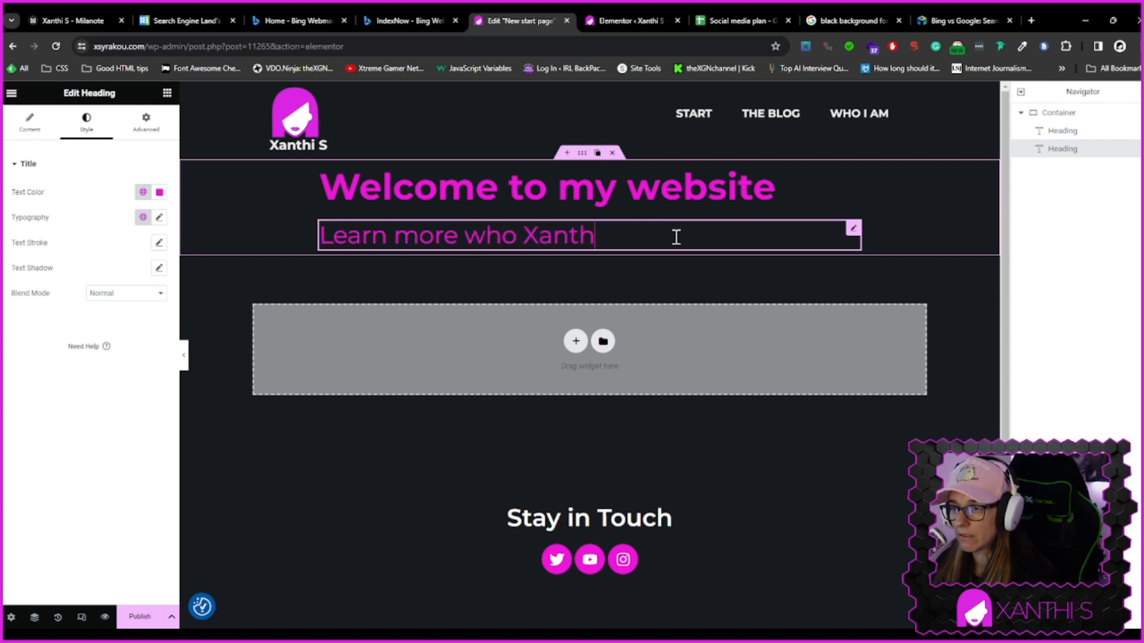
pyautogui.write('i S is')
pyautogui.press('BackSpace')
pyautogui.press('BackSpace')
pyautogui.press('BackSpace')
pyautogui.press('BackSpace')
pyautogui.press('BackSpace')
pyautogui.press('BackSpace')
pyautogui.press('BackSpace')
pyautogui.press('BackSpace')
pyautogui.press('BackSpace')
pyautogui.press('BackSpace')
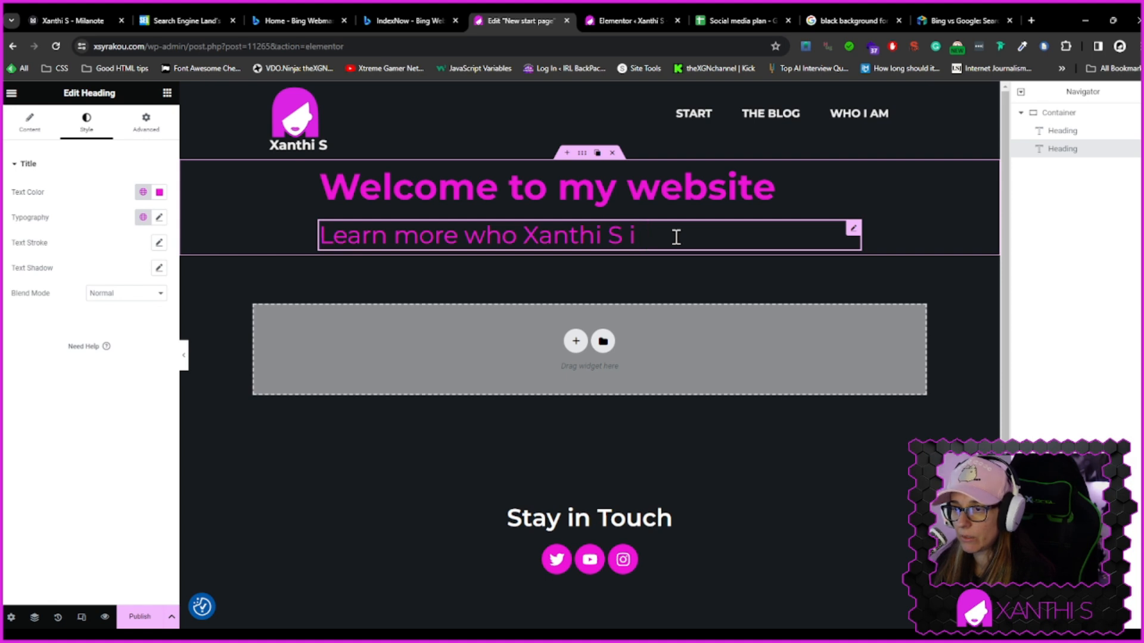
pyautogui.write('is Xanthi S')
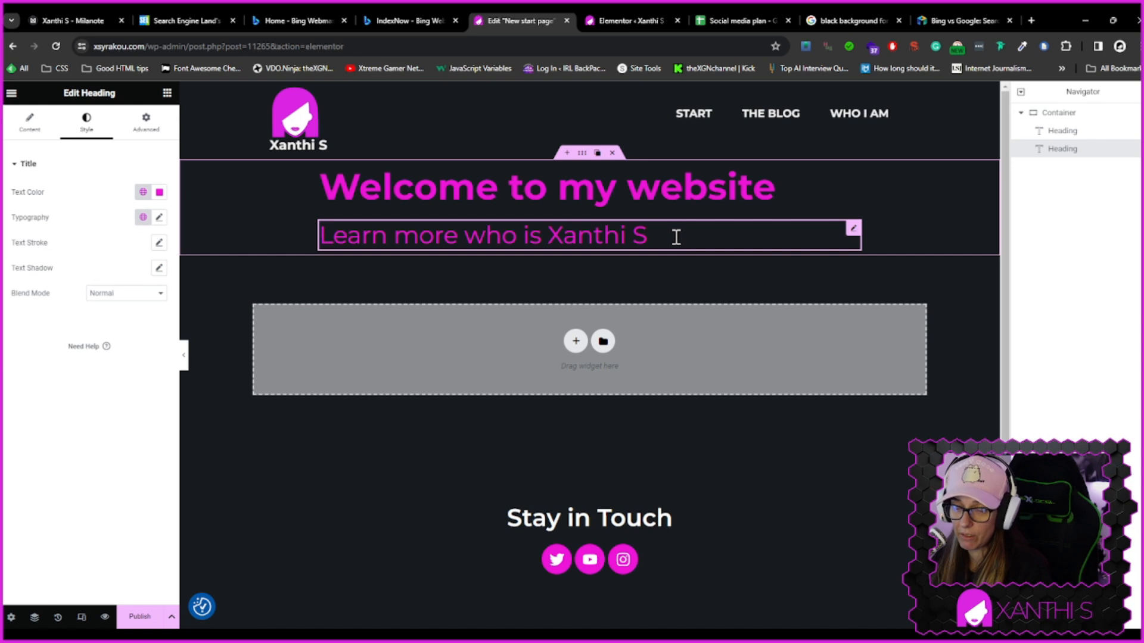
# Set the second heading's text color to the global colour Sparade färger #8
pyautogui.click(143, 192)
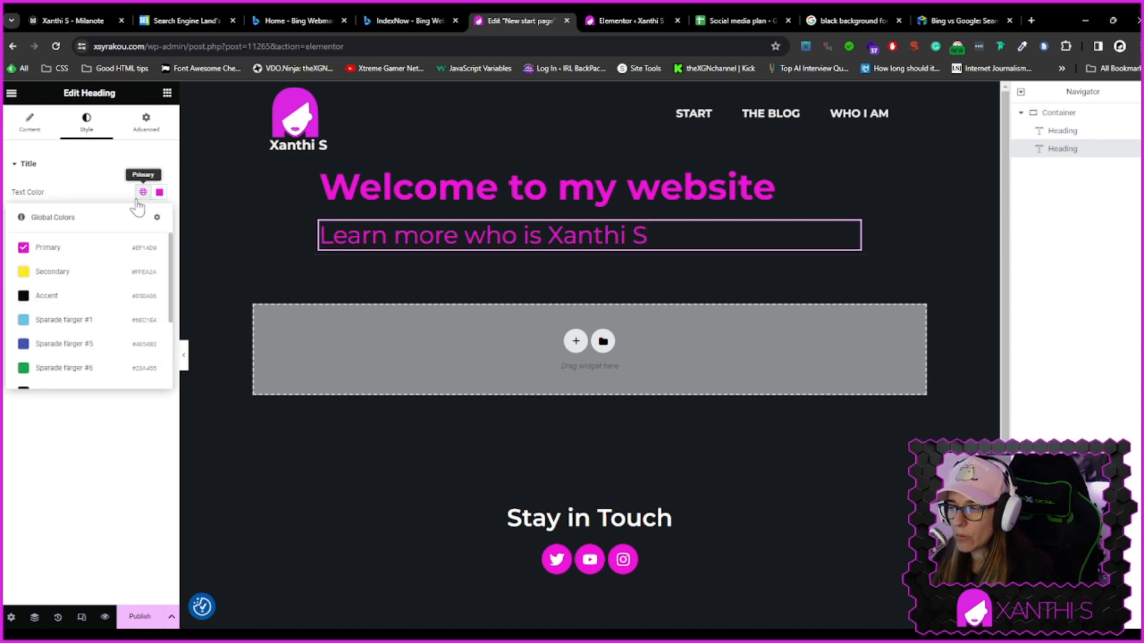
pyautogui.scroll(-2, 93, 311)
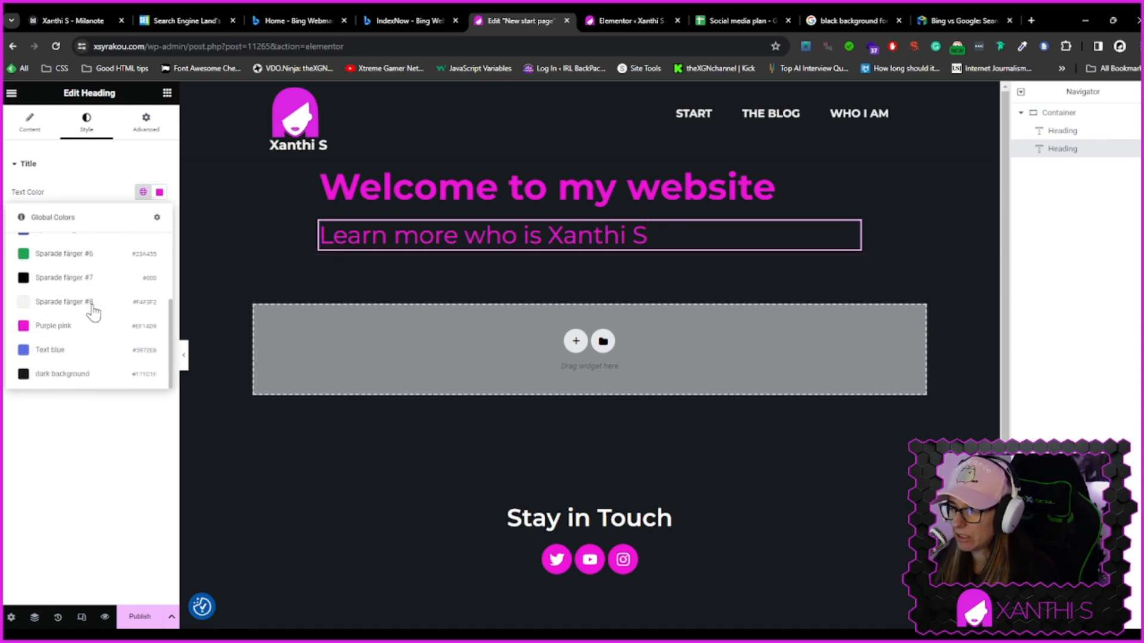
pyautogui.click(94, 311)
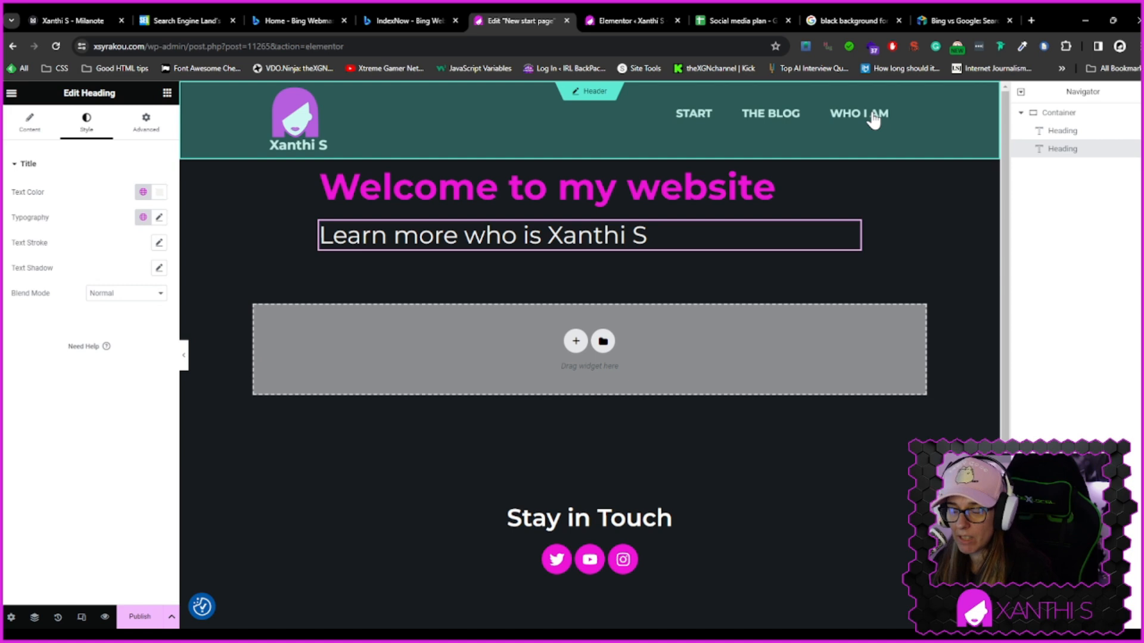
# Duplicate the "Learn more who is Xanthi S" heading twice
pyautogui.click(838, 229)
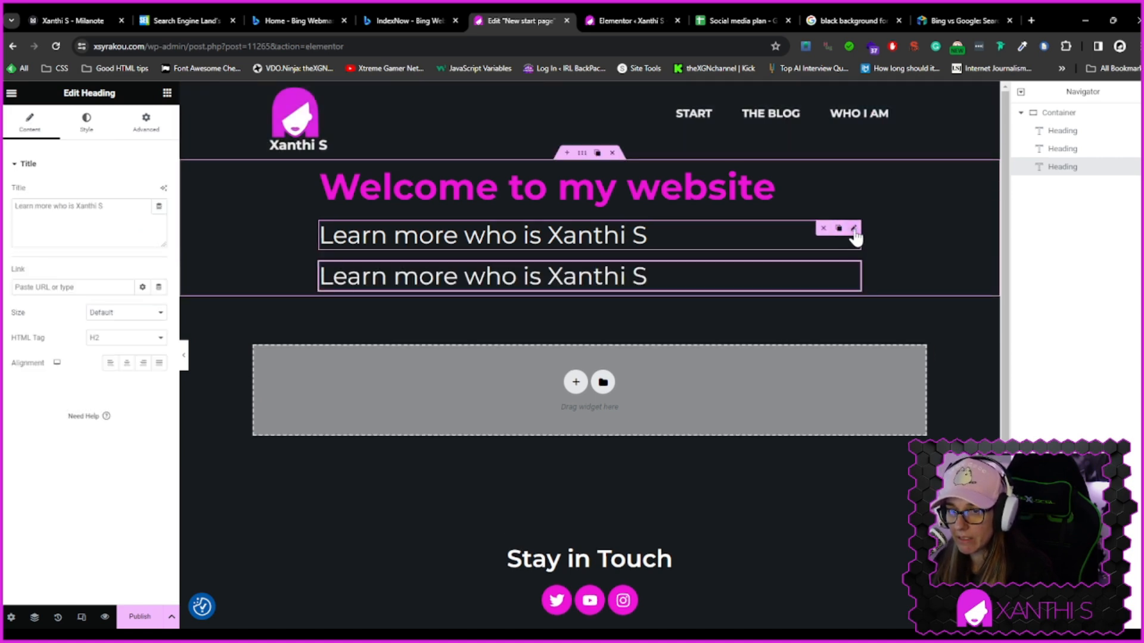
pyautogui.click(838, 229)
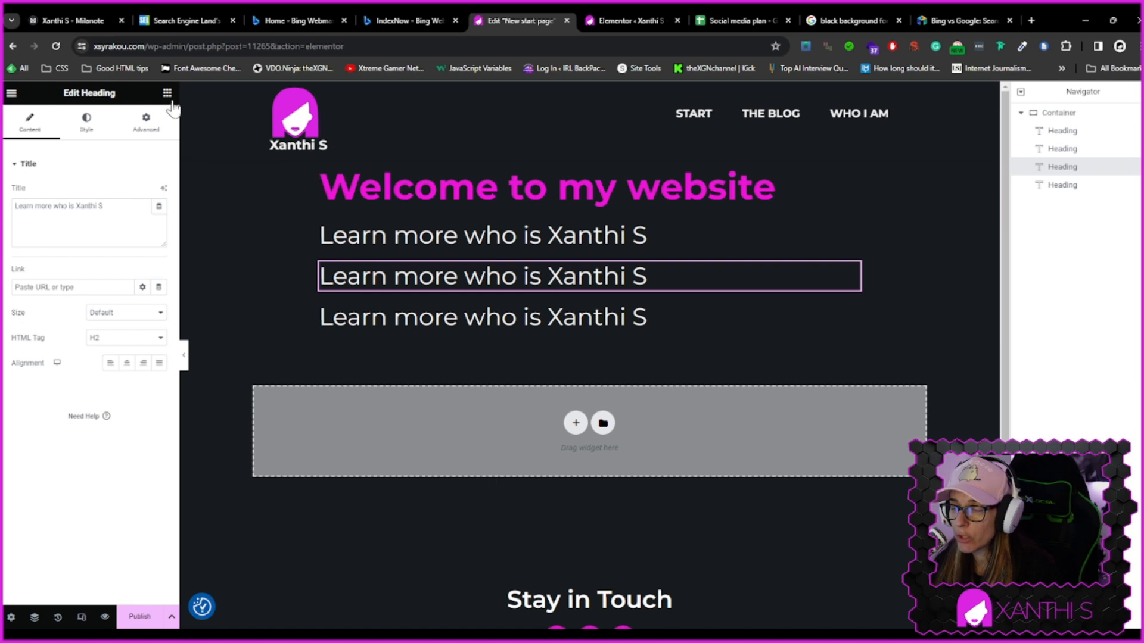
# Open User Preferences and toggle the Editing Handles option off and back on
pyautogui.click(12, 94)
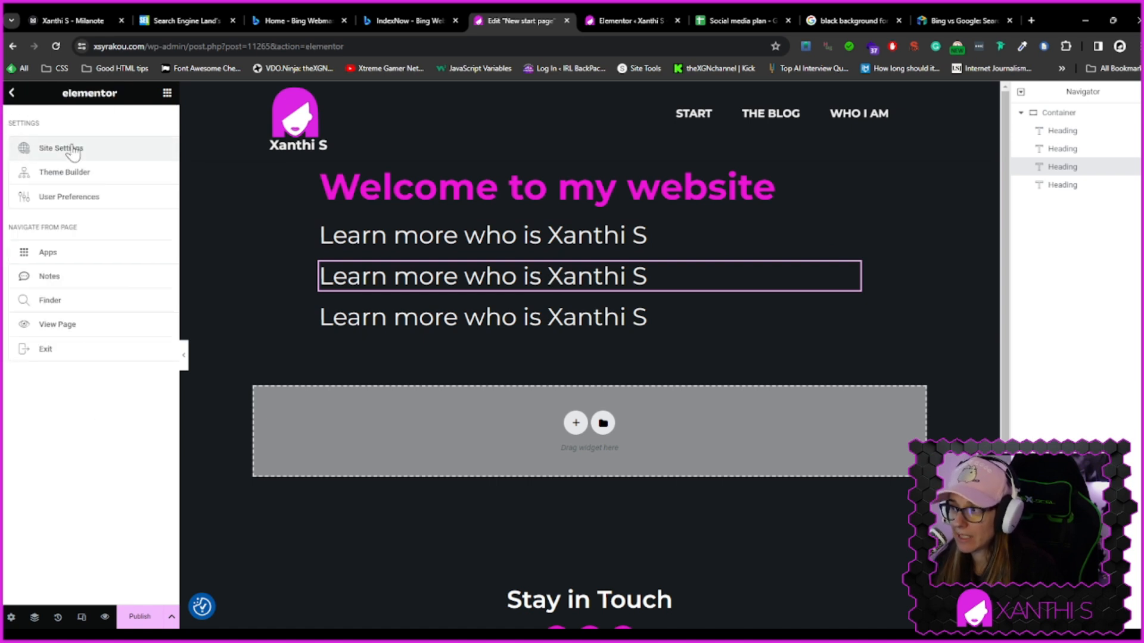
pyautogui.click(87, 204)
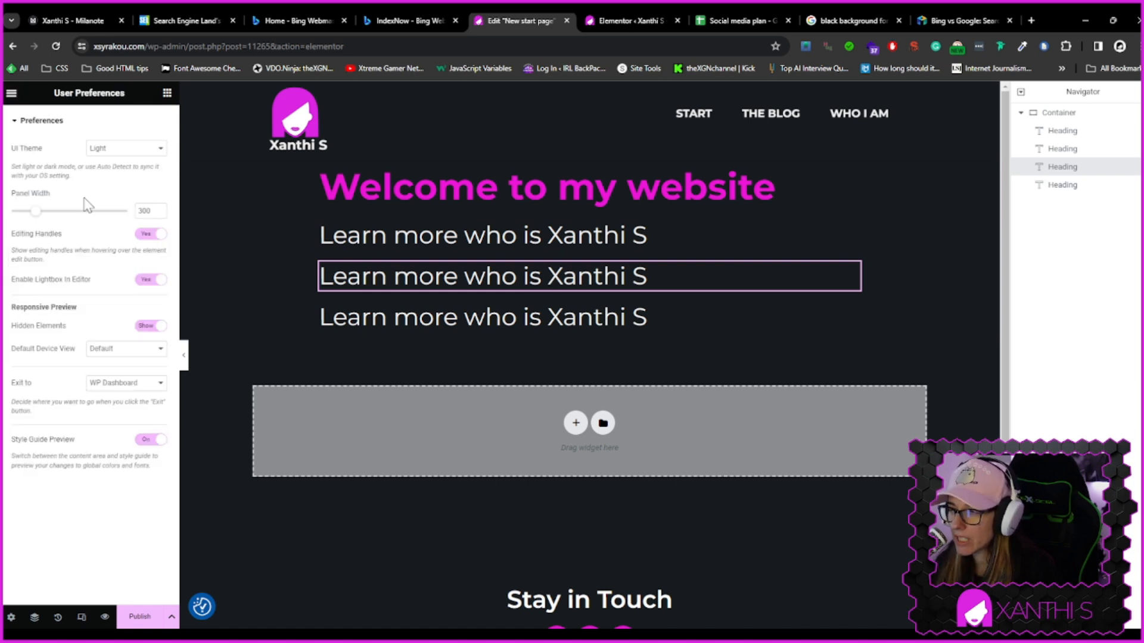
pyautogui.click(149, 234)
pyautogui.moveTo(850, 270)
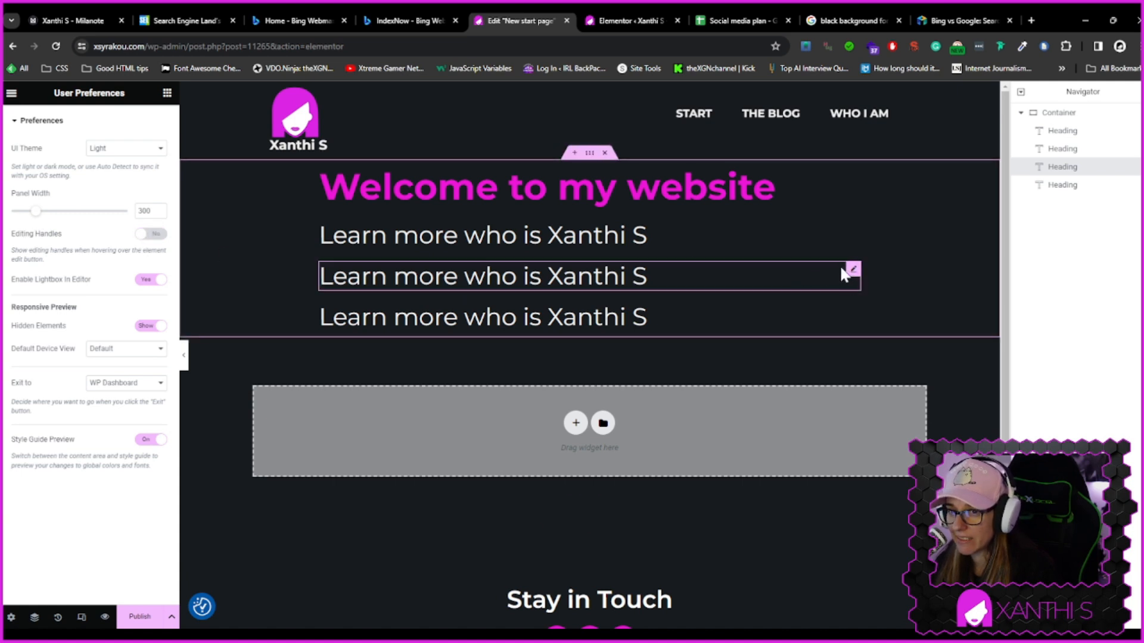
pyautogui.click(151, 235)
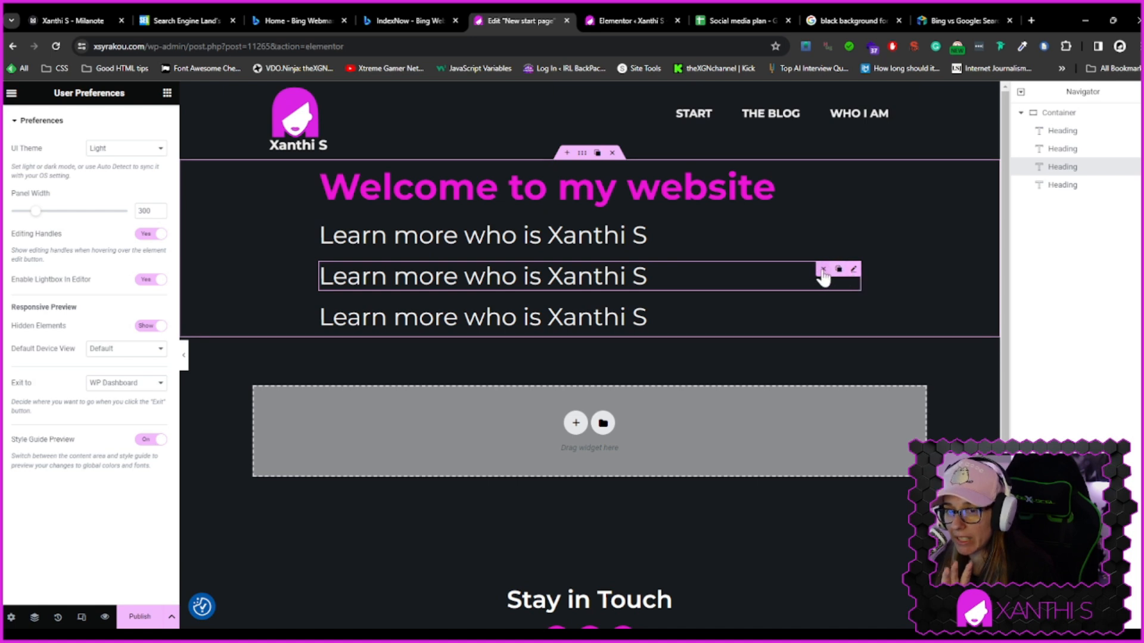
# Change the third heading's text to "Learn more about Wordpress"
pyautogui.click(574, 269)
pyautogui.tripleClick(549, 275)
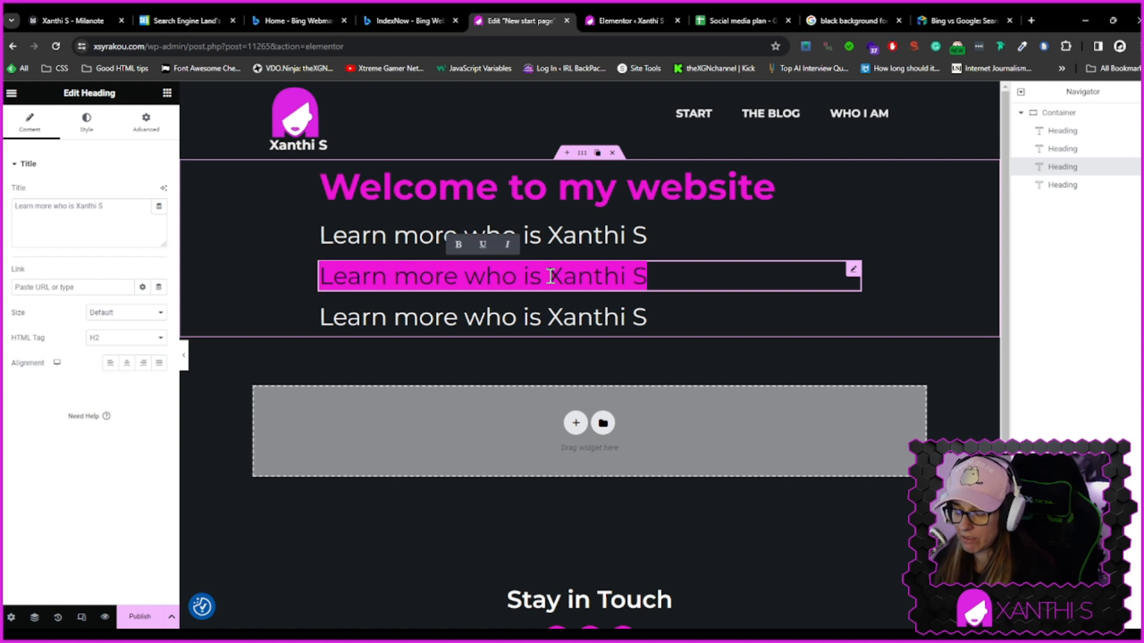
pyautogui.press('Right')
pyautogui.press('BackSpace')
pyautogui.press('BackSpace')
pyautogui.press('BackSpace')
pyautogui.press('BackSpace')
pyautogui.press('BackSpace')
pyautogui.press('BackSpace')
pyautogui.press('BackSpace')
pyautogui.press('BackSpace')
pyautogui.press('BackSpace')
pyautogui.press('BackSpace')
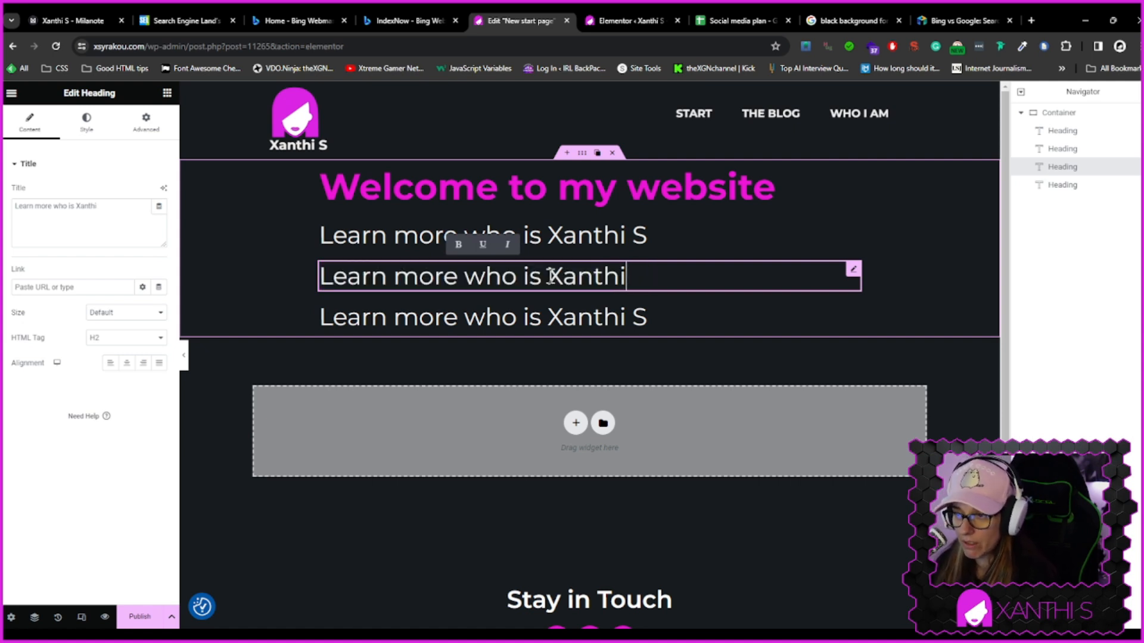
pyautogui.press('BackSpace')
pyautogui.press('BackSpace')
pyautogui.press('BackSpace')
pyautogui.press('BackSpace')
pyautogui.press('BackSpace')
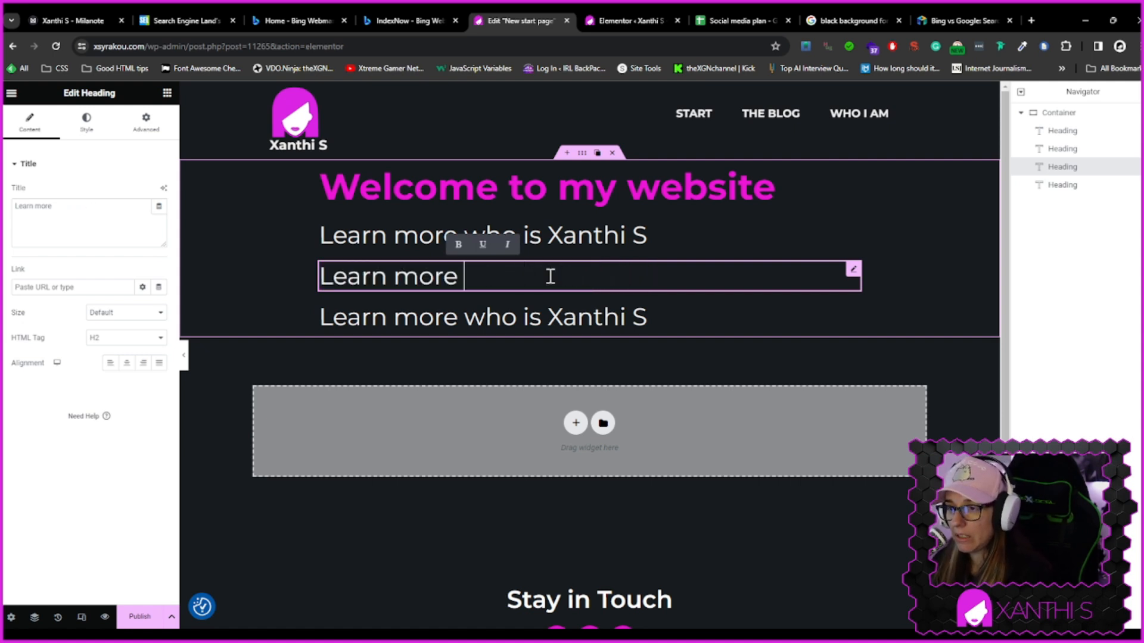
pyautogui.write('about Wordpress')
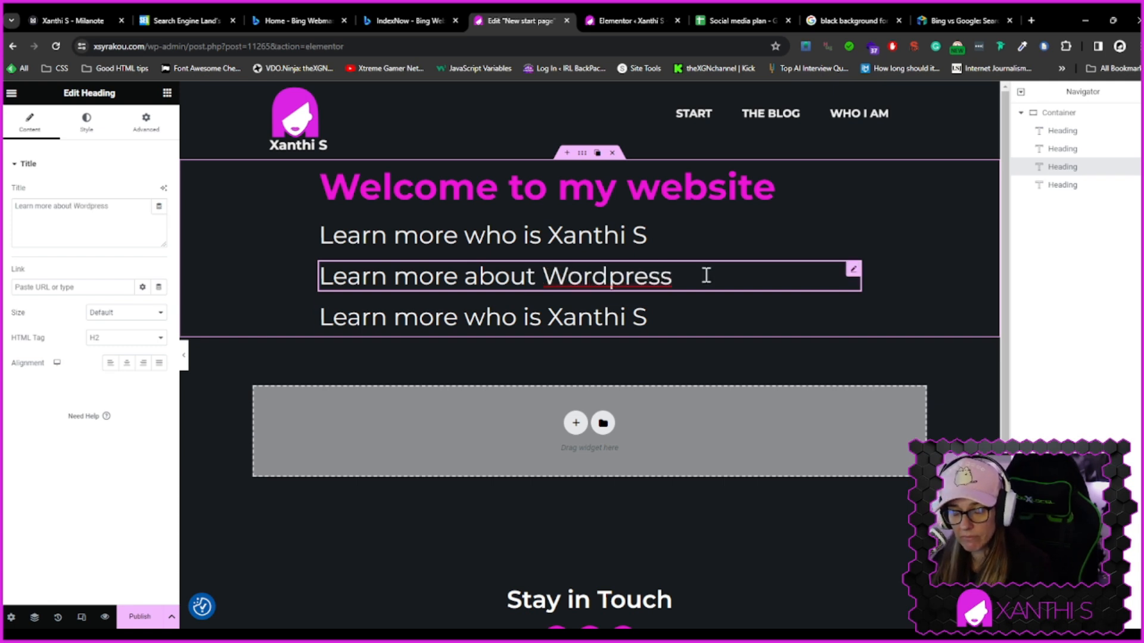
# Change the fourth heading's text to "Learn more about Elementor"
pyautogui.click(572, 321)
pyautogui.click(687, 279)
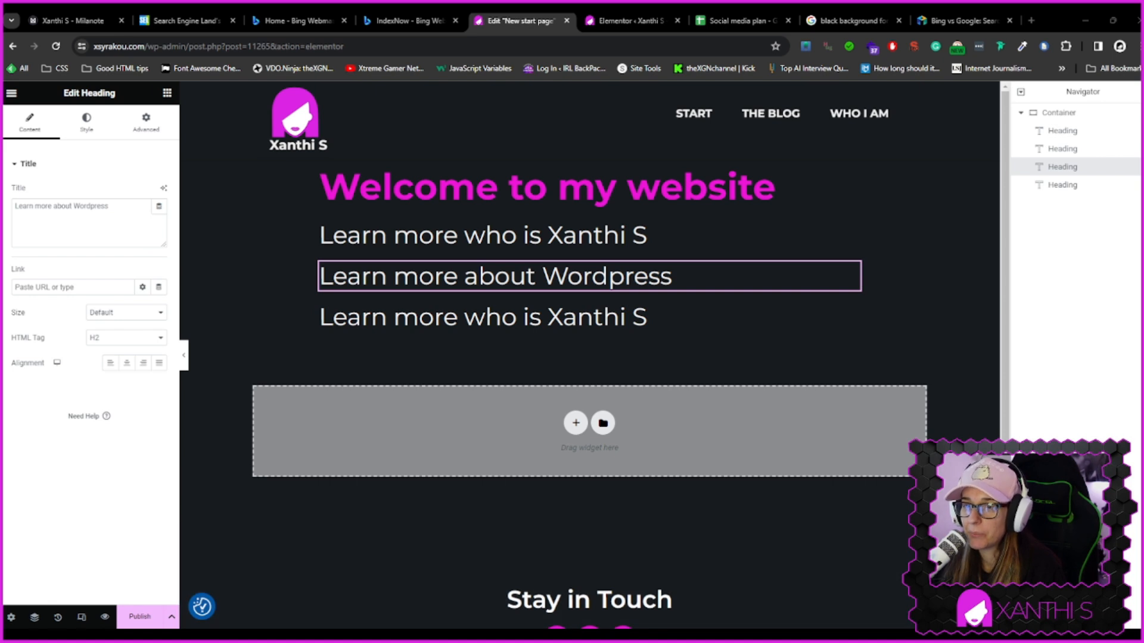
pyautogui.click(595, 310)
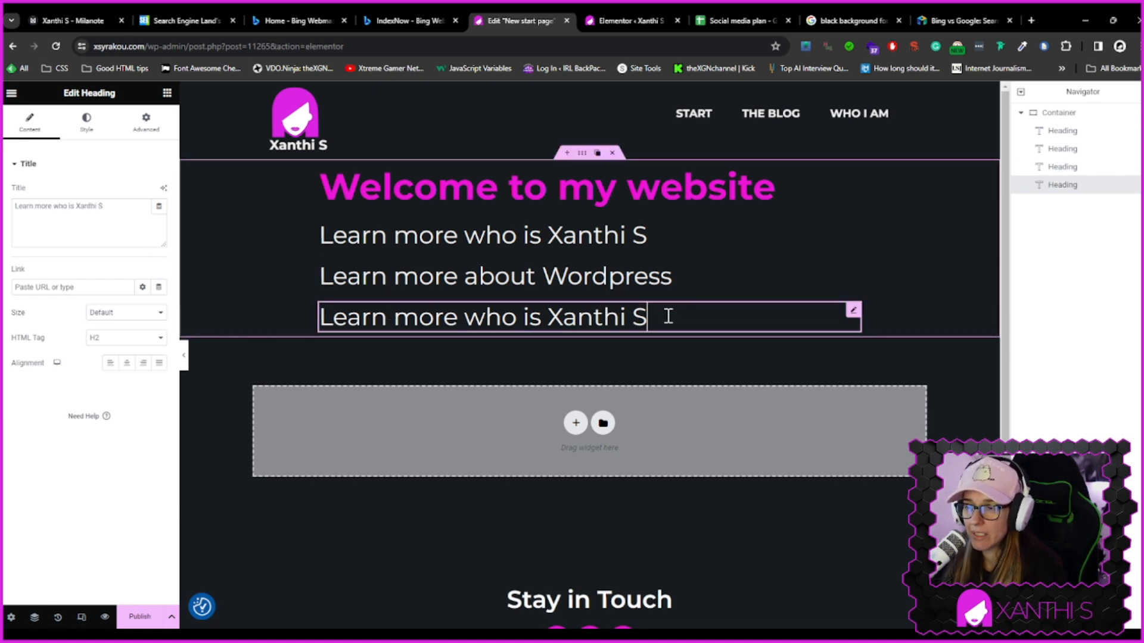
pyautogui.moveTo(648, 317); pyautogui.dragTo(474, 318)
pyautogui.write('about Elementor')
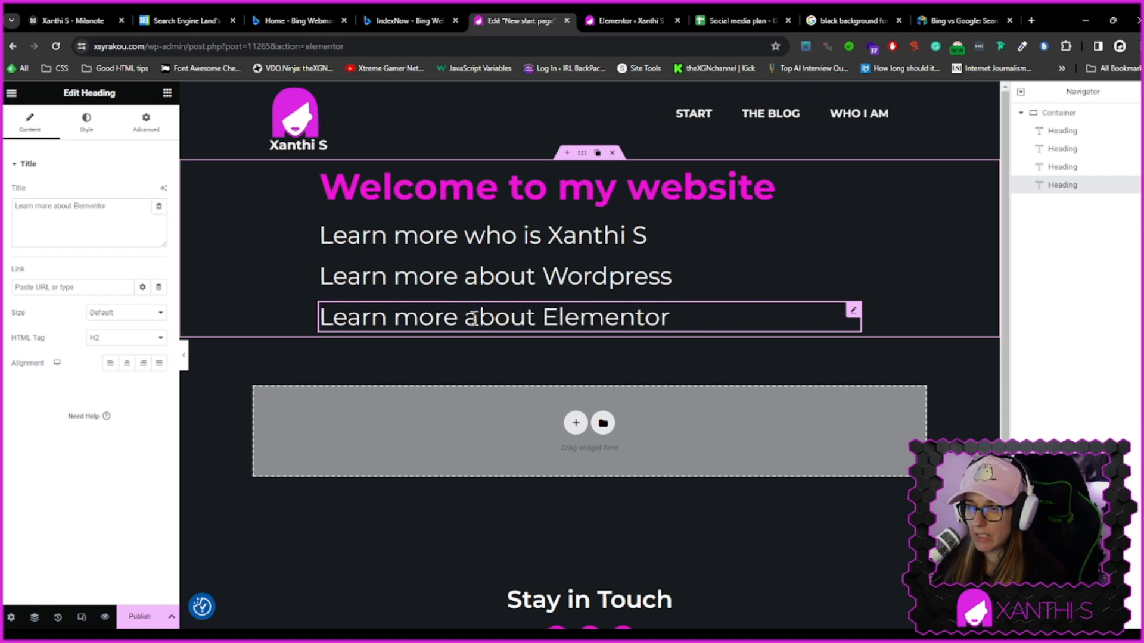
# Duplicate the Elementor heading and change the copy's text to "Learn more about Content Creation"
pyautogui.click(740, 359)
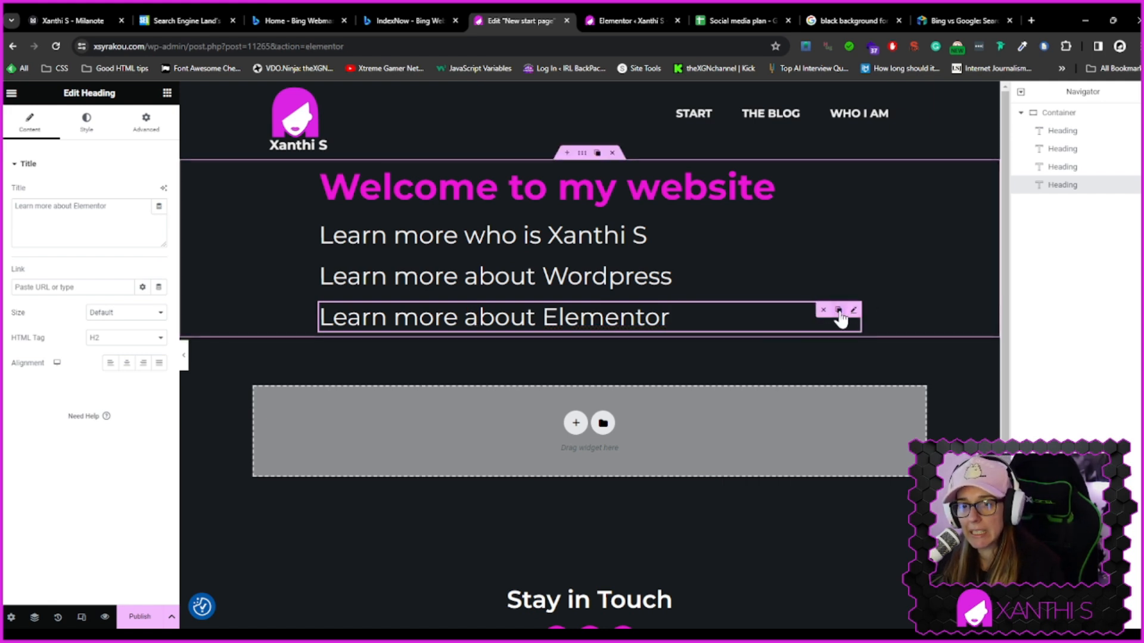
pyautogui.click(838, 310)
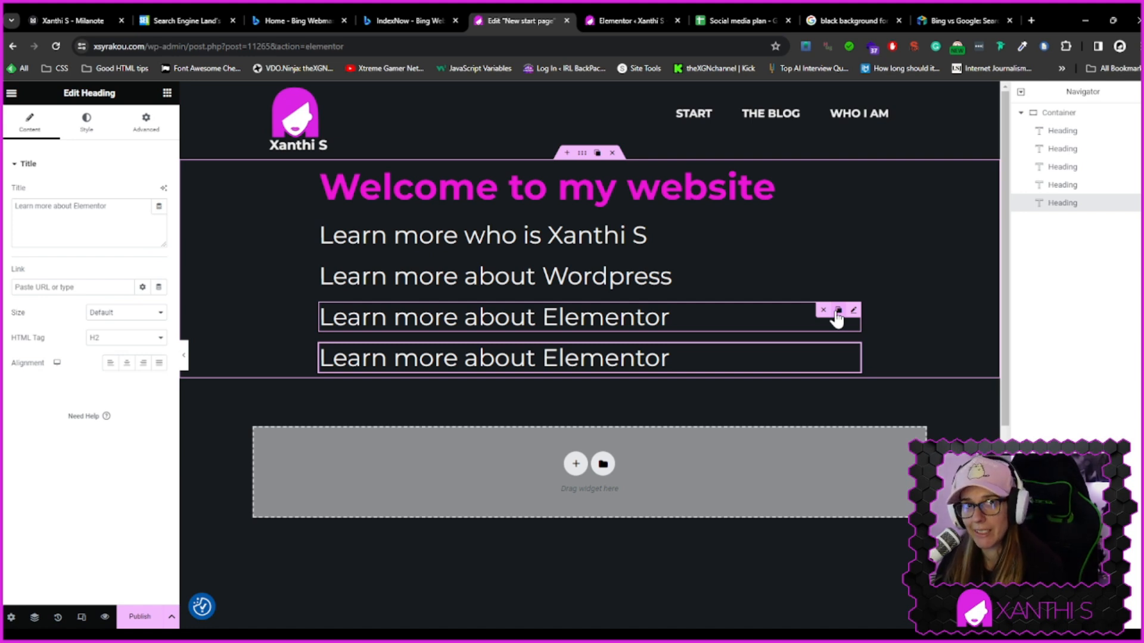
pyautogui.click(536, 359)
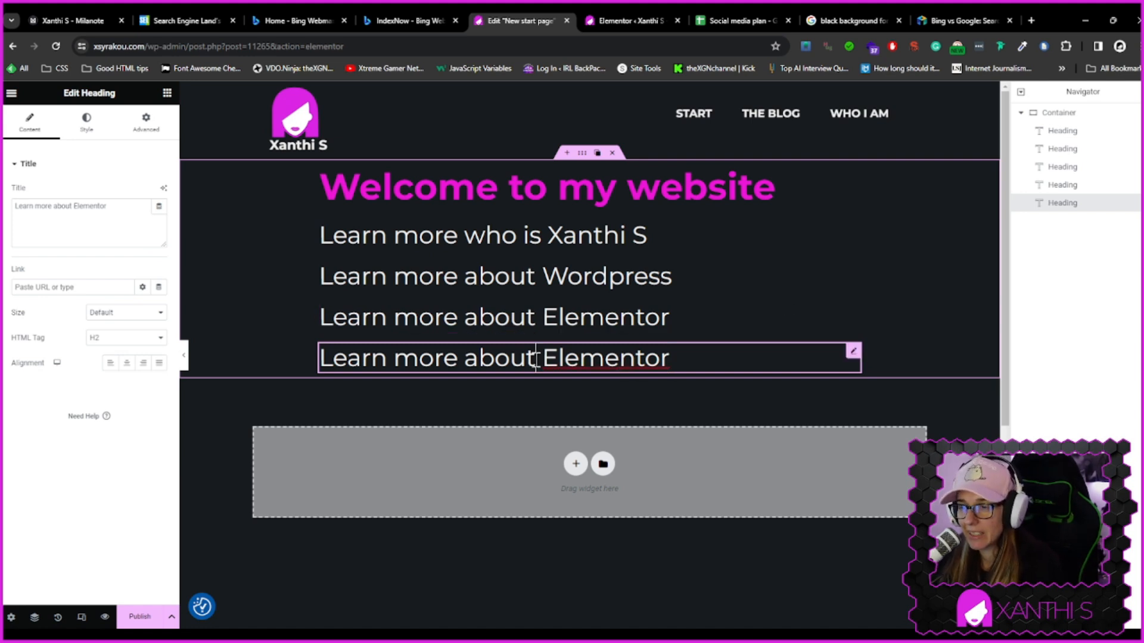
pyautogui.moveTo(545, 358); pyautogui.dragTo(707, 353)
pyautogui.write('C')
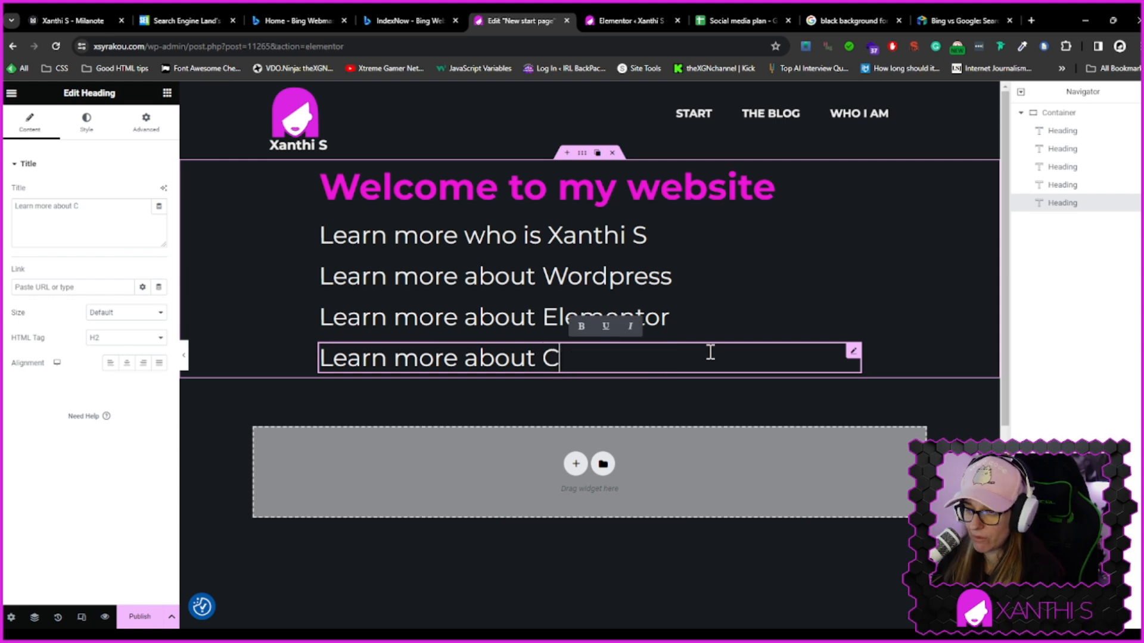
pyautogui.write('ontent Creat')
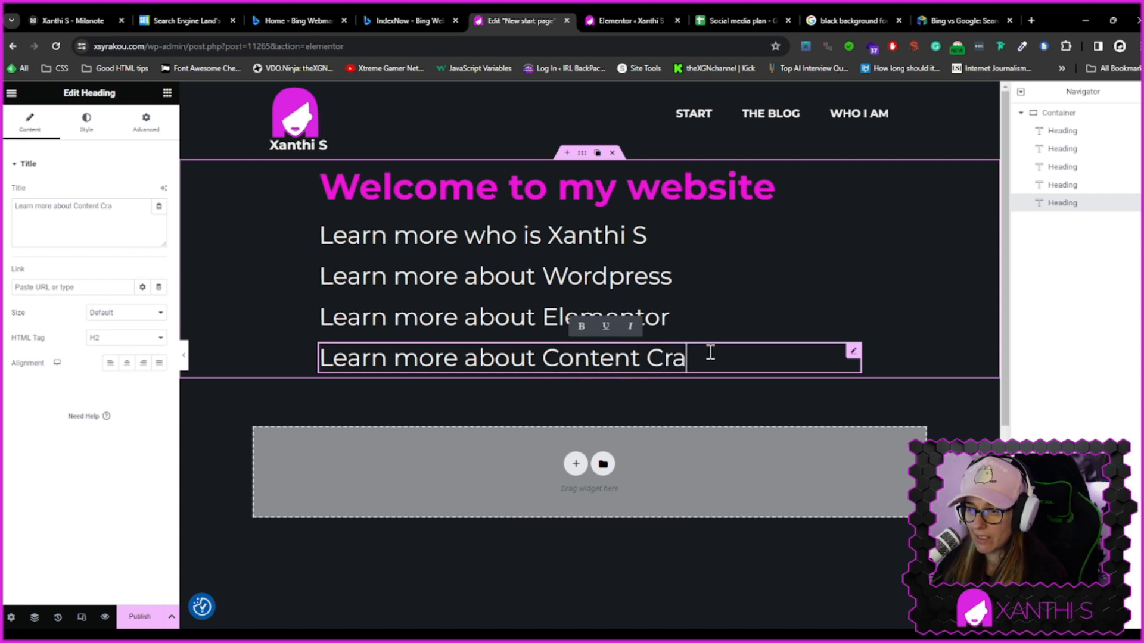
pyautogui.write('ion')
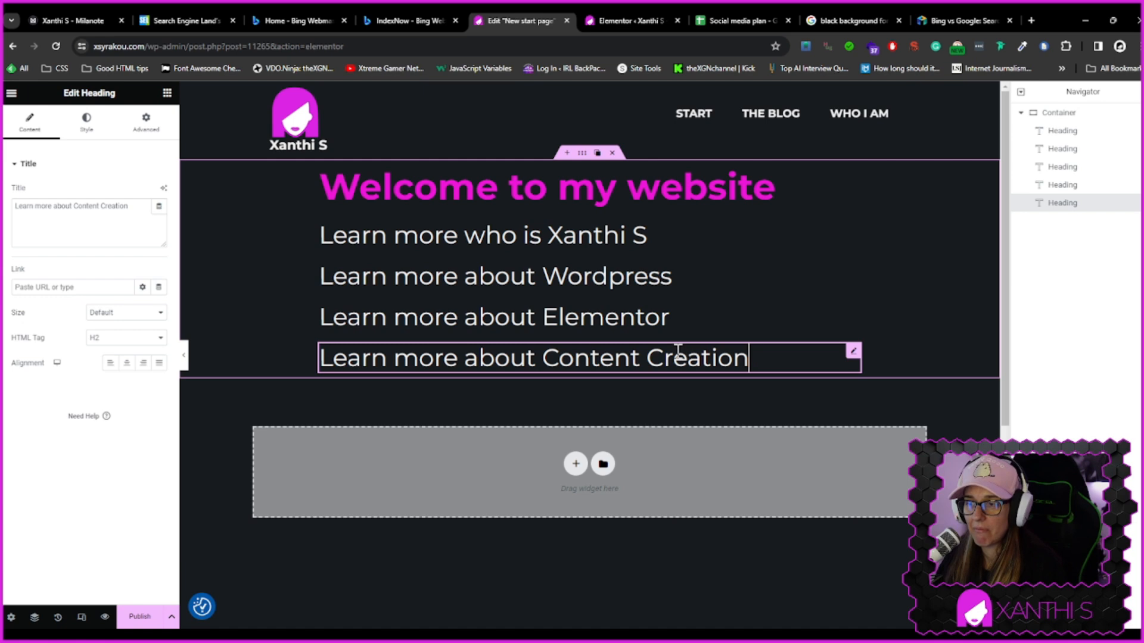
# Preview the heading list on the page with the editor panel collapsed, then restore the panel
pyautogui.click(493, 293)
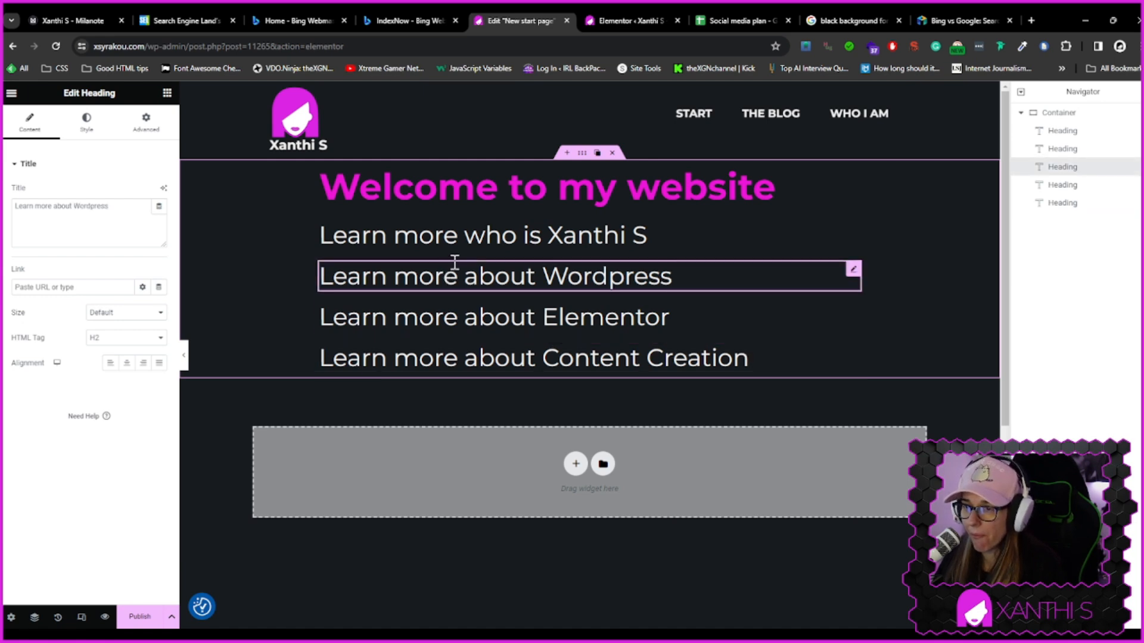
pyautogui.click(492, 235)
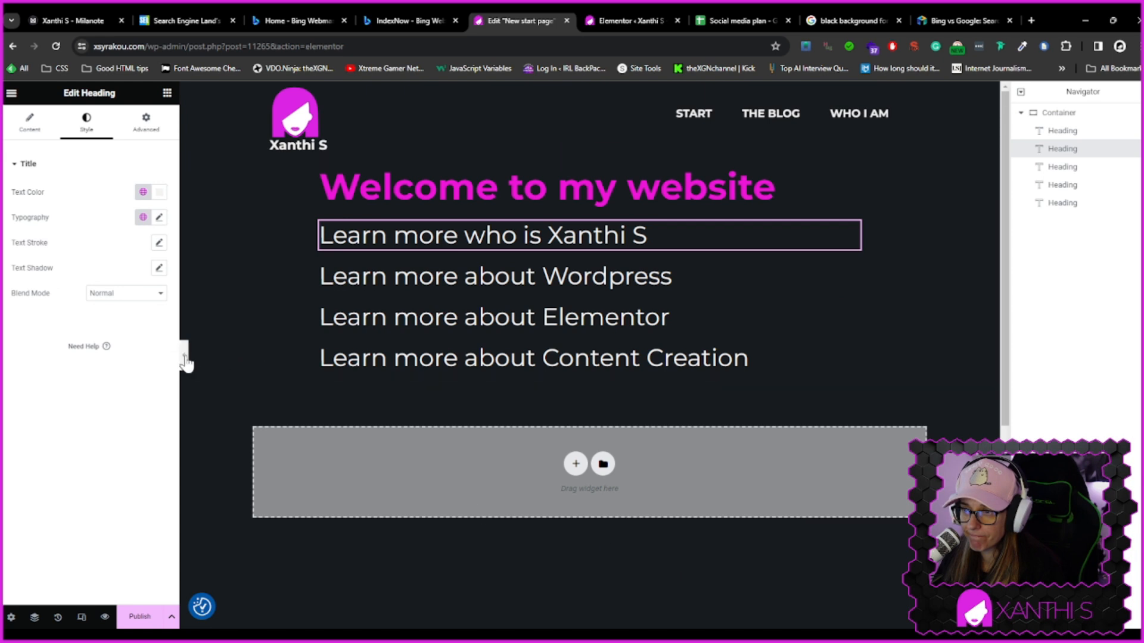
pyautogui.click(186, 360)
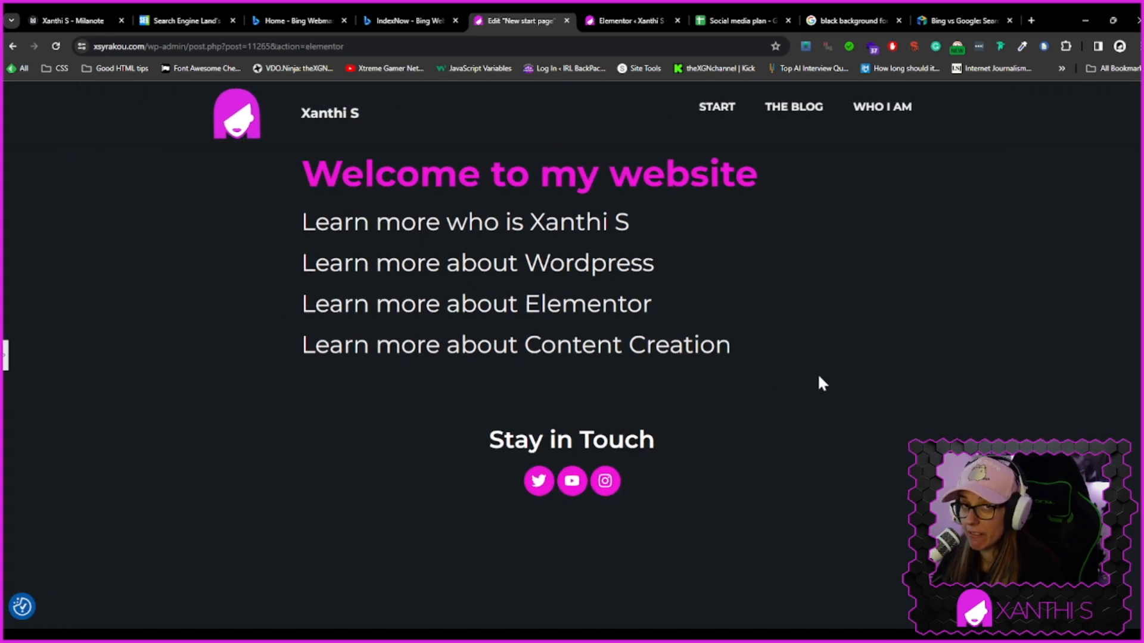
pyautogui.click(5, 356)
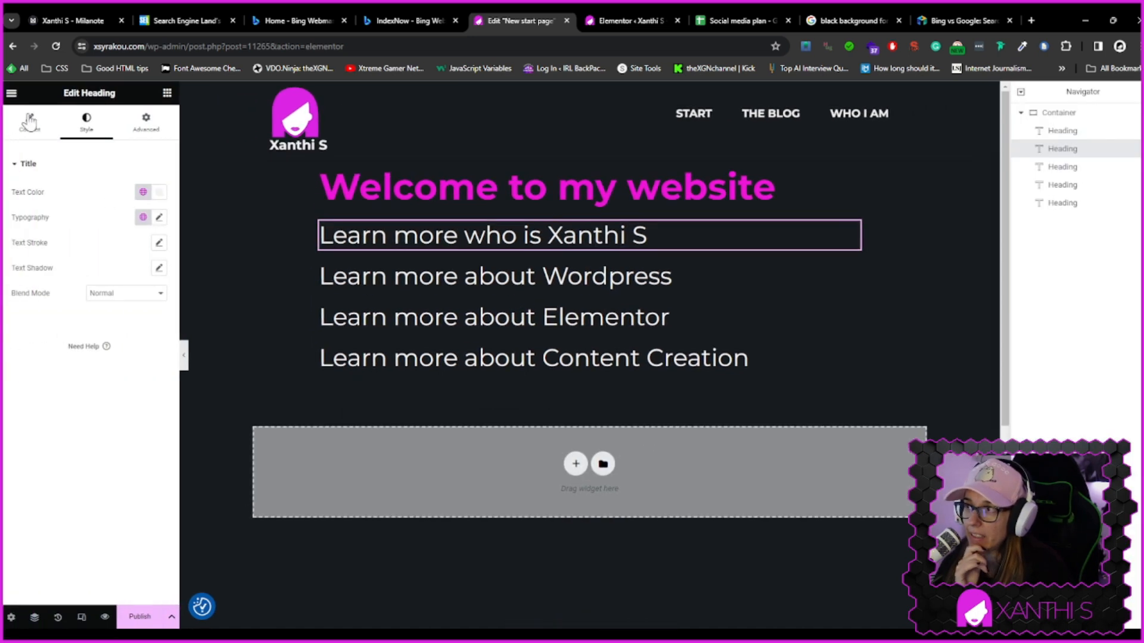
# Switch to the Milanote board and examine the start page wireframe sketch and its notes
pyautogui.click(62, 20)
pyautogui.scroll(-3, 655, 406)
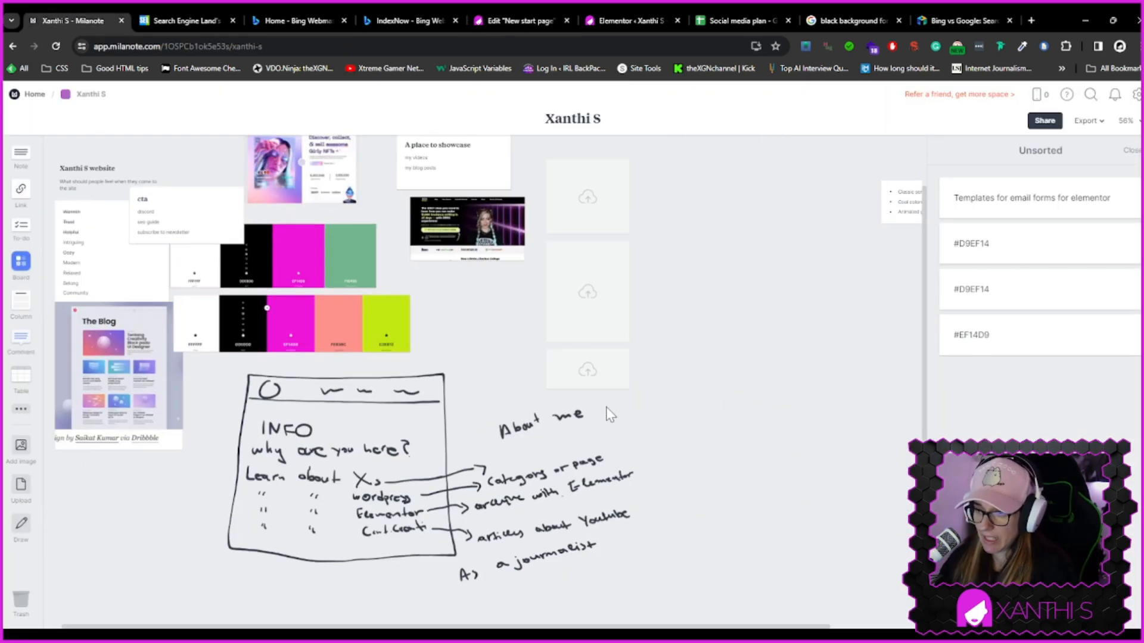
pyautogui.moveTo(494, 421); pyautogui.dragTo(498, 394)
pyautogui.scroll(3, 601, 433)
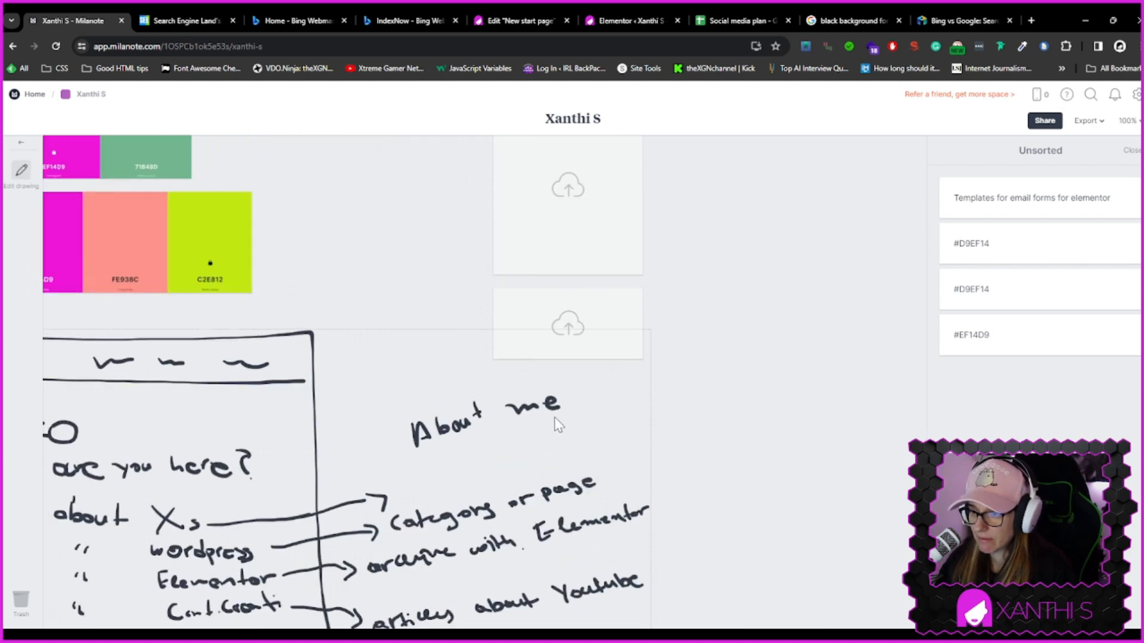
pyautogui.scroll(-5, 402, 380)
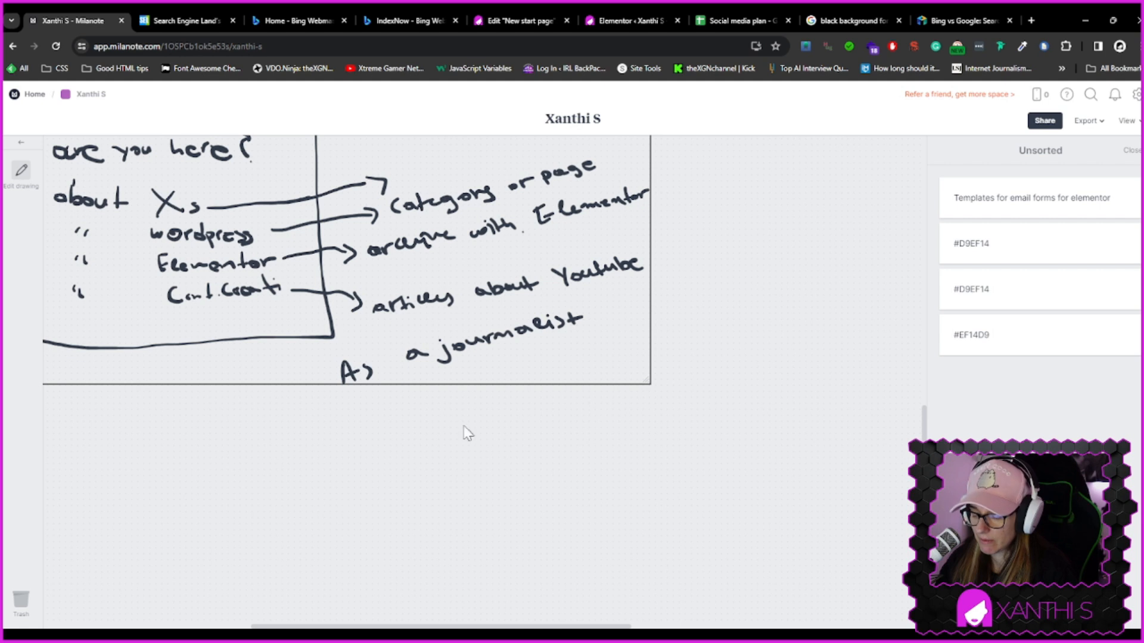
# Draw a new rectangular box below the start page wireframe sketch on the Milanote board
pyautogui.moveTo(613, 627); pyautogui.dragTo(485, 618)
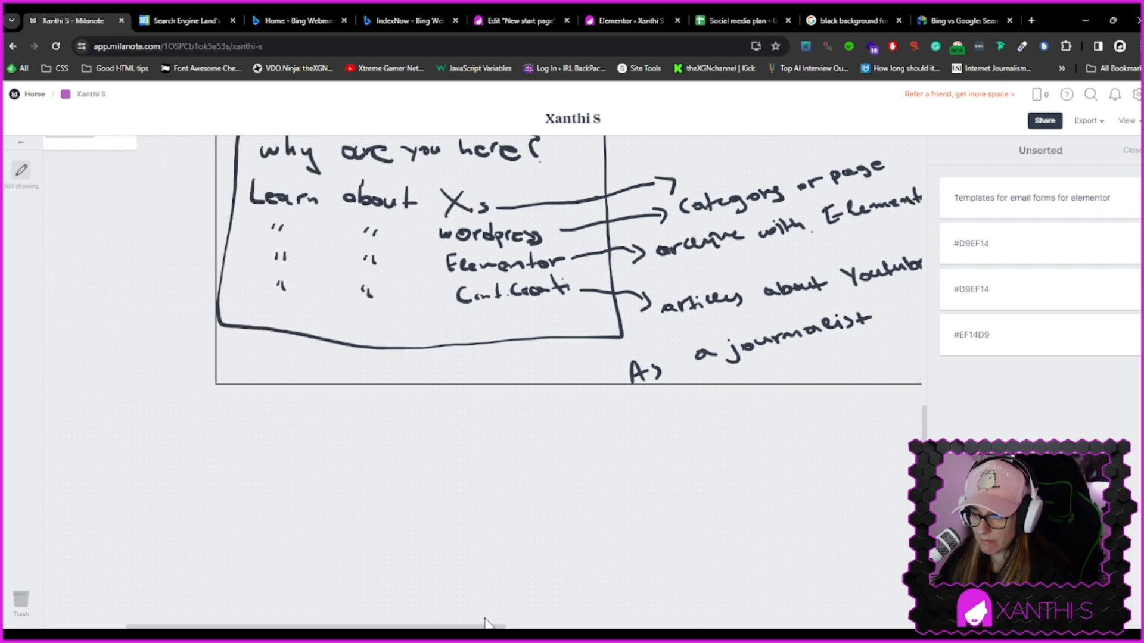
pyautogui.scroll(3, 628, 528)
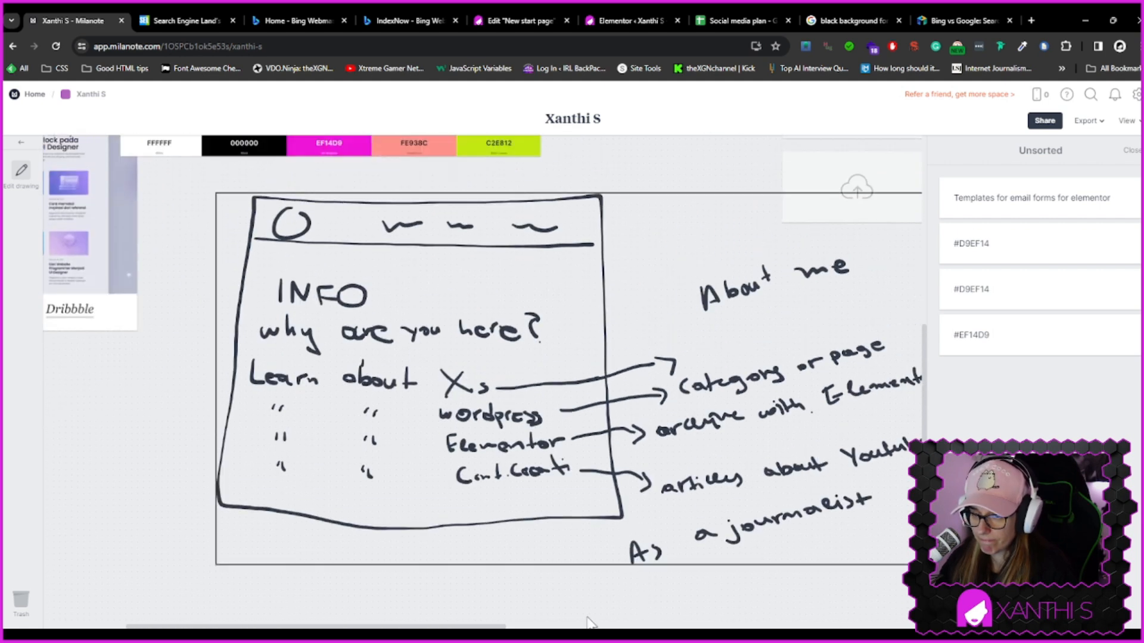
pyautogui.moveTo(481, 626); pyautogui.dragTo(494, 627)
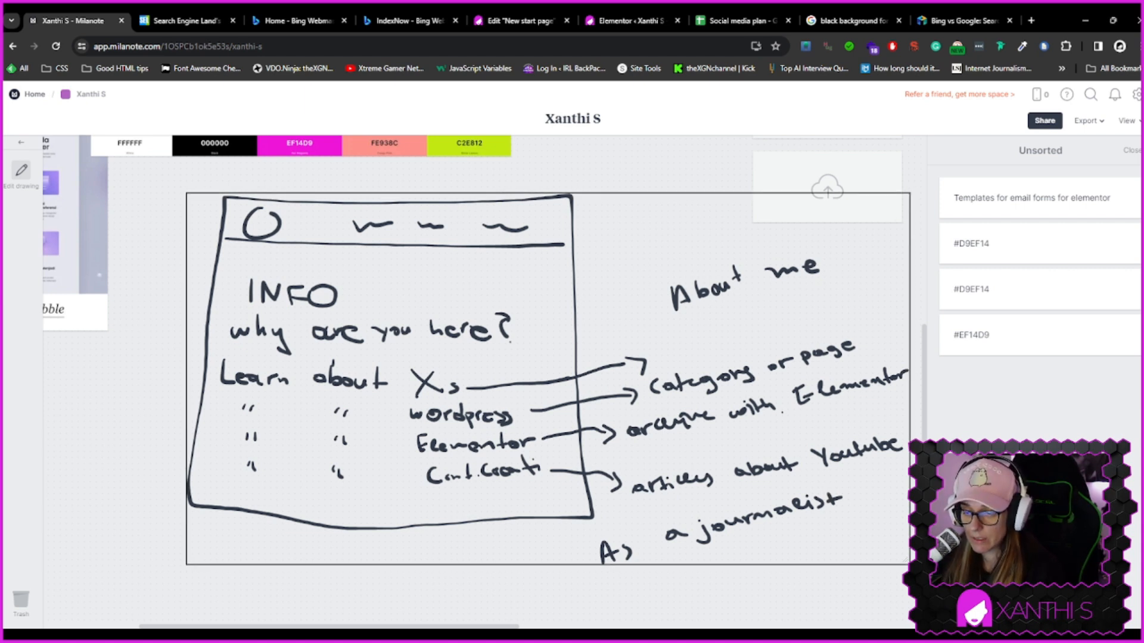
pyautogui.scroll(-3, 468, 557)
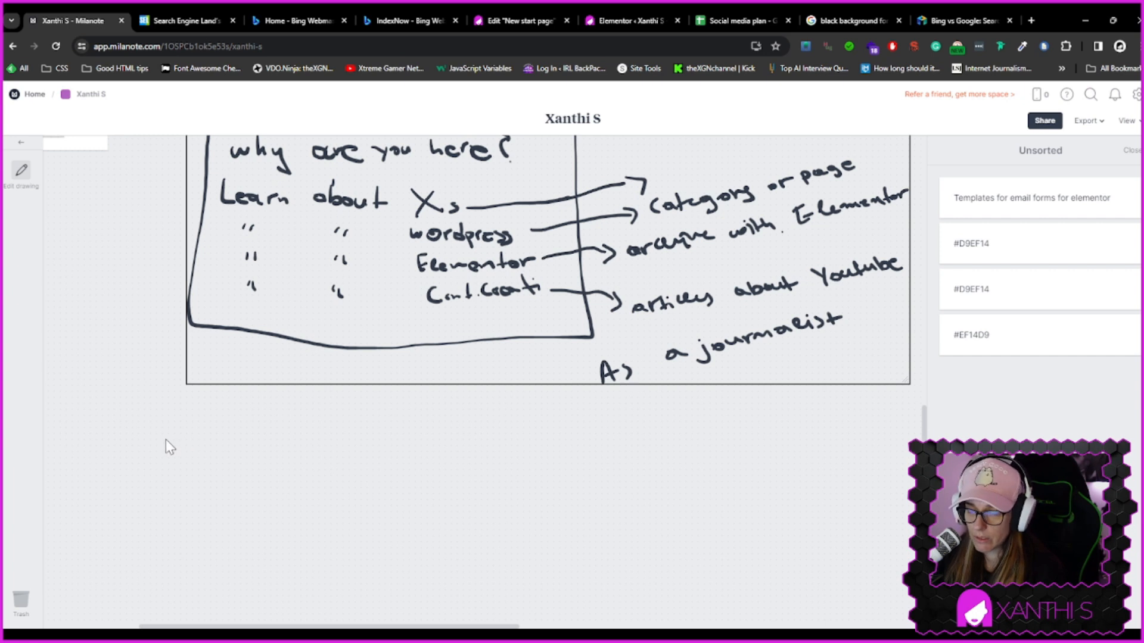
pyautogui.scroll(1, 200, 434)
pyautogui.scroll(-1, 238, 411)
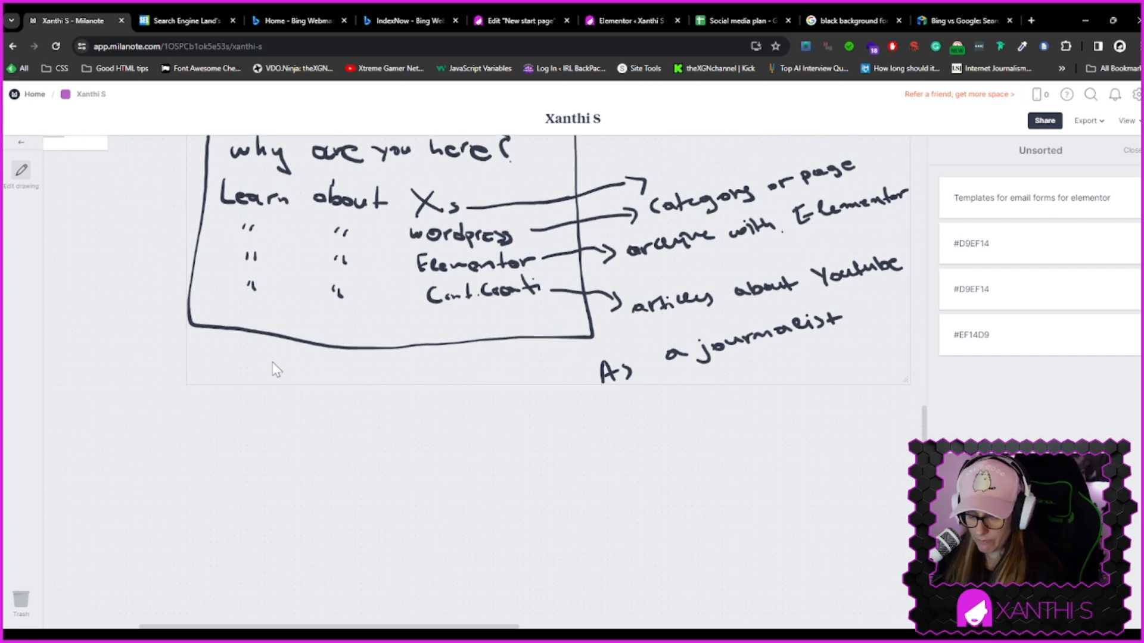
pyautogui.click(230, 409)
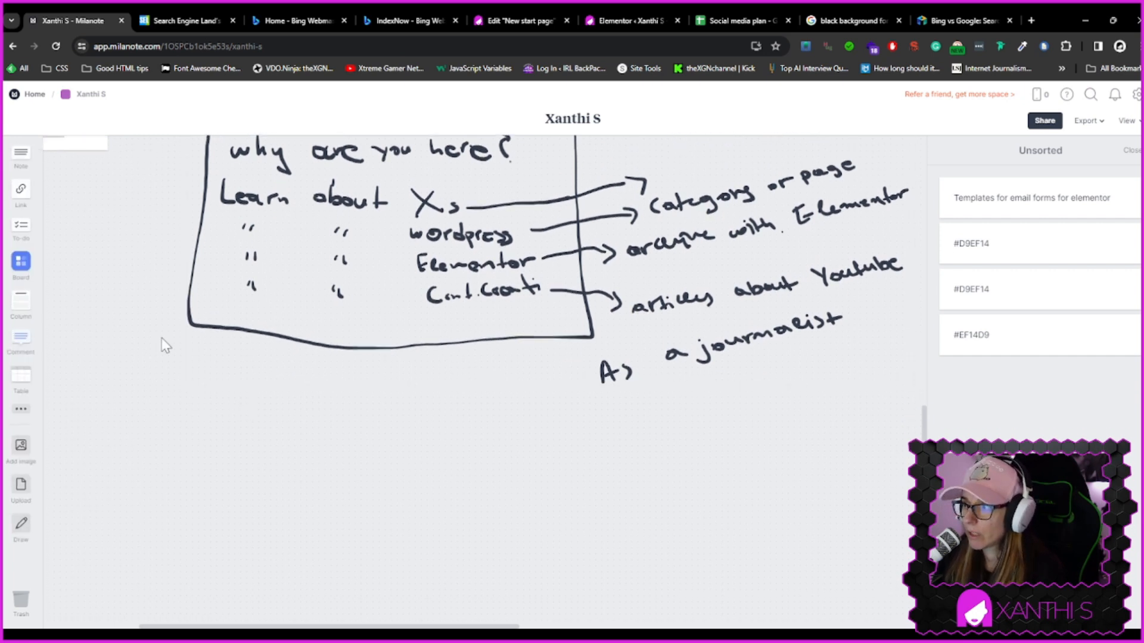
pyautogui.click(21, 524)
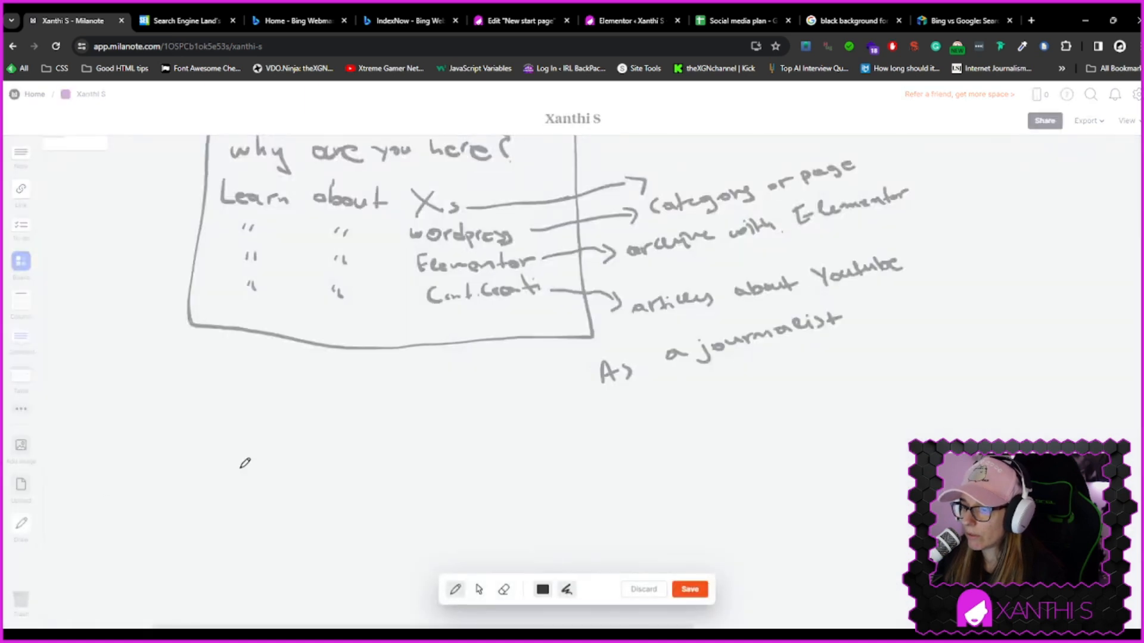
pyautogui.moveTo(213, 381); pyautogui.dragTo(226, 614)
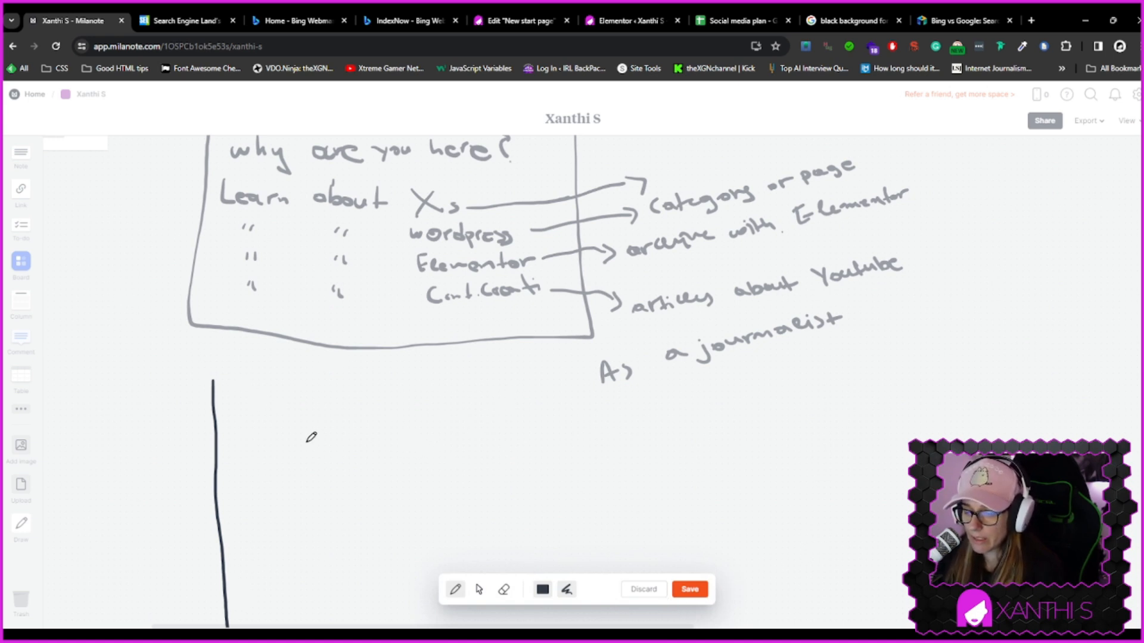
pyautogui.moveTo(214, 379)
pyautogui.mouseDown()
pyautogui.moveTo(494, 377)
pyautogui.moveTo(557, 429)
pyautogui.moveTo(581, 611)
pyautogui.moveTo(451, 628)
pyautogui.mouseUp()
pyautogui.moveTo(245, 624); pyautogui.dragTo(225, 625)
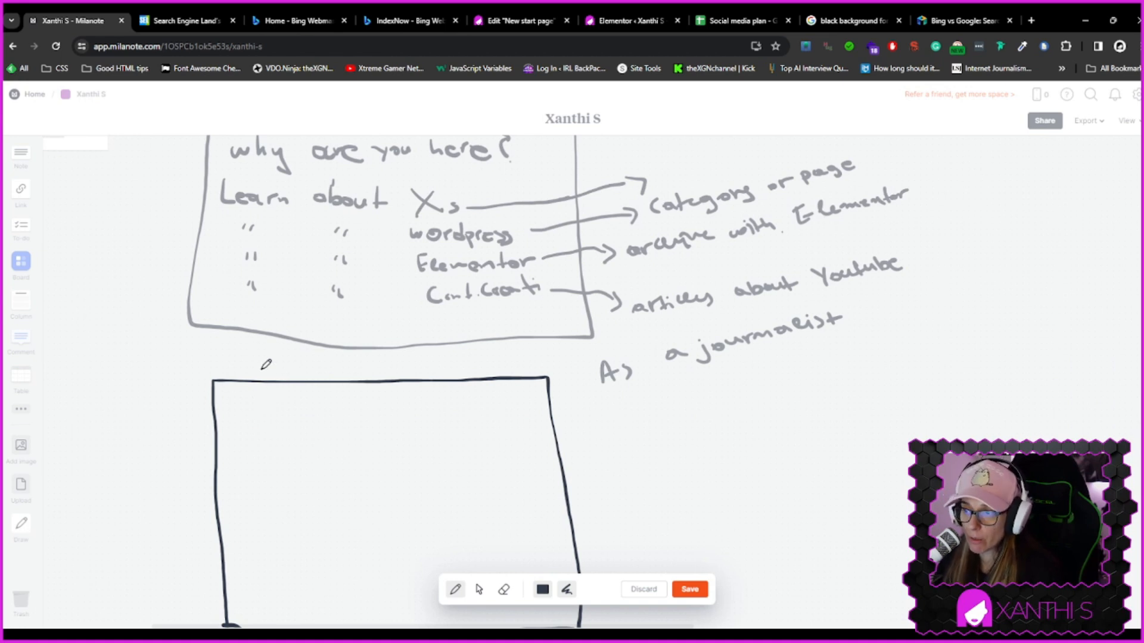
# Write "Generic info about Wordpress AND explain .com vs .org" inside the new box
pyautogui.moveTo(256, 412)
pyautogui.mouseDown()
pyautogui.moveTo(253, 429)
pyautogui.moveTo(534, 424)
pyautogui.mouseUp()
pyautogui.moveTo(517, 417); pyautogui.dragTo(541, 415)
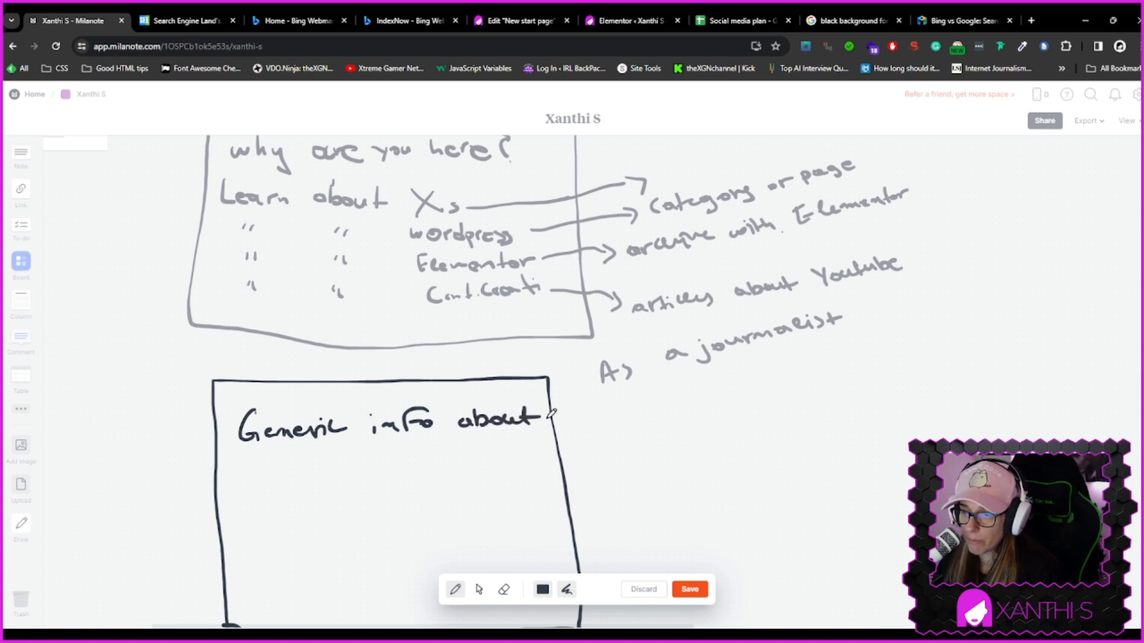
pyautogui.moveTo(248, 459)
pyautogui.mouseDown()
pyautogui.moveTo(268, 477)
pyautogui.moveTo(317, 465)
pyautogui.moveTo(329, 484)
pyautogui.moveTo(338, 465)
pyautogui.moveTo(383, 467)
pyautogui.mouseUp()
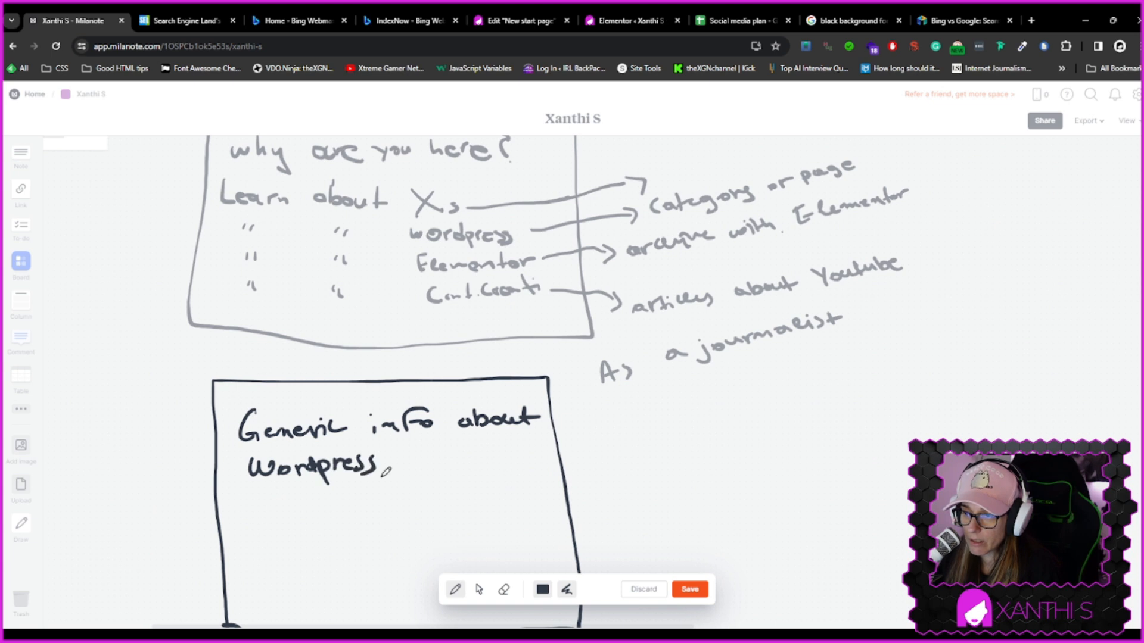
pyautogui.moveTo(237, 546)
pyautogui.mouseDown()
pyautogui.moveTo(256, 544)
pyautogui.moveTo(274, 522)
pyautogui.moveTo(296, 523)
pyautogui.moveTo(282, 538)
pyautogui.moveTo(381, 536)
pyautogui.moveTo(384, 517)
pyautogui.moveTo(420, 524)
pyautogui.moveTo(448, 514)
pyautogui.mouseUp()
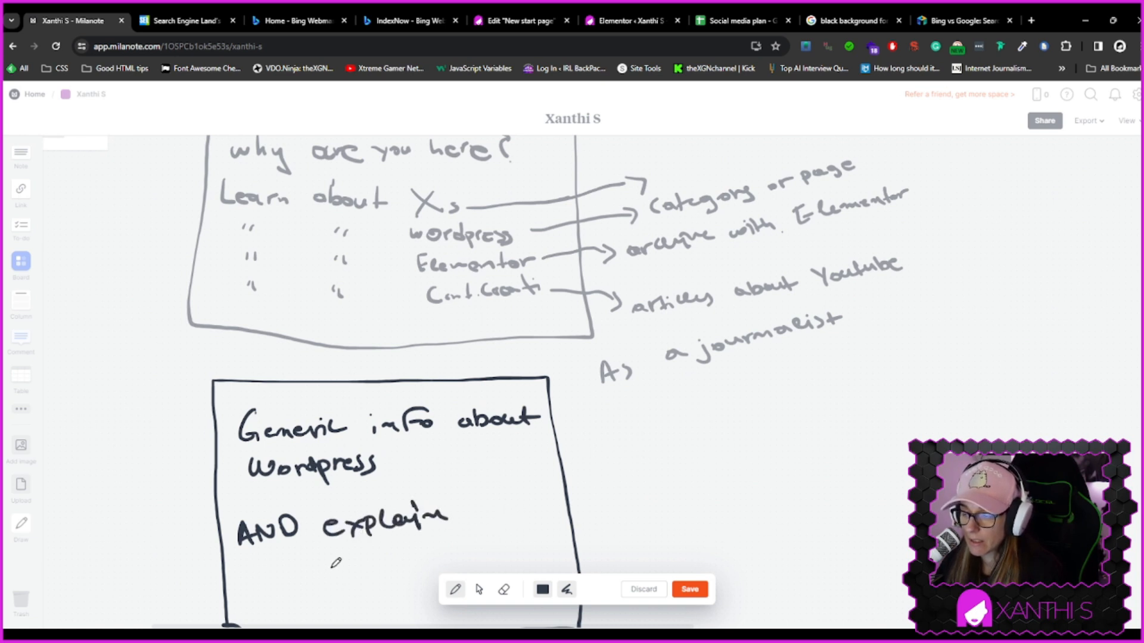
pyautogui.moveTo(279, 571)
pyautogui.mouseDown()
pyautogui.moveTo(372, 573)
pyautogui.moveTo(387, 560)
pyautogui.moveTo(381, 574)
pyautogui.mouseUp()
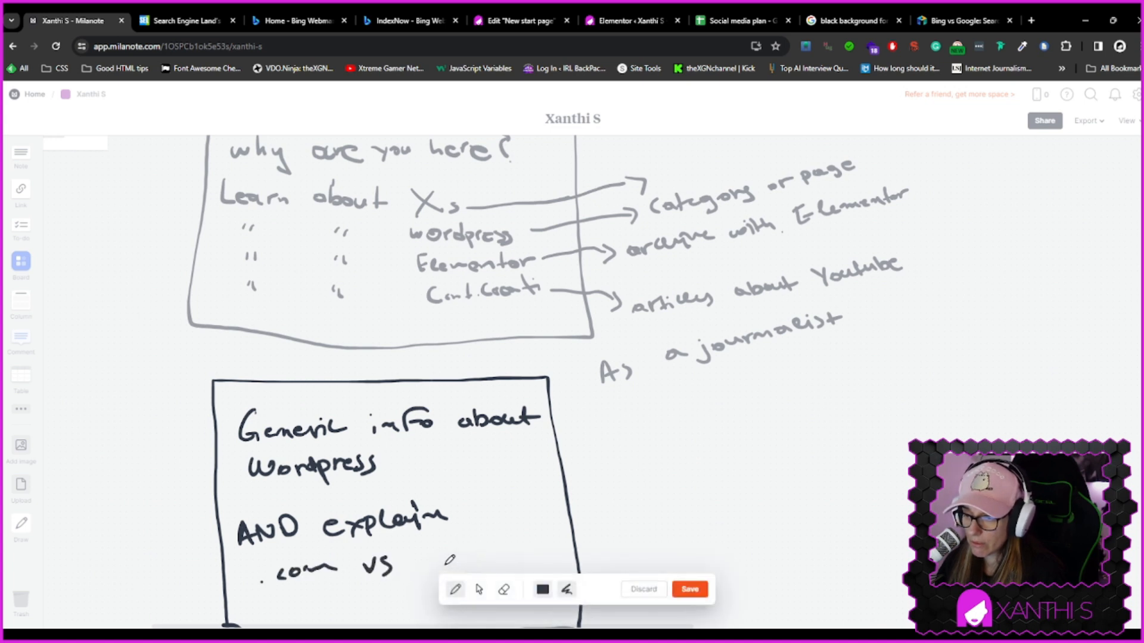
pyautogui.moveTo(460, 552)
pyautogui.mouseDown()
pyautogui.moveTo(480, 553)
pyautogui.moveTo(488, 571)
pyautogui.mouseUp()
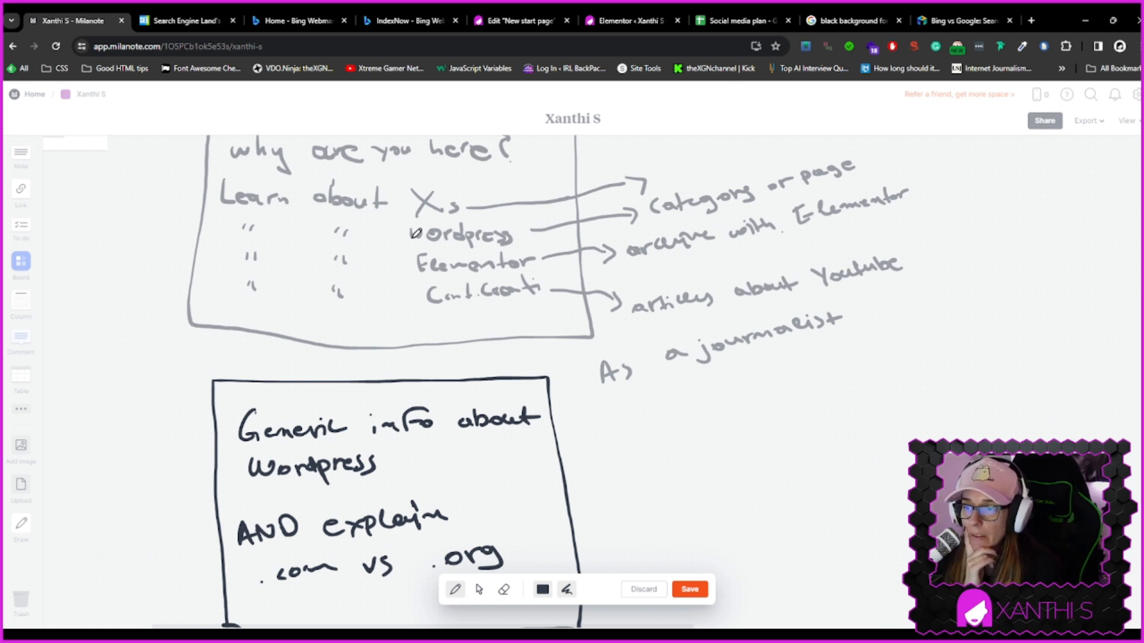
# Draw a second rectangular box beside the first one
pyautogui.moveTo(636, 391); pyautogui.dragTo(657, 615)
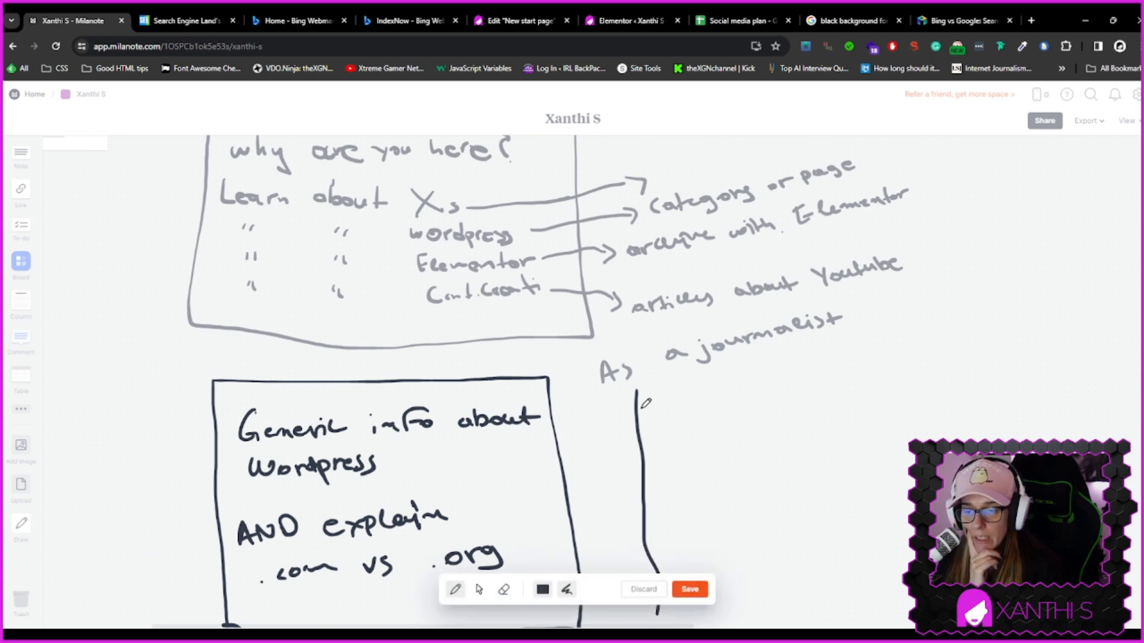
pyautogui.moveTo(650, 386); pyautogui.dragTo(837, 378)
pyautogui.moveTo(841, 419); pyautogui.dragTo(829, 477)
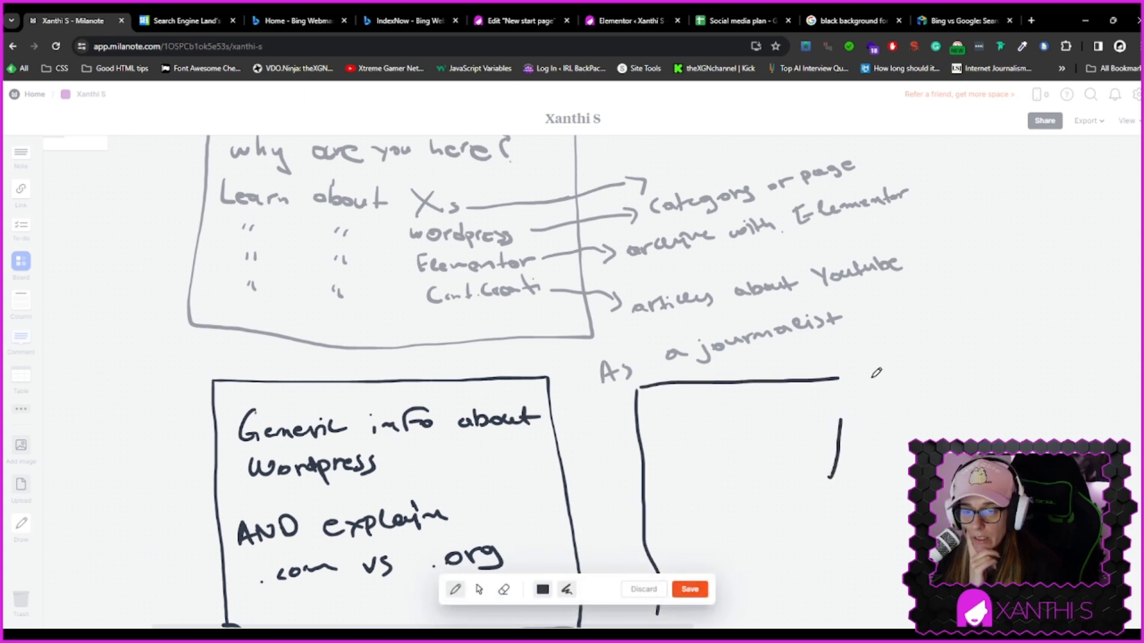
pyautogui.moveTo(849, 372)
pyautogui.mouseDown()
pyautogui.moveTo(837, 577)
pyautogui.moveTo(790, 619)
pyautogui.moveTo(684, 626)
pyautogui.mouseUp()
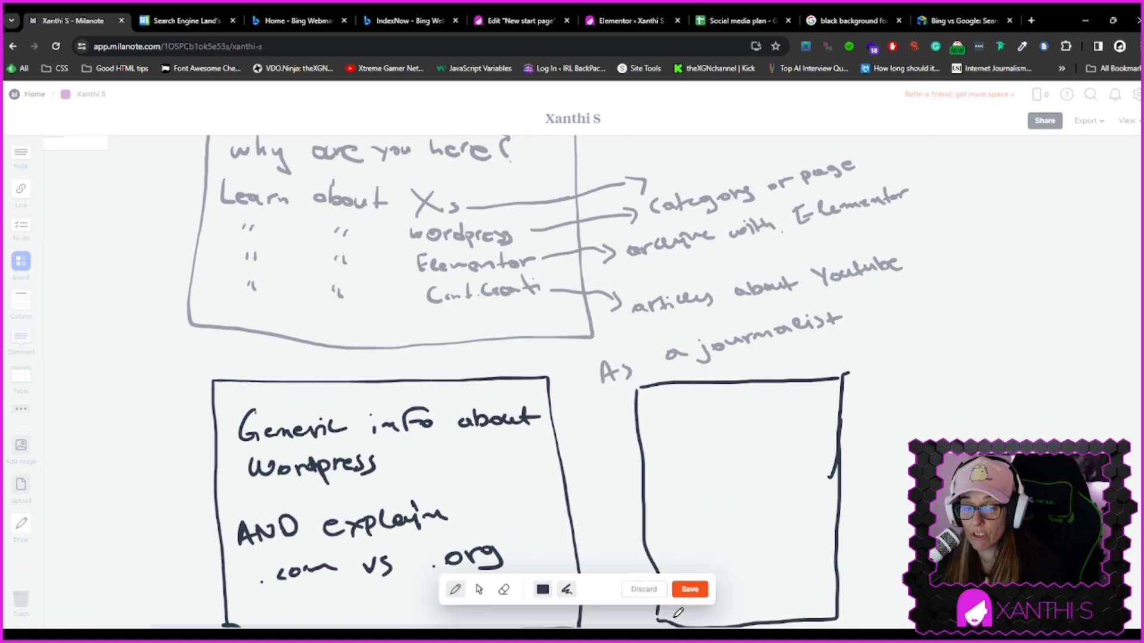
# Write "General info about Elementor" and "Link to articles" in the second box, and "link to articles" in the first box
pyautogui.click(526, 18)
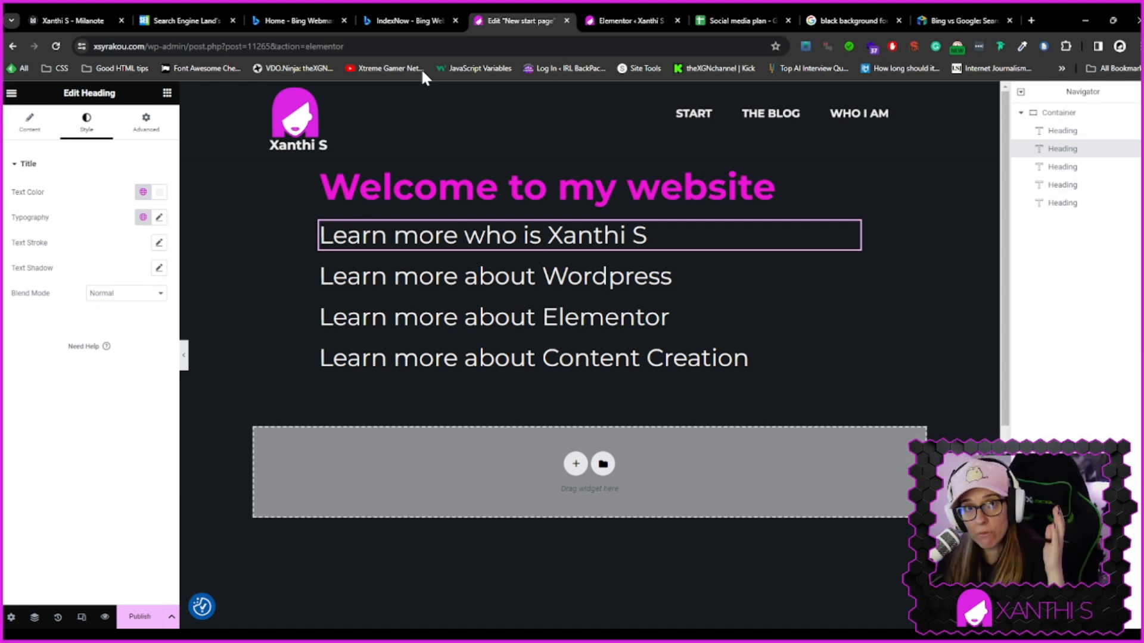
pyautogui.click(76, 18)
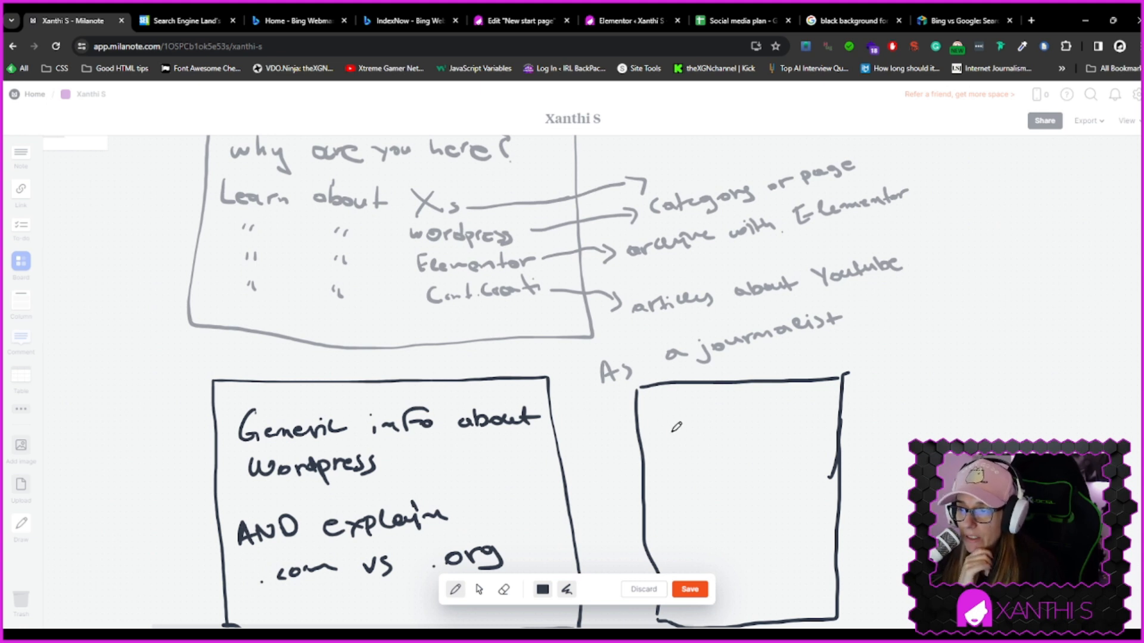
pyautogui.moveTo(666, 404)
pyautogui.mouseDown()
pyautogui.moveTo(668, 426)
pyautogui.moveTo(794, 422)
pyautogui.mouseUp()
pyautogui.moveTo(819, 404)
pyautogui.mouseDown()
pyautogui.moveTo(799, 420)
pyautogui.moveTo(814, 415)
pyautogui.mouseUp()
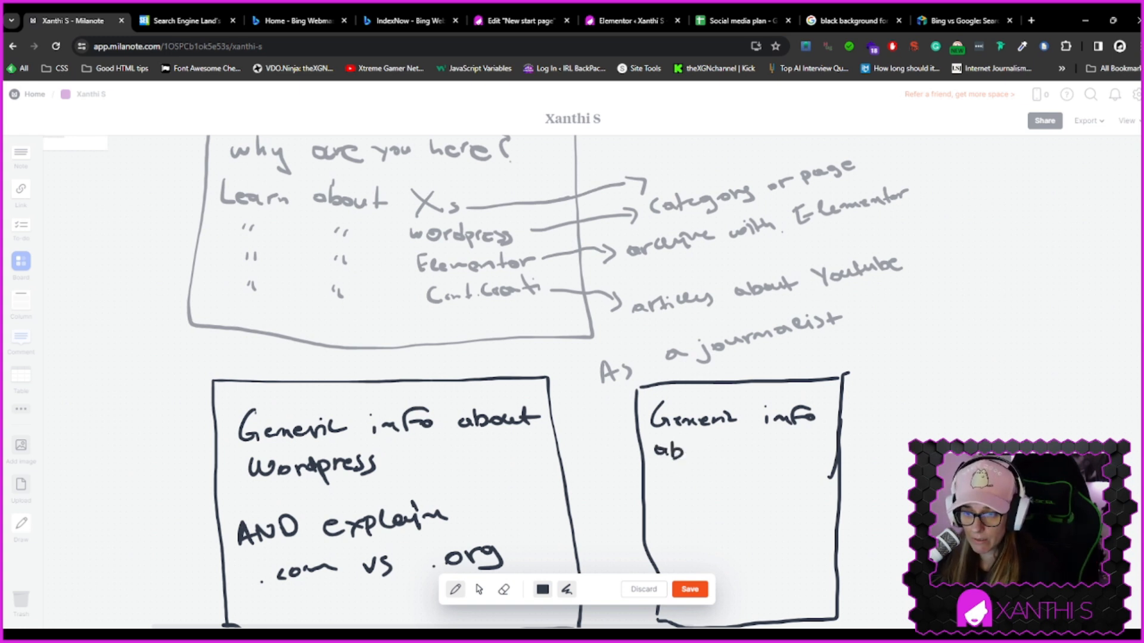
pyautogui.moveTo(698, 453); pyautogui.dragTo(843, 451)
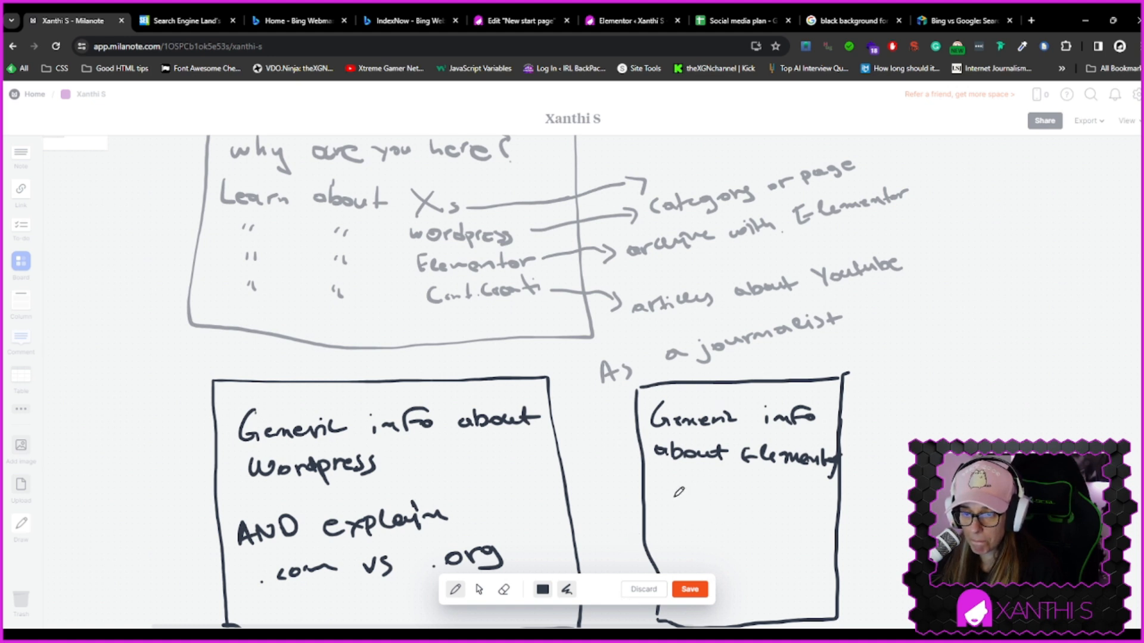
pyautogui.moveTo(670, 502); pyautogui.dragTo(699, 523)
pyautogui.moveTo(703, 508)
pyautogui.mouseDown()
pyautogui.moveTo(716, 522)
pyautogui.moveTo(749, 510)
pyautogui.mouseUp()
pyautogui.moveTo(745, 512); pyautogui.dragTo(826, 514)
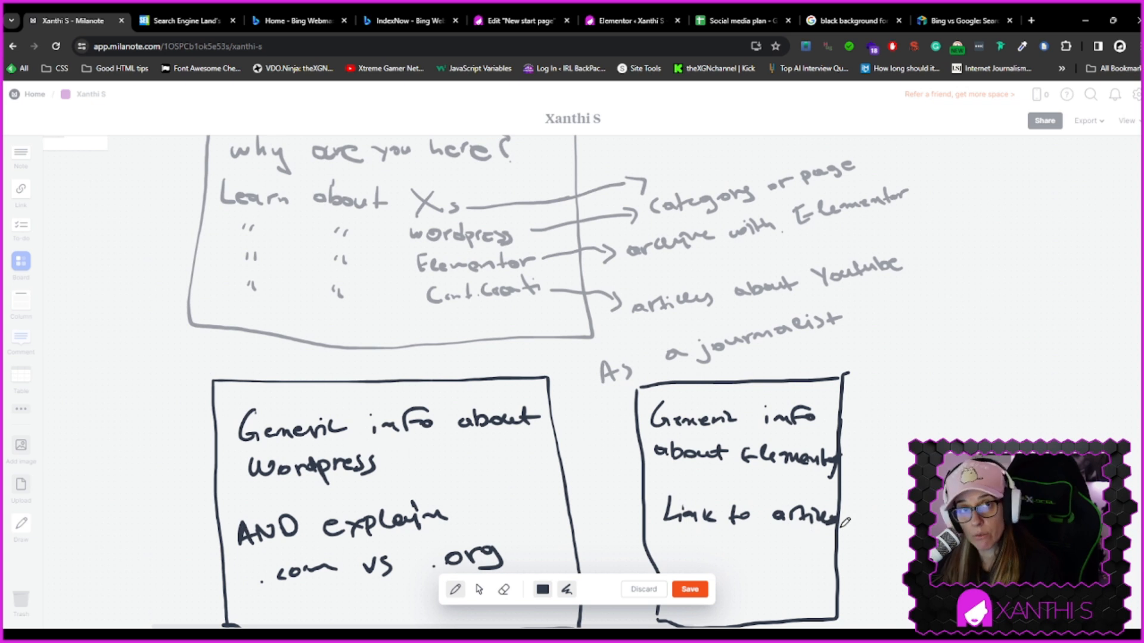
pyautogui.moveTo(296, 617)
pyautogui.mouseDown()
pyautogui.moveTo(301, 601)
pyautogui.moveTo(456, 598)
pyautogui.mouseUp()
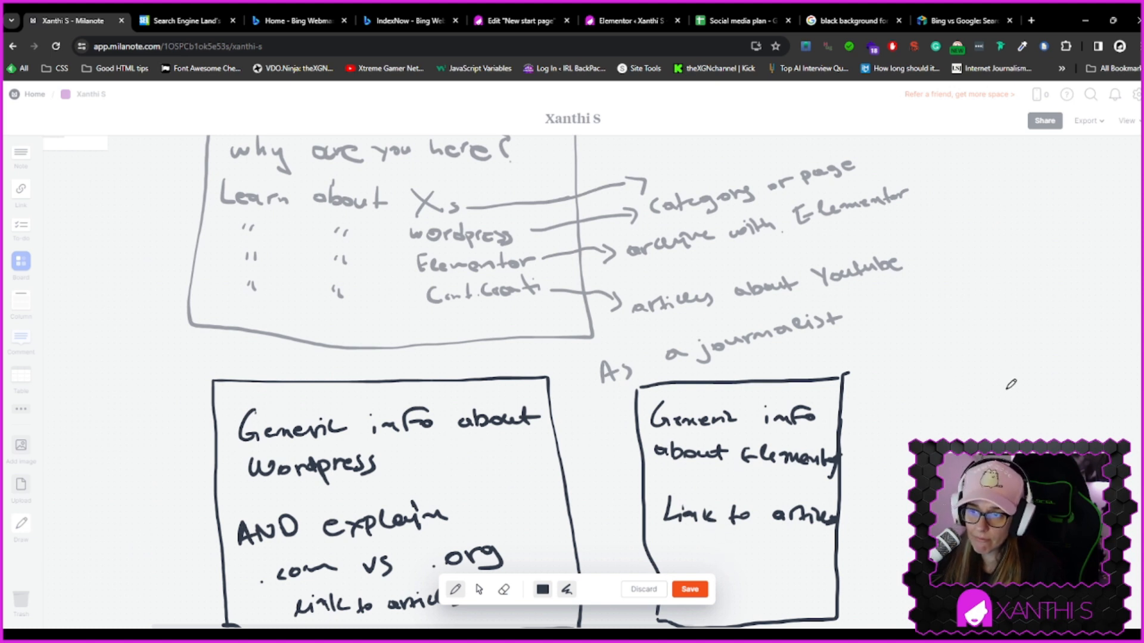
# Draw a third box to the right and title it "Content Creation"
pyautogui.moveTo(891, 365); pyautogui.dragTo(878, 611)
pyautogui.moveTo(896, 364)
pyautogui.mouseDown()
pyautogui.moveTo(1121, 357)
pyautogui.moveTo(1107, 444)
pyautogui.mouseUp()
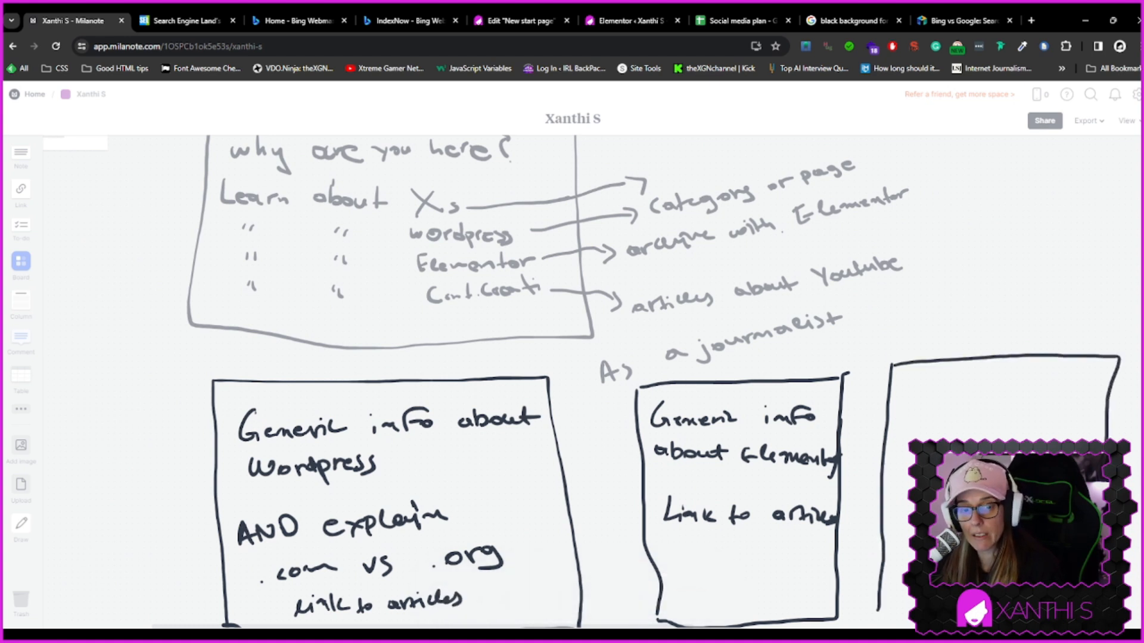
pyautogui.moveTo(917, 614); pyautogui.dragTo(879, 612)
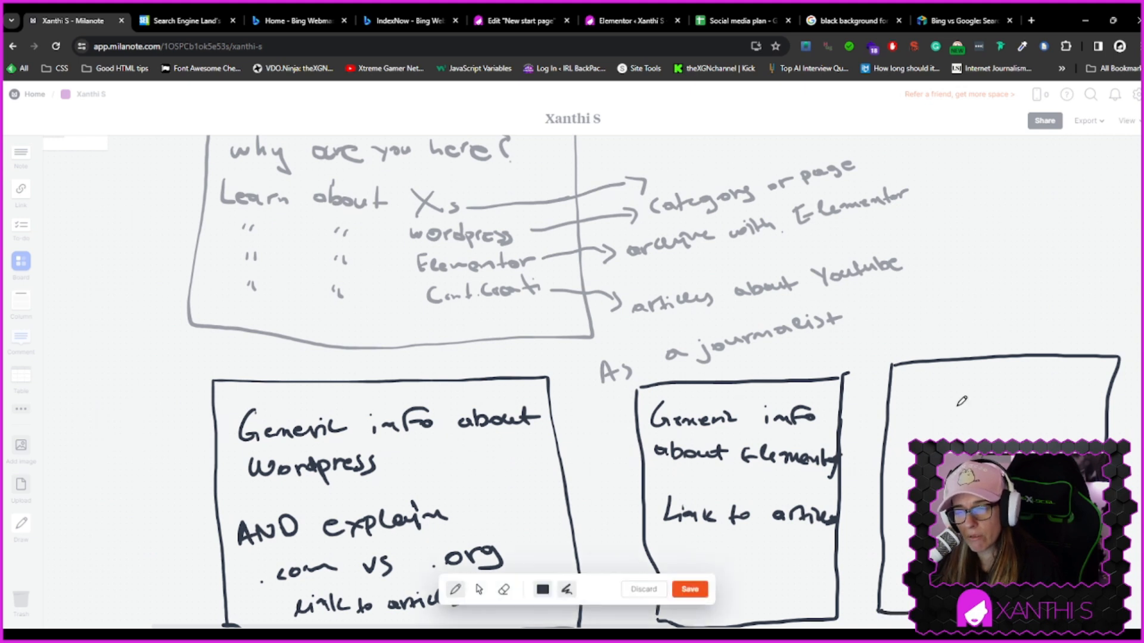
pyautogui.moveTo(937, 377)
pyautogui.mouseDown()
pyautogui.moveTo(940, 398)
pyautogui.moveTo(1036, 388)
pyautogui.moveTo(1049, 400)
pyautogui.moveTo(1113, 399)
pyautogui.mouseUp()
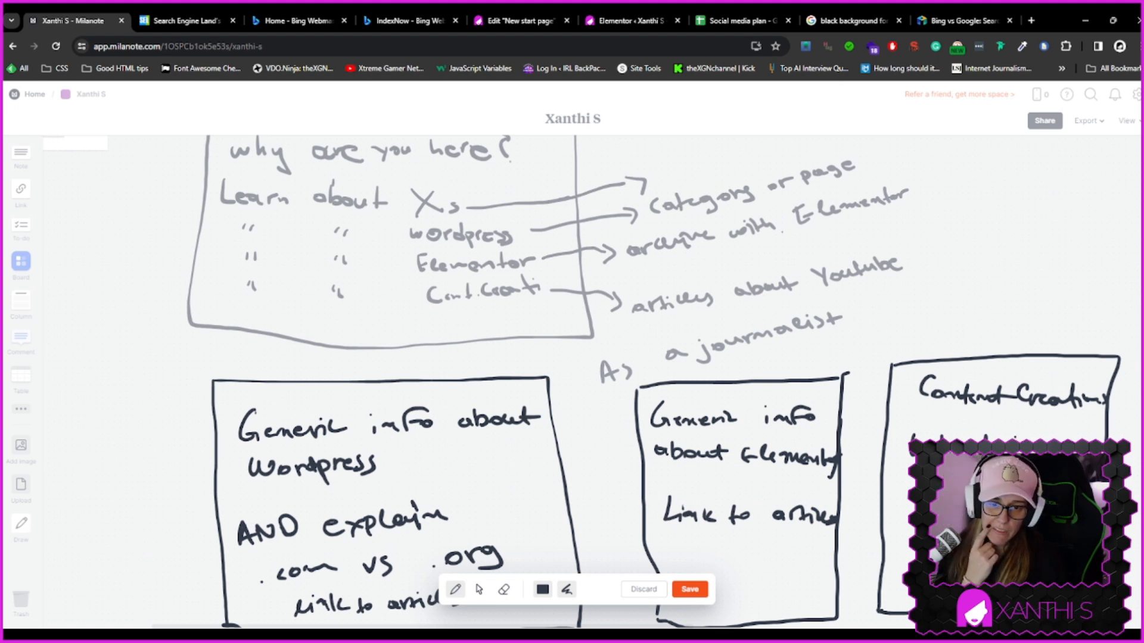
pyautogui.moveTo(899, 488)
pyautogui.mouseDown()
pyautogui.moveTo(897, 539)
pyautogui.moveTo(912, 538)
pyautogui.mouseUp()
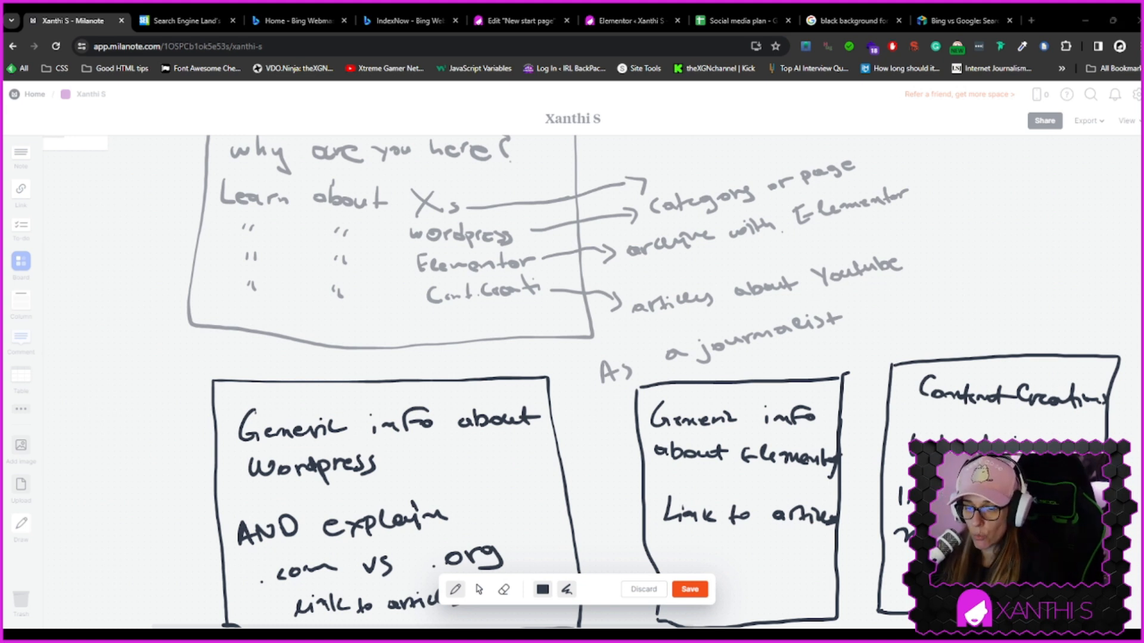
# Apply the CAPS TEXT global font to the first heading in the Elementor editor
pyautogui.click(545, 21)
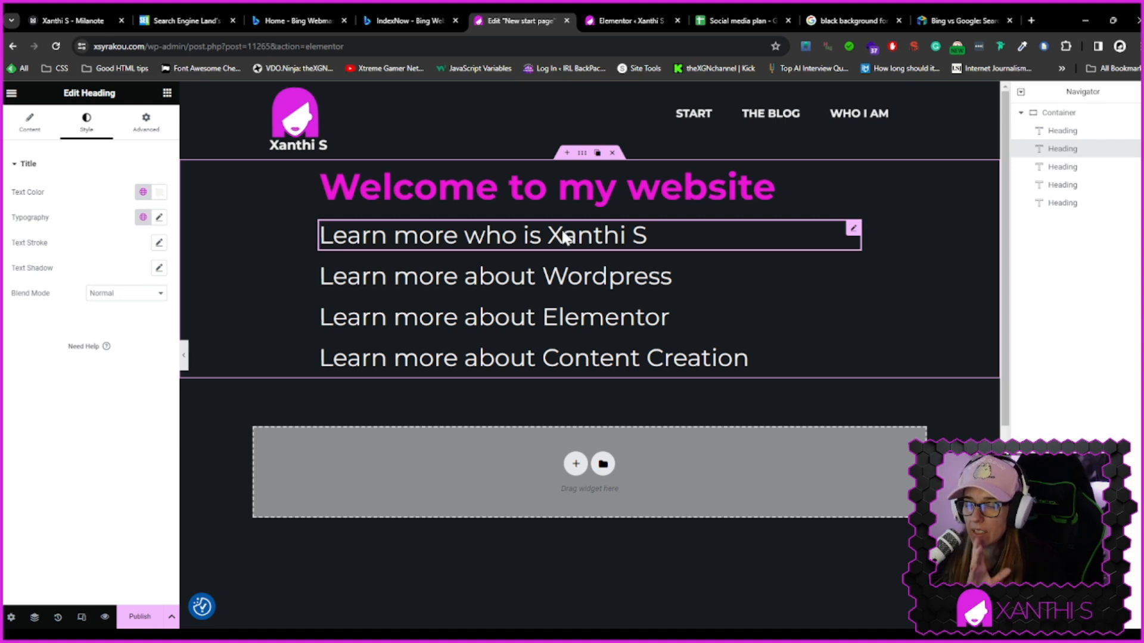
pyautogui.click(160, 218)
pyautogui.click(143, 218)
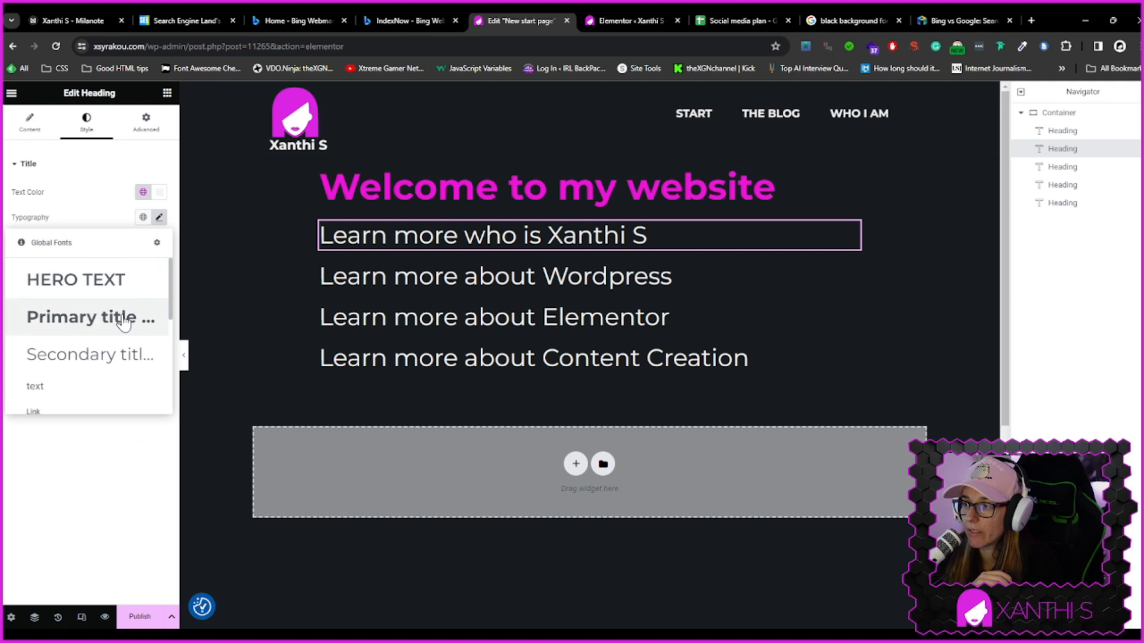
pyautogui.scroll(-3, 120, 360)
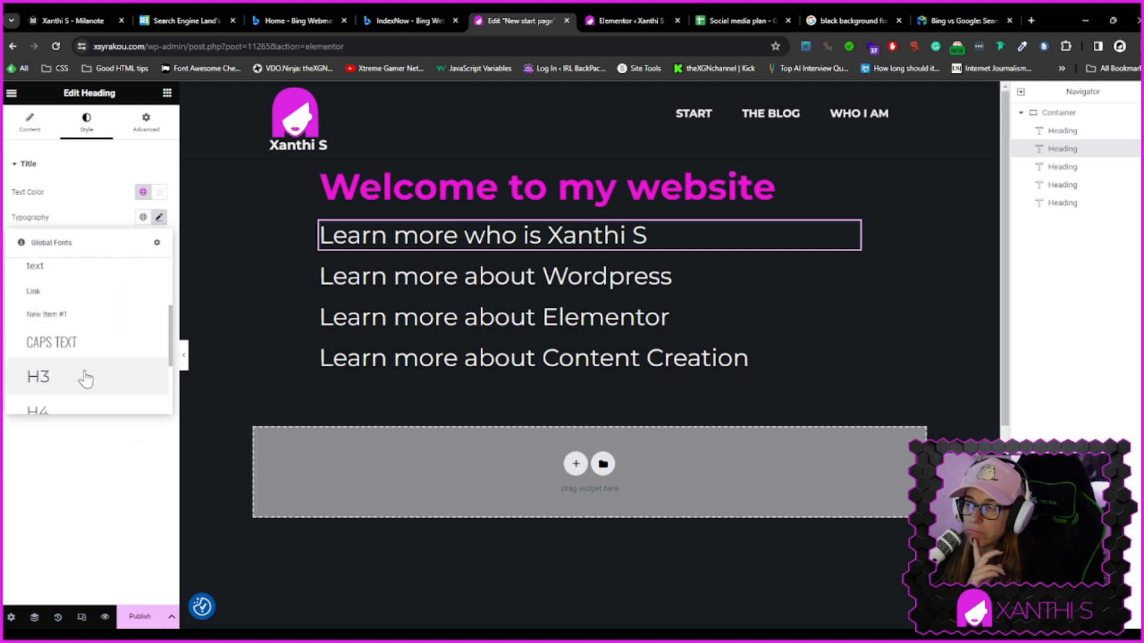
pyautogui.click(67, 351)
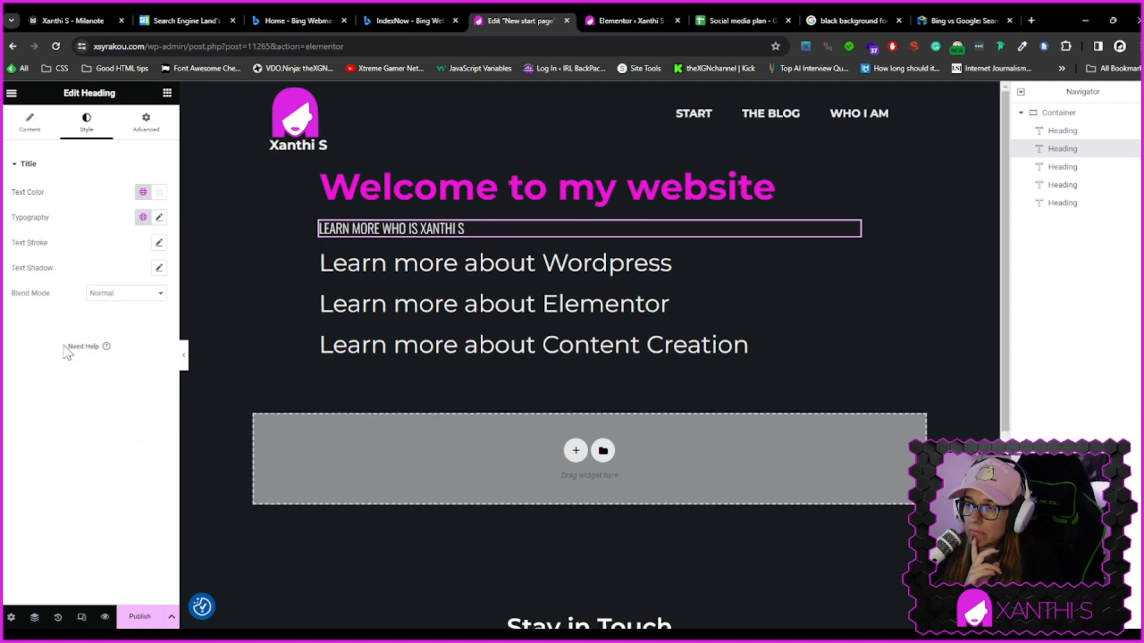
# Give the first heading custom Montserrat typography at size 30 px instead of a global font
pyautogui.click(142, 220)
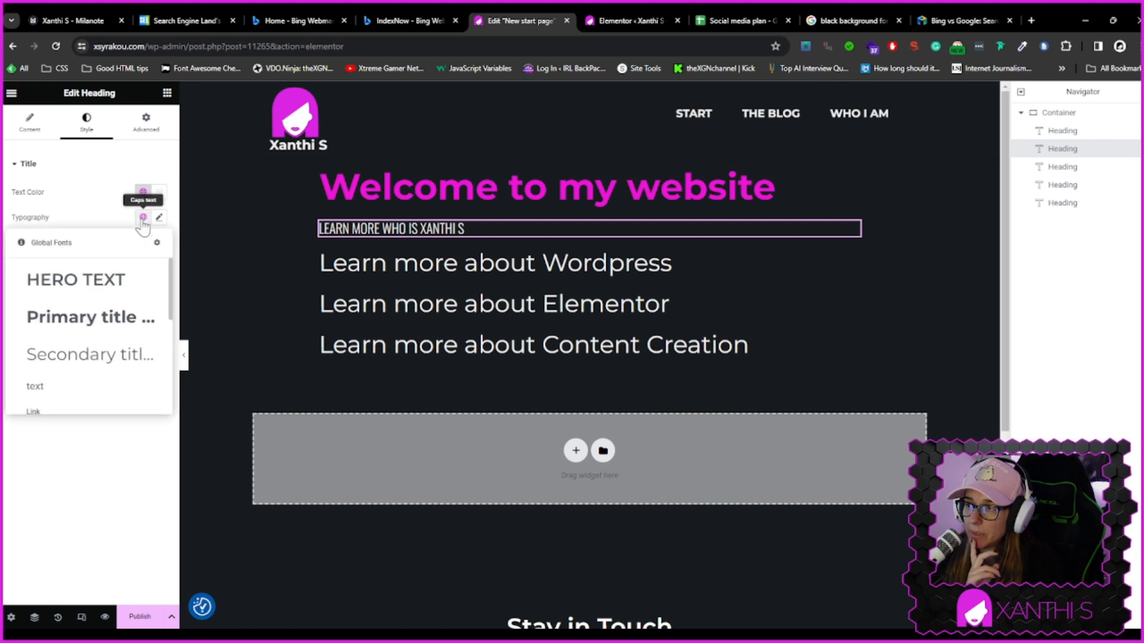
pyautogui.click(93, 356)
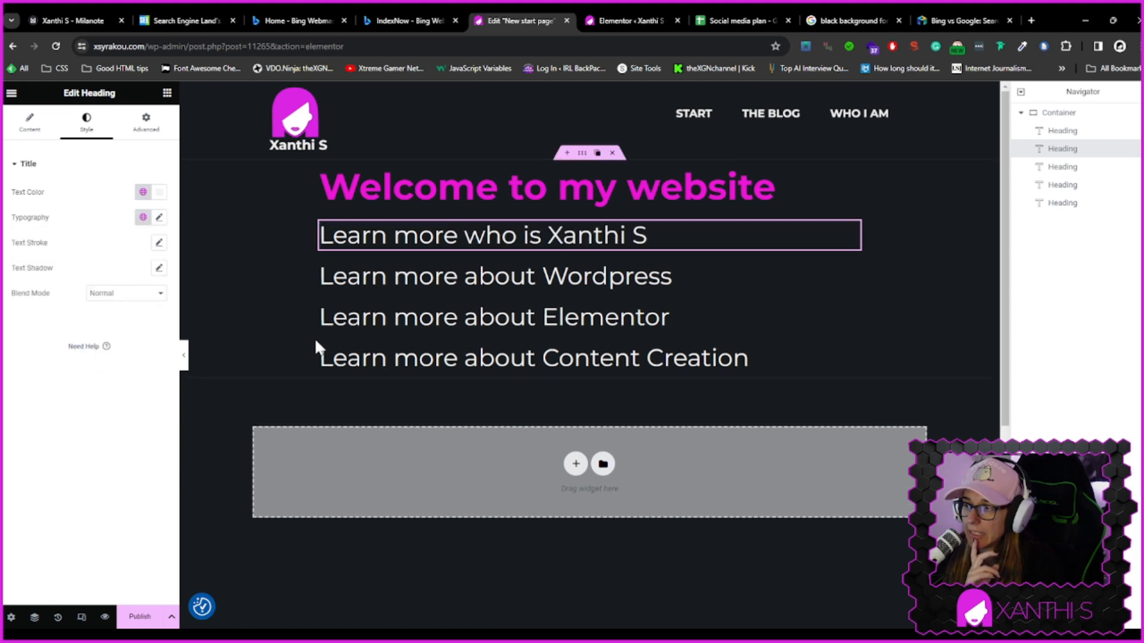
pyautogui.click(159, 217)
pyautogui.moveTo(39, 311); pyautogui.dragTo(34, 312)
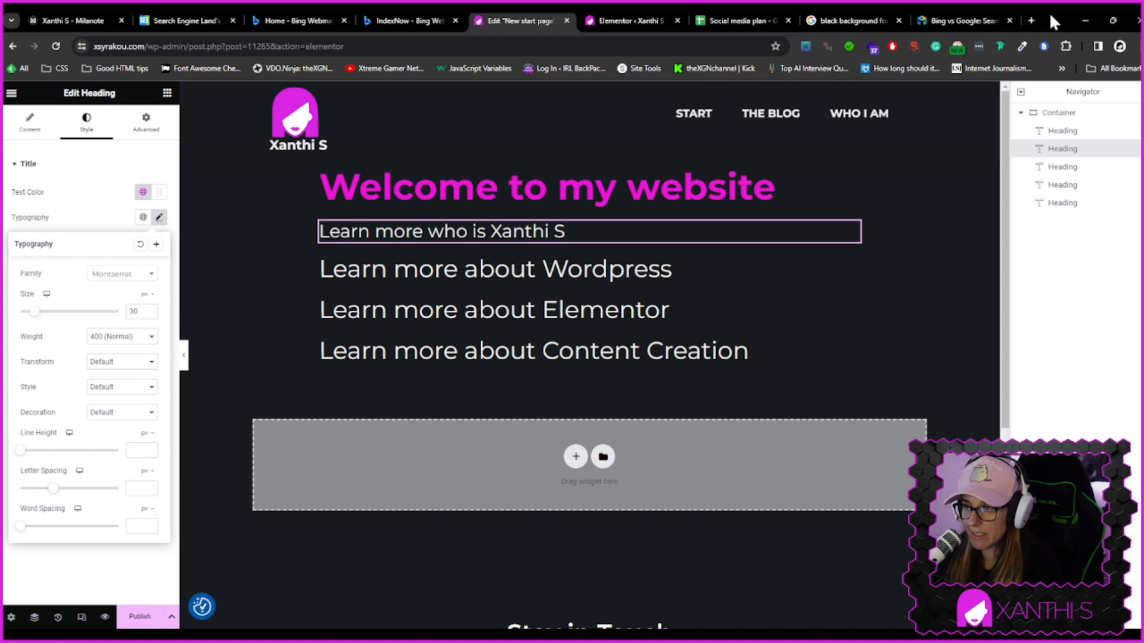
# Open a new browser tab and search Google for "dribbble web design"
pyautogui.click(1031, 19)
pyautogui.write('dribble web')
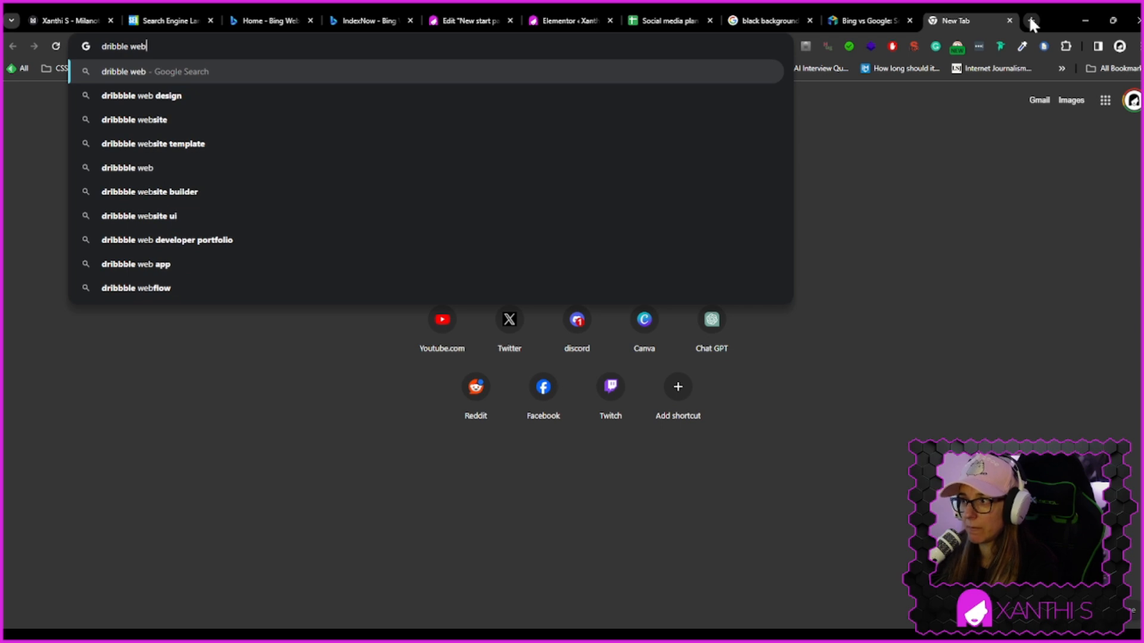
pyautogui.press('Down')
pyautogui.press('Return')
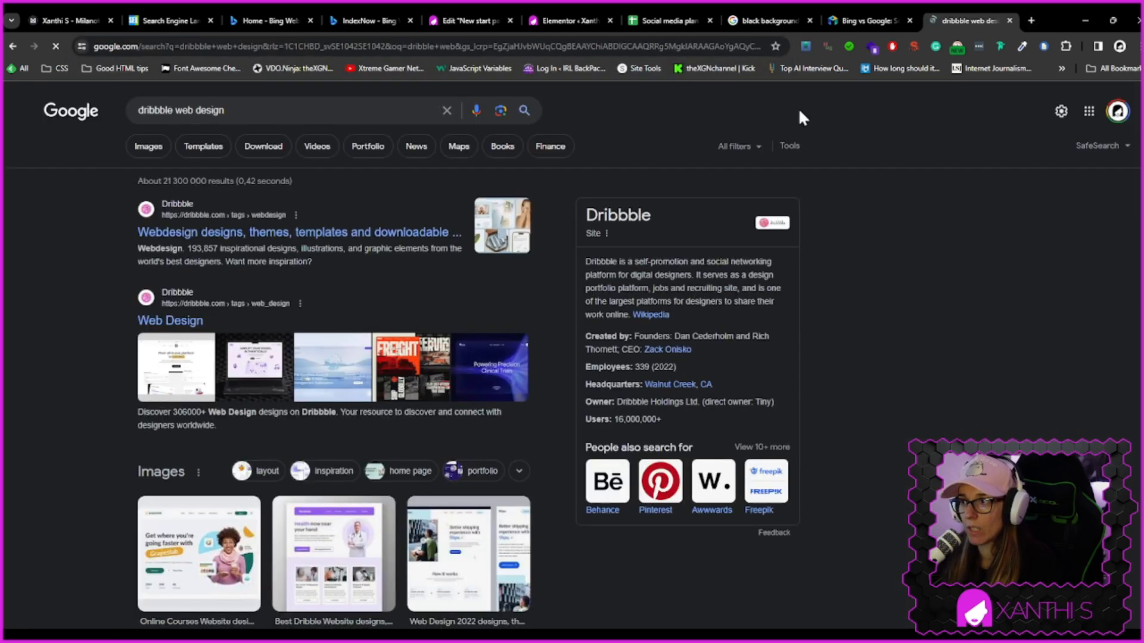
# Open the Dribbble web design page and sign in to Dribbble with a Google account
pyautogui.click(357, 234)
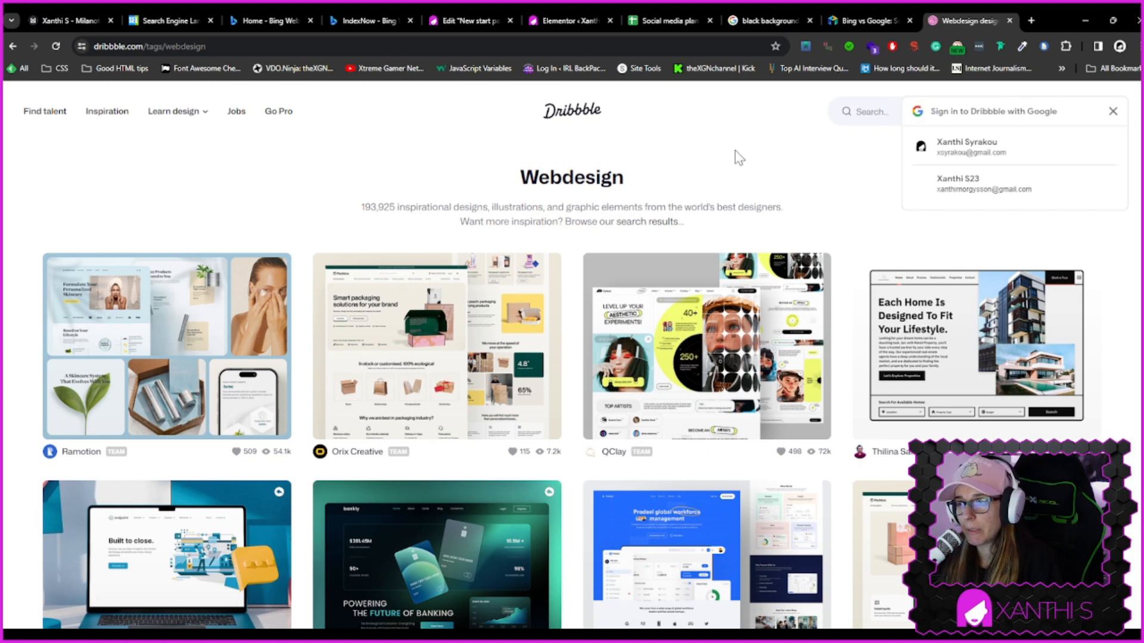
pyautogui.click(1109, 113)
pyautogui.click(1036, 113)
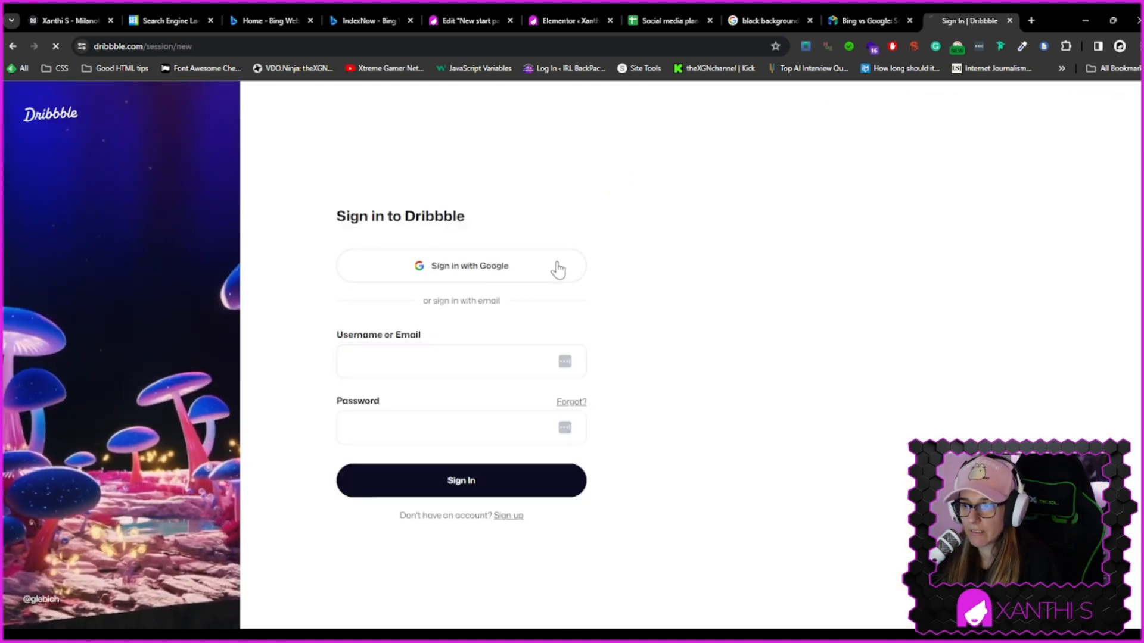
pyautogui.click(558, 269)
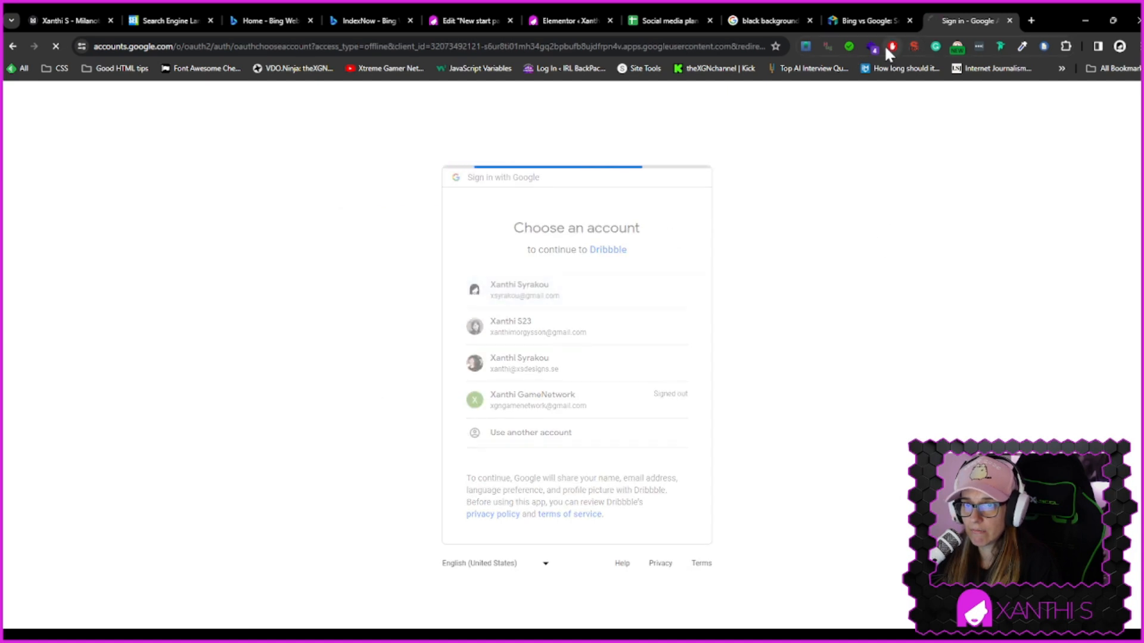
# Close the Bing vs Google article tab and search Dribbble for "minimalistic web design"
pyautogui.click(878, 22)
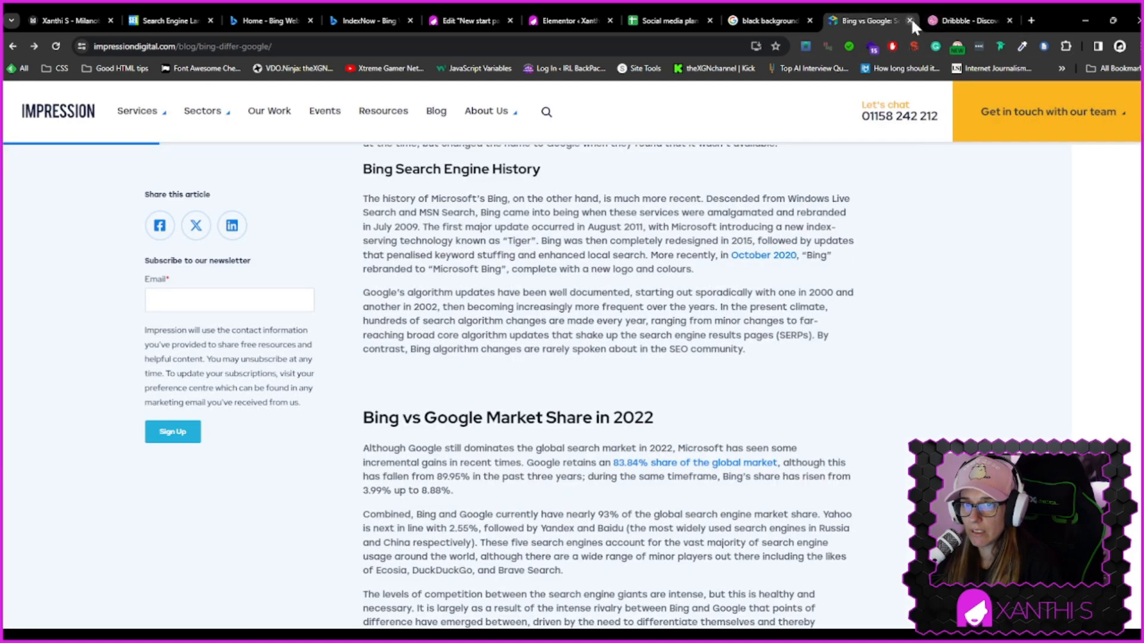
pyautogui.click(909, 18)
pyautogui.click(979, 105)
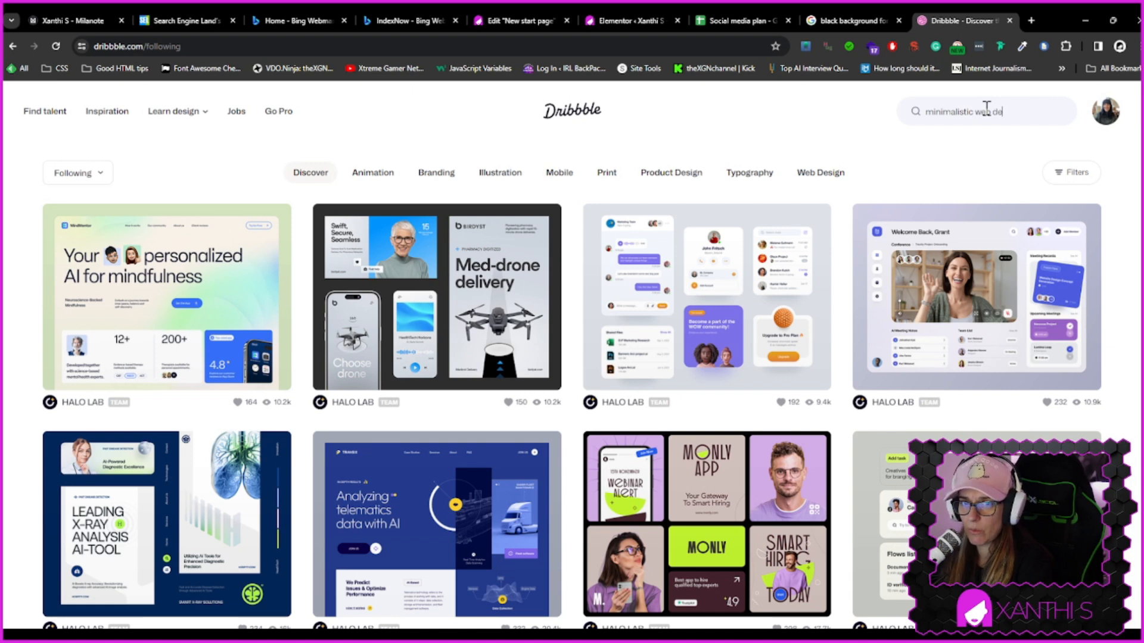
pyautogui.press('Return')
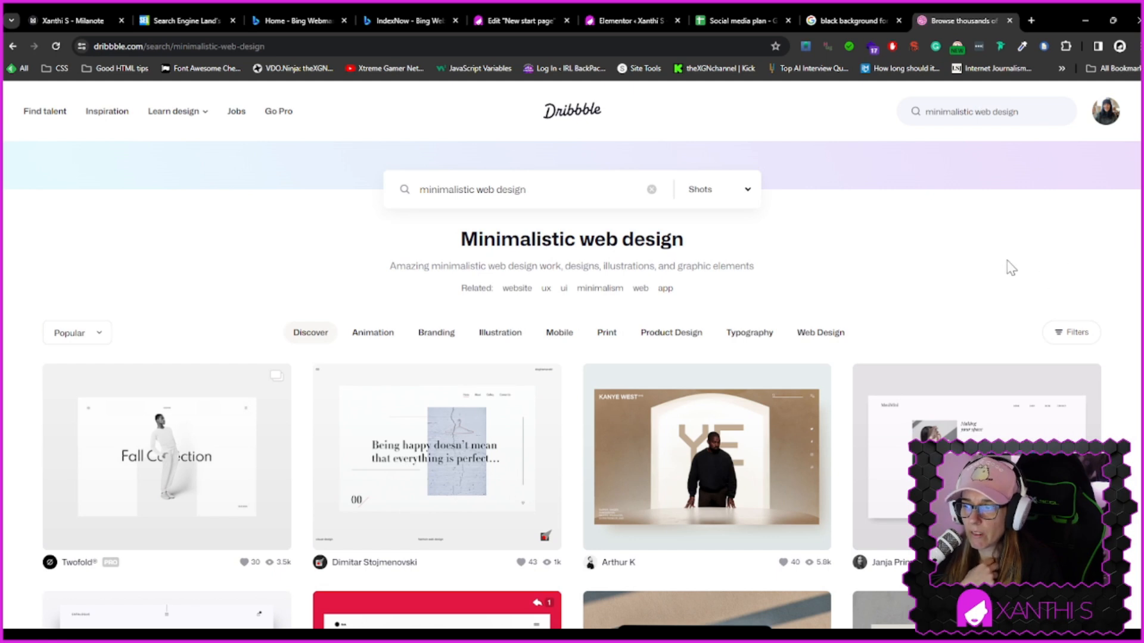
# Browse the minimalistic web design results for layout inspiration
pyautogui.scroll(-1, 907, 248)
pyautogui.scroll(-2, 911, 255)
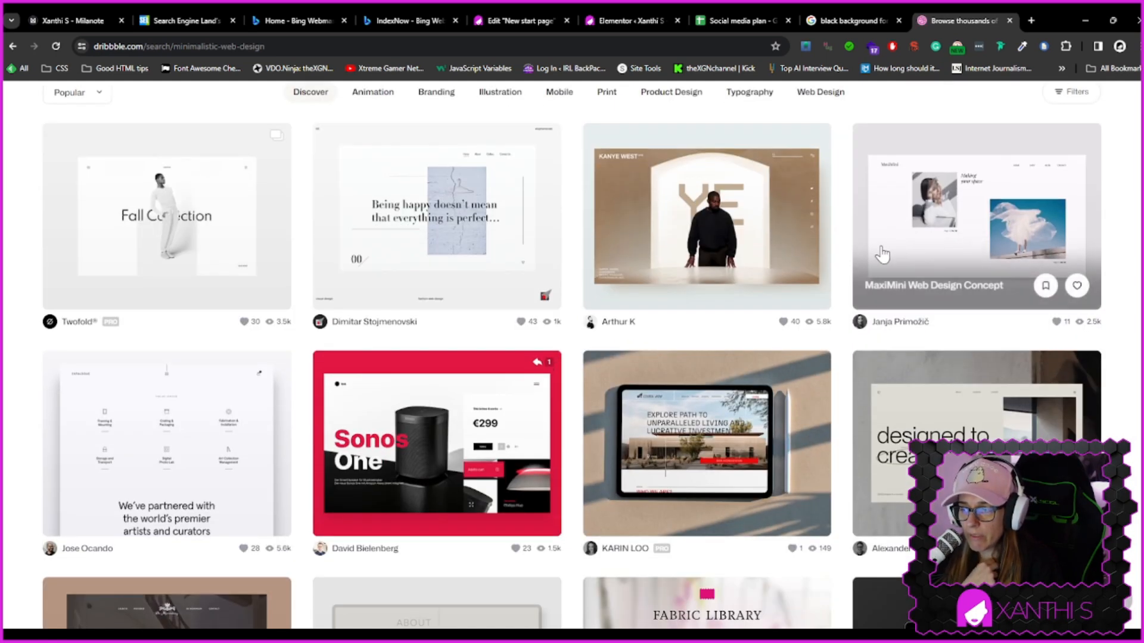
pyautogui.scroll(-2, 614, 297)
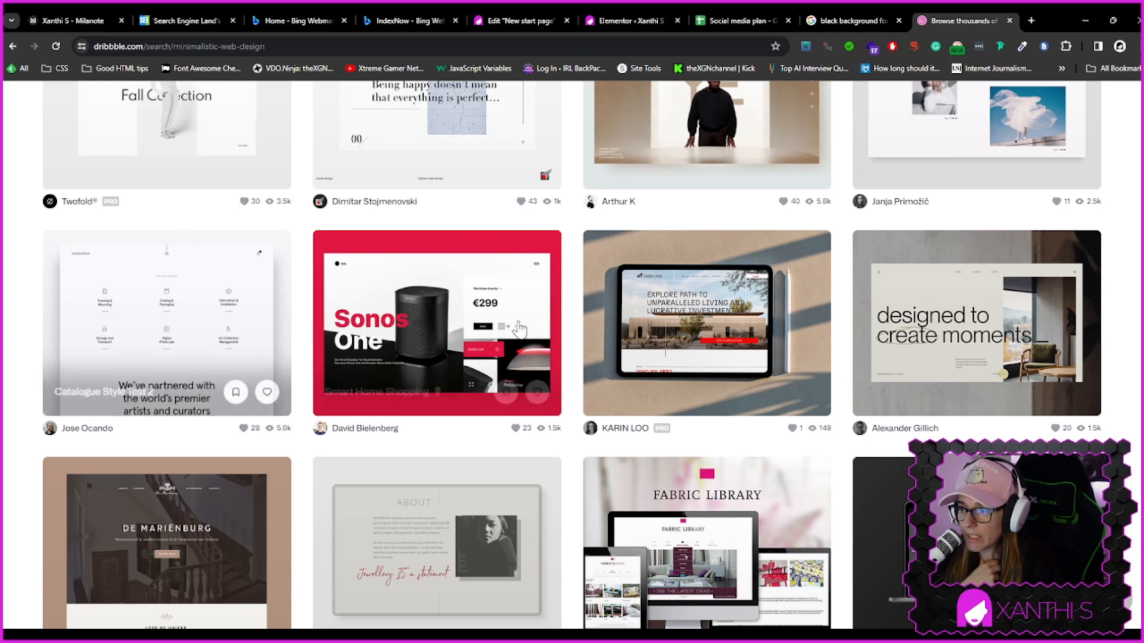
pyautogui.scroll(-4, 766, 345)
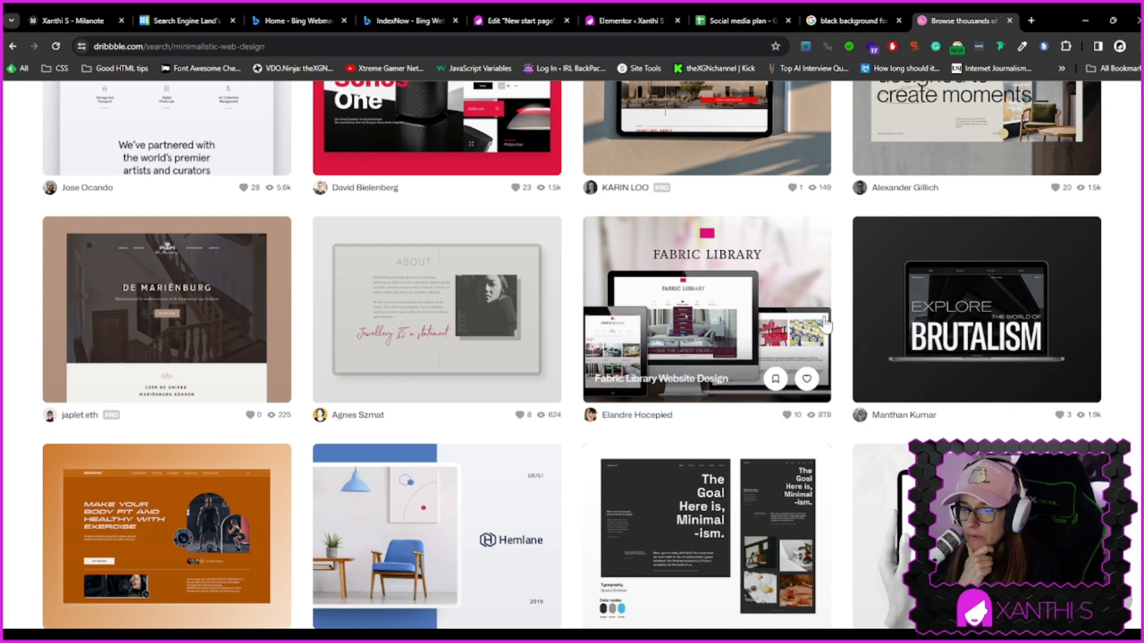
pyautogui.scroll(-3, 822, 328)
pyautogui.scroll(-6, 824, 328)
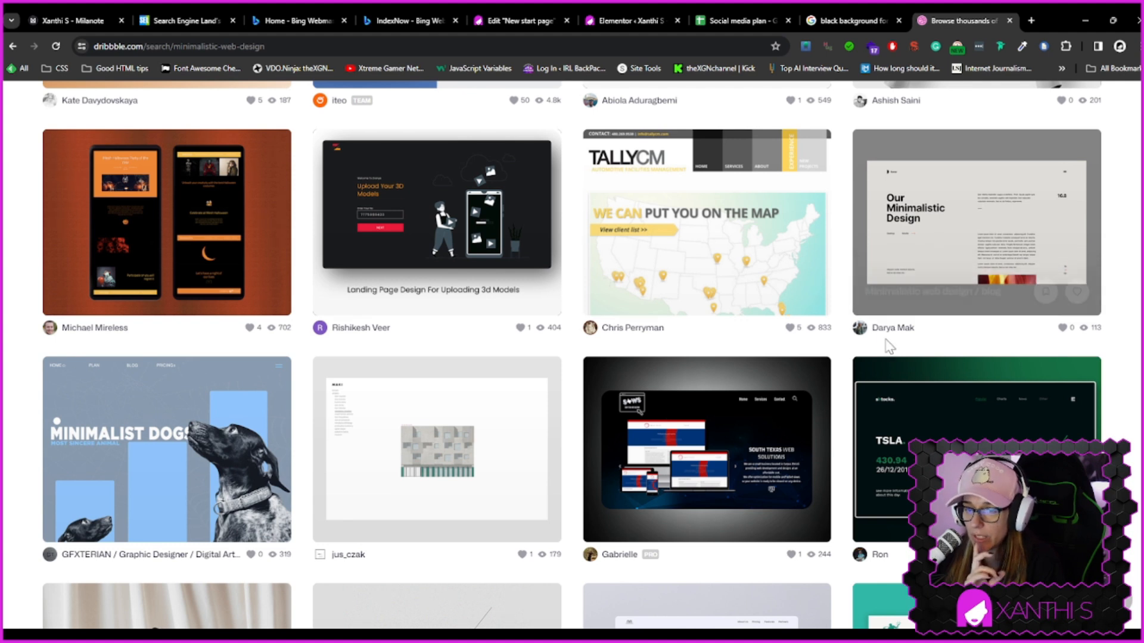
pyautogui.scroll(-3, 891, 346)
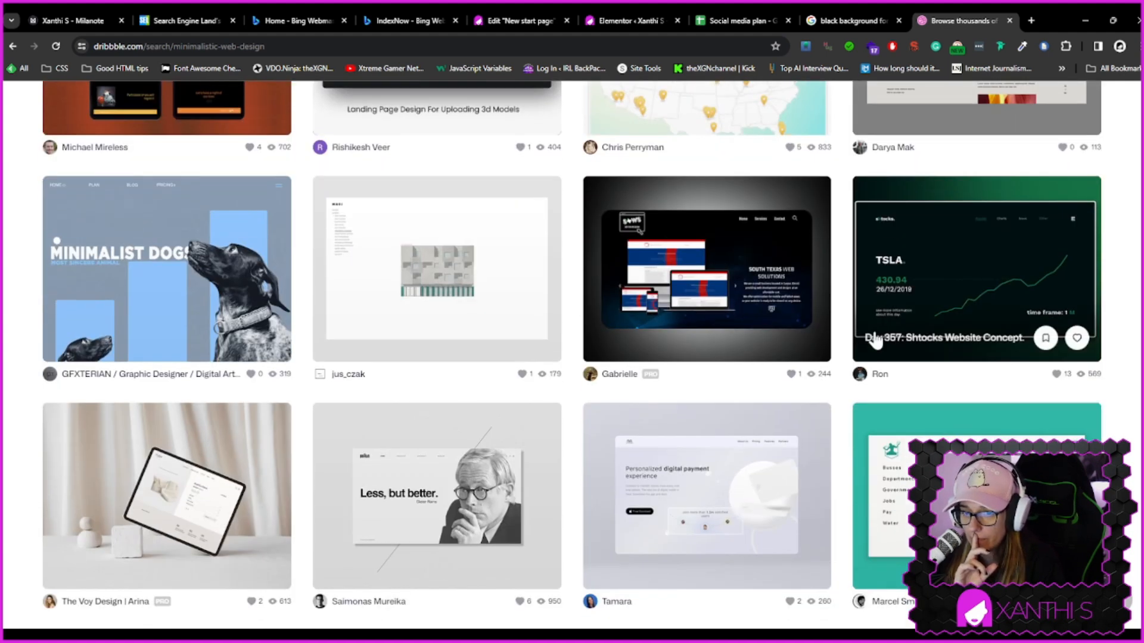
pyautogui.scroll(-3, 874, 340)
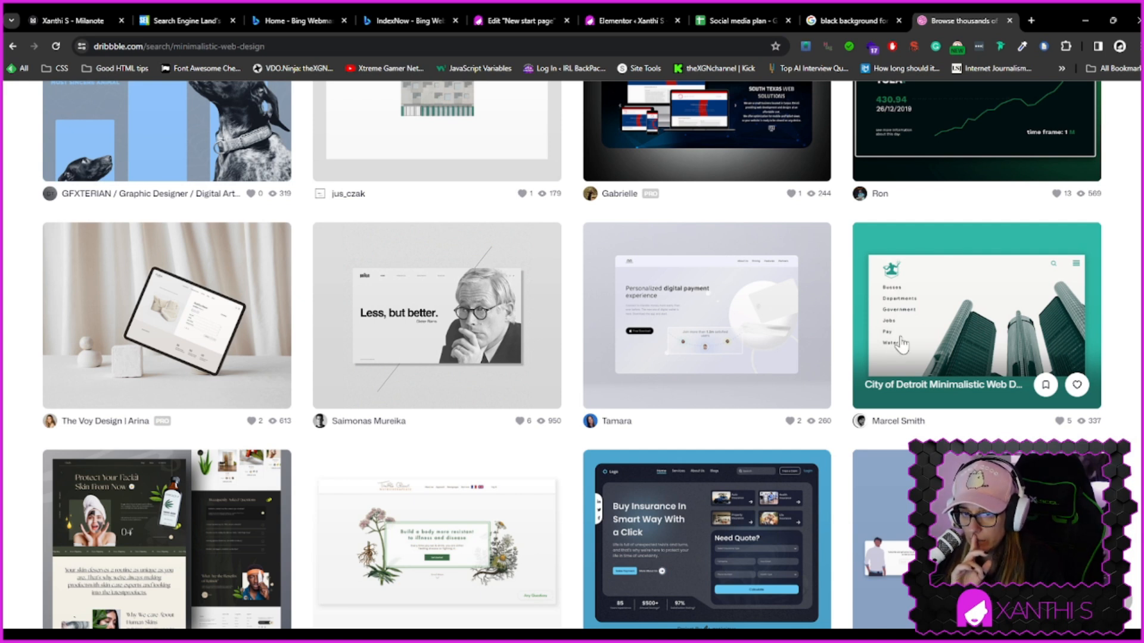
pyautogui.scroll(-3, 927, 326)
pyautogui.scroll(-3, 930, 324)
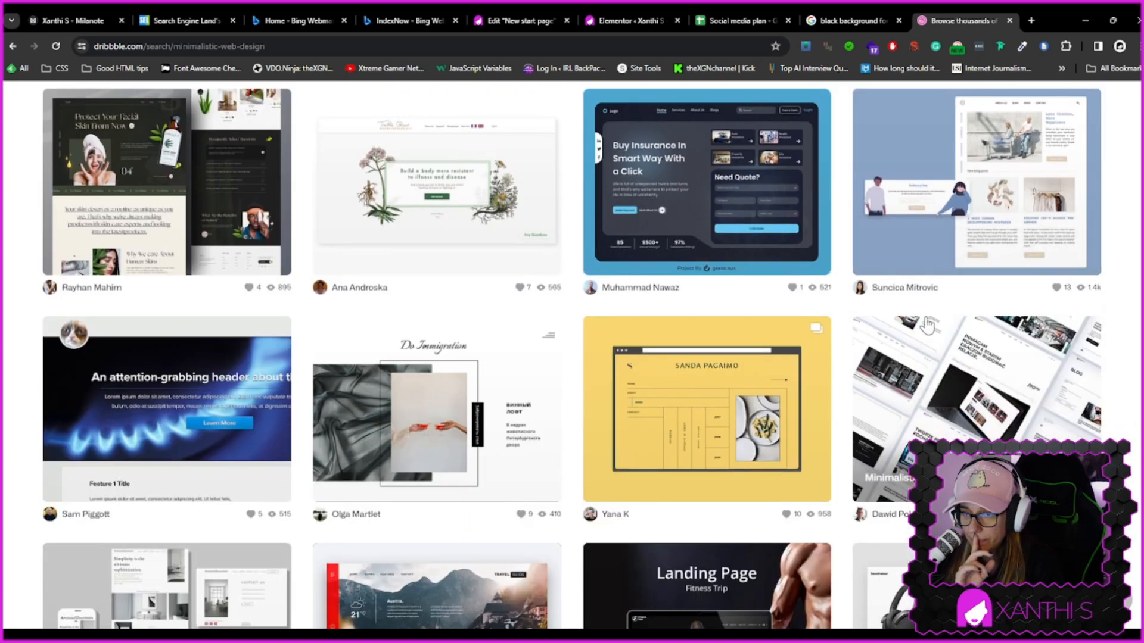
pyautogui.scroll(3, 932, 322)
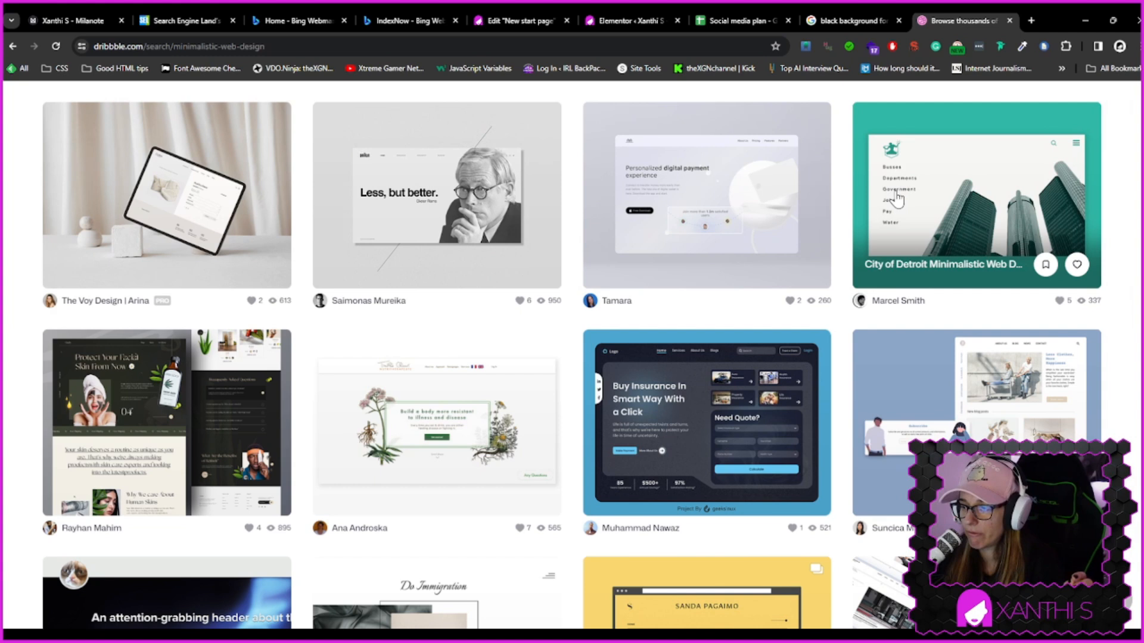
pyautogui.scroll(-7, 897, 200)
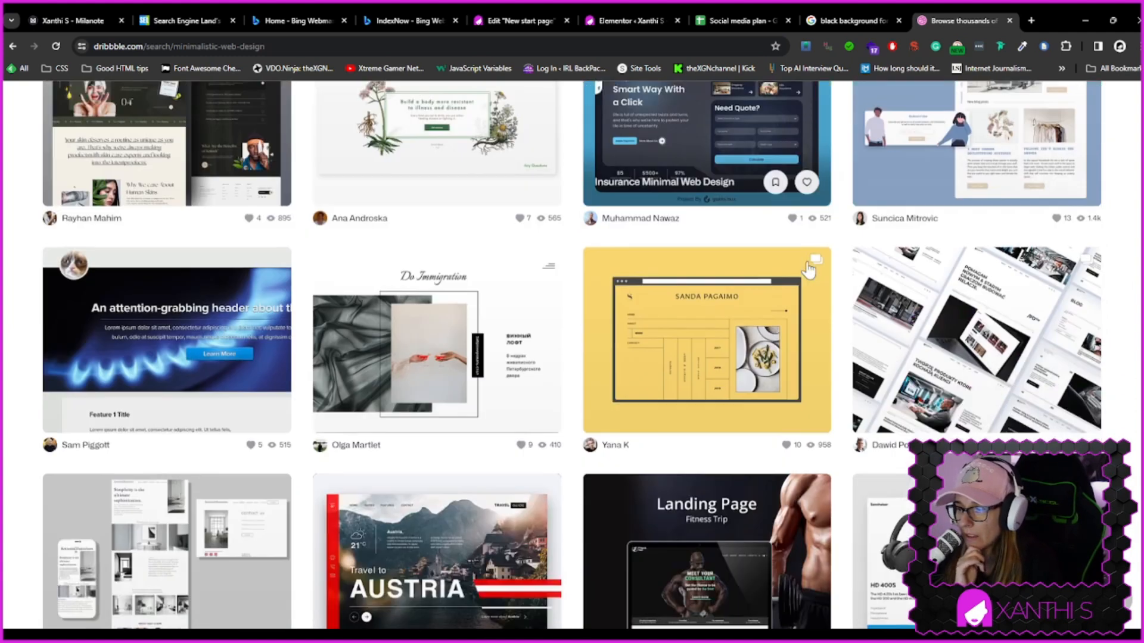
pyautogui.scroll(-5, 808, 269)
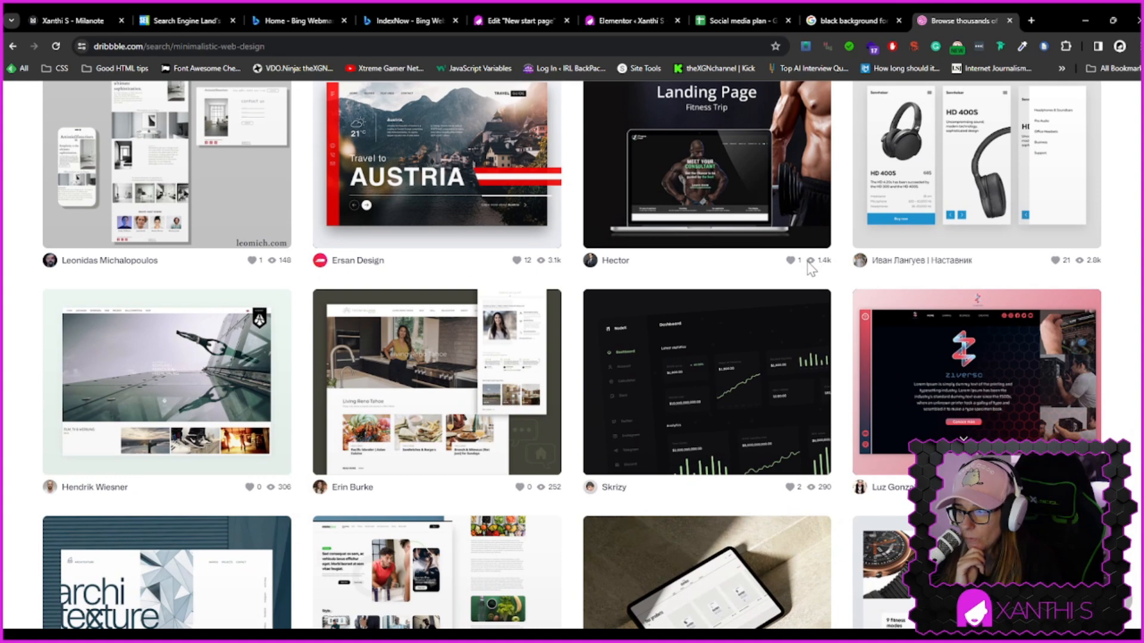
pyautogui.scroll(-7, 810, 268)
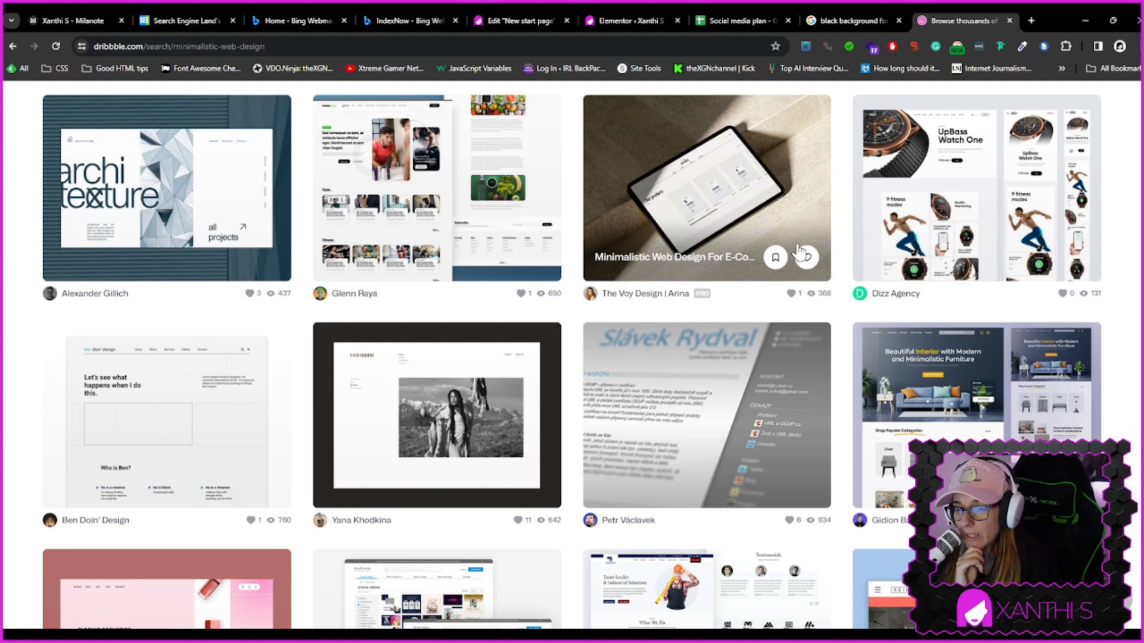
pyautogui.scroll(-4, 849, 265)
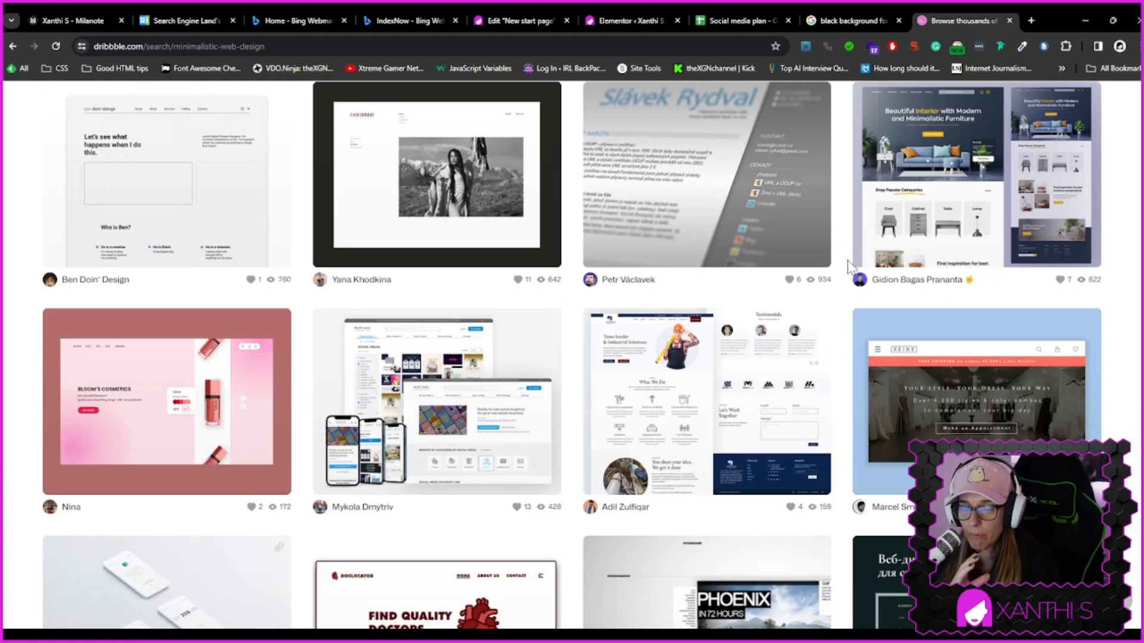
pyautogui.scroll(-7, 845, 256)
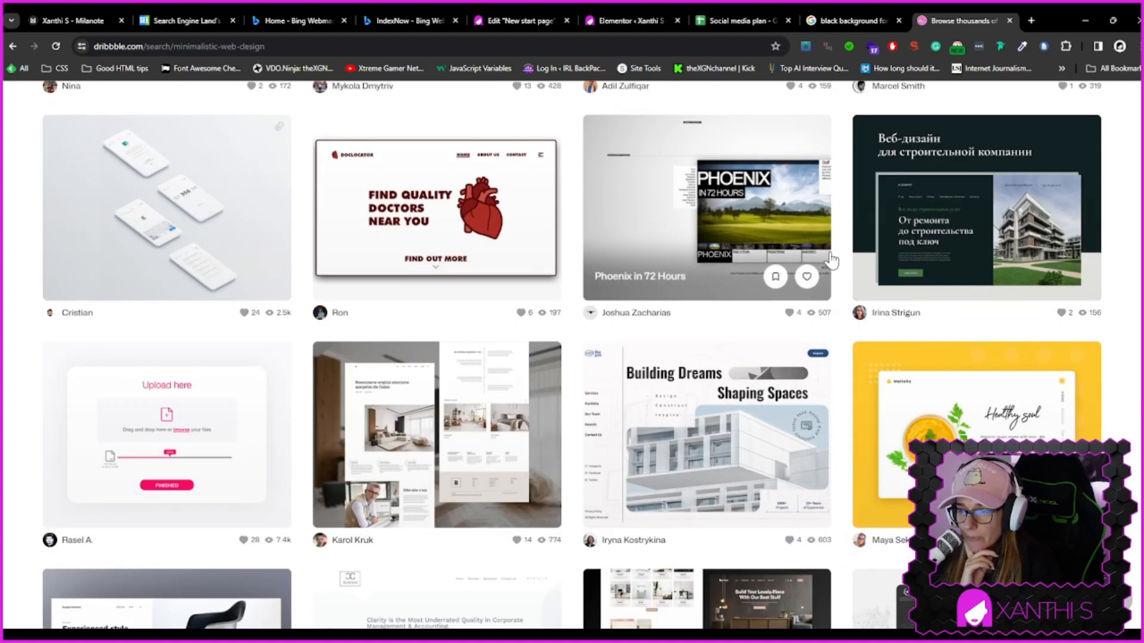
pyautogui.scroll(-8, 831, 259)
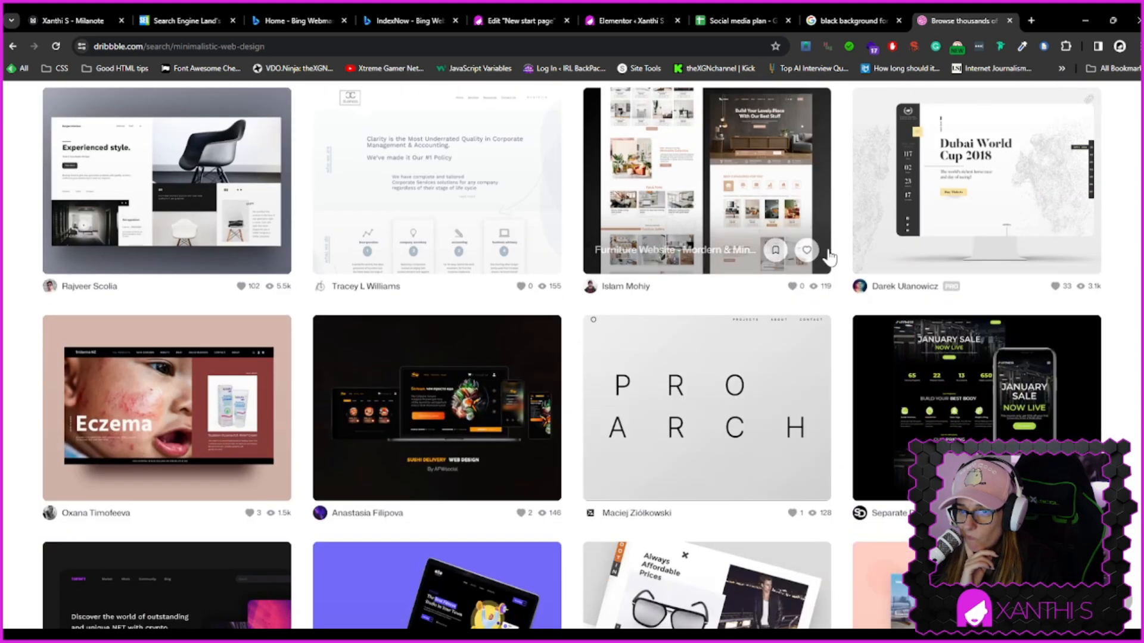
pyautogui.scroll(-3, 830, 257)
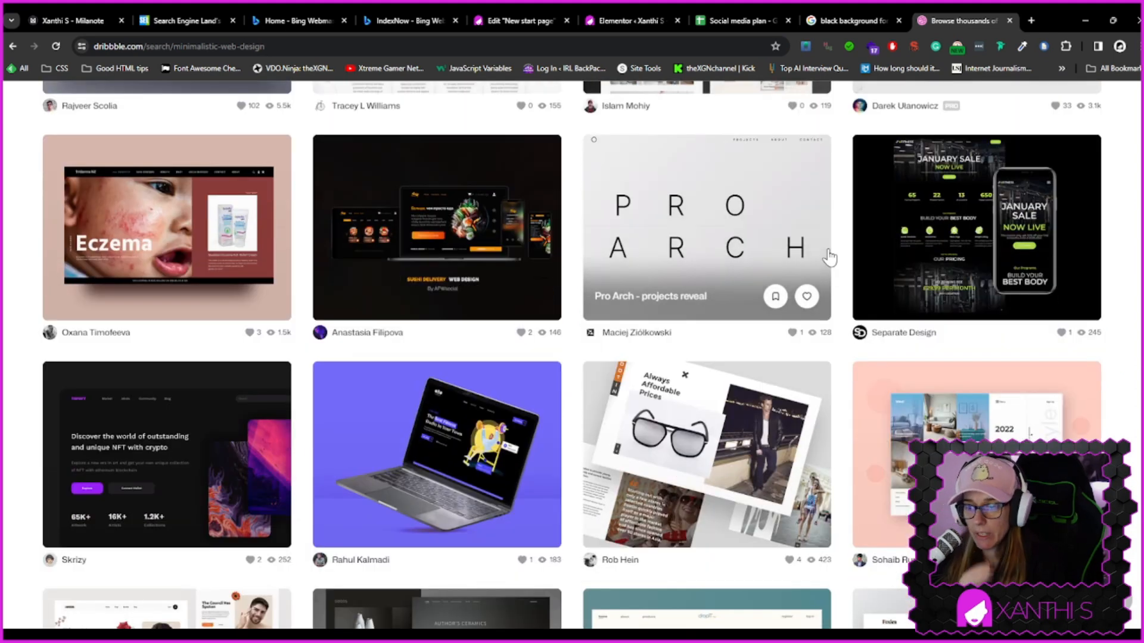
pyautogui.scroll(-4, 829, 257)
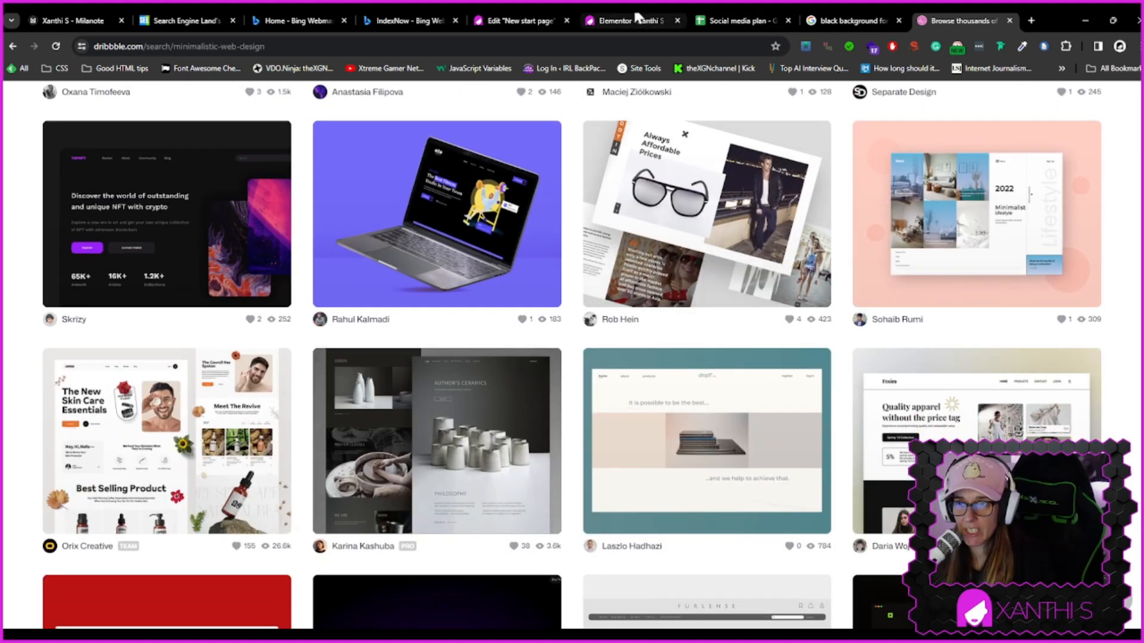
# Return to the Elementor editor, copy the first heading's style and paste it onto the Wordpress heading
pyautogui.click(519, 20)
pyautogui.click(511, 281)
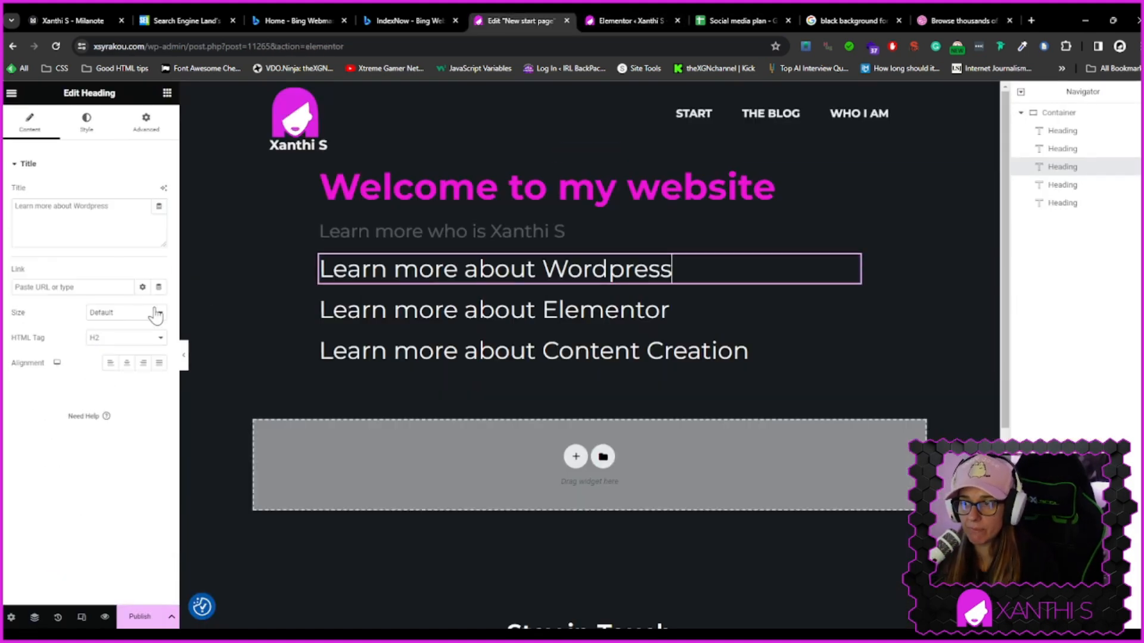
pyautogui.click(486, 232)
pyautogui.rightClick(485, 237)
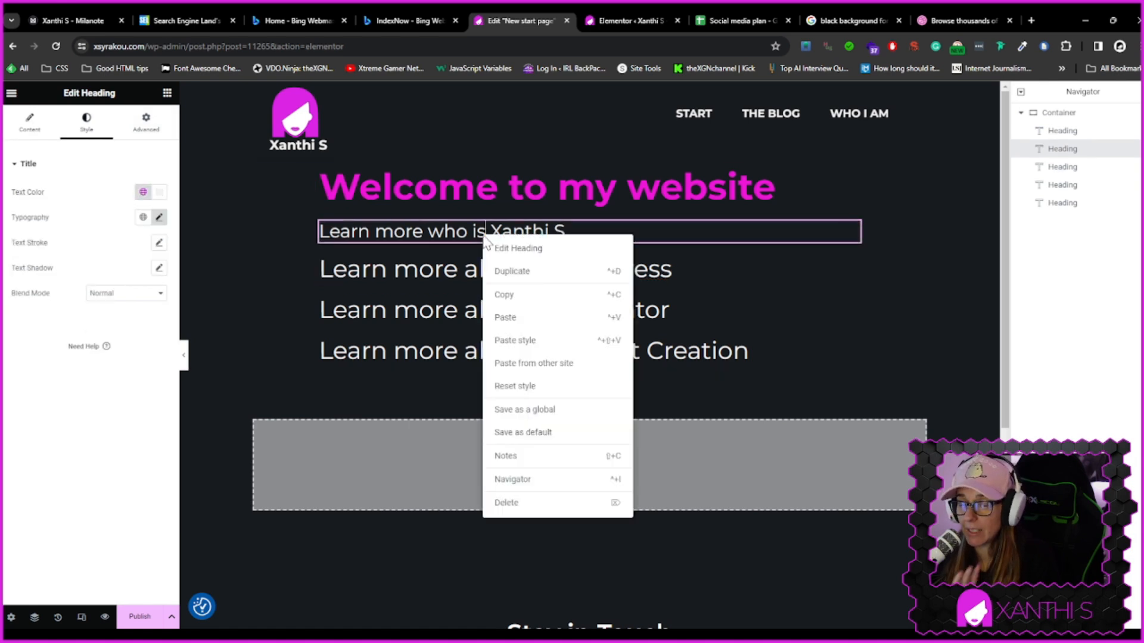
pyautogui.click(505, 295)
pyautogui.click(454, 268)
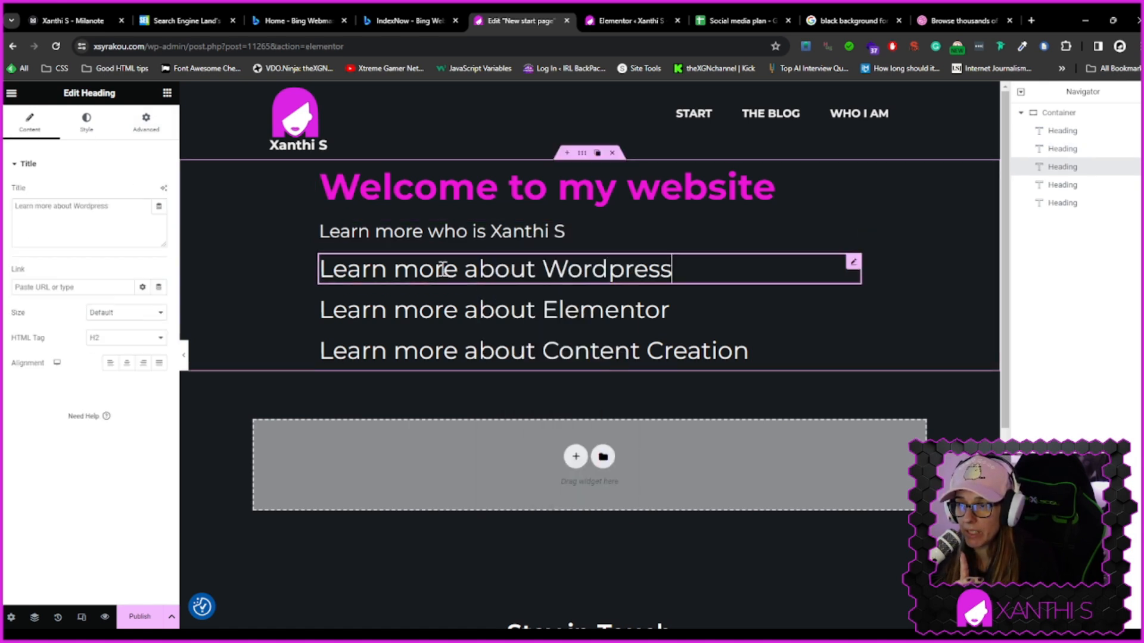
pyautogui.rightClick(444, 271)
pyautogui.click(494, 374)
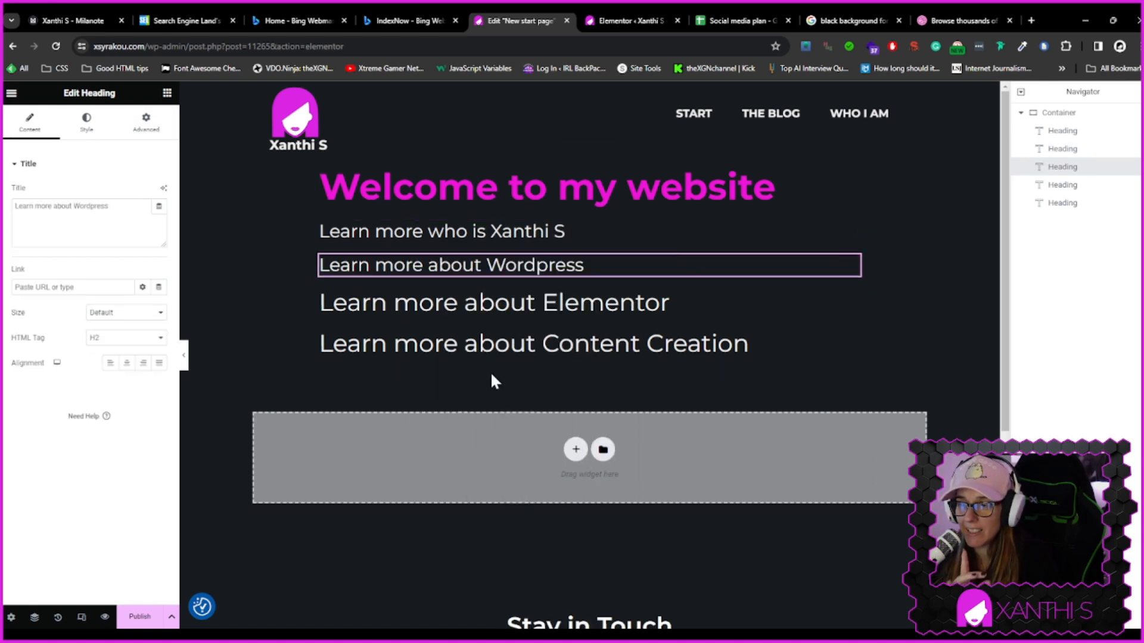
# Paste the copied style onto the Elementor and Content Creation headings
pyautogui.rightClick(480, 310)
pyautogui.click(517, 411)
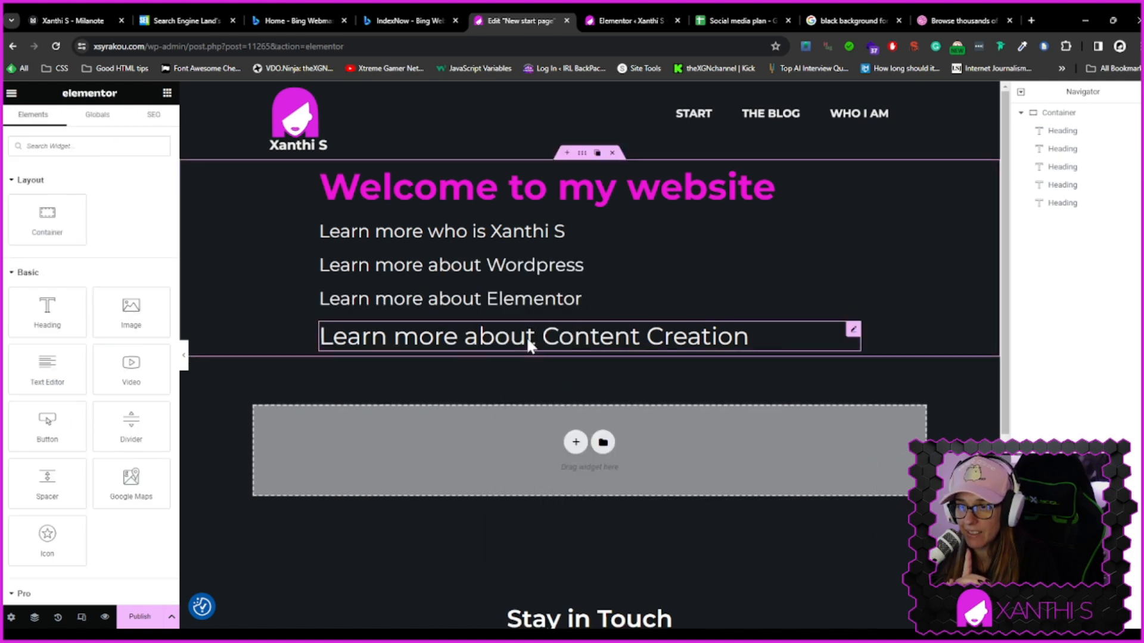
pyautogui.click(527, 336)
pyautogui.rightClick(526, 337)
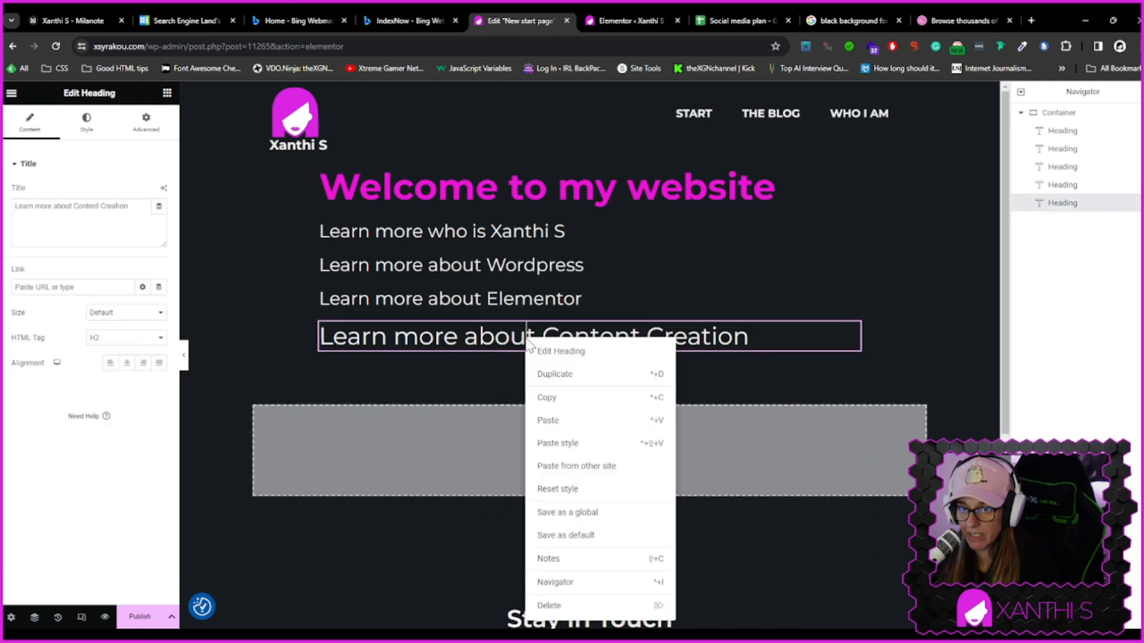
pyautogui.click(551, 449)
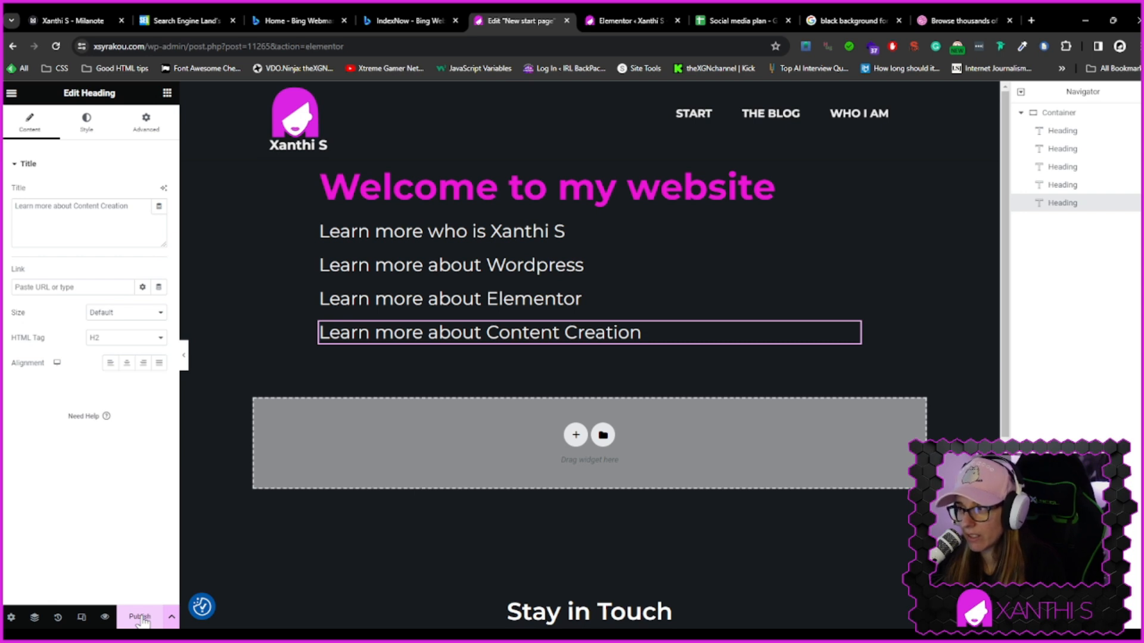
# Save the start page as a draft
pyautogui.click(171, 617)
pyautogui.click(68, 564)
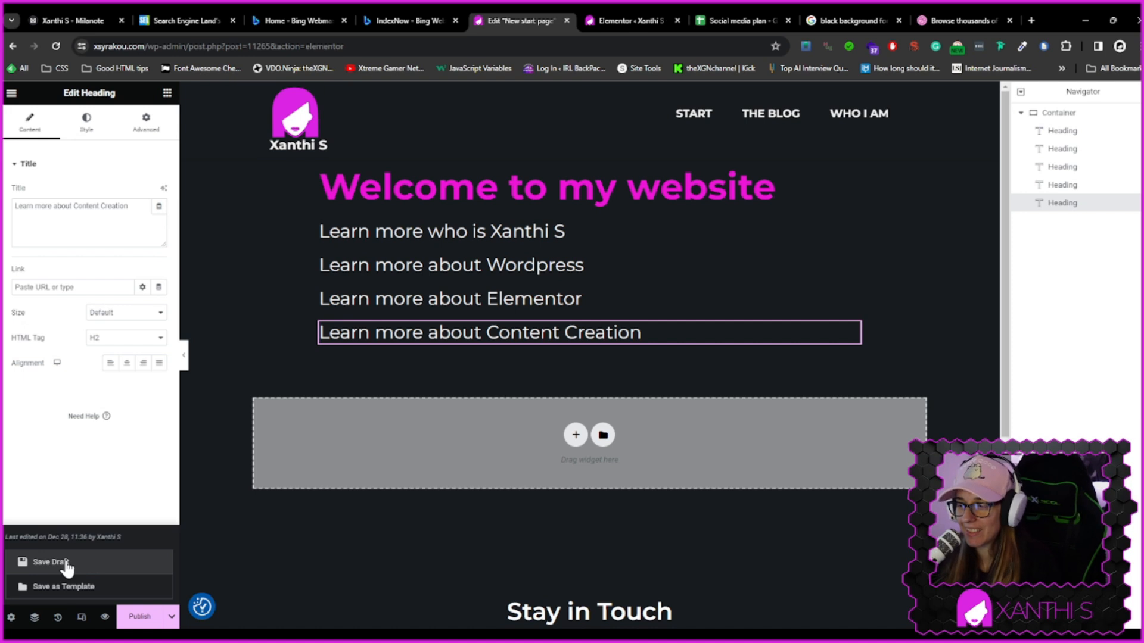
pyautogui.click(60, 564)
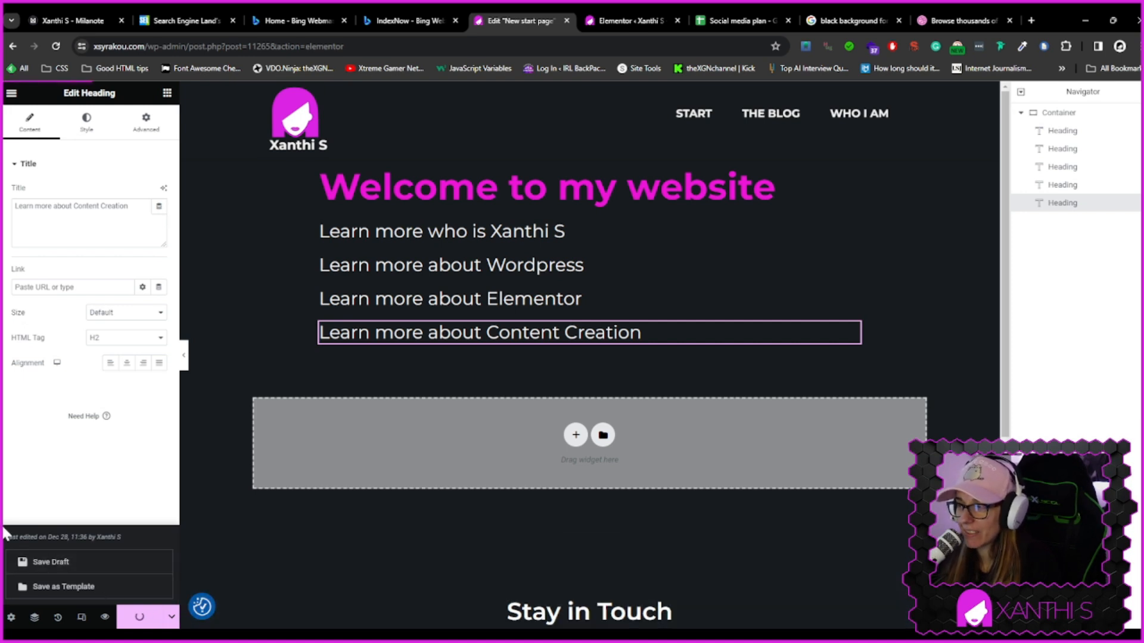
# Exit the editor to the WordPress dashboard and open the Pages list
pyautogui.click(11, 93)
pyautogui.click(64, 352)
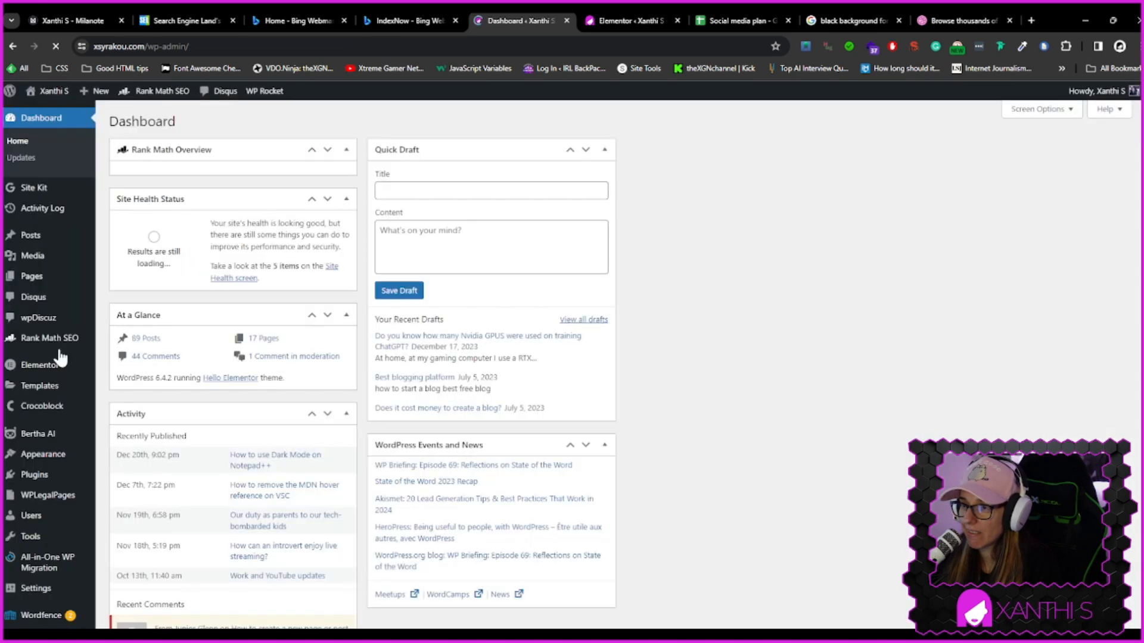
pyautogui.click(35, 272)
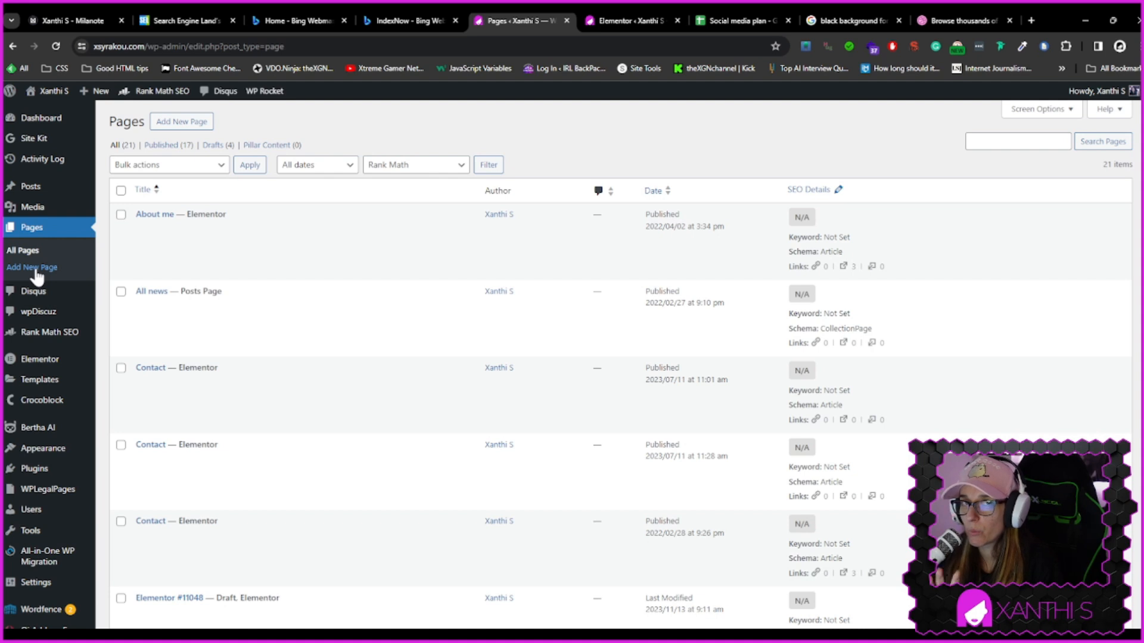
# Create a new page titled "Learn more about Wordpress" and open it for editing in Elementor
pyautogui.click(186, 122)
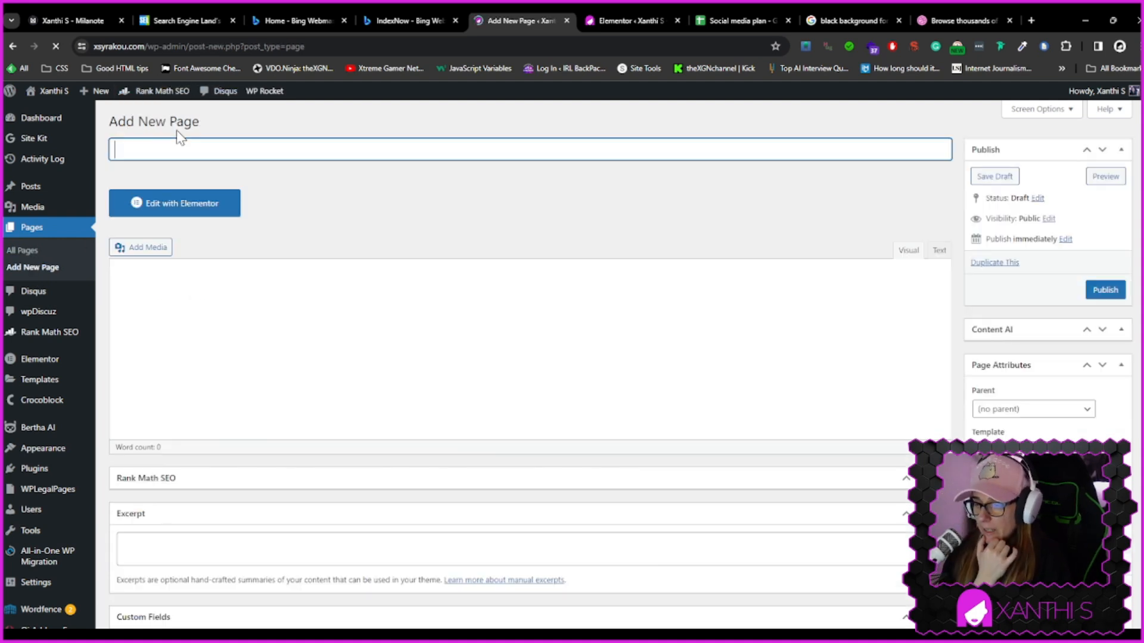
pyautogui.write('Learn more about Wordpress')
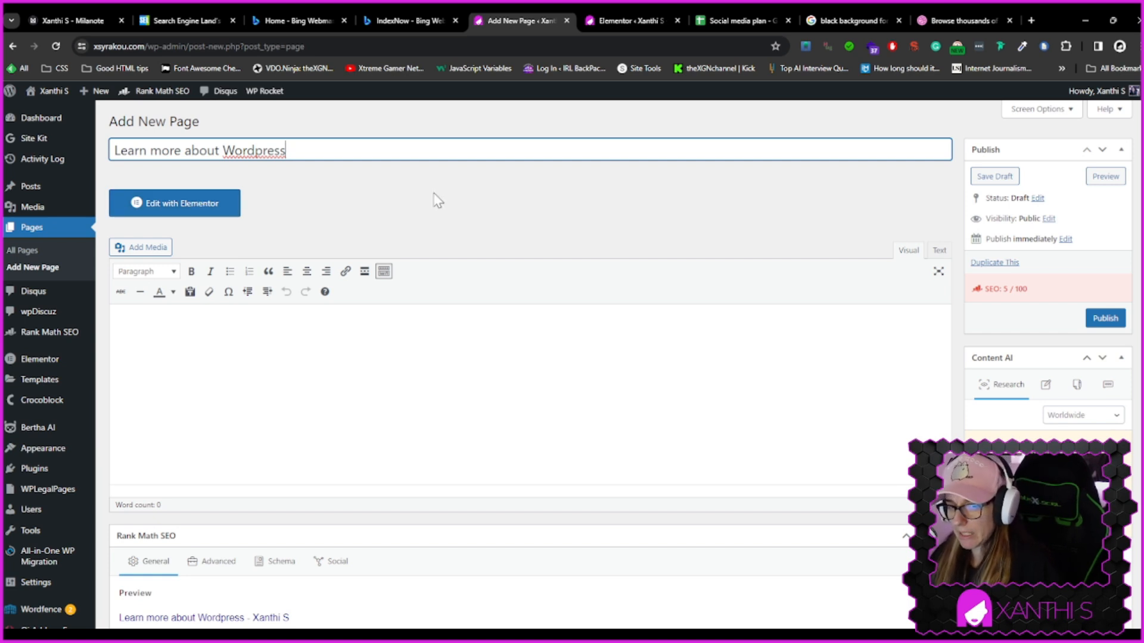
pyautogui.click(355, 345)
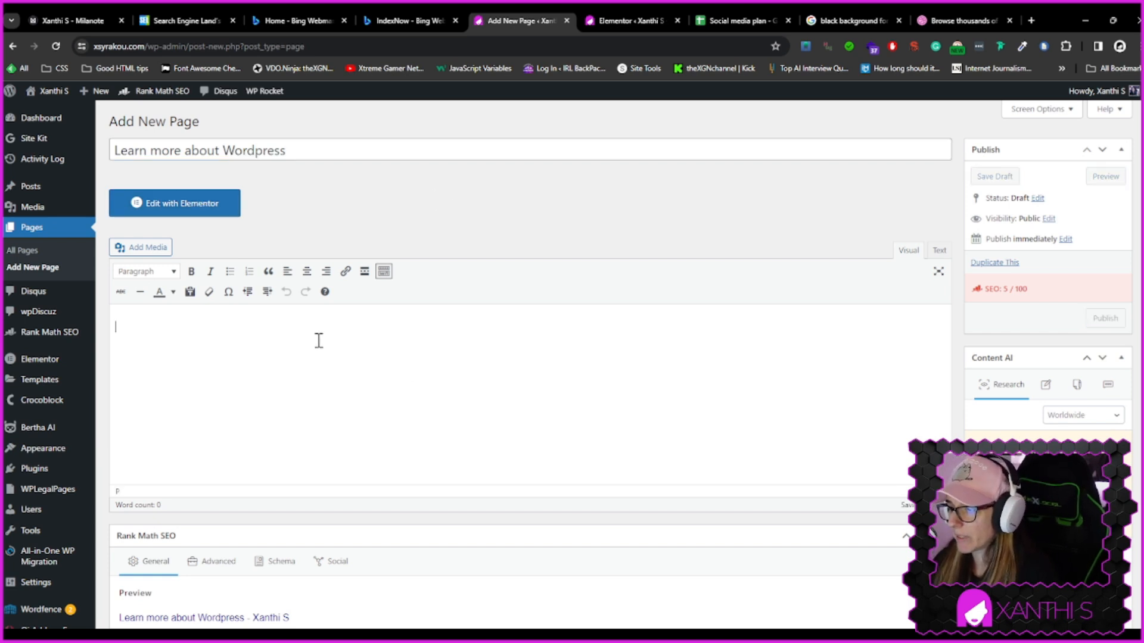
pyautogui.click(156, 218)
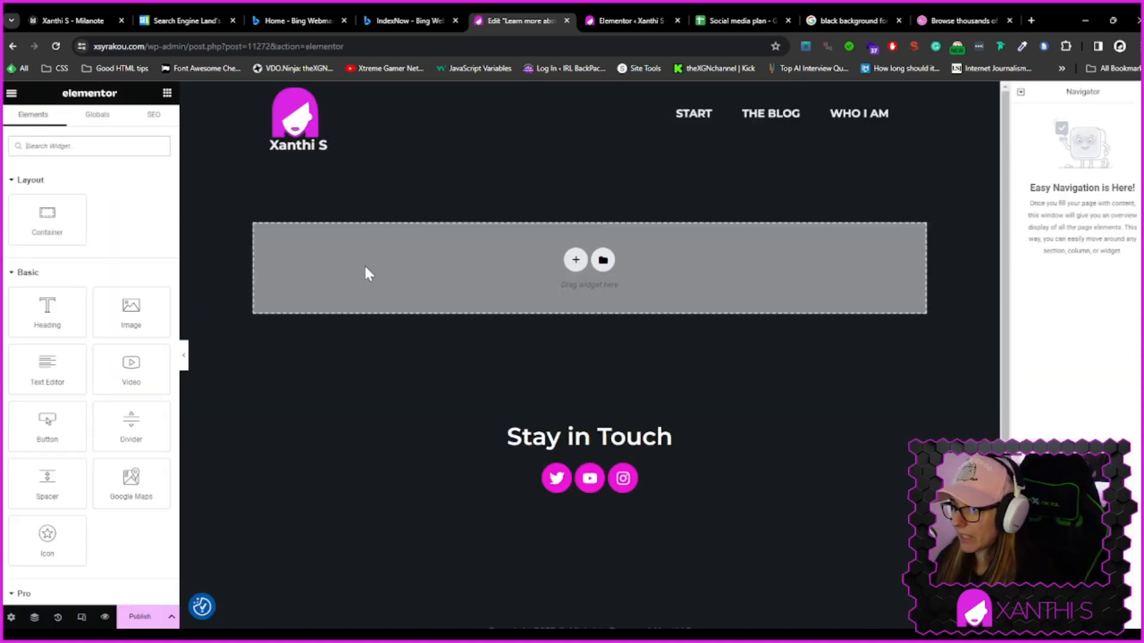
# Add a heading widget to the empty page reading "Learn more about Wordpress", set as an H1 heading
pyautogui.moveTo(45, 309); pyautogui.dragTo(588, 261)
pyautogui.tripleClick(559, 192)
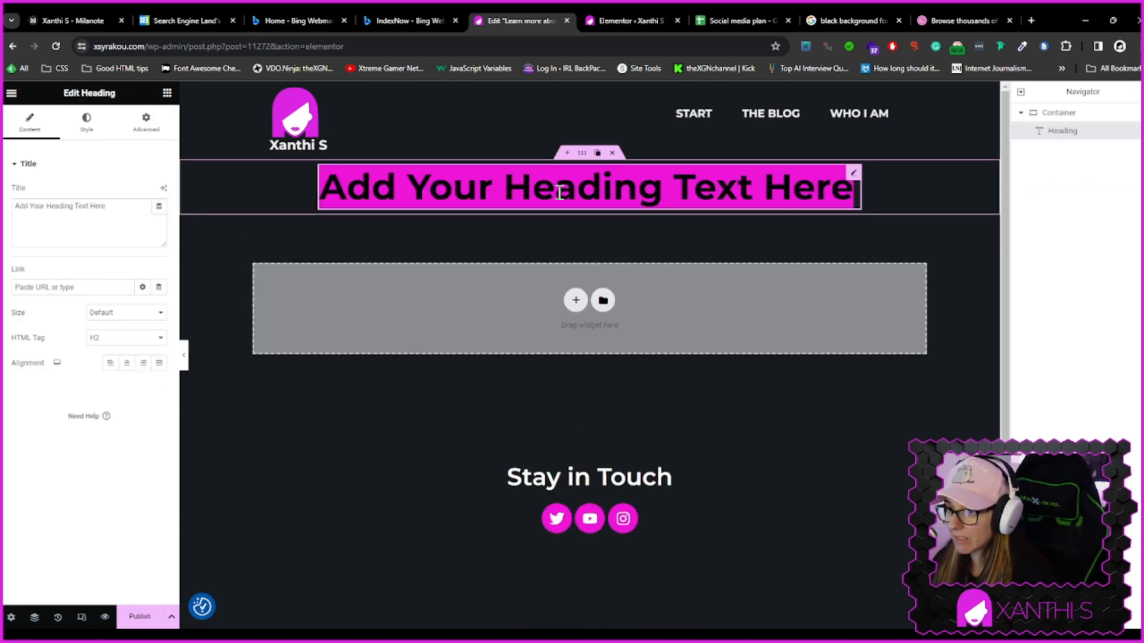
pyautogui.write('Learn ')
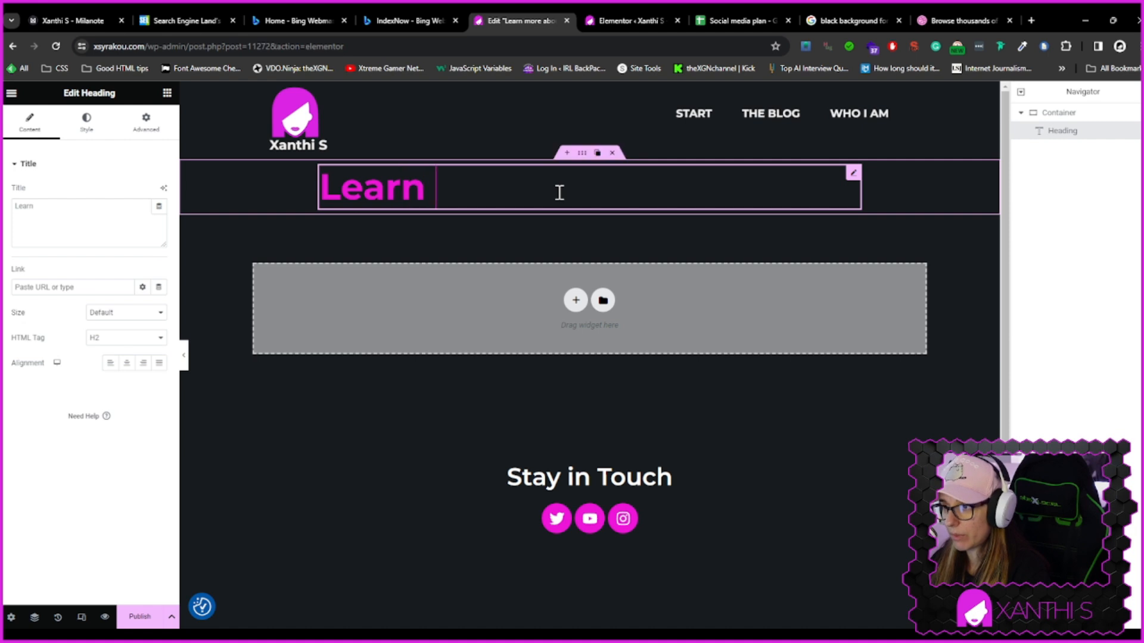
pyautogui.write('more about EL')
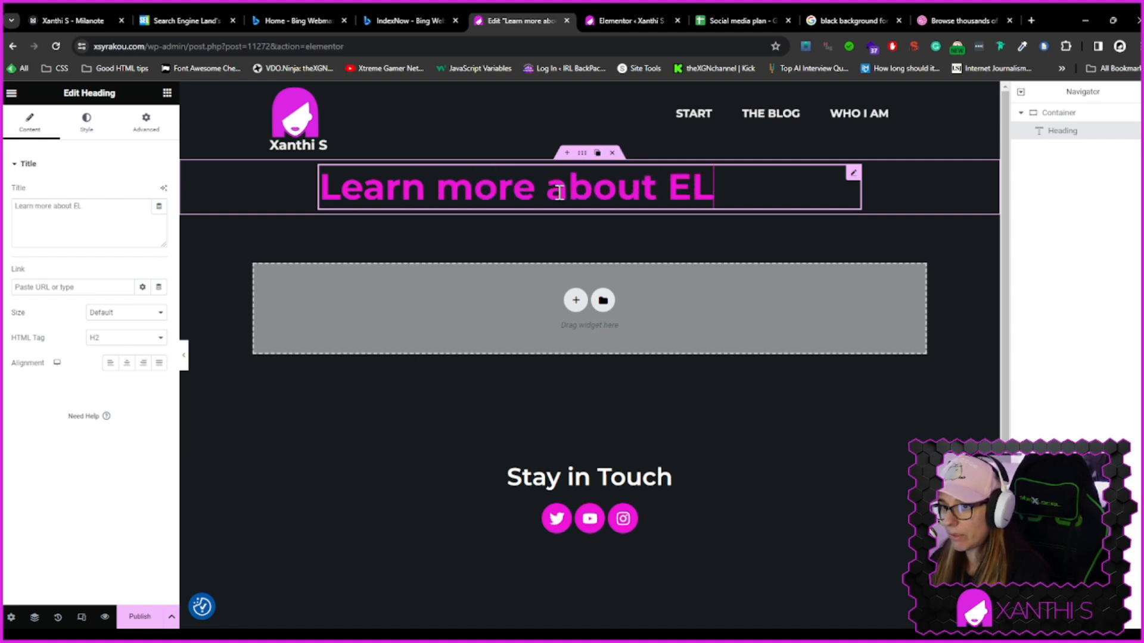
pyautogui.press('BackSpace')
pyautogui.press('BackSpace')
pyautogui.write('Wordpress')
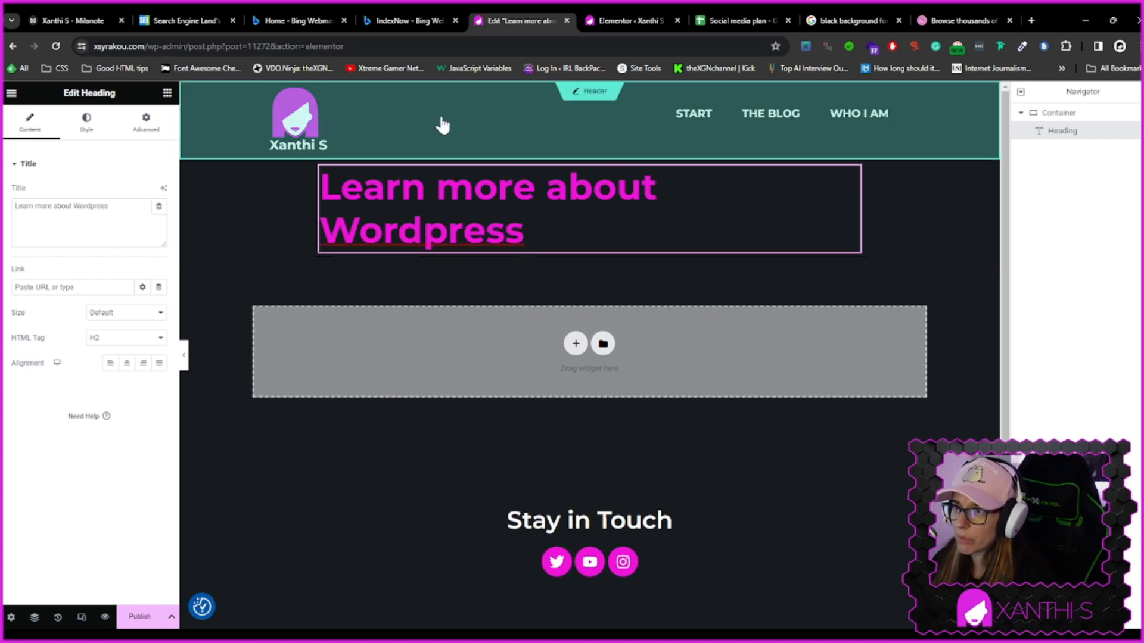
pyautogui.click(12, 618)
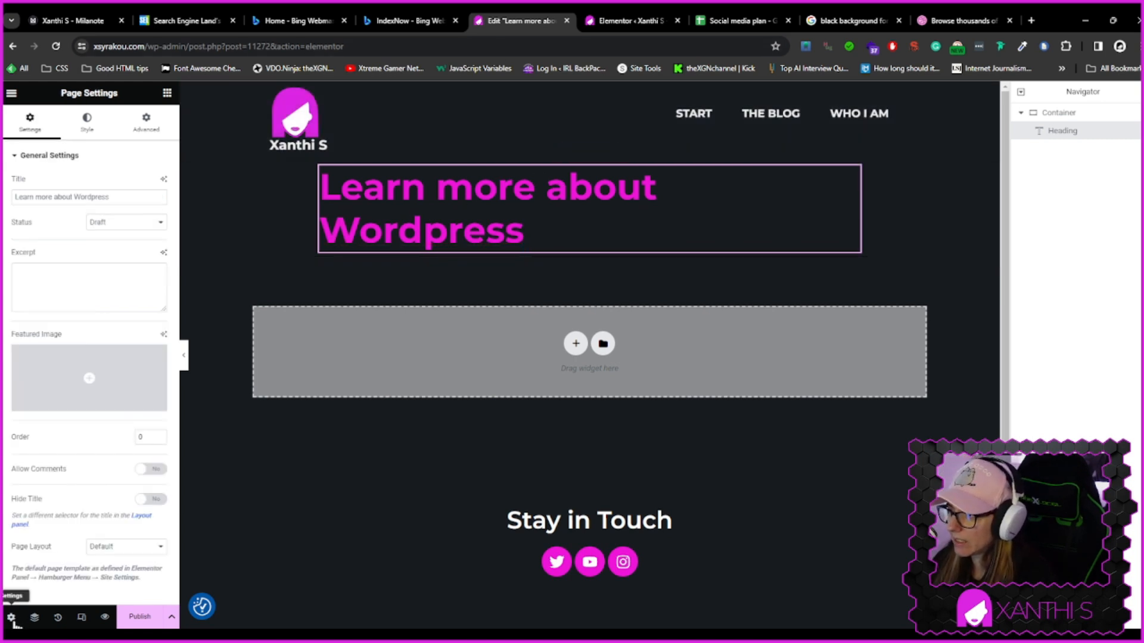
pyautogui.click(539, 241)
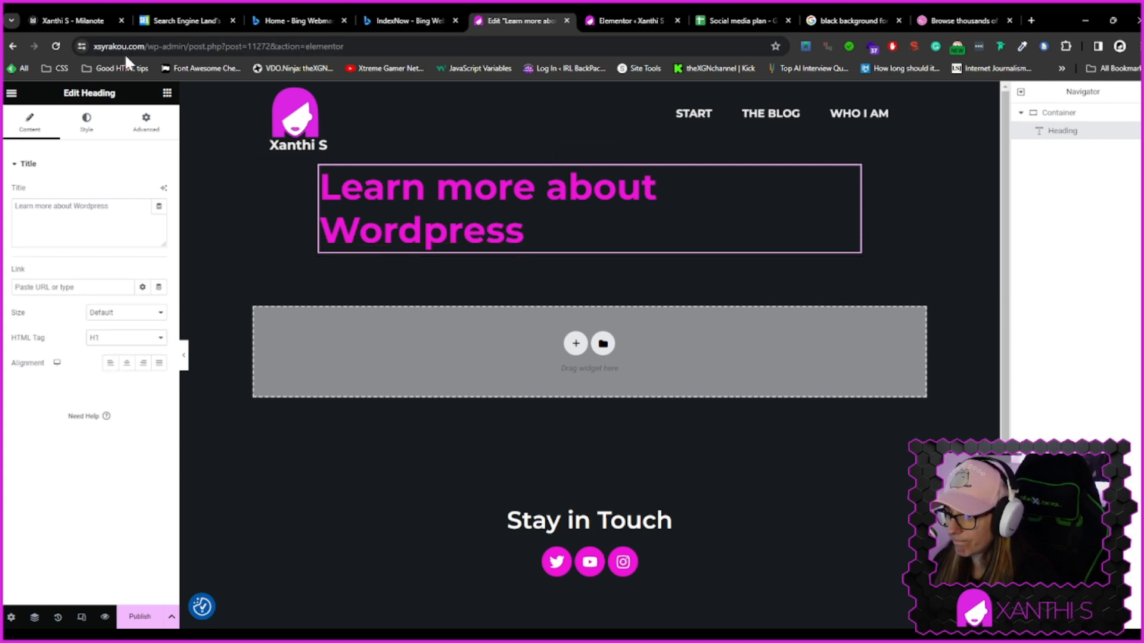
# Add a Text Editor widget below the heading and set its text colour to the global colour Sparade färger #8
pyautogui.click(166, 93)
pyautogui.moveTo(51, 370); pyautogui.dragTo(415, 247)
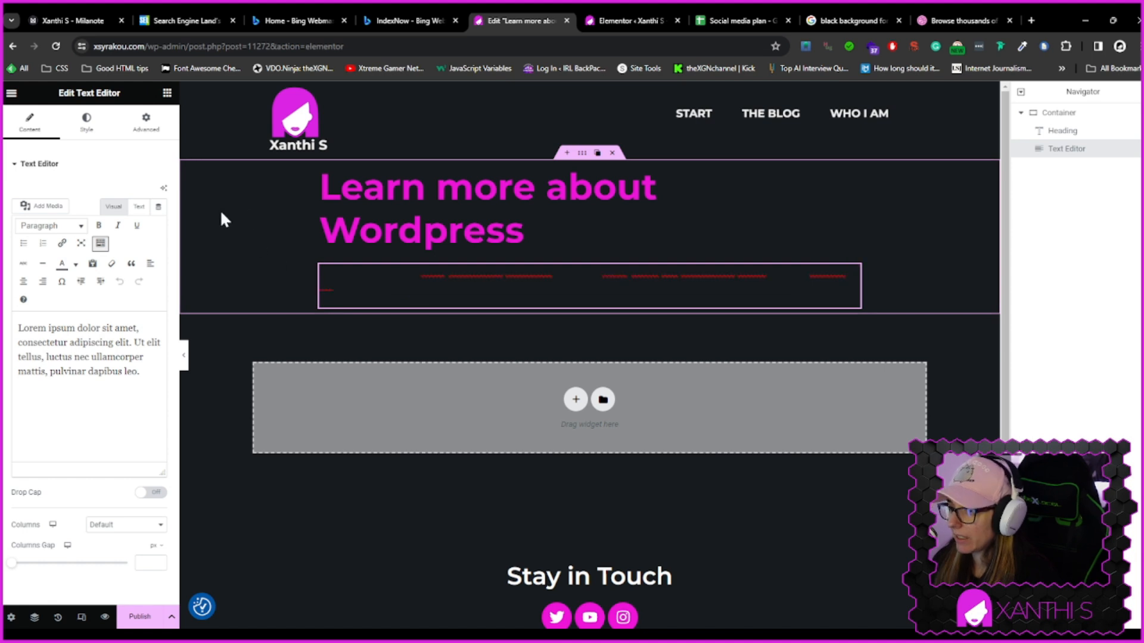
pyautogui.click(88, 123)
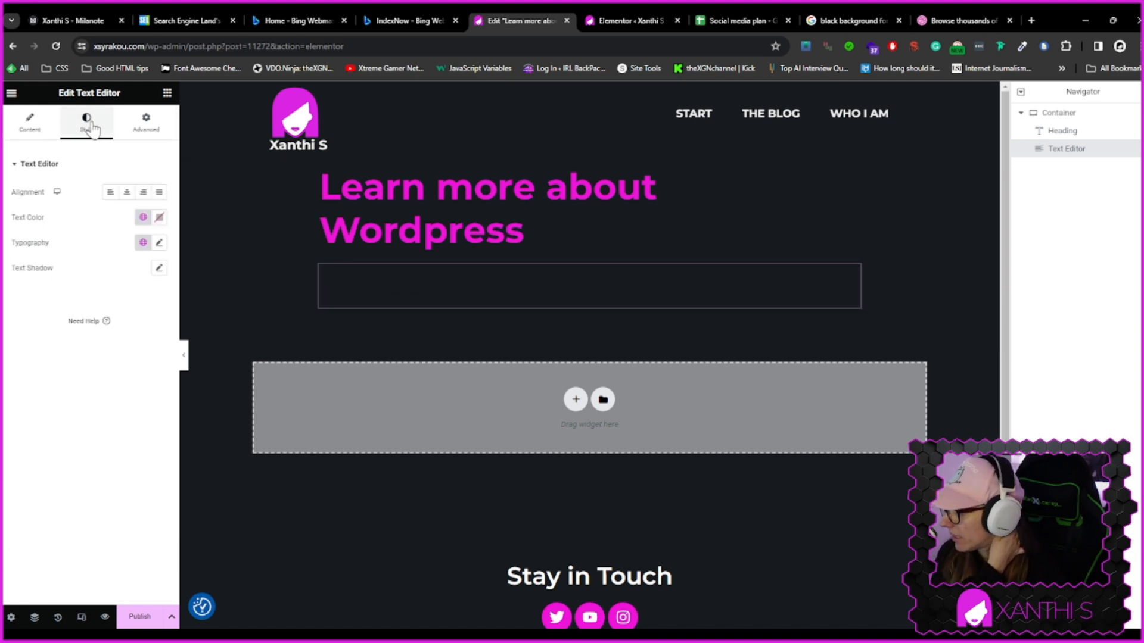
pyautogui.click(143, 218)
pyautogui.scroll(-3, 138, 346)
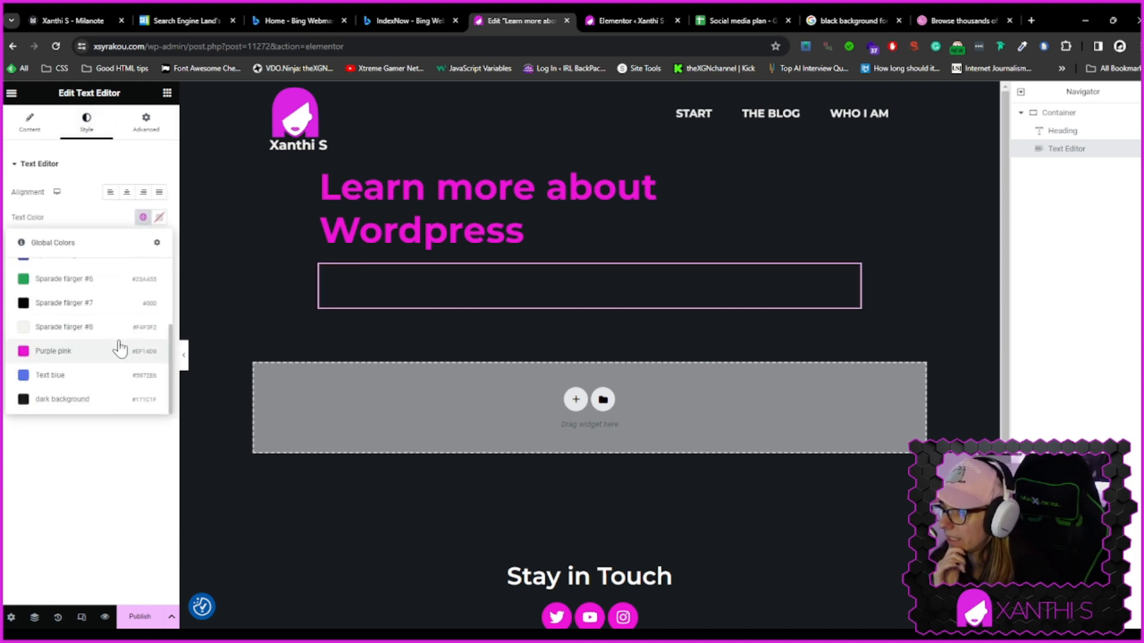
pyautogui.click(64, 328)
pyautogui.click(30, 123)
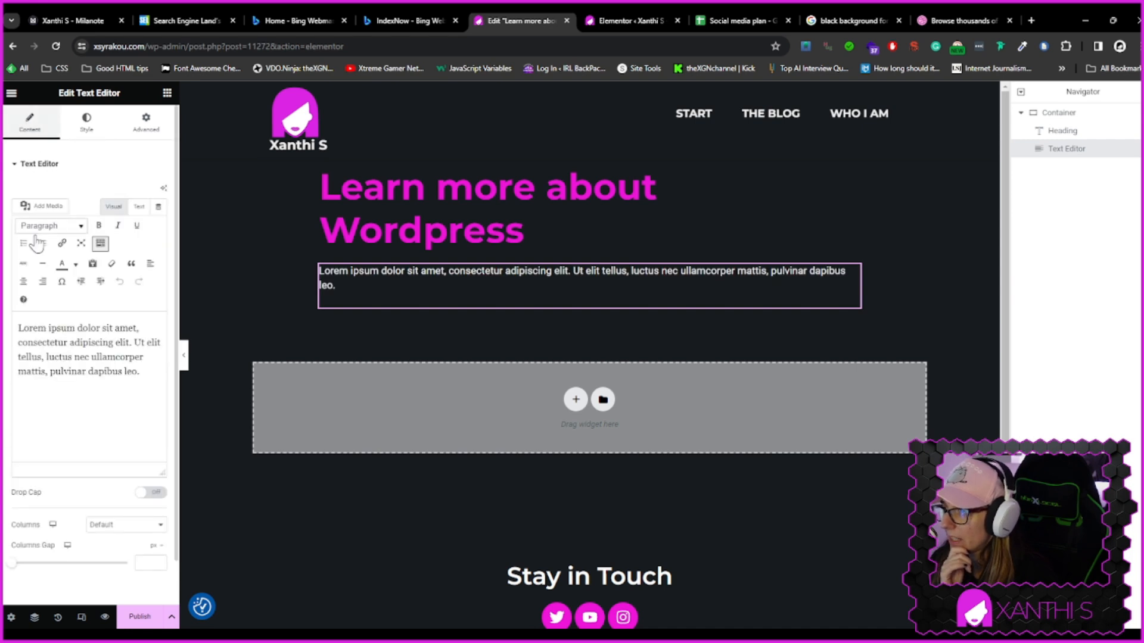
# Replace the placeholder text with a paragraph explaining that Wordpress is a CMS for blogs, business and e-commerce websites via extra plugins
pyautogui.moveTo(143, 372); pyautogui.dragTo(18, 326)
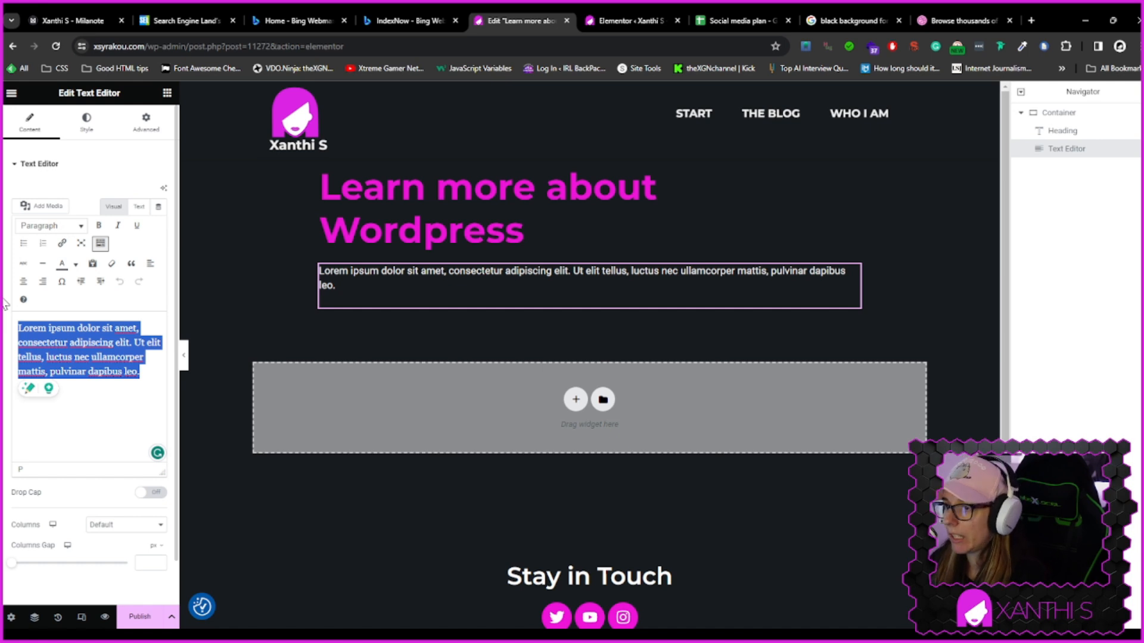
pyautogui.write('Wordpress is a CMS,Co')
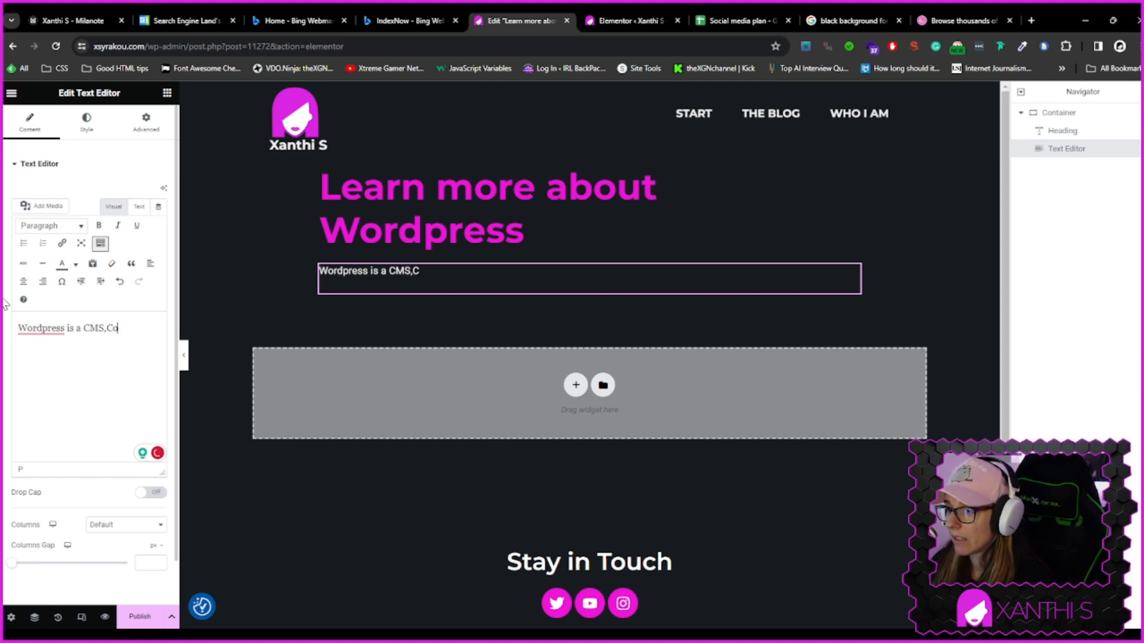
pyautogui.write('ntent Management System, which')
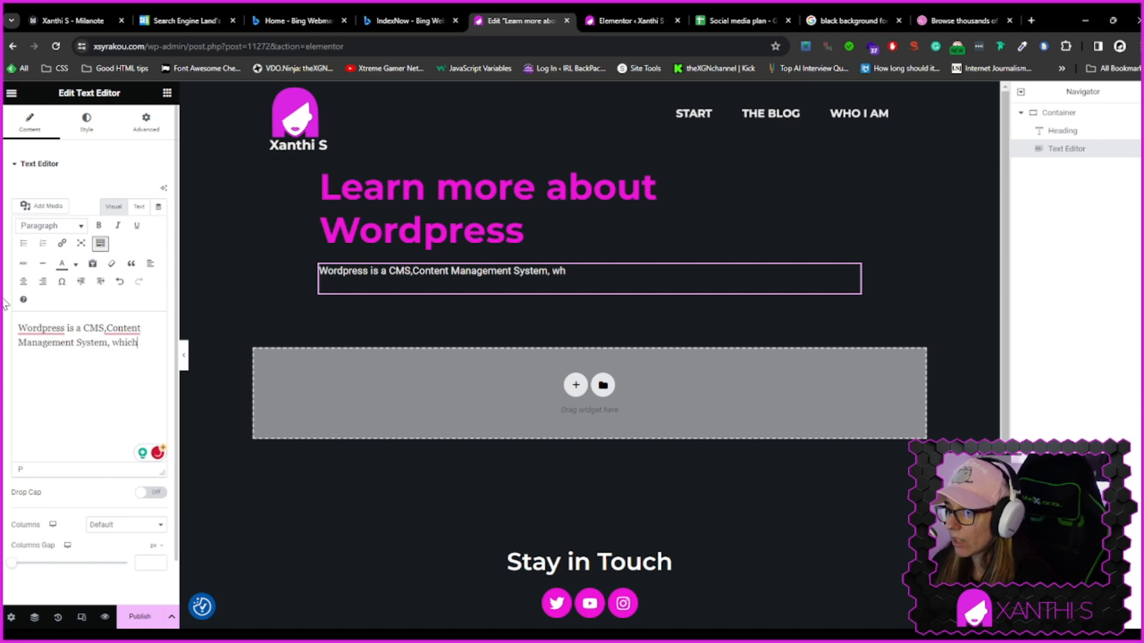
pyautogui.write('ows you to create bea')
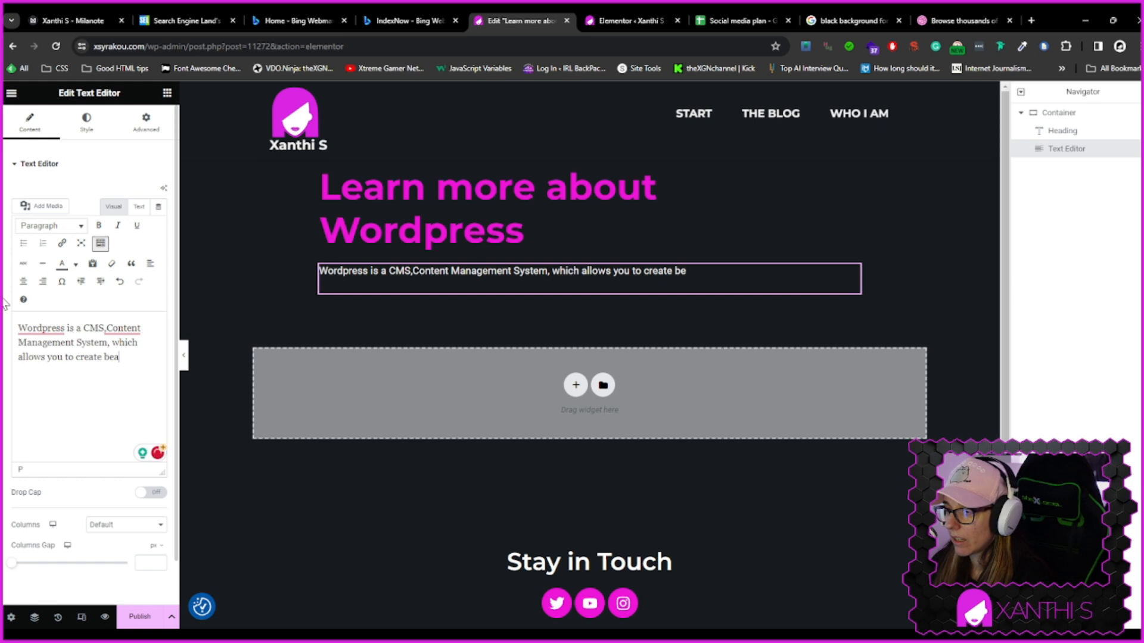
pyautogui.press('BackSpace')
pyautogui.write('websites, wh')
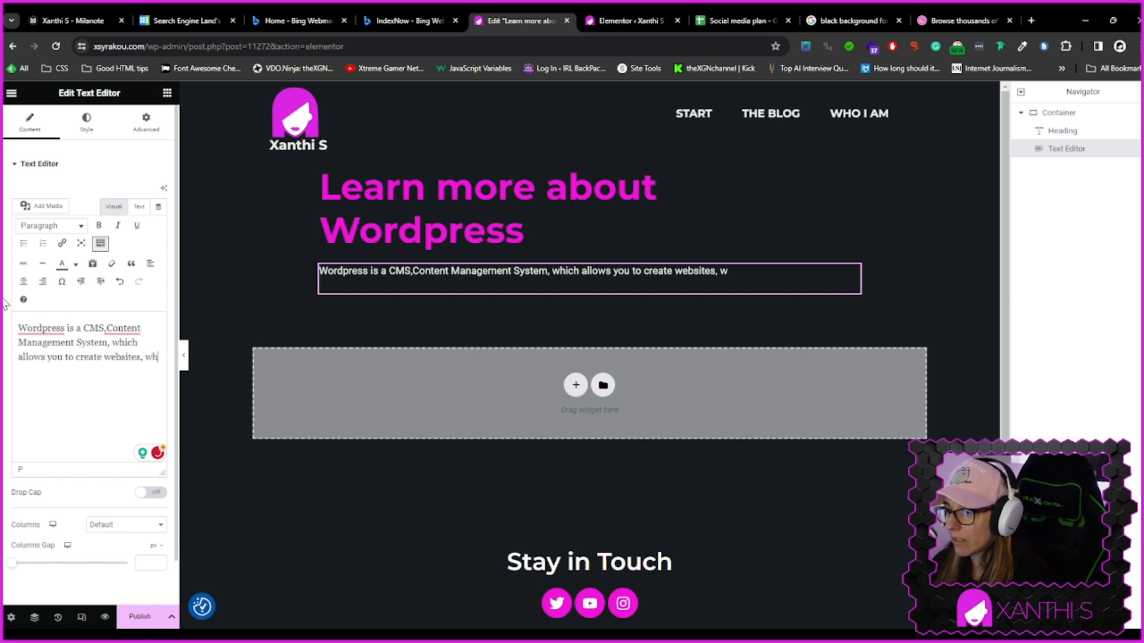
pyautogui.write('ether these are blogs')
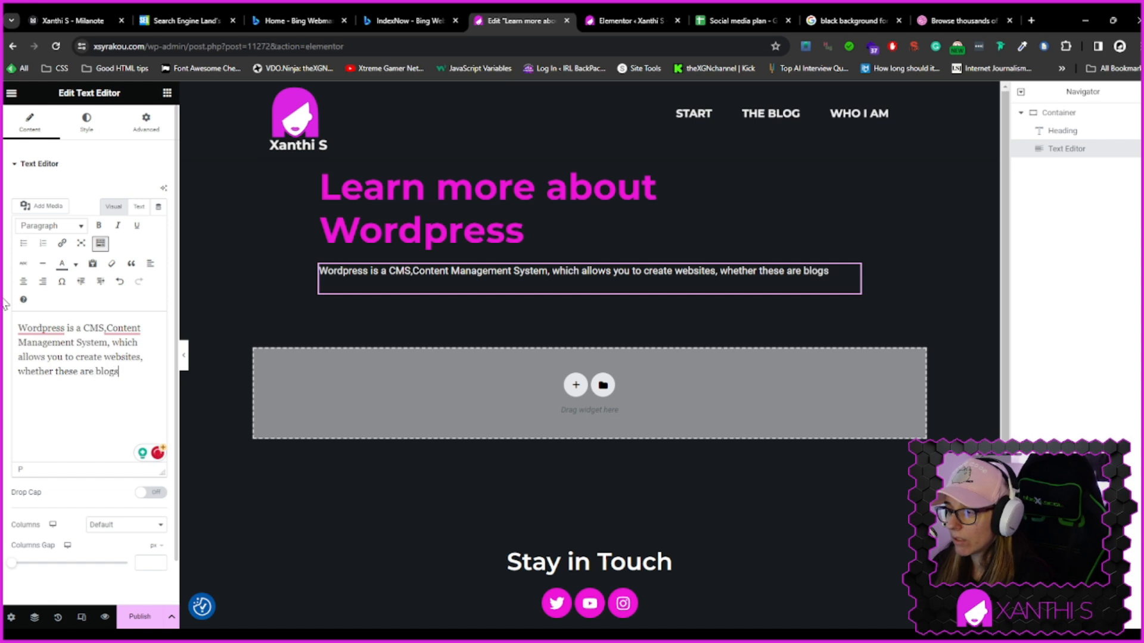
pyautogui.write(', or business webs')
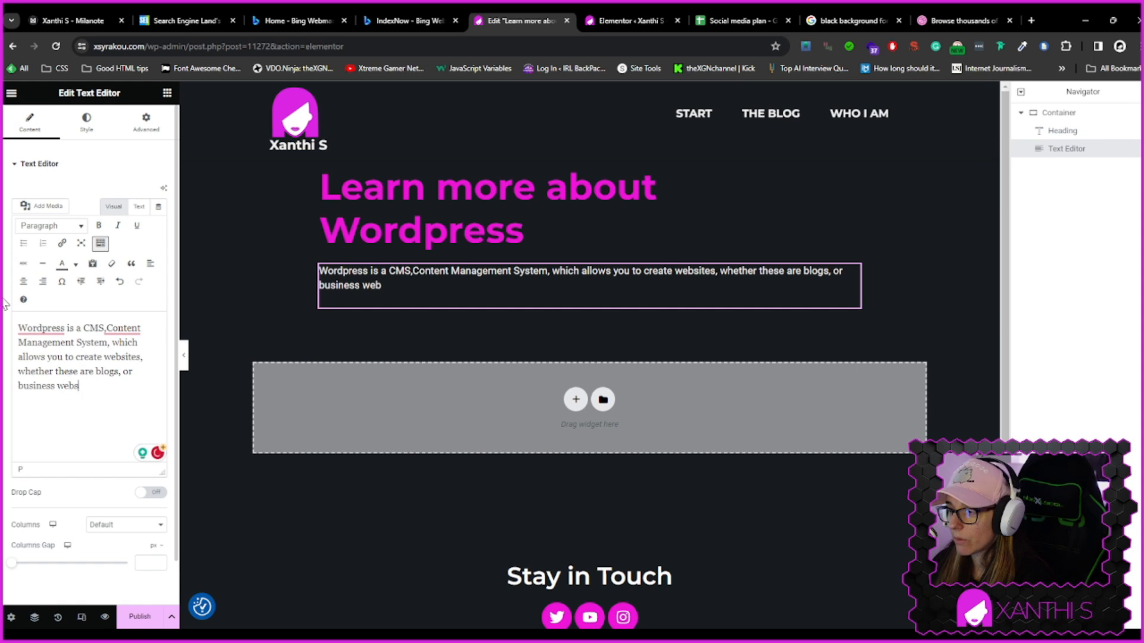
pyautogui.write('ites, or even')
pyautogui.write(' comer')
pyautogui.press('BackSpace')
pyautogui.press('BackSpace')
pyautogui.press('BackSpace')
pyautogui.press('BackSpace')
pyautogui.press('BackSpace')
pyautogui.write('e.commerce websites')
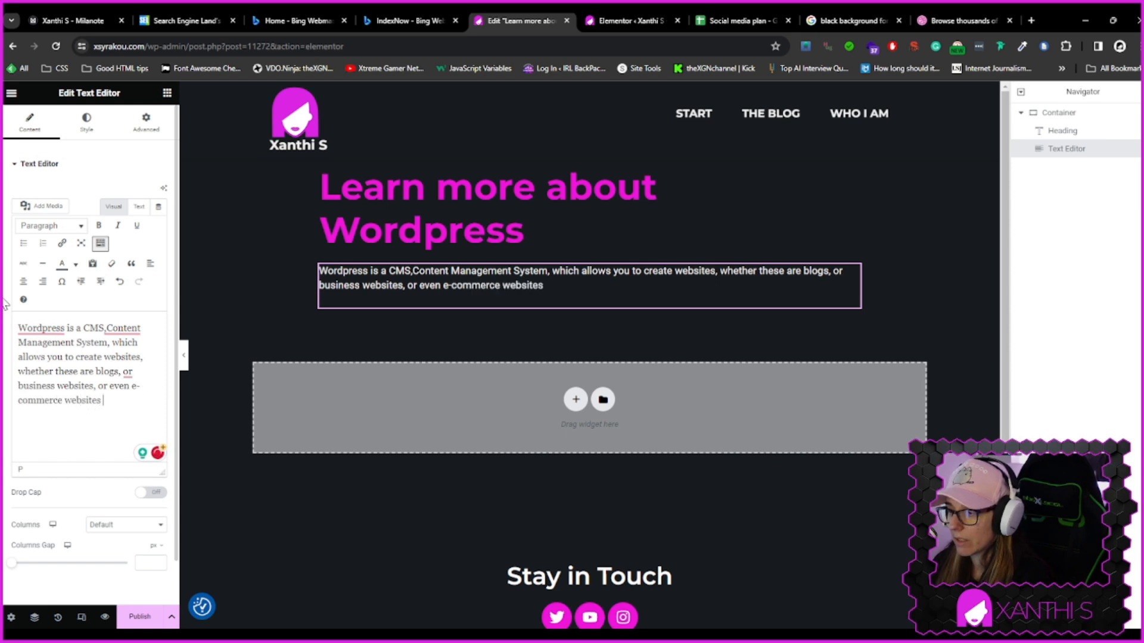
pyautogui.write(', te')
pyautogui.press('BackSpace')
pyautogui.write('he latt')
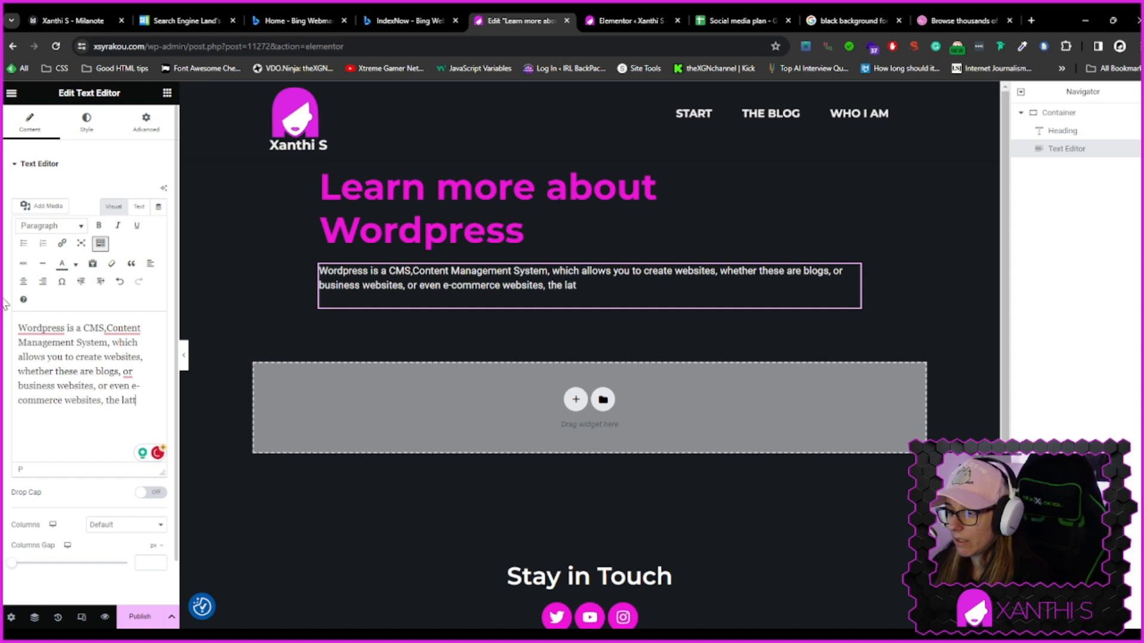
pyautogui.write('er with the')
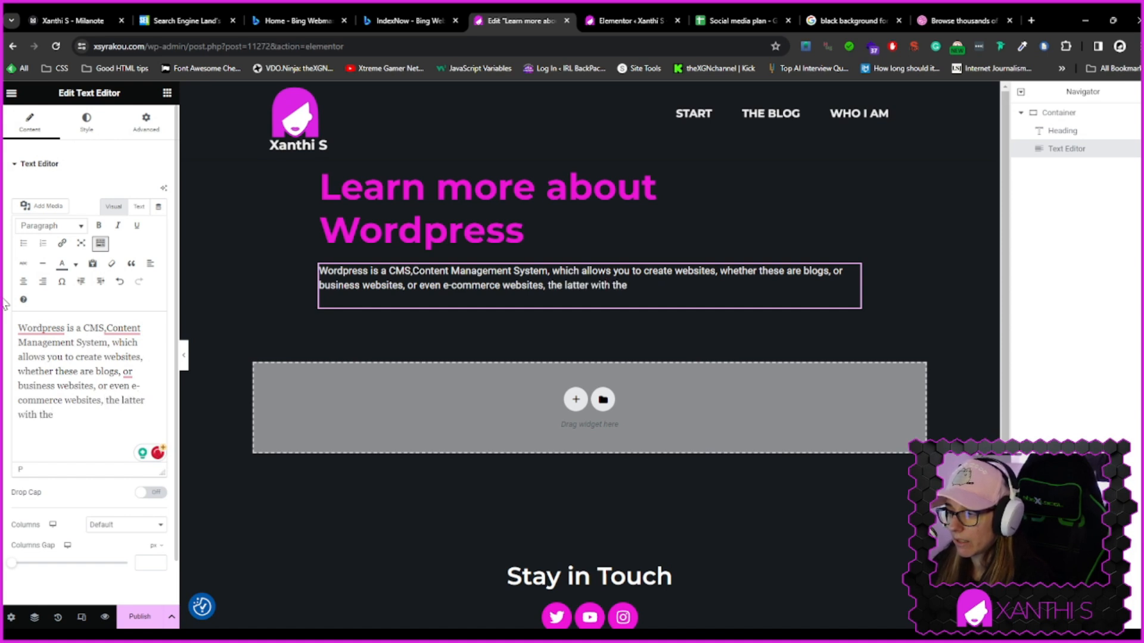
pyautogui.write(' help of a')
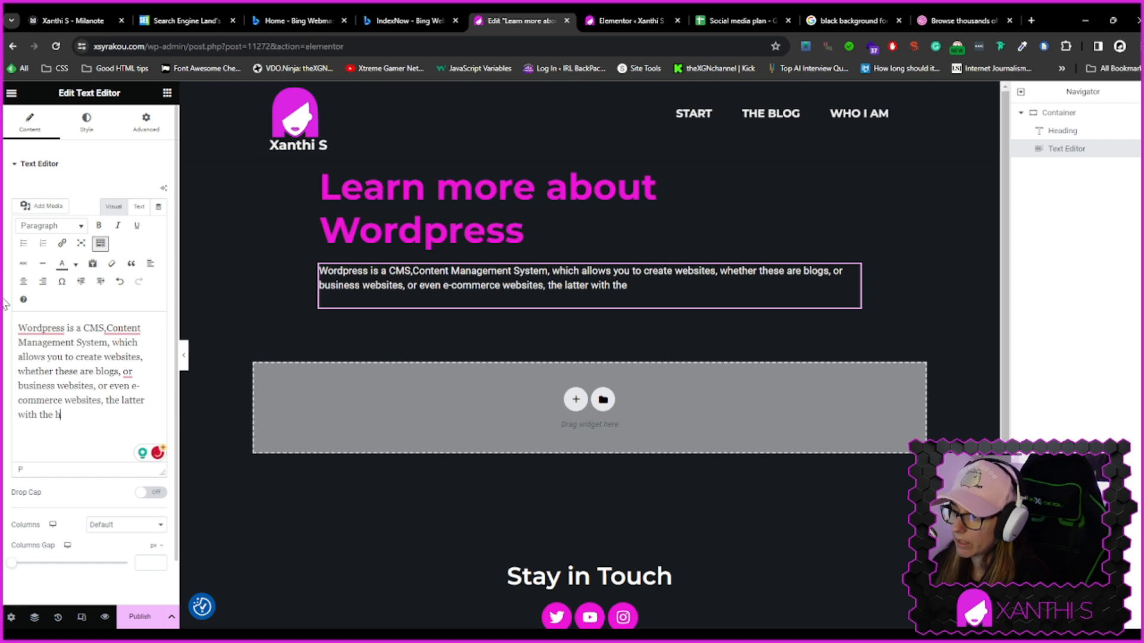
pyautogui.press('BackSpace')
pyautogui.write('extra plugins.')
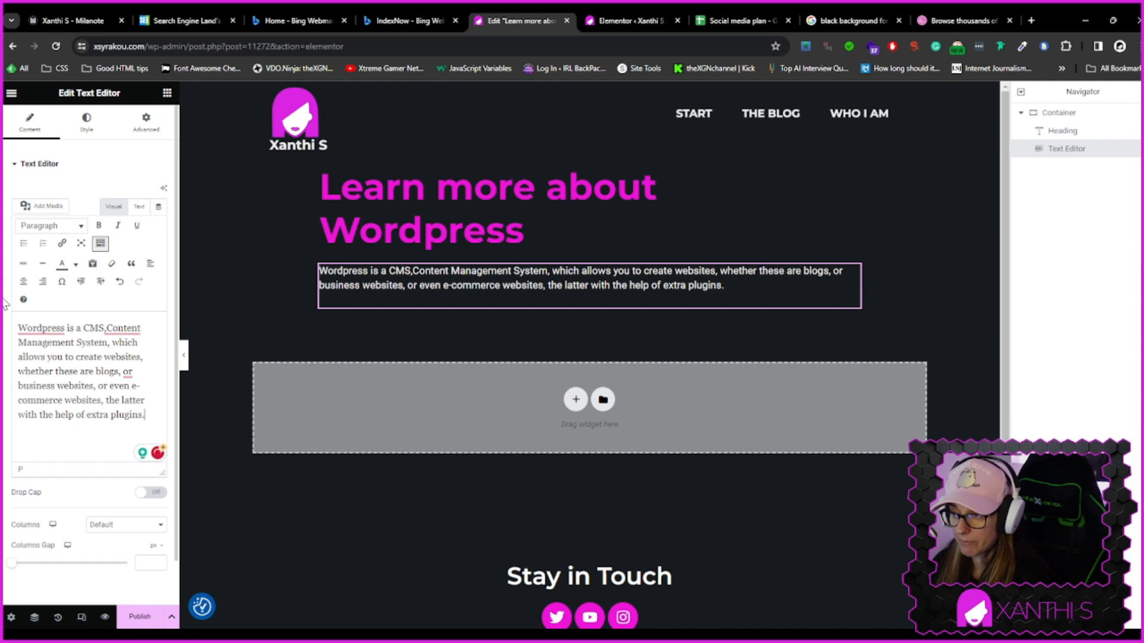
# Add a second paragraph saying Wordpress can be downloaded or used online, but you need to understand their differences and similarities before you proceed
pyautogui.press('Return')
pyautogui.write('C')
pyautogui.press('BackSpace')
pyautogui.write('Wordpress is a sotf')
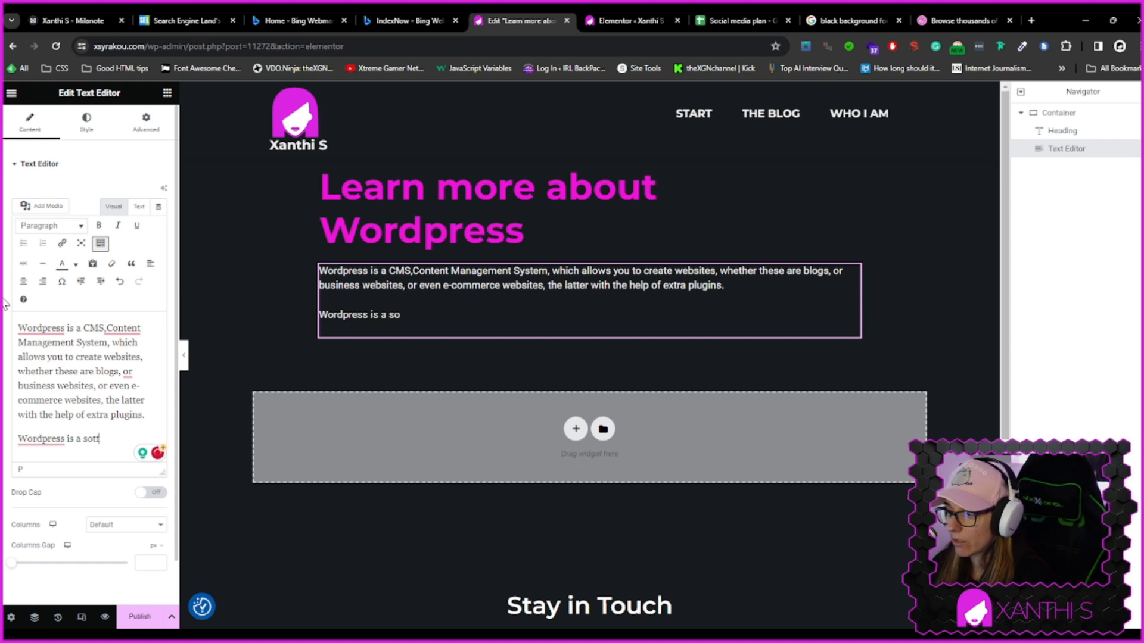
pyautogui.press('BackSpace')
pyautogui.press('BackSpace')
pyautogui.write('ftware which ')
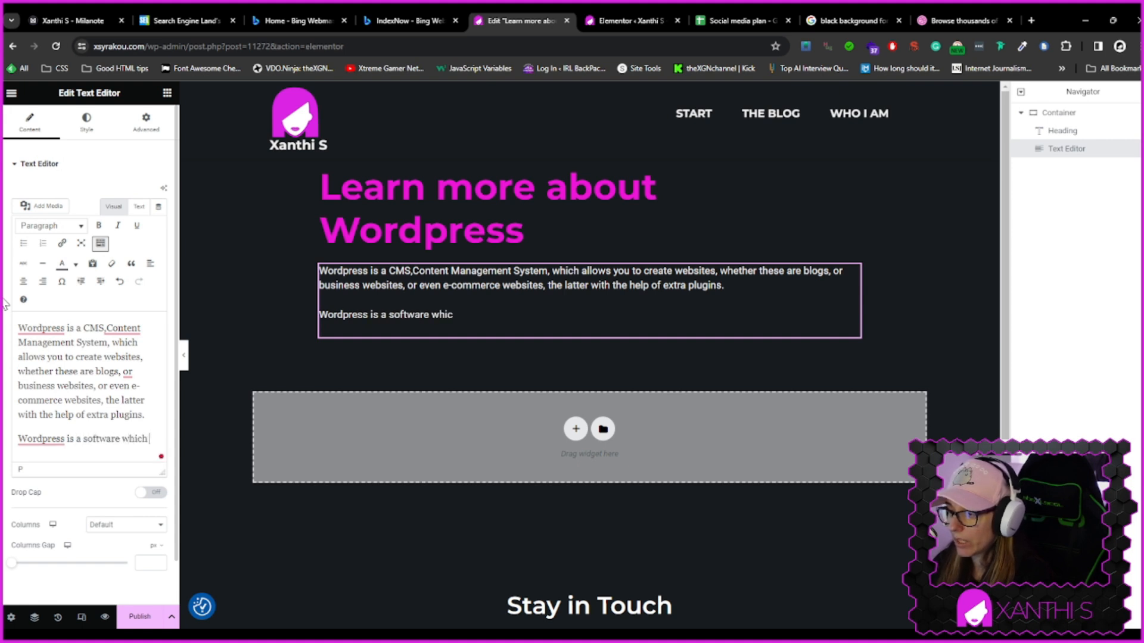
pyautogui.write('you can either down')
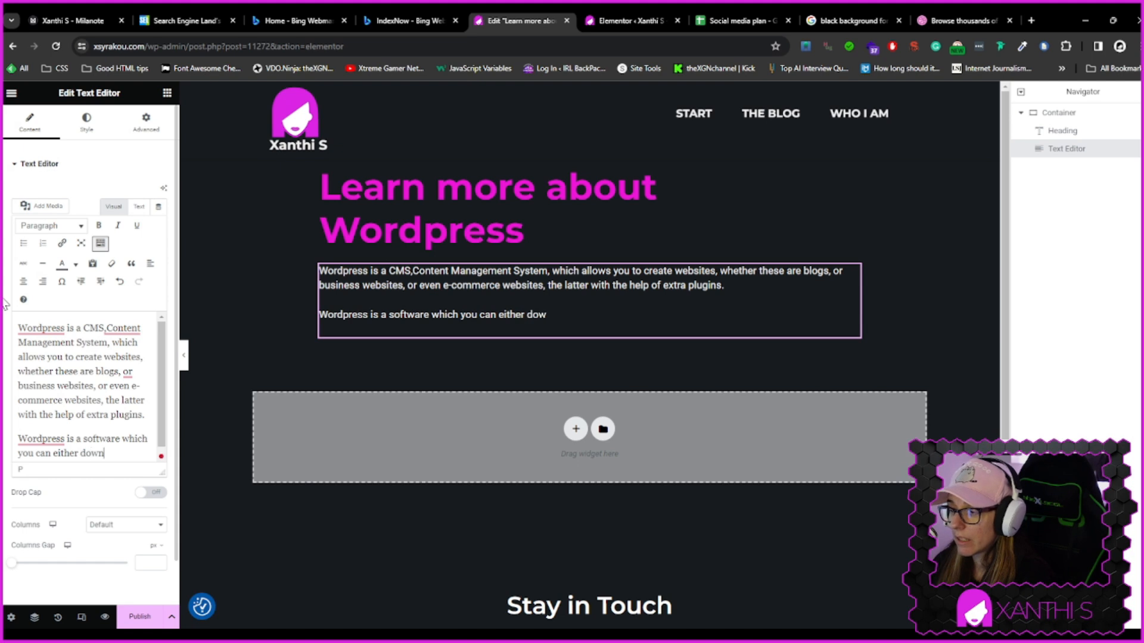
pyautogui.write('load, or use o')
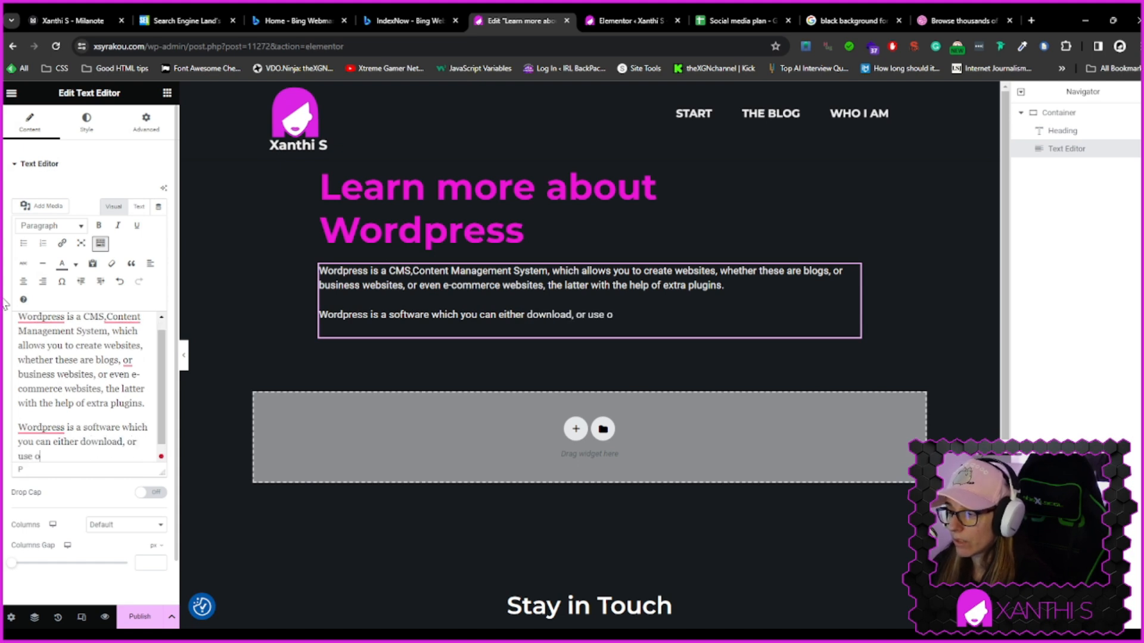
pyautogui.press('BackSpace')
pyautogui.write('it on')
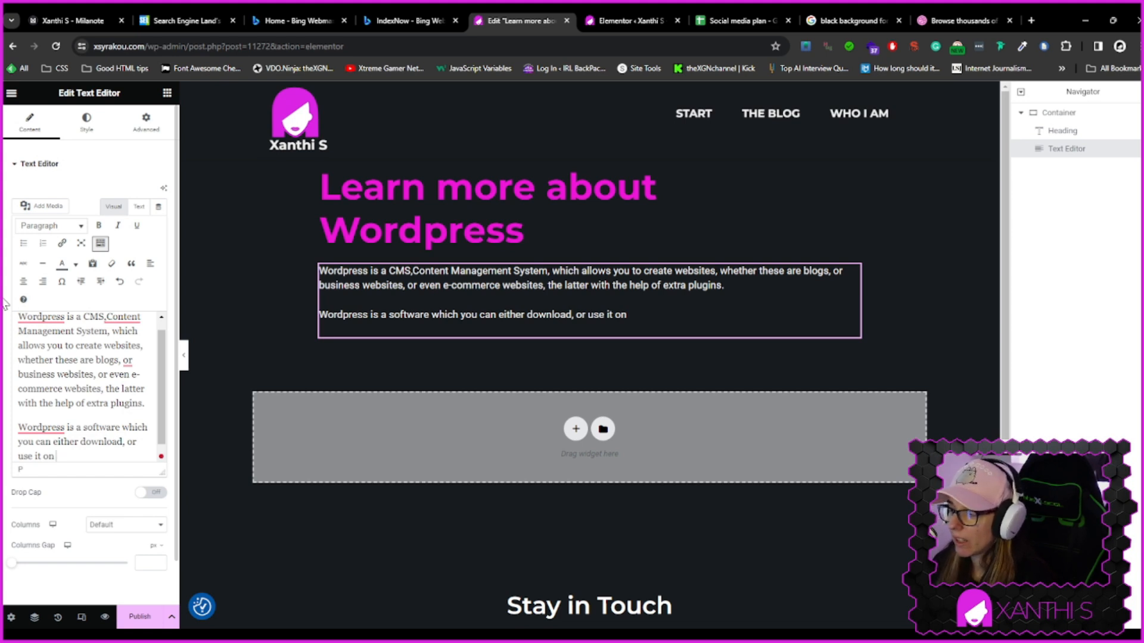
pyautogui.write('their')
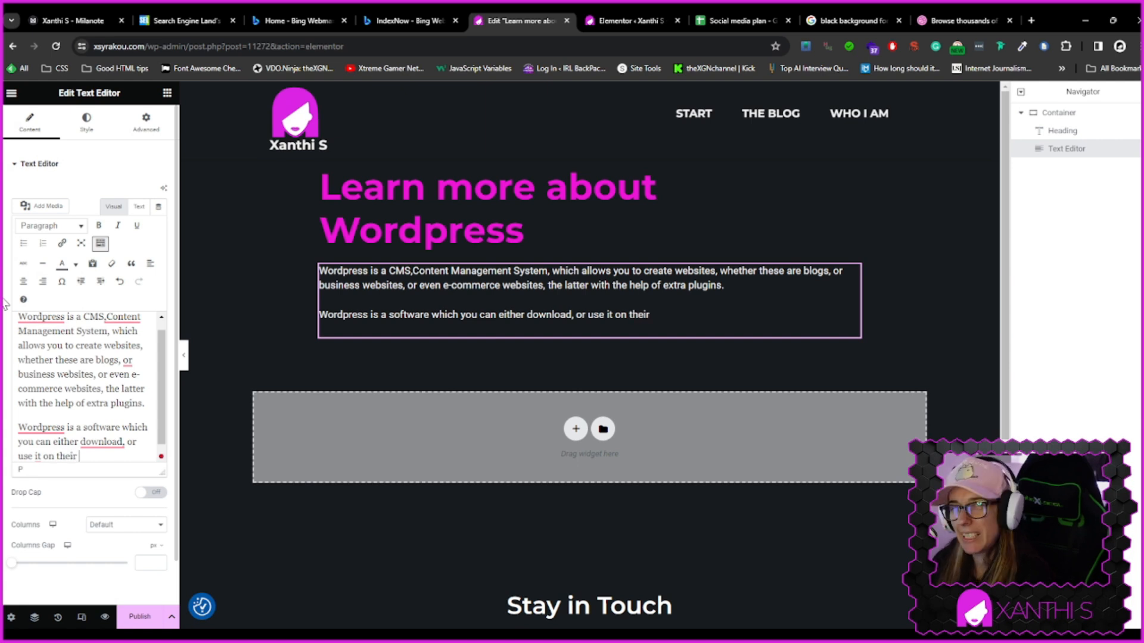
pyautogui.press('BackSpace')
pyautogui.press('BackSpace')
pyautogui.press('BackSpace')
pyautogui.press('BackSpace')
pyautogui.press('BackSpace')
pyautogui.press('BackSpace')
pyautogui.press('BackSpace')
pyautogui.write('t')
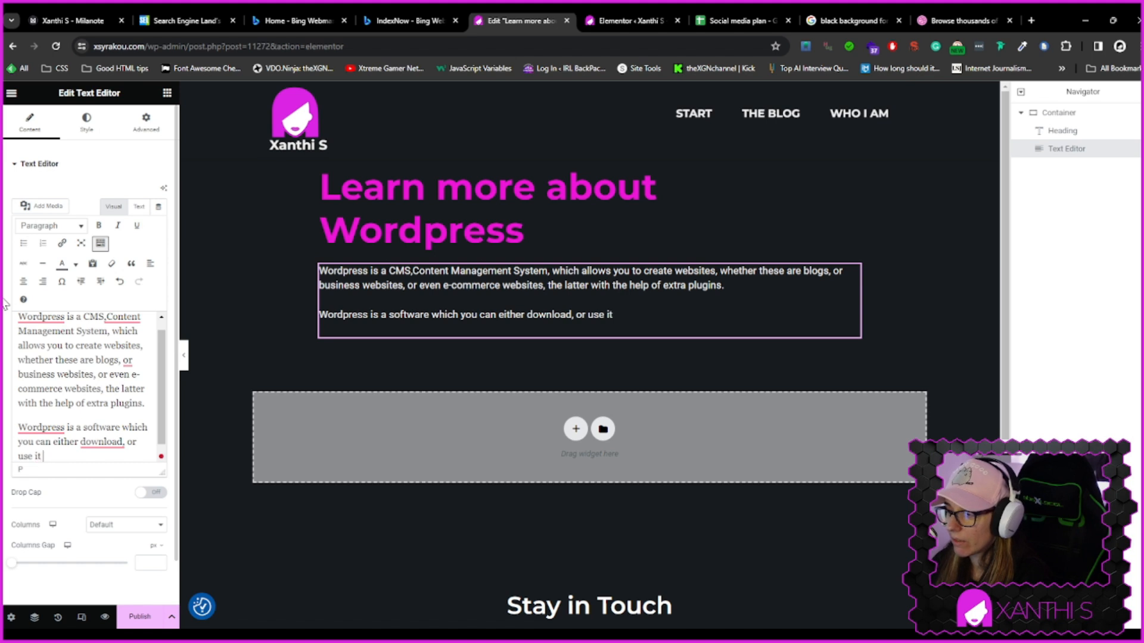
pyautogui.write(' online, more on their')
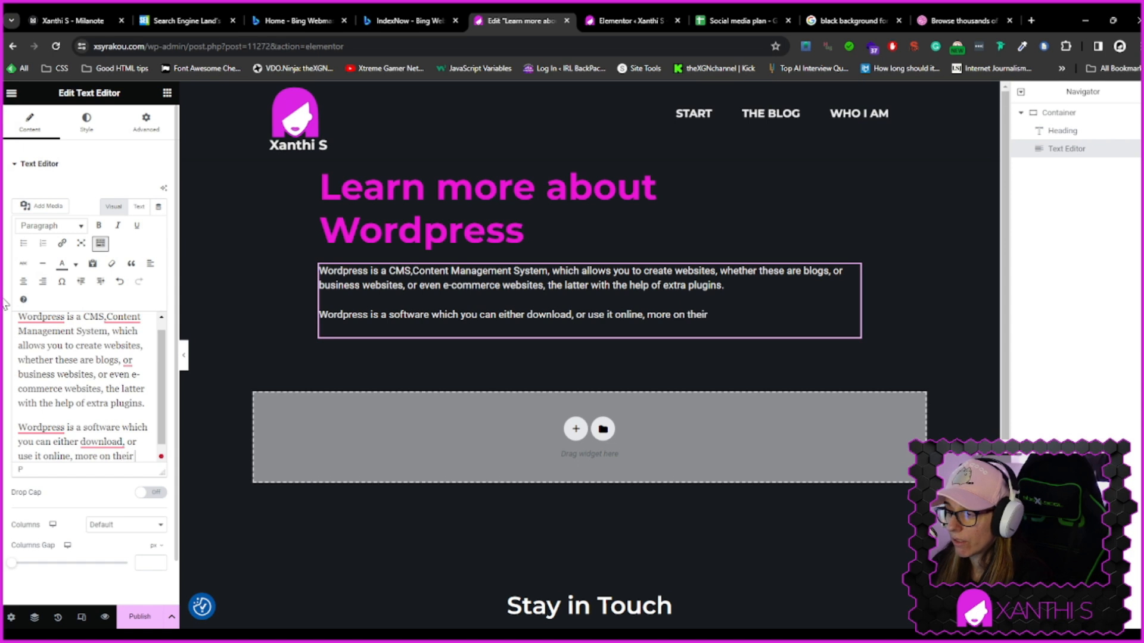
pyautogui.write(' differences')
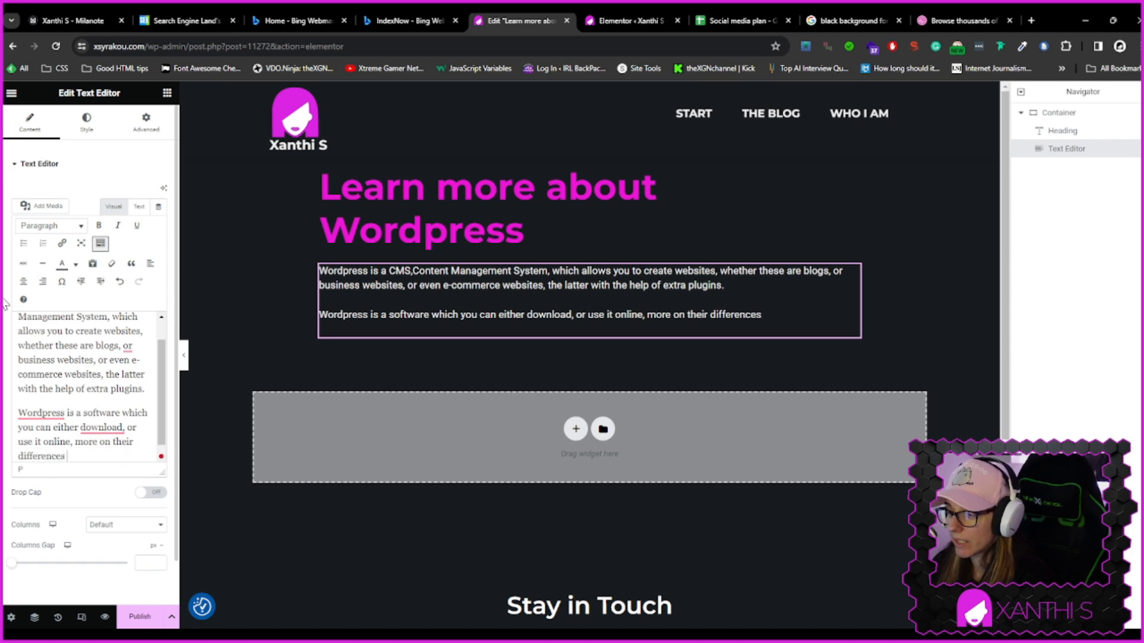
pyautogui.write(' below,')
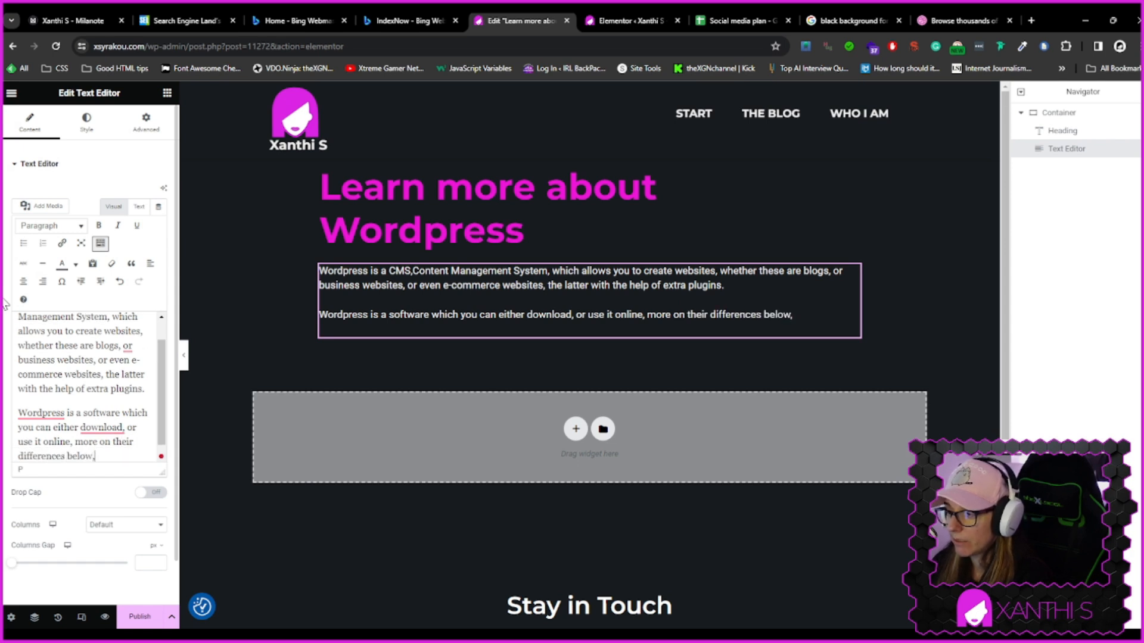
pyautogui.write(' but you ne')
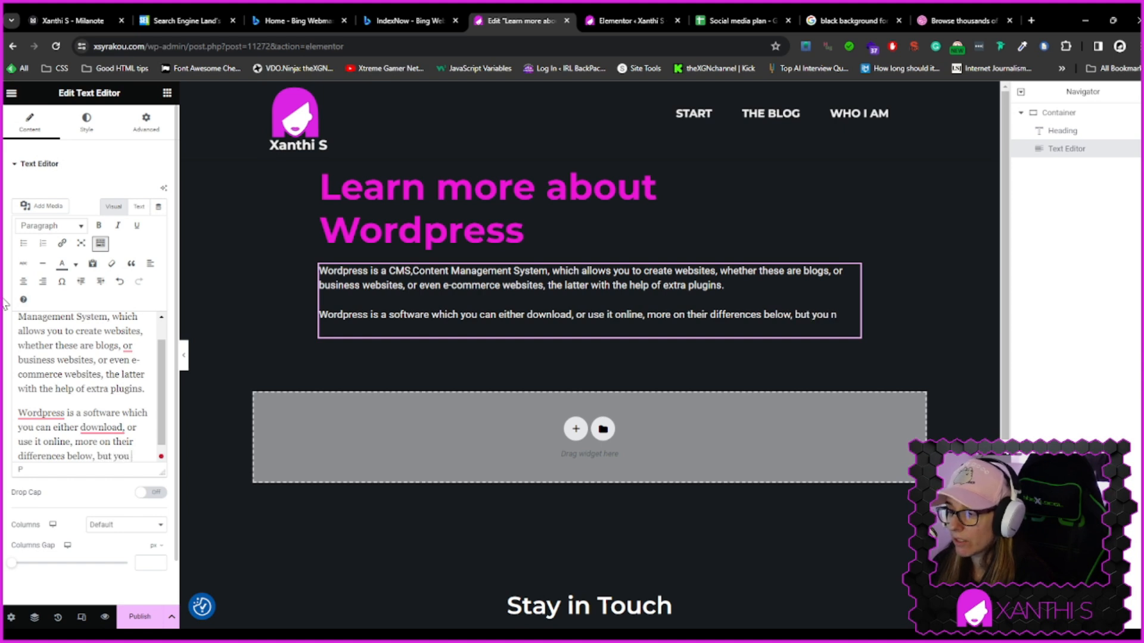
pyautogui.write('ed to underst')
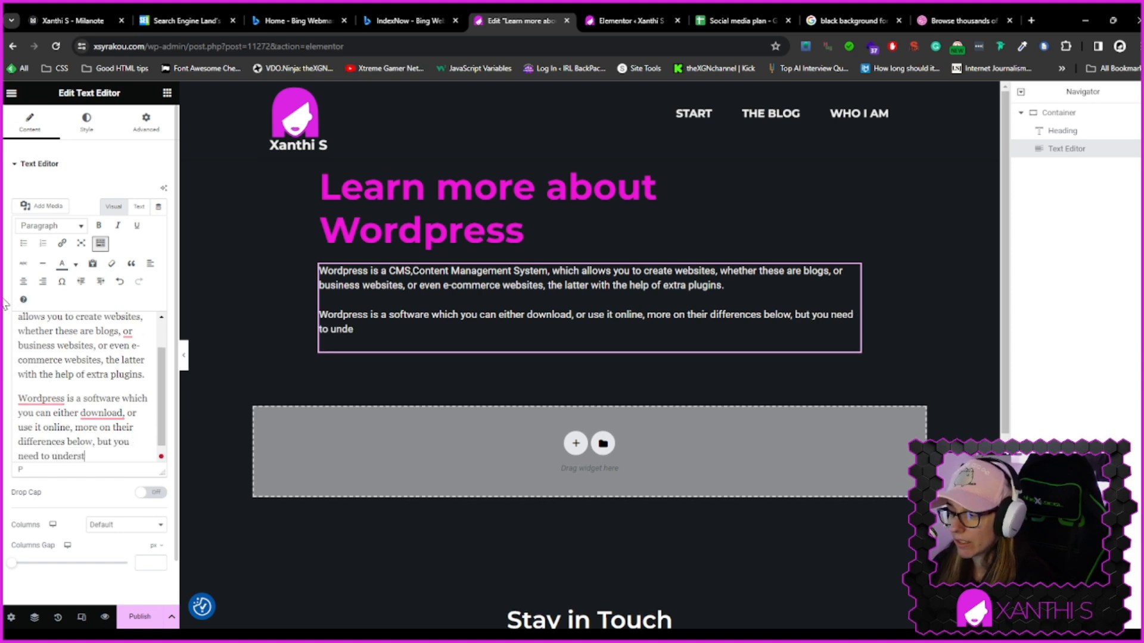
pyautogui.write('and their')
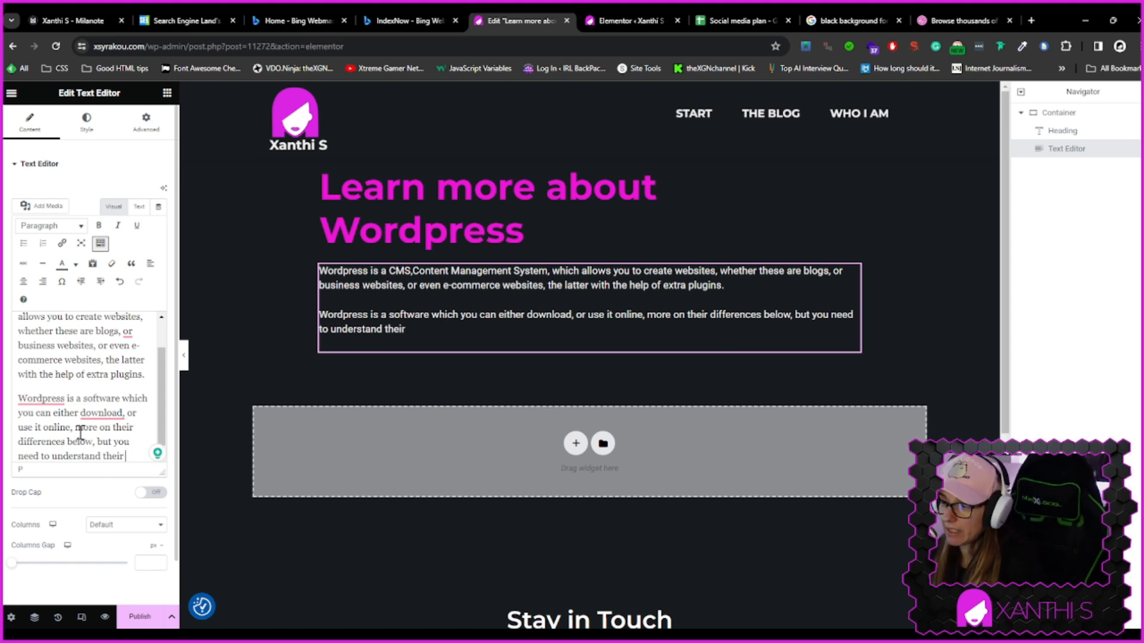
pyautogui.moveTo(75, 427); pyautogui.dragTo(93, 435)
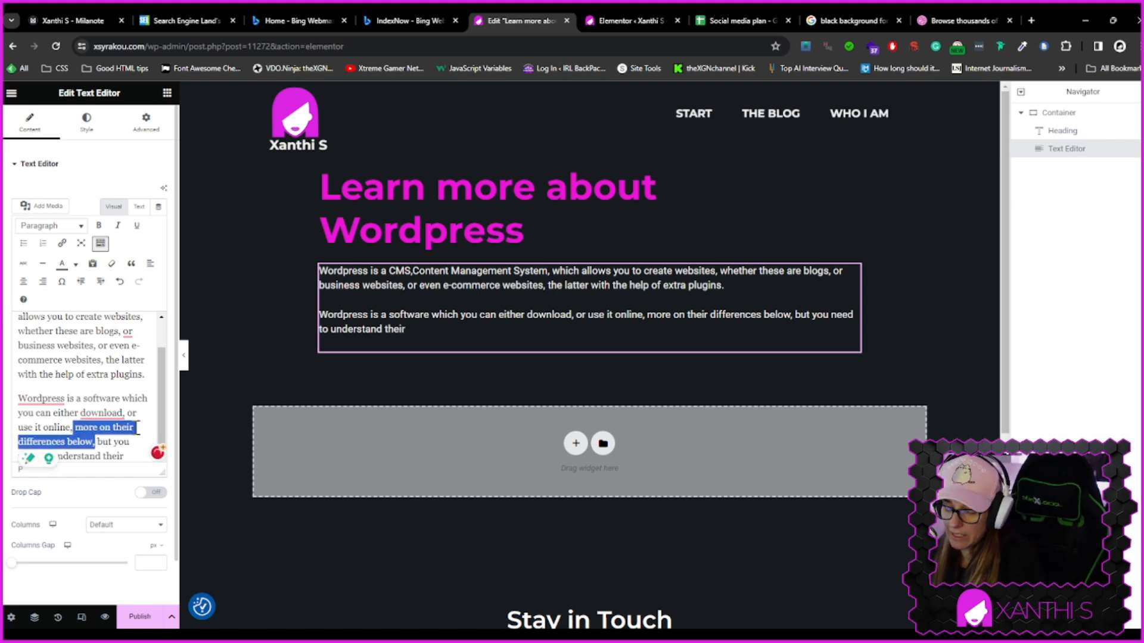
pyautogui.press('BackSpace')
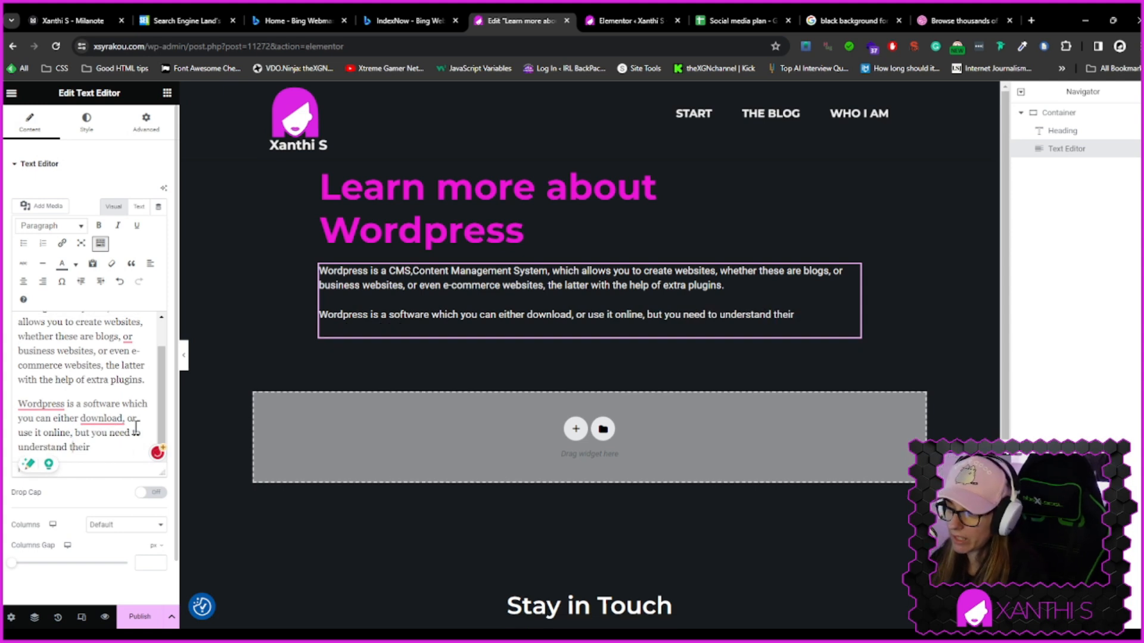
pyautogui.write('differences')
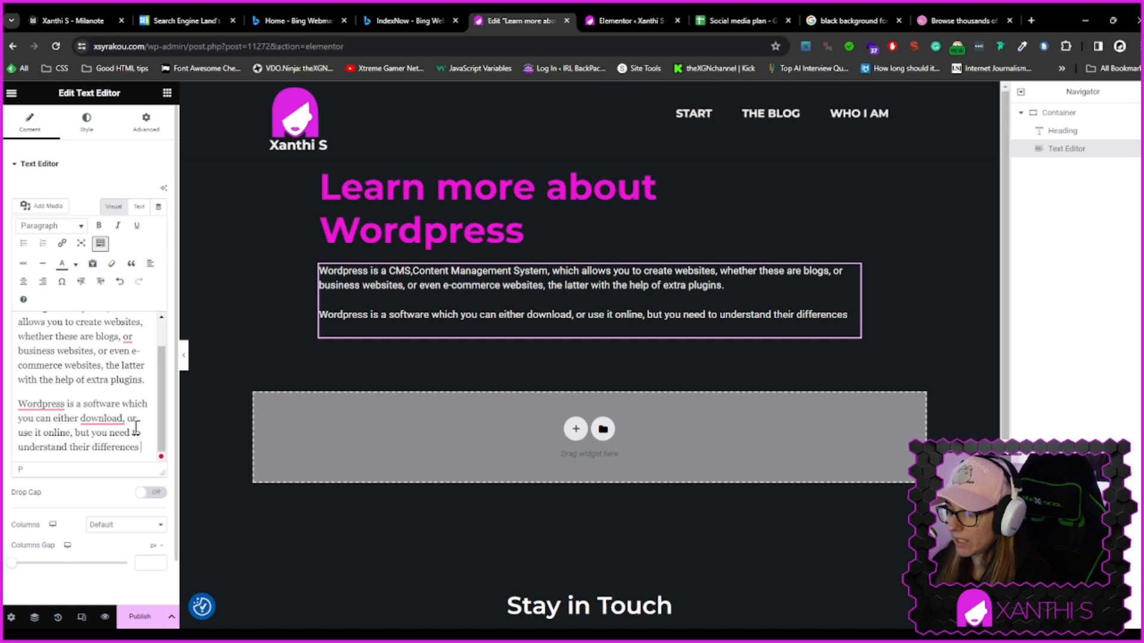
pyautogui.write(' and simili')
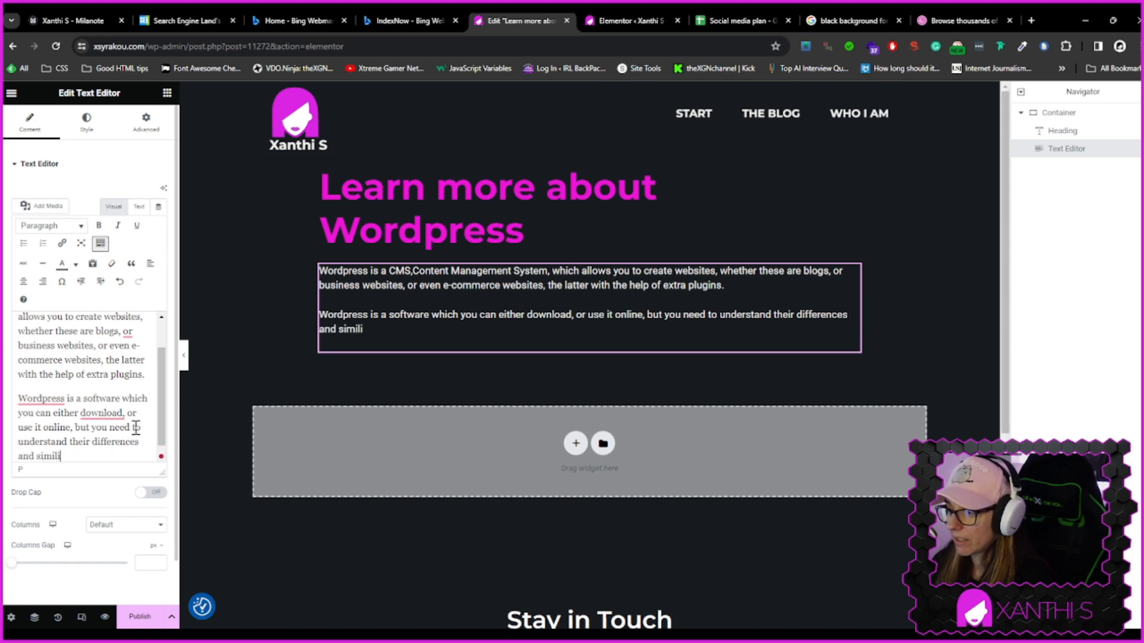
pyautogui.write('tie')
pyautogui.press('BackSpace')
pyautogui.press('BackSpace')
pyautogui.press('BackSpace')
pyautogui.write('rities before you pro')
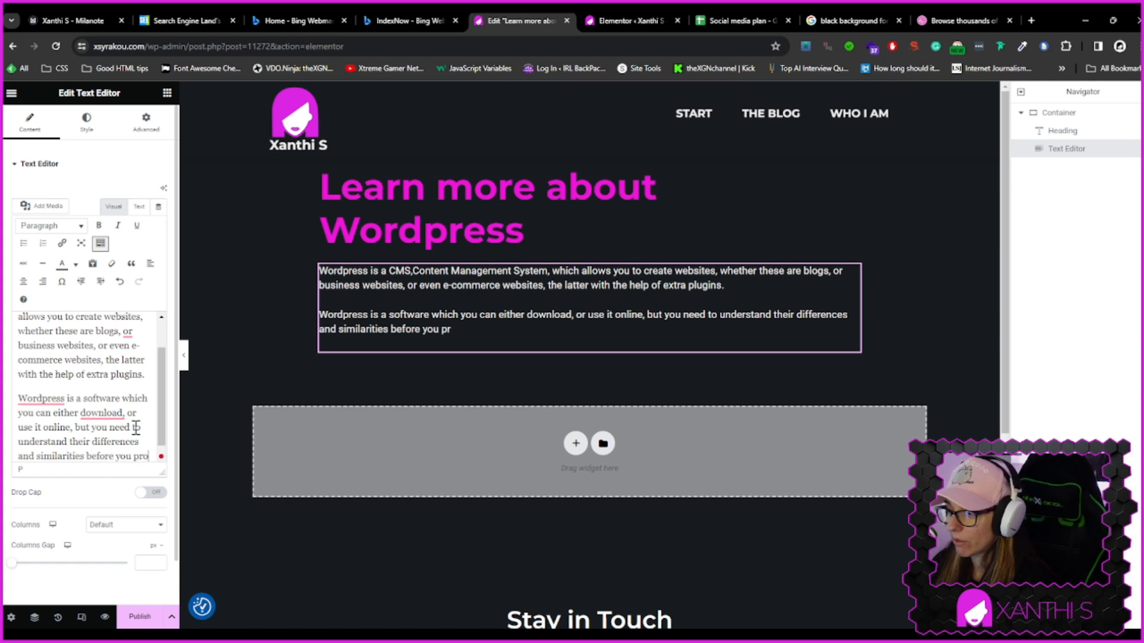
pyautogui.write('ceed.')
pyautogui.press('Return')
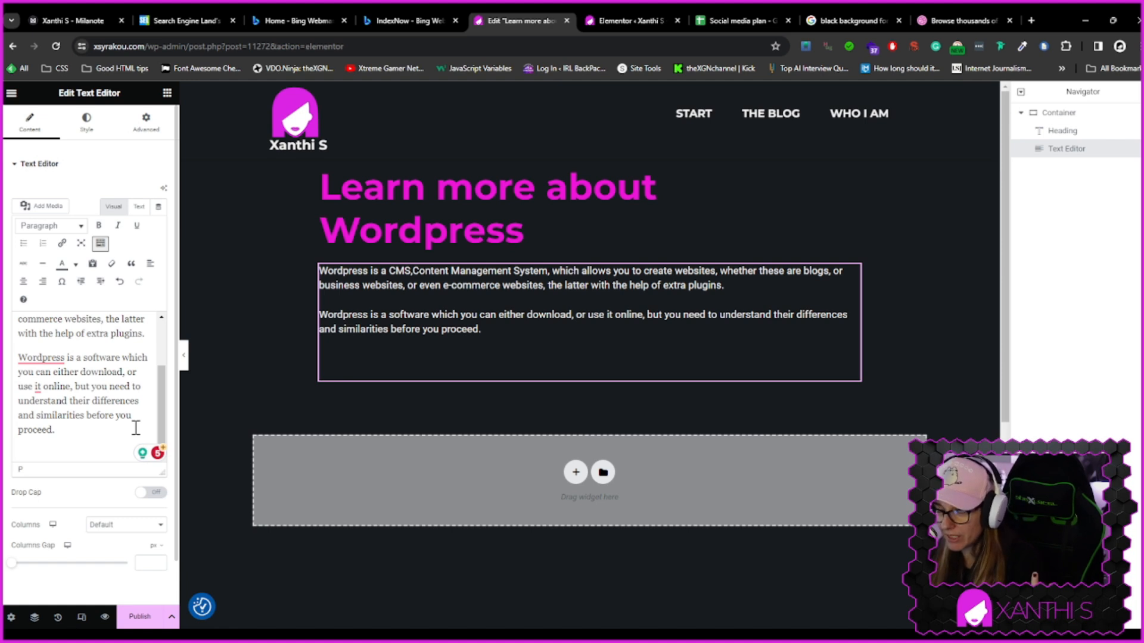
# Reword the first paragraph's opening to 'a CMS, which stands for Content Management System, that allows you to create websites'
pyautogui.scroll(3, 77, 396)
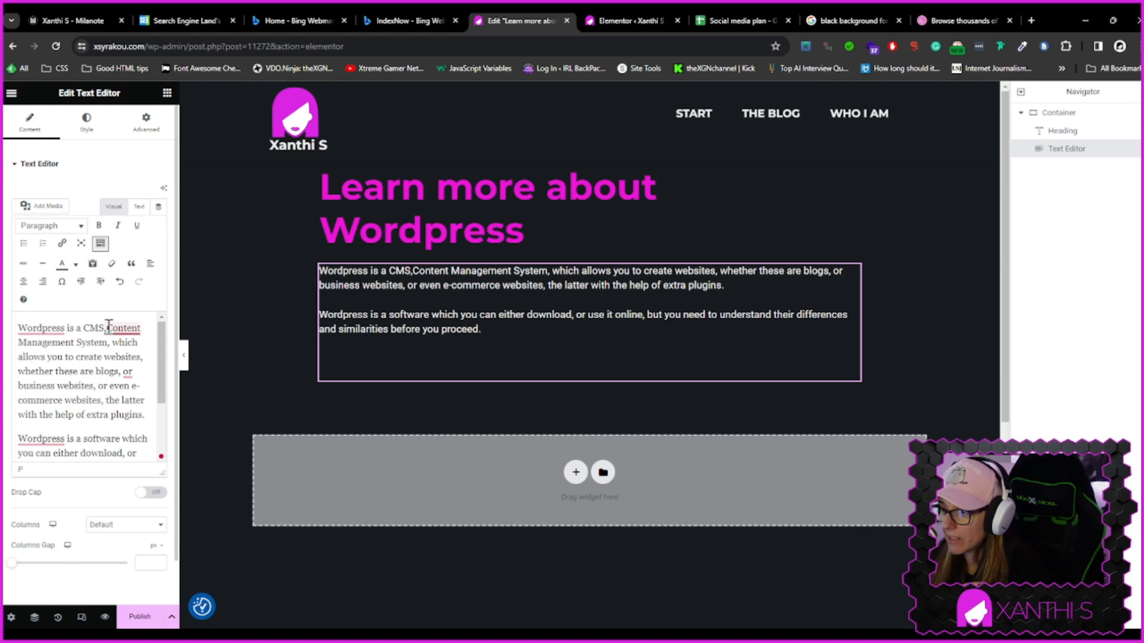
pyautogui.moveTo(129, 323)
pyautogui.write('which')
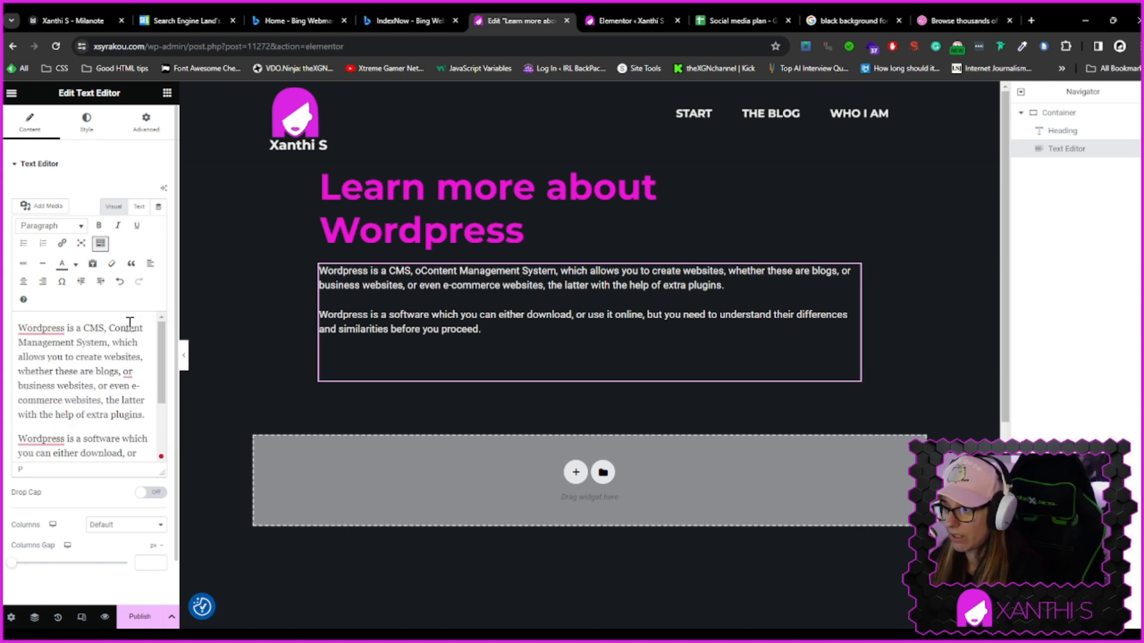
pyautogui.write(' stands for')
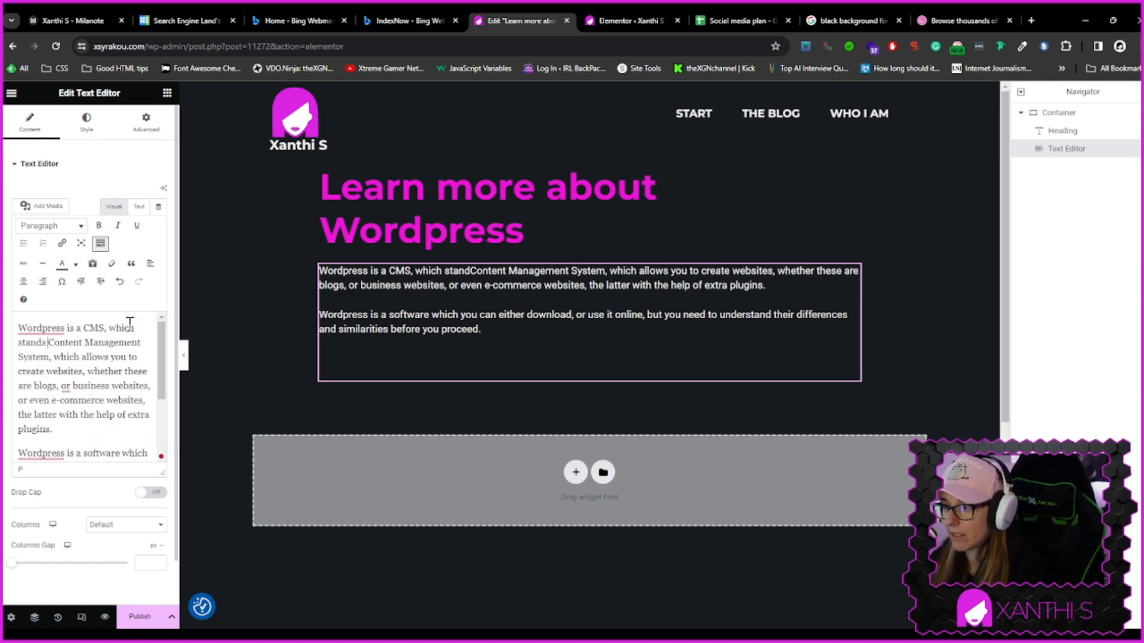
pyautogui.click(109, 357)
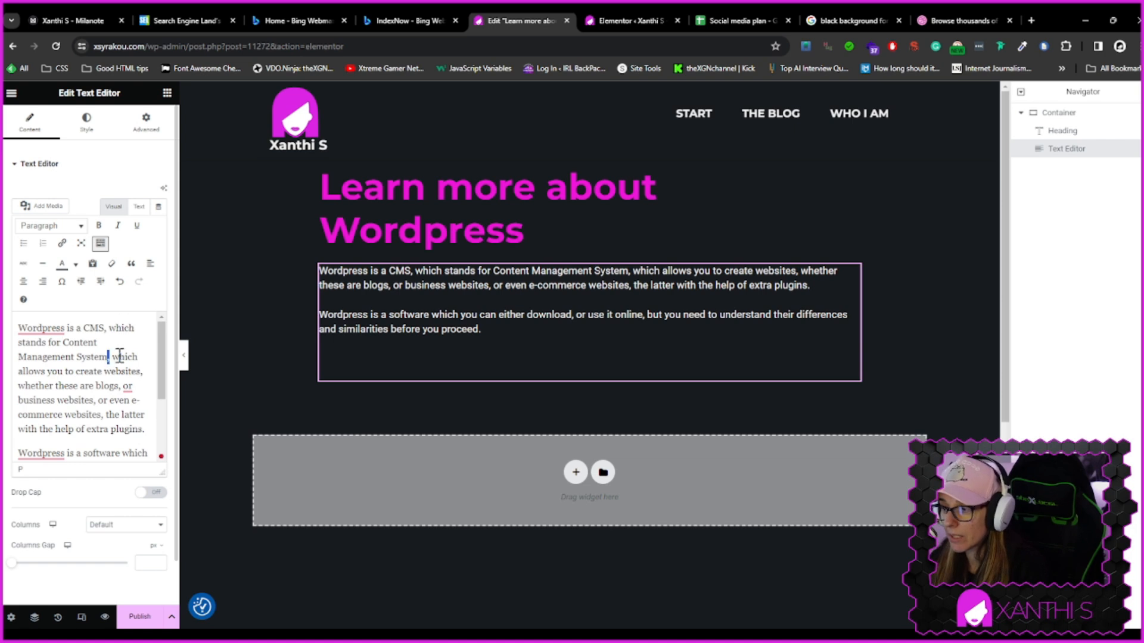
pyautogui.doubleClick(126, 357)
pyautogui.write('that')
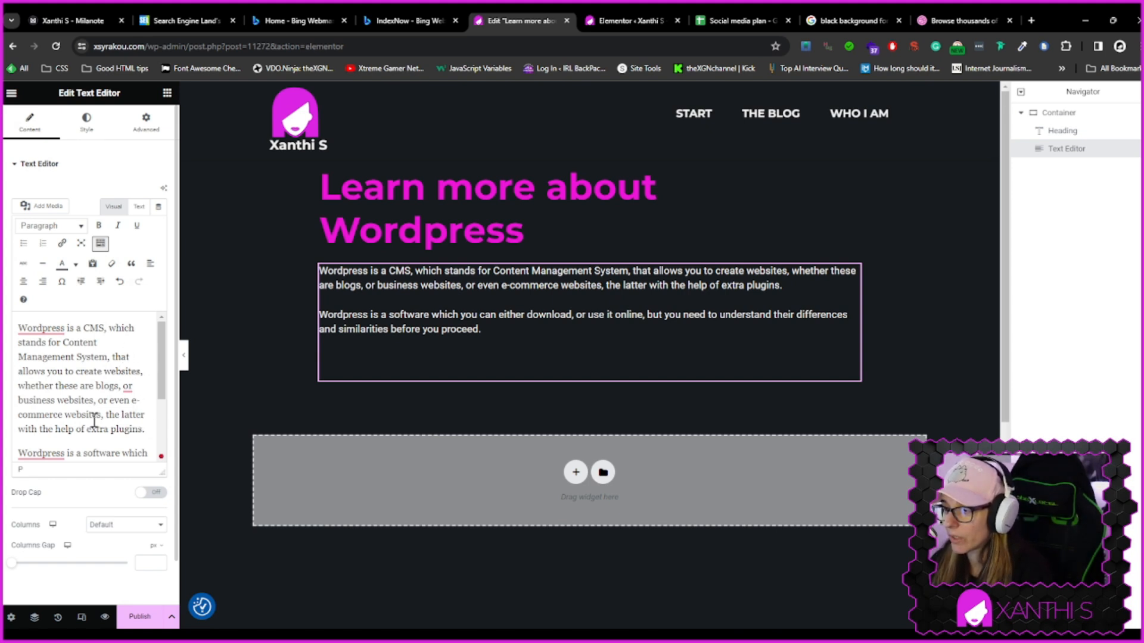
# Trim the first paragraph to 'whether these are blog, business, or even e-commerce websites, with the help of extra plugins.'
pyautogui.doubleClick(68, 400)
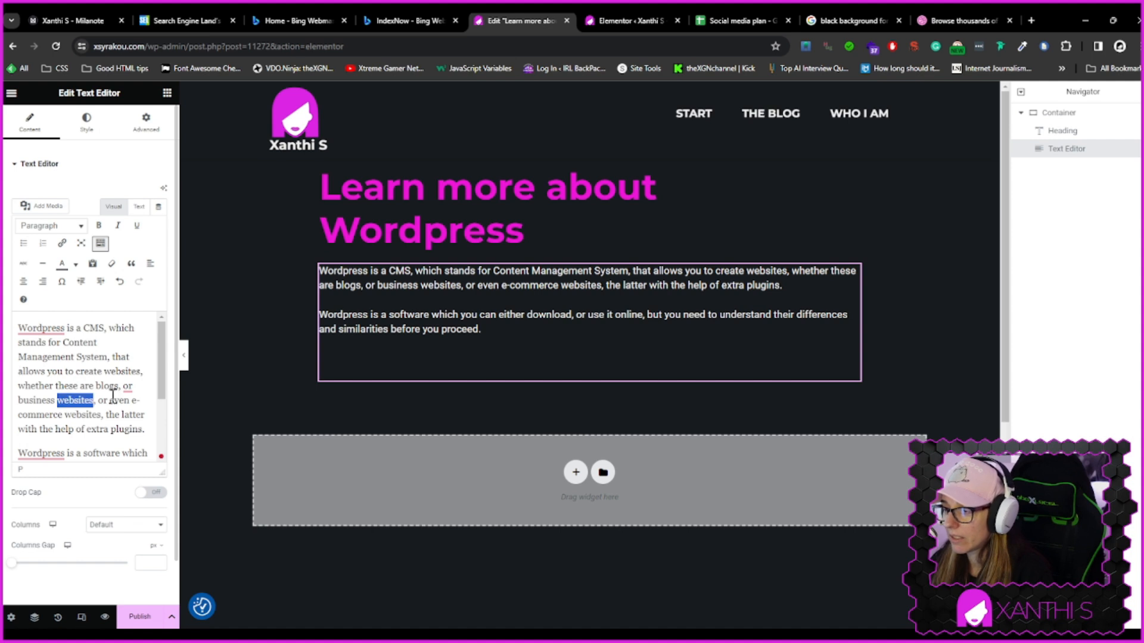
pyautogui.doubleClick(82, 414)
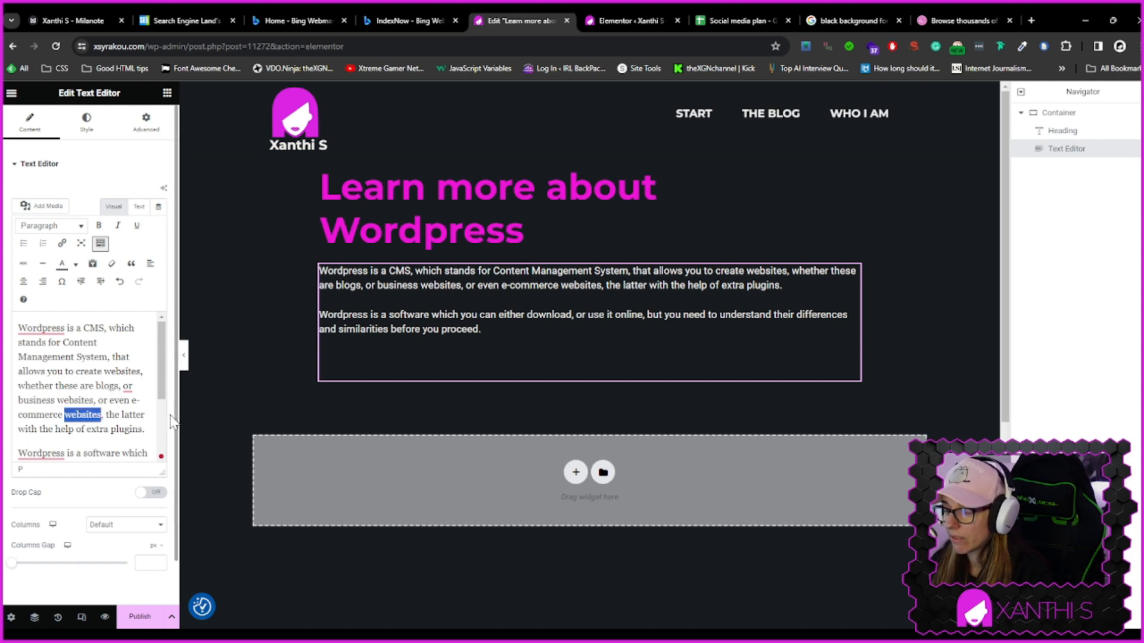
pyautogui.doubleClick(74, 400)
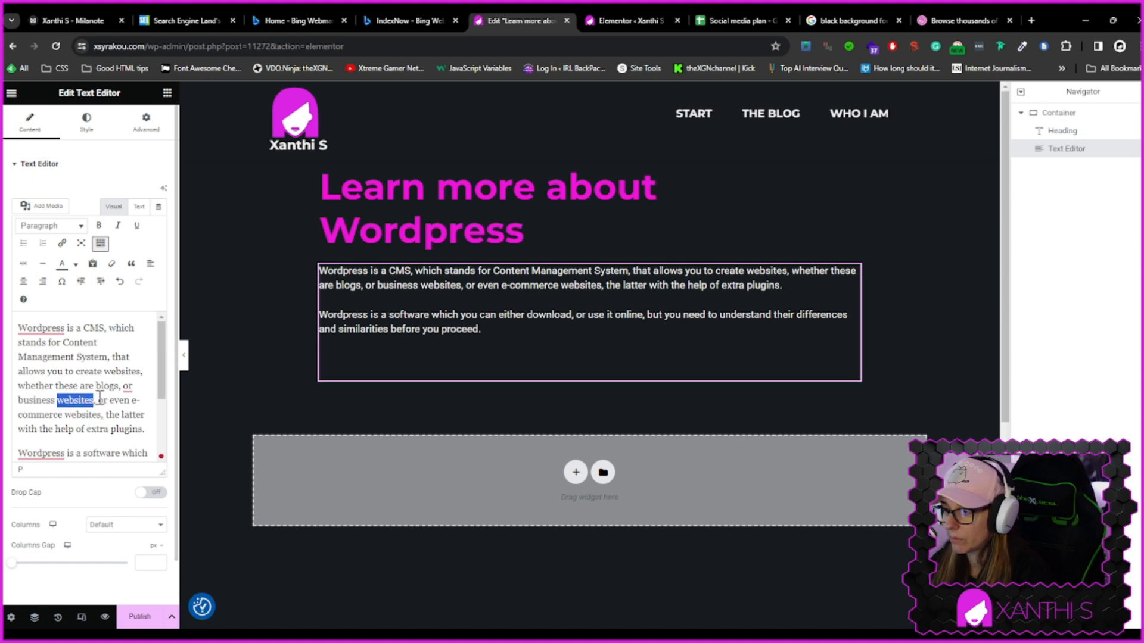
pyautogui.press('BackSpace')
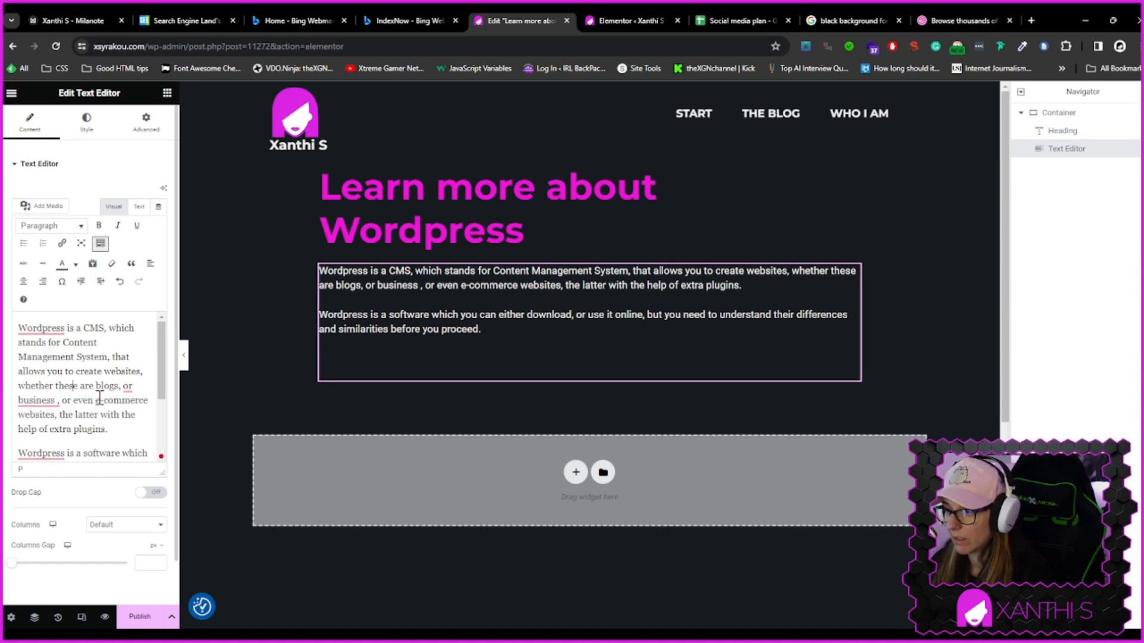
pyautogui.press('Delete')
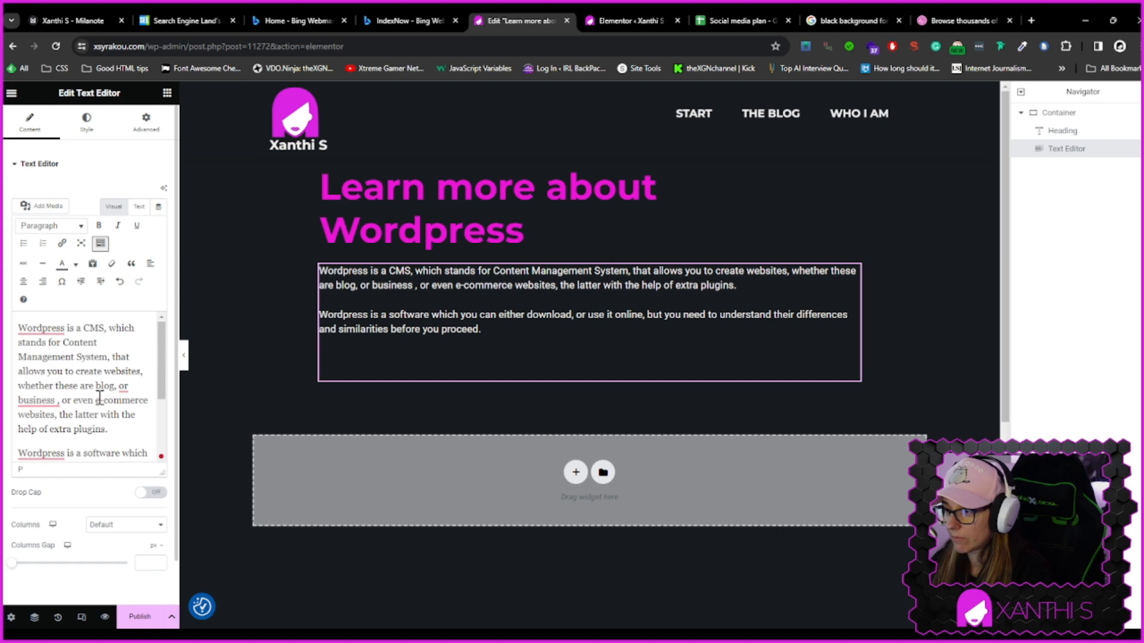
pyautogui.press('Delete')
pyautogui.press('Delete')
pyautogui.press('Delete')
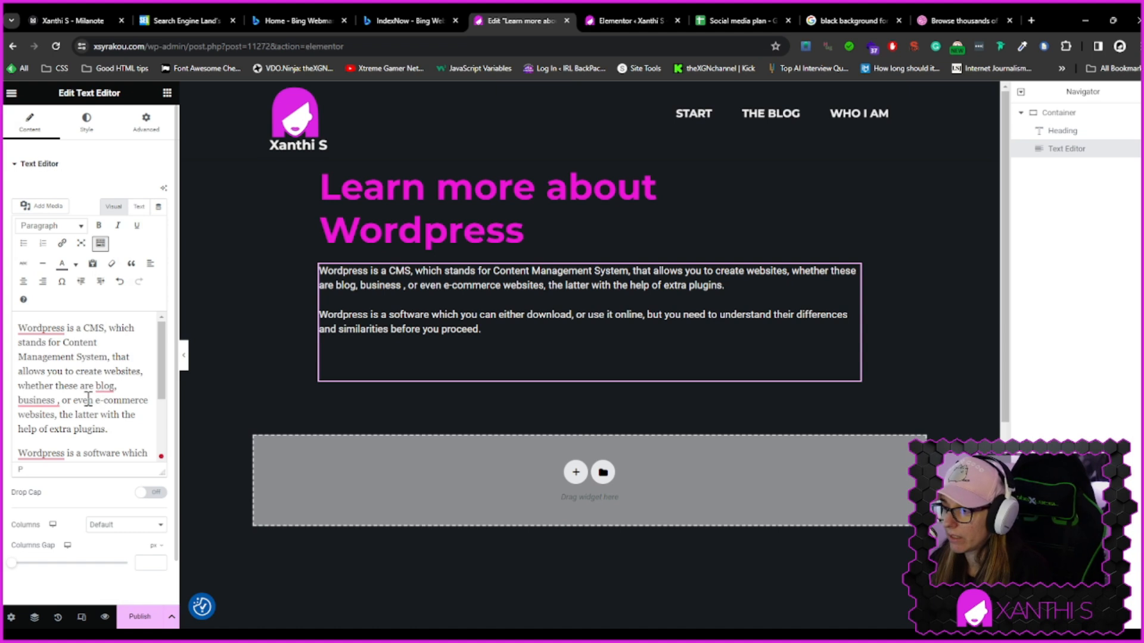
pyautogui.moveTo(50, 399)
pyautogui.click(50, 443)
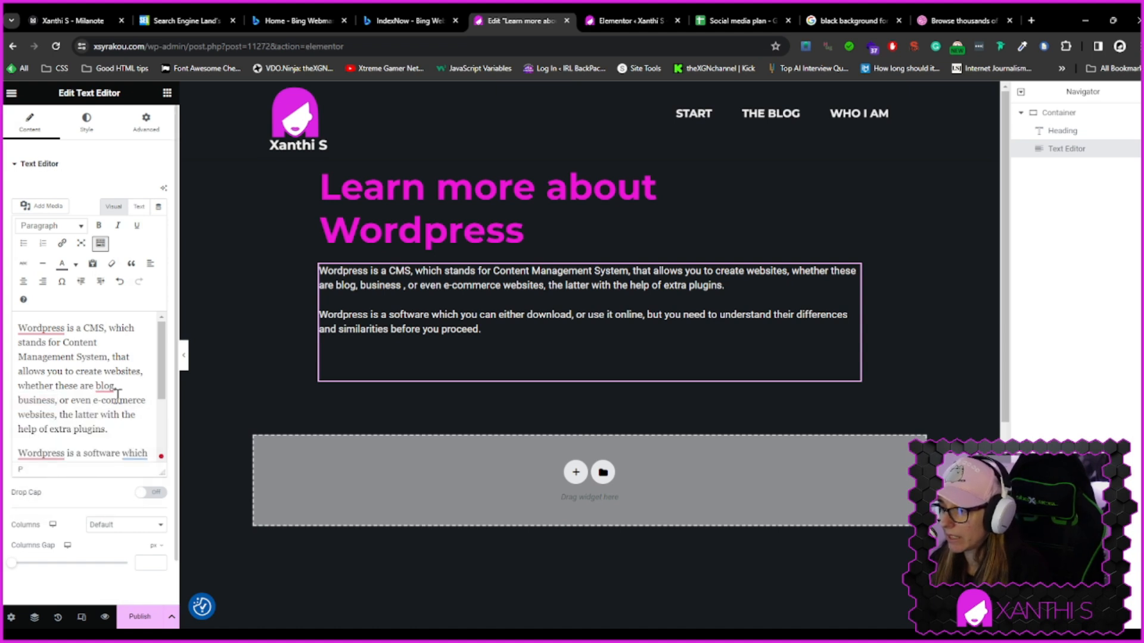
pyautogui.moveTo(83, 430)
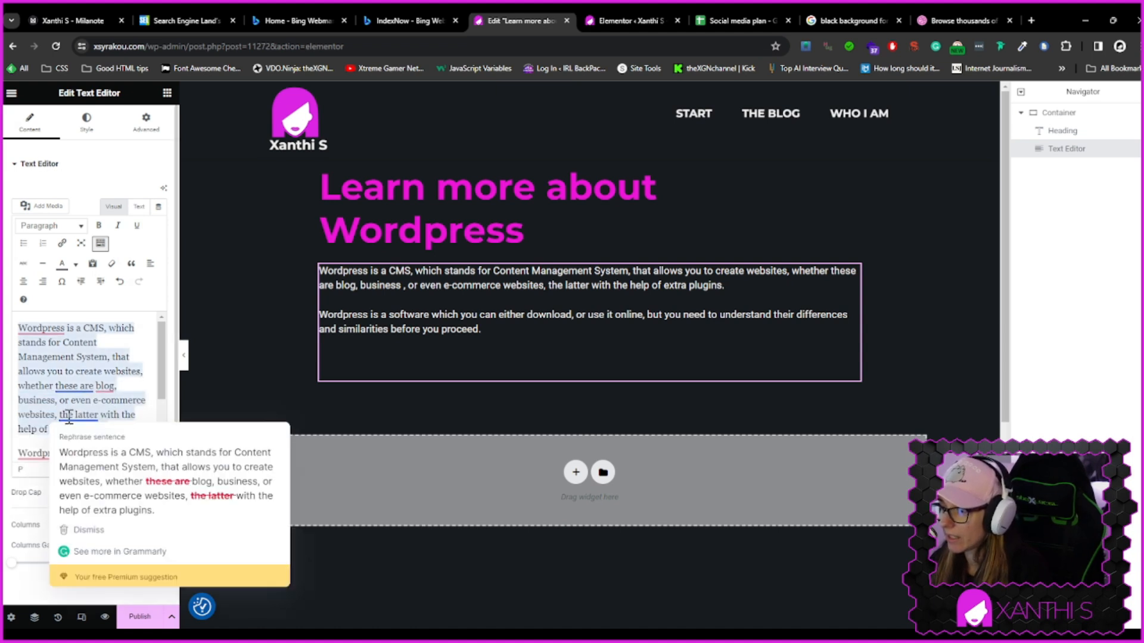
pyautogui.moveTo(98, 415); pyautogui.dragTo(59, 415)
pyautogui.press('BackSpace')
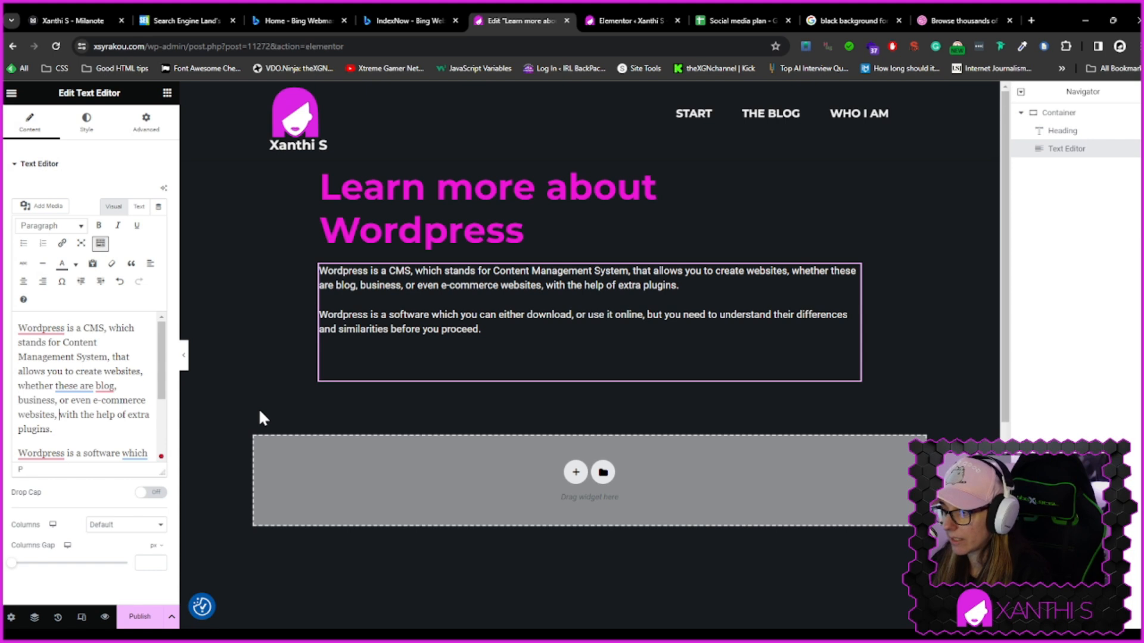
pyautogui.press('Down')
pyautogui.press('Down')
pyautogui.press('Down')
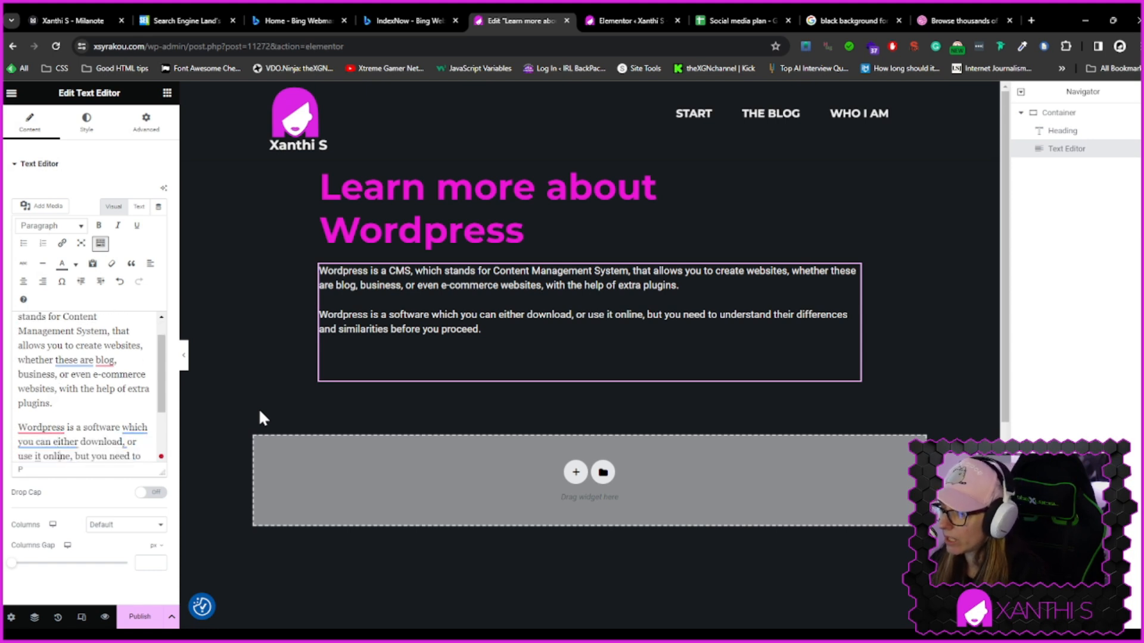
pyautogui.press('Down')
pyautogui.press('Down')
pyautogui.press('Down')
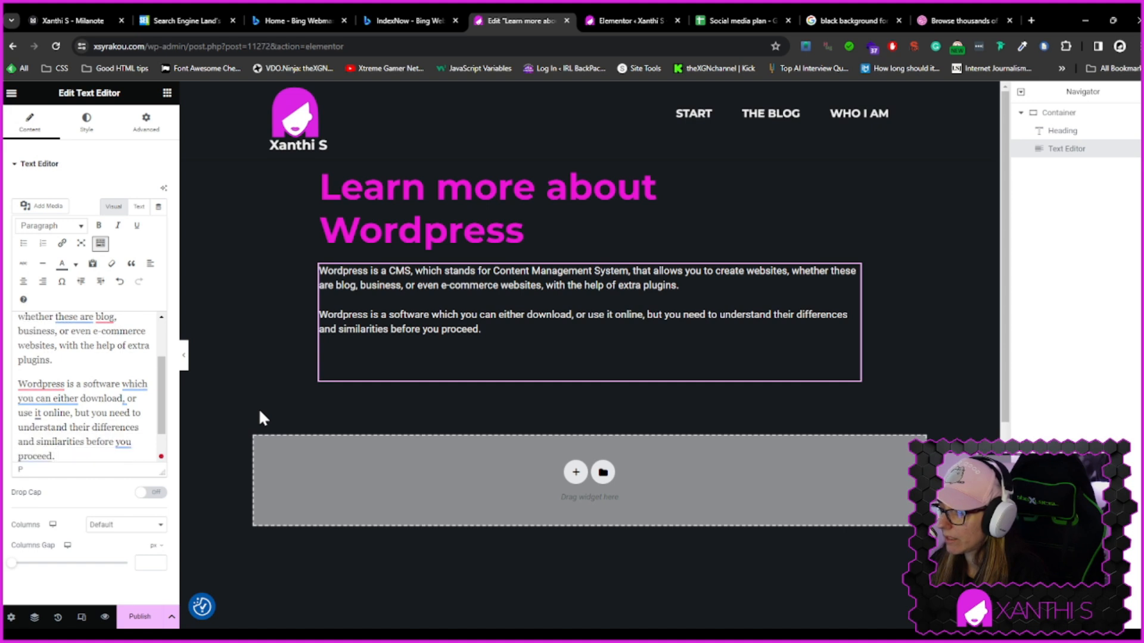
# Reword the second paragraph's ending to 'understand the different Wordpress solutions, which are basically 2, and'
pyautogui.press('Down')
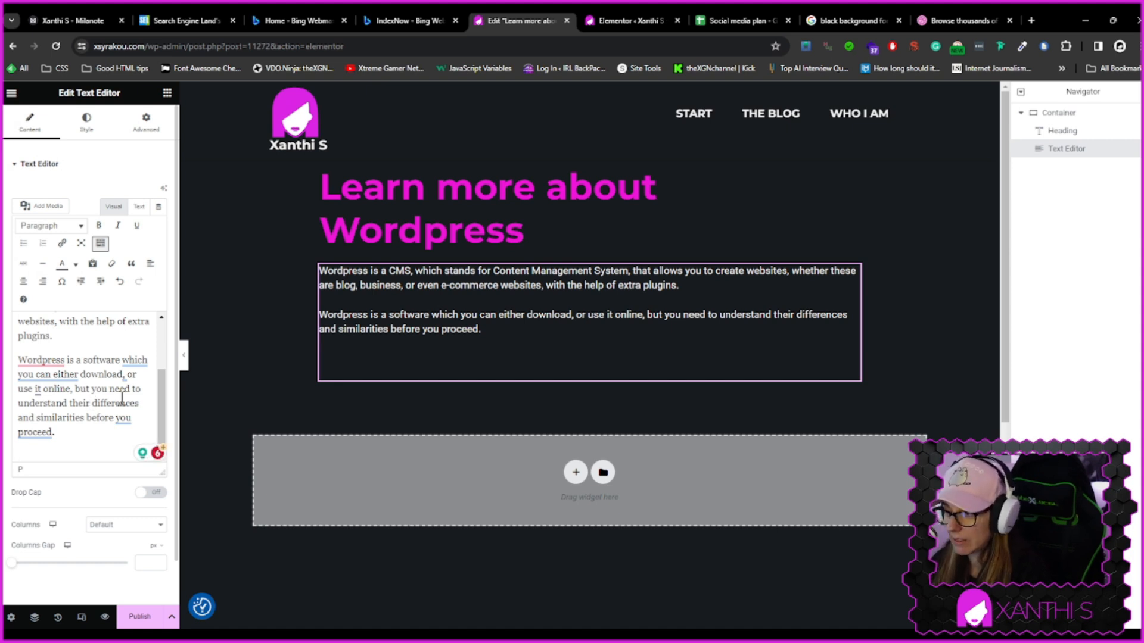
pyautogui.press('BackSpace')
pyautogui.press('BackSpace')
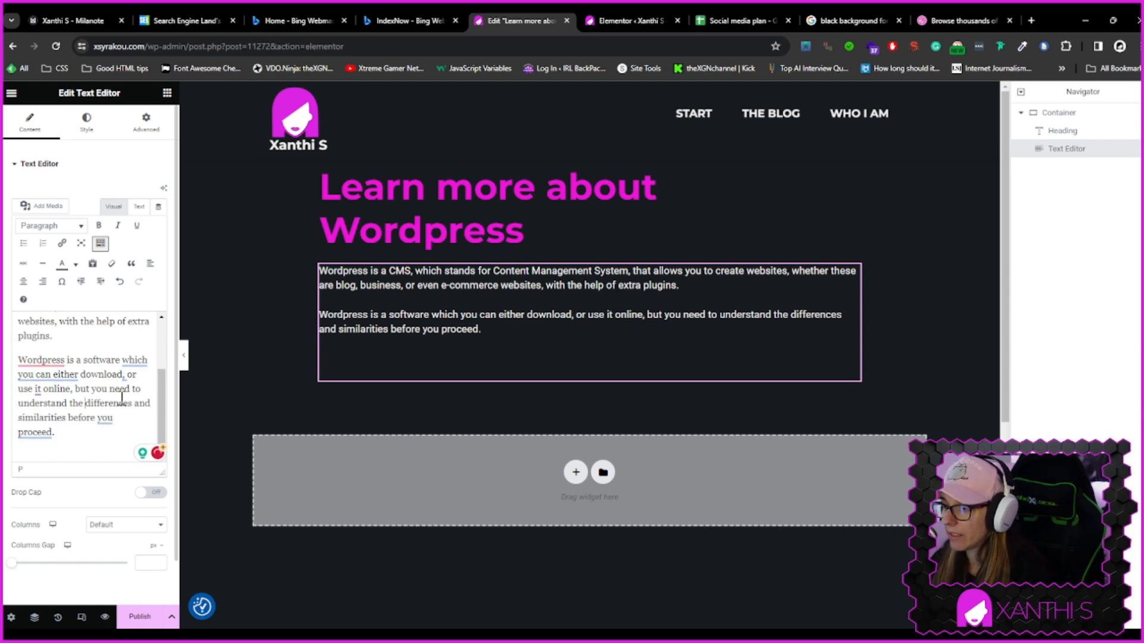
pyautogui.press('BackSpace')
pyautogui.press('BackSpace')
pyautogui.press('BackSpace')
pyautogui.write('t Wordpress so')
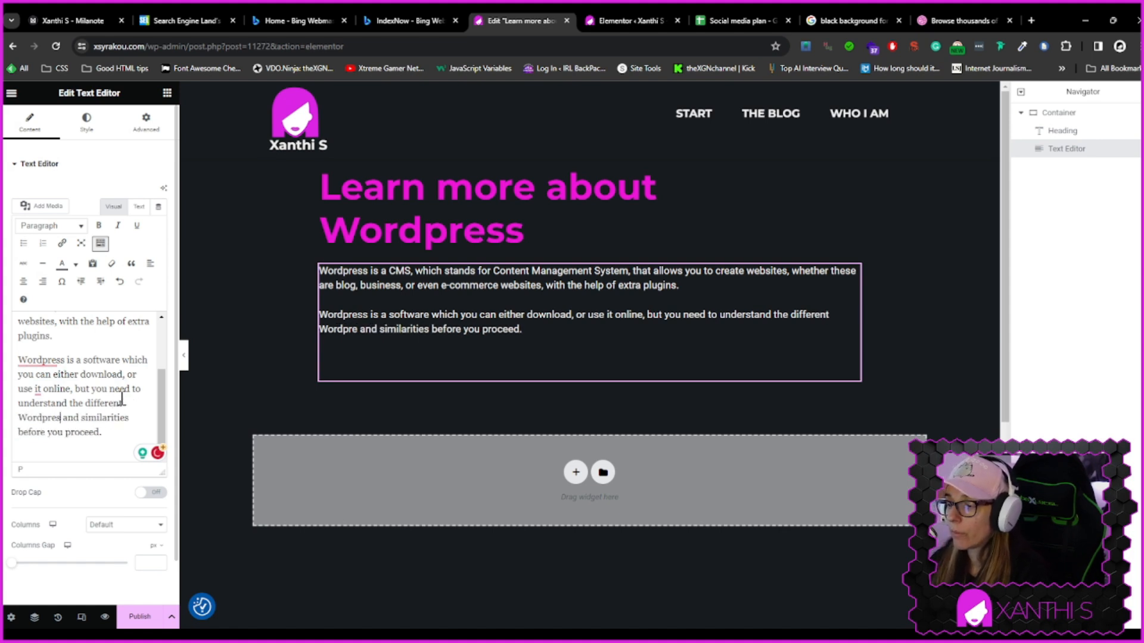
pyautogui.write('lutions that a')
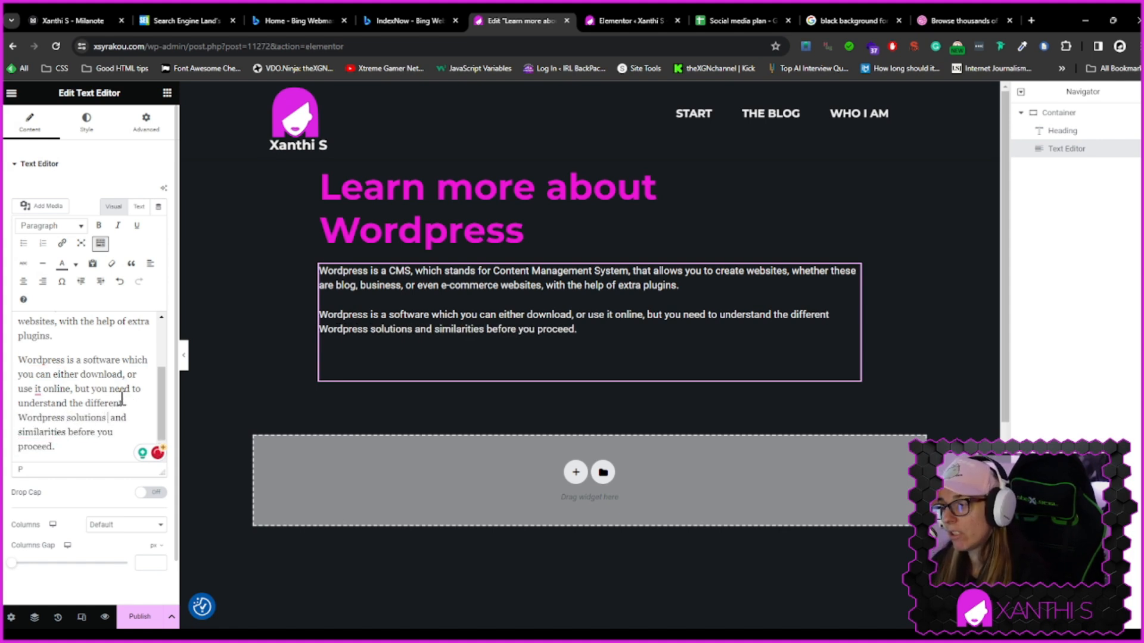
pyautogui.press('BackSpace')
pyautogui.press('BackSpace')
pyautogui.press('BackSpace')
pyautogui.press('BackSpace')
pyautogui.press('BackSpace')
pyautogui.press('BackSpace')
pyautogui.press('BackSpace')
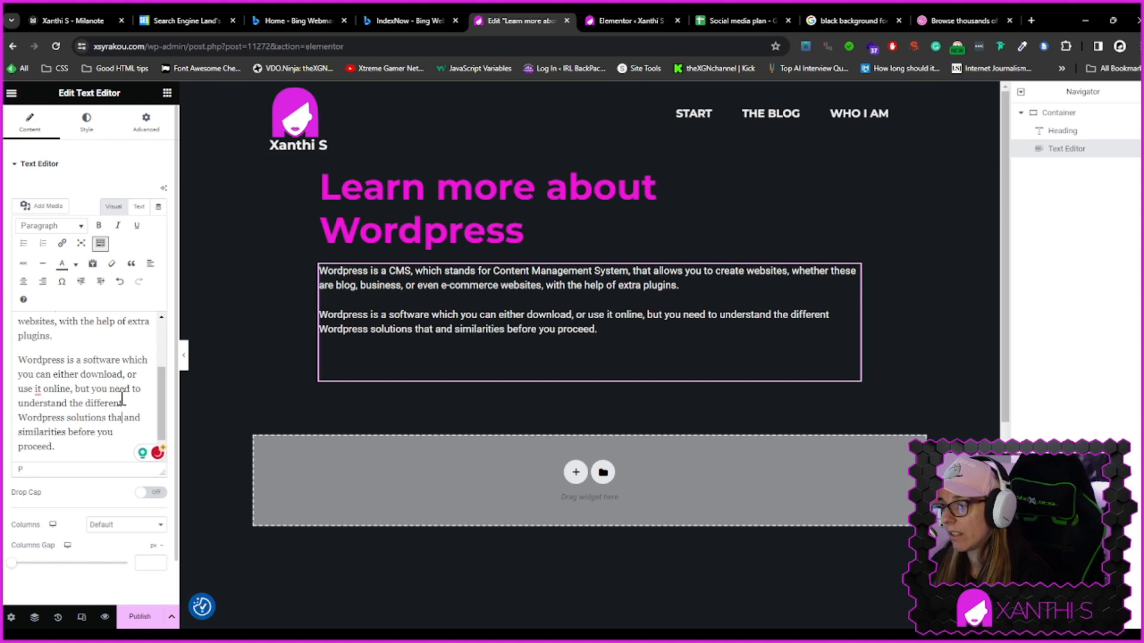
pyautogui.write(', which are ')
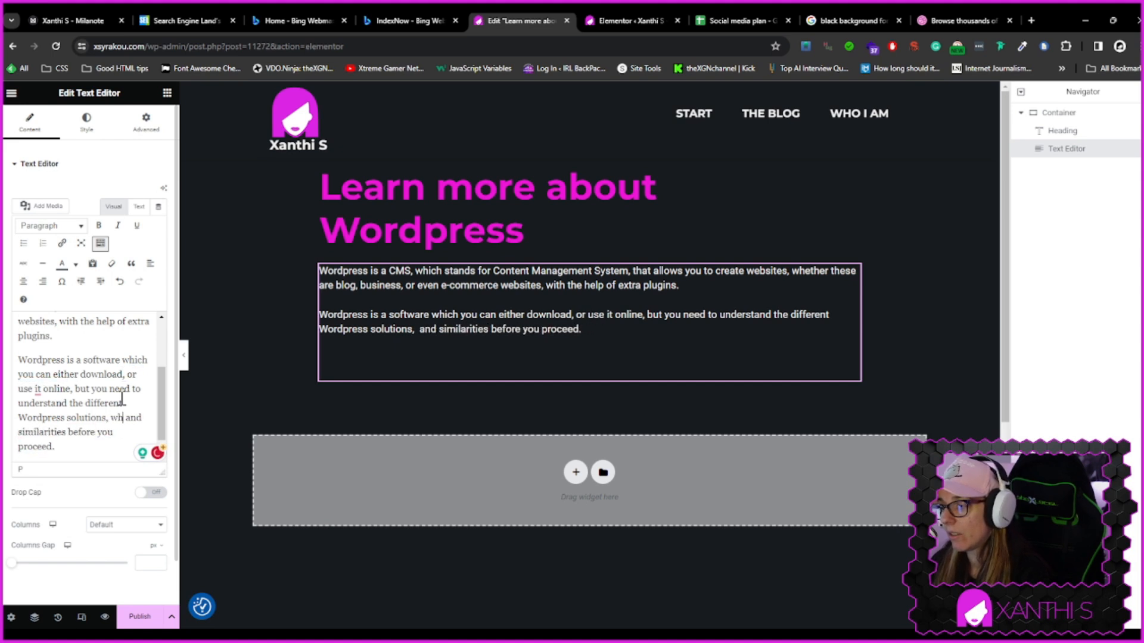
pyautogui.write('basically 2, a')
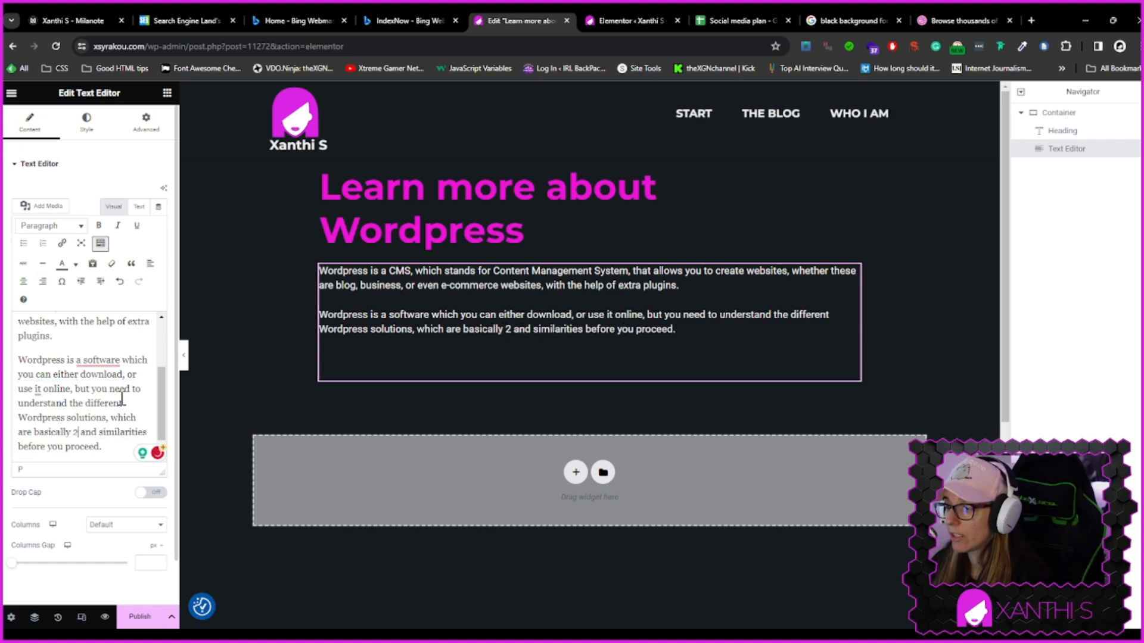
pyautogui.write('nd ')
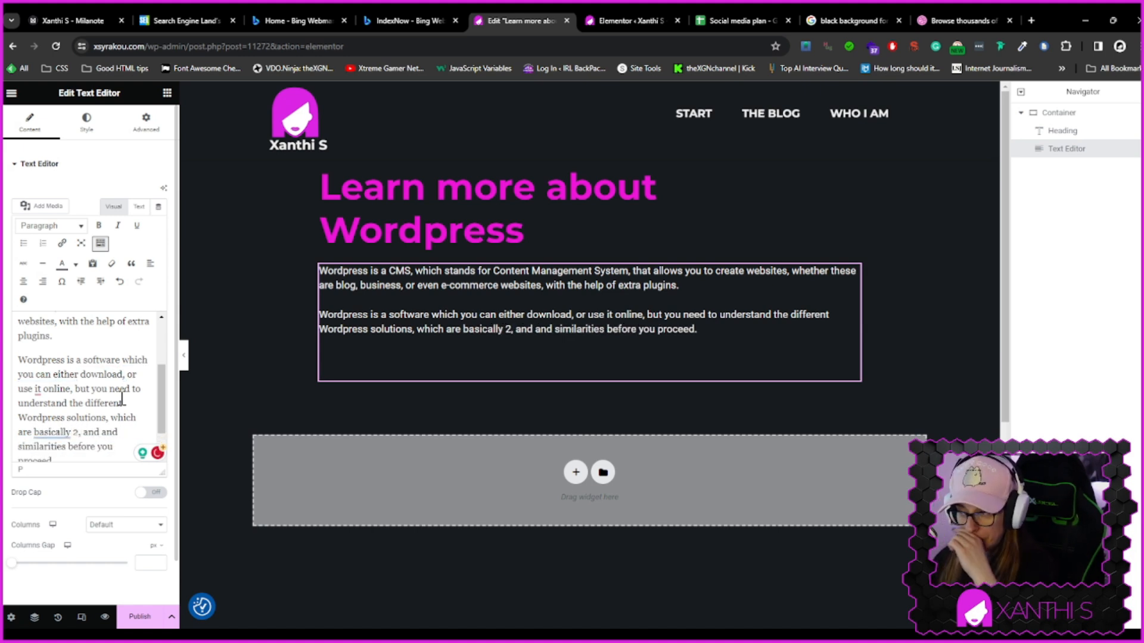
pyautogui.write('understand wh')
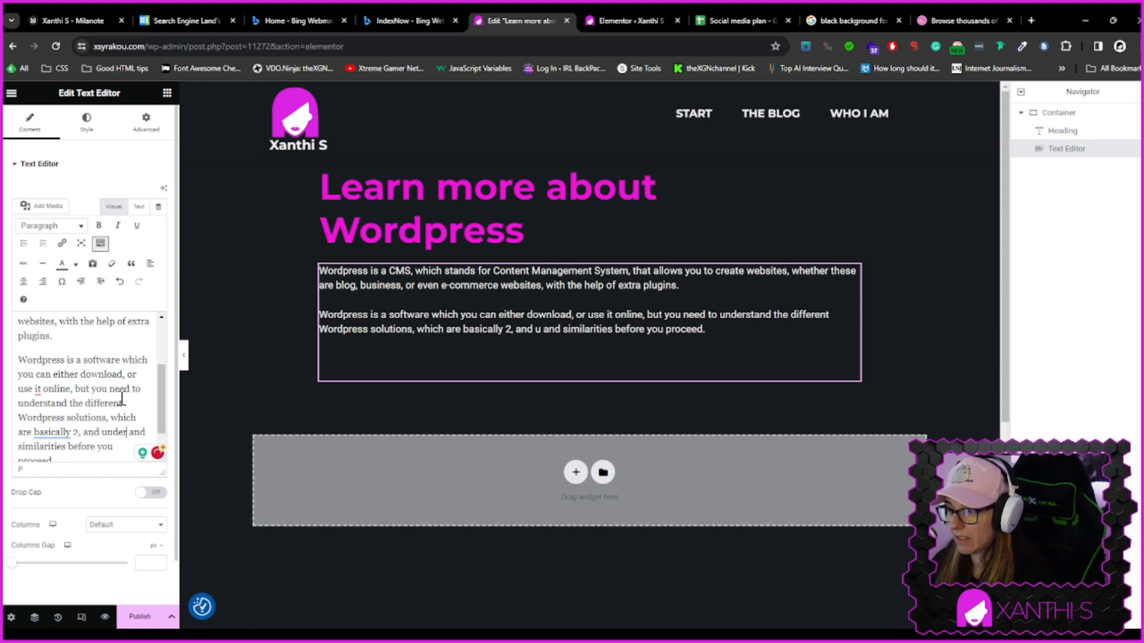
pyautogui.write('ere they')
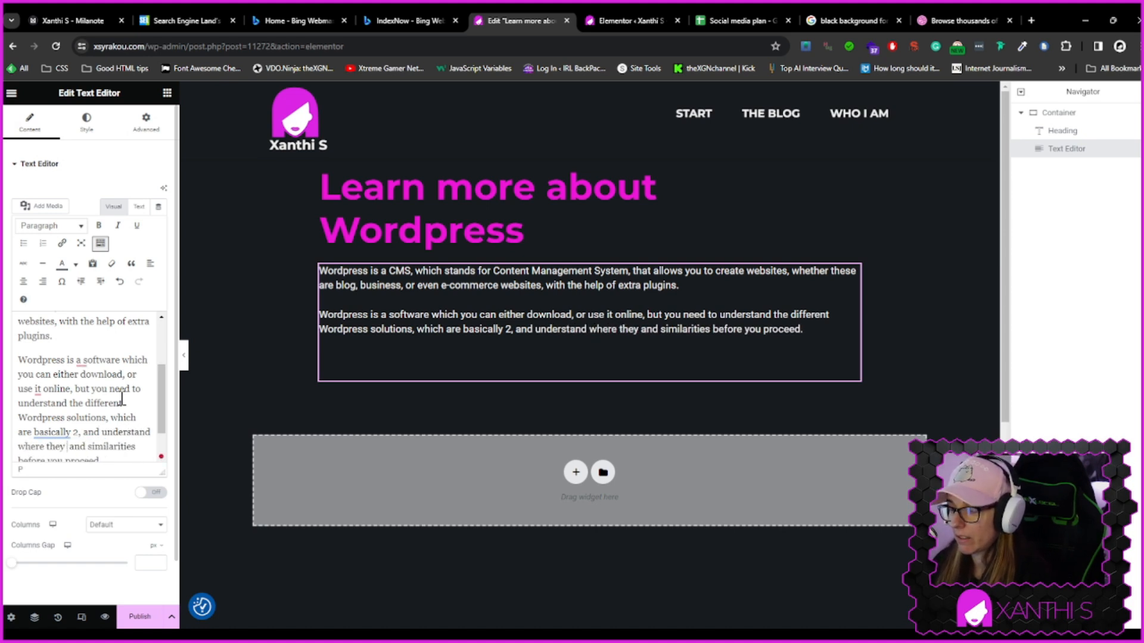
# Finish the second paragraph with 'understand when to use which.' and delete the leftover 'and similarities before you proceed.'
pyautogui.press('BackSpace')
pyautogui.press('BackSpace')
pyautogui.press('BackSpace')
pyautogui.press('BackSpace')
pyautogui.press('BackSpace')
pyautogui.press('BackSpace')
pyautogui.press('BackSpace')
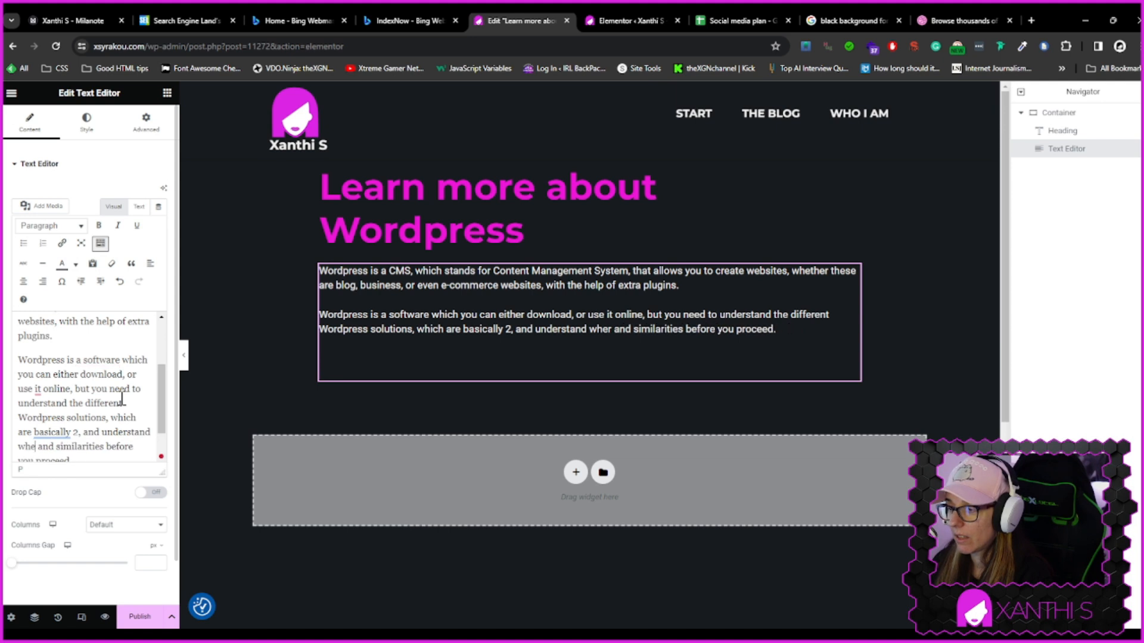
pyautogui.write('en to use which.')
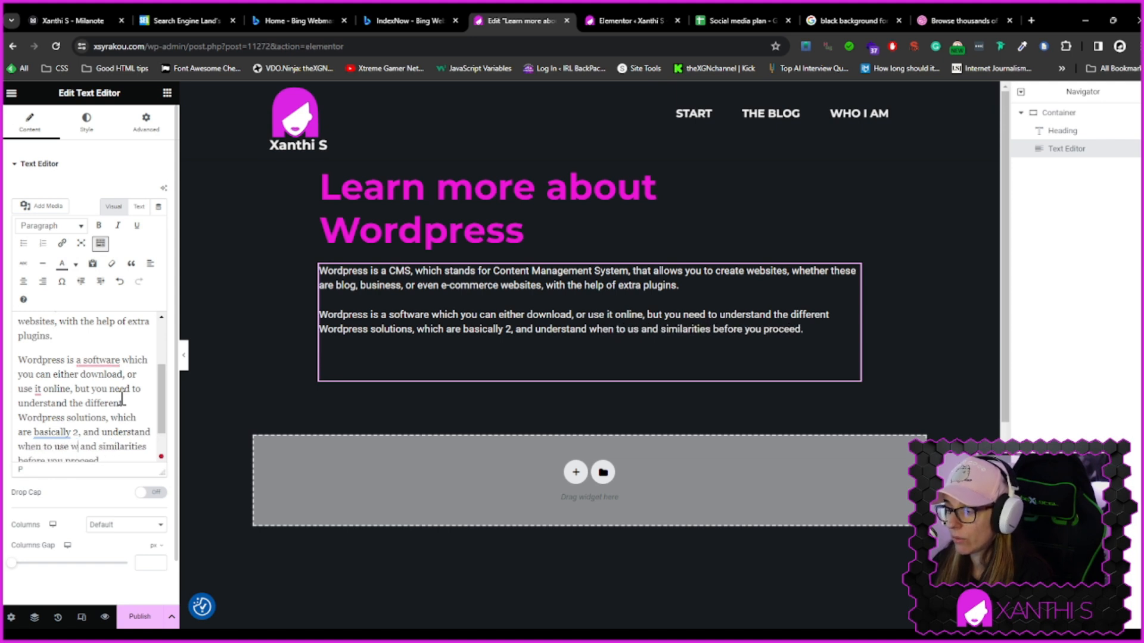
pyautogui.hotkey('ctrl', 'shift', 'End')
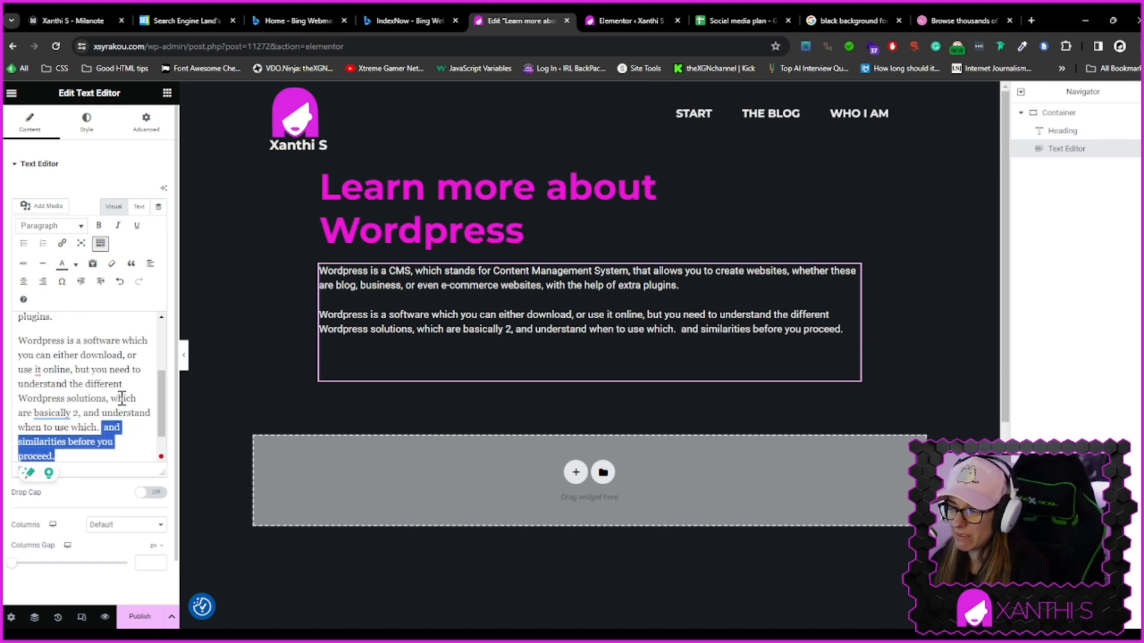
pyautogui.press('Delete')
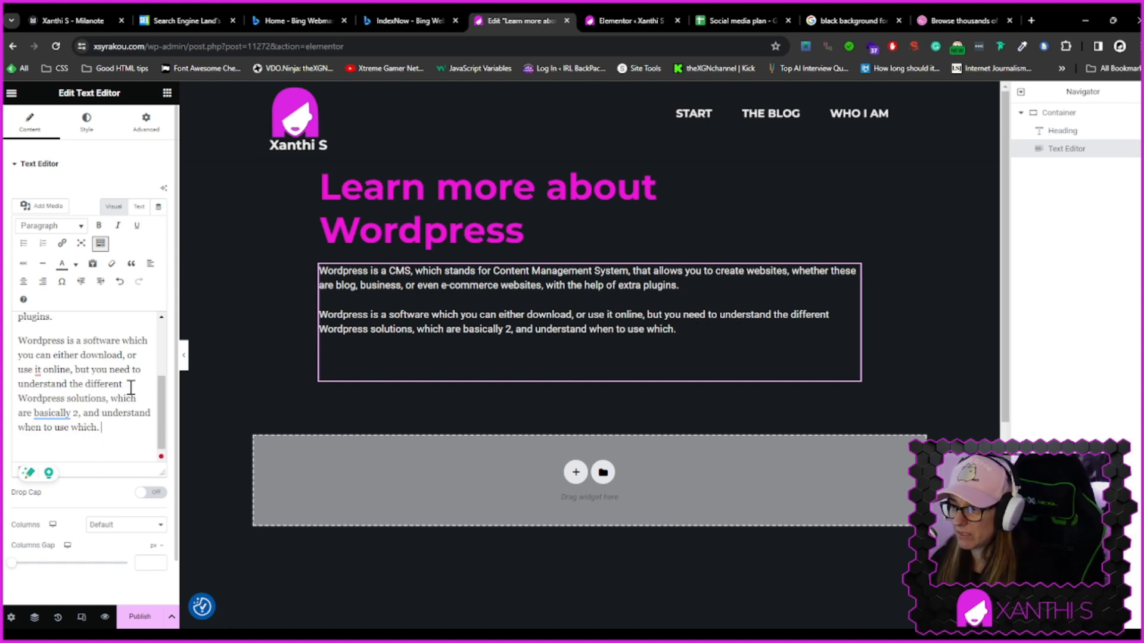
# Change 'use it online' in the second paragraph to 'use directly online'
pyautogui.moveTo(53, 414)
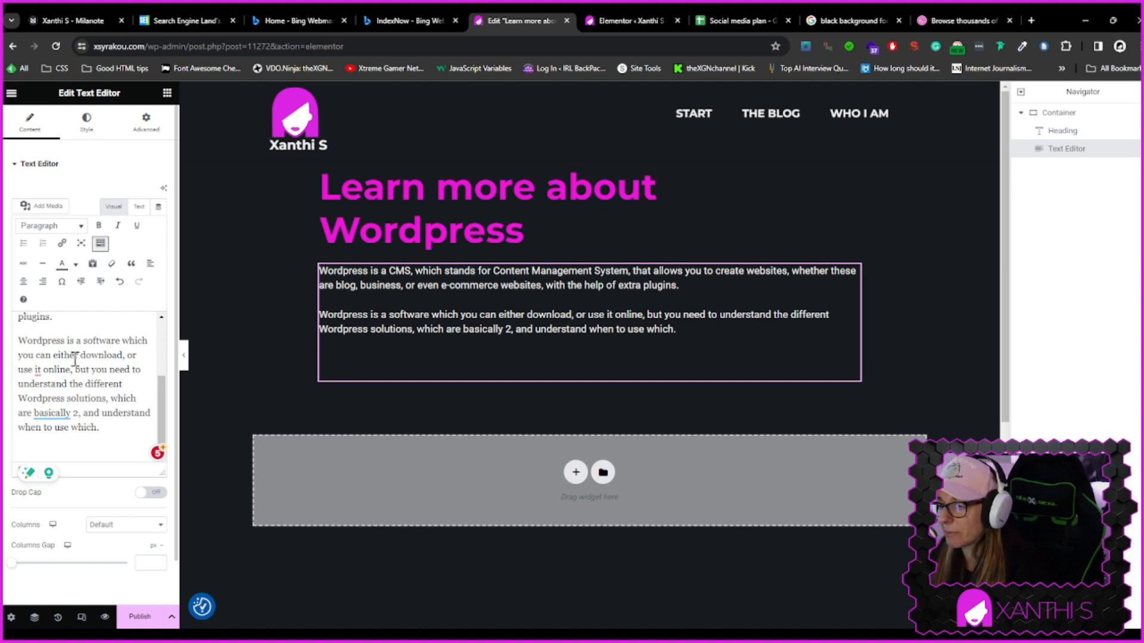
pyautogui.moveTo(40, 370)
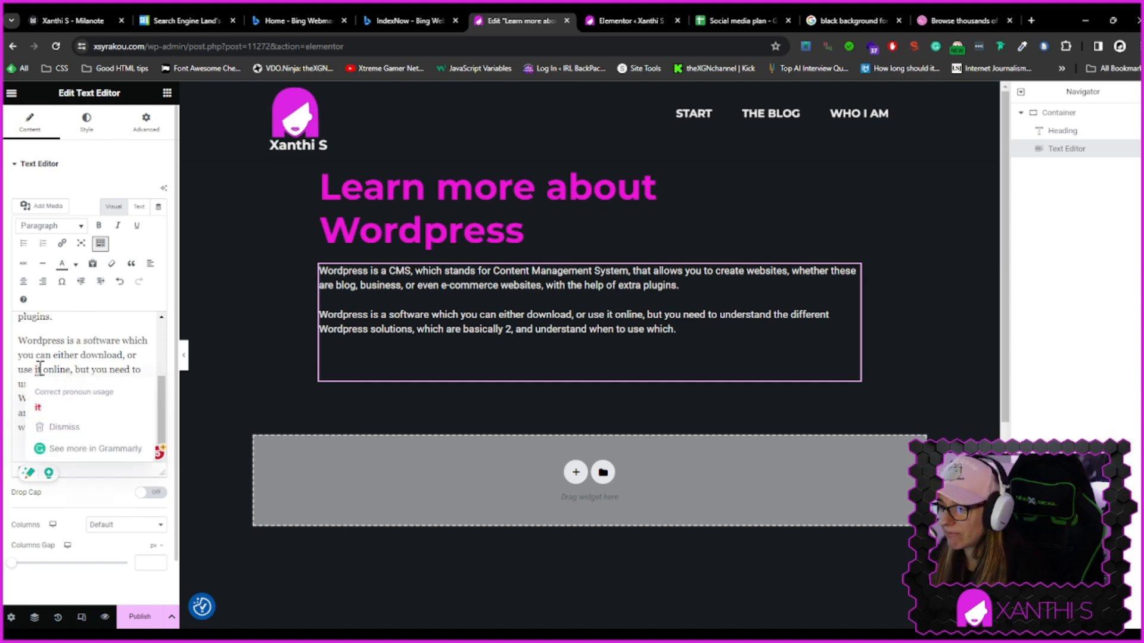
pyautogui.click(39, 407)
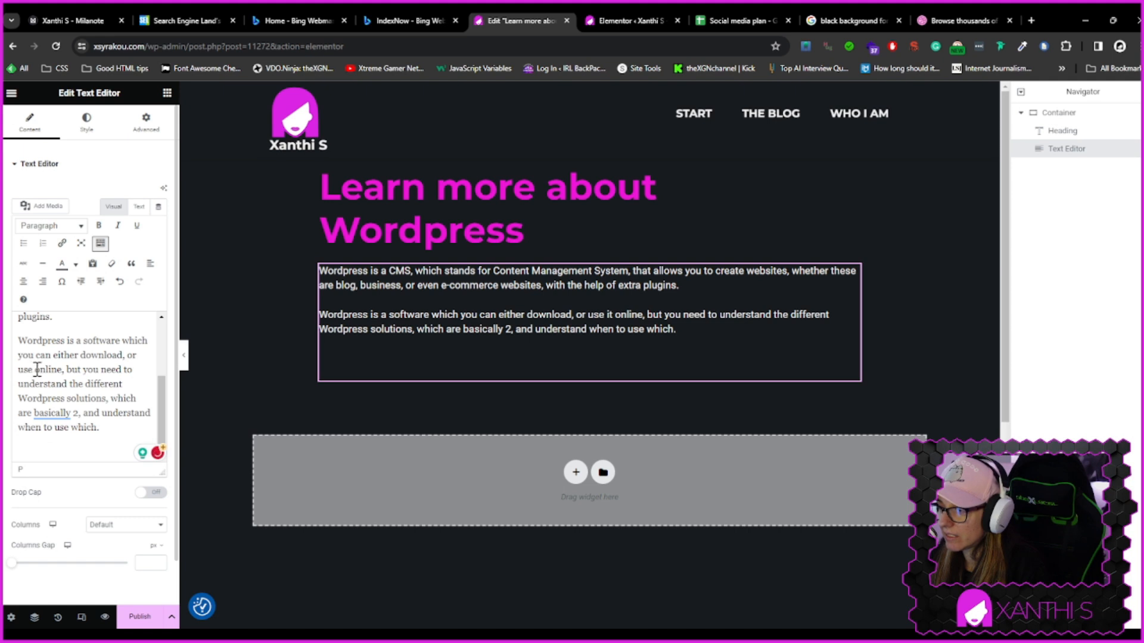
pyautogui.write('directly o')
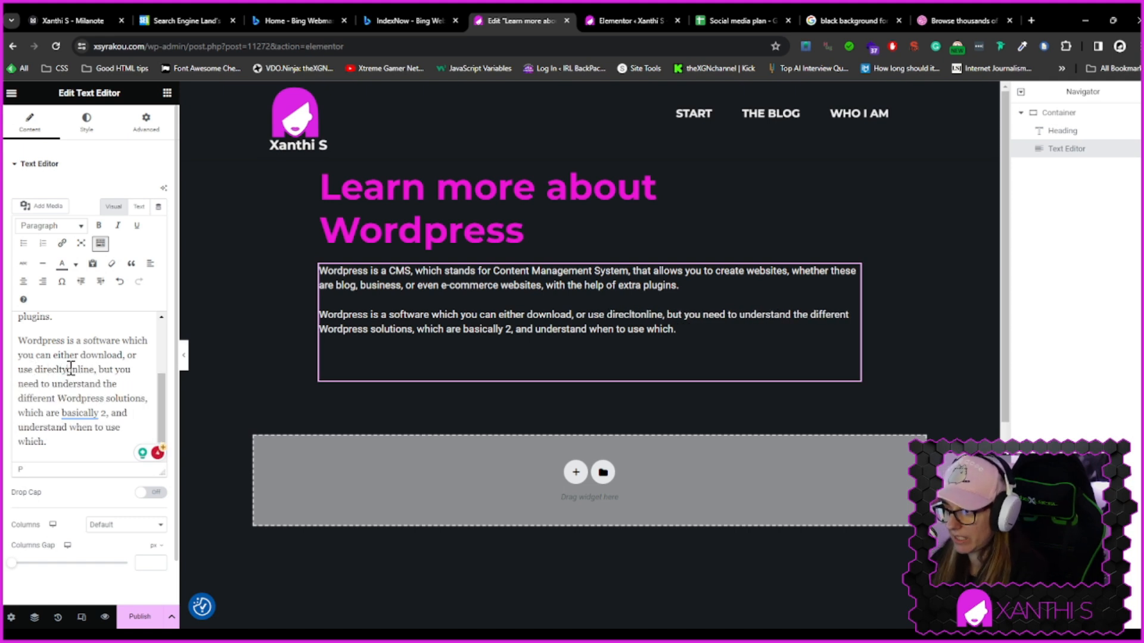
# Add a third paragraph: 'That's why we have Wordpres.org, the so called self-hosted Wordpress and Wordpress.com which is hosted already for you.'
pyautogui.click(82, 439)
pyautogui.press('Return')
pyautogui.press('Return')
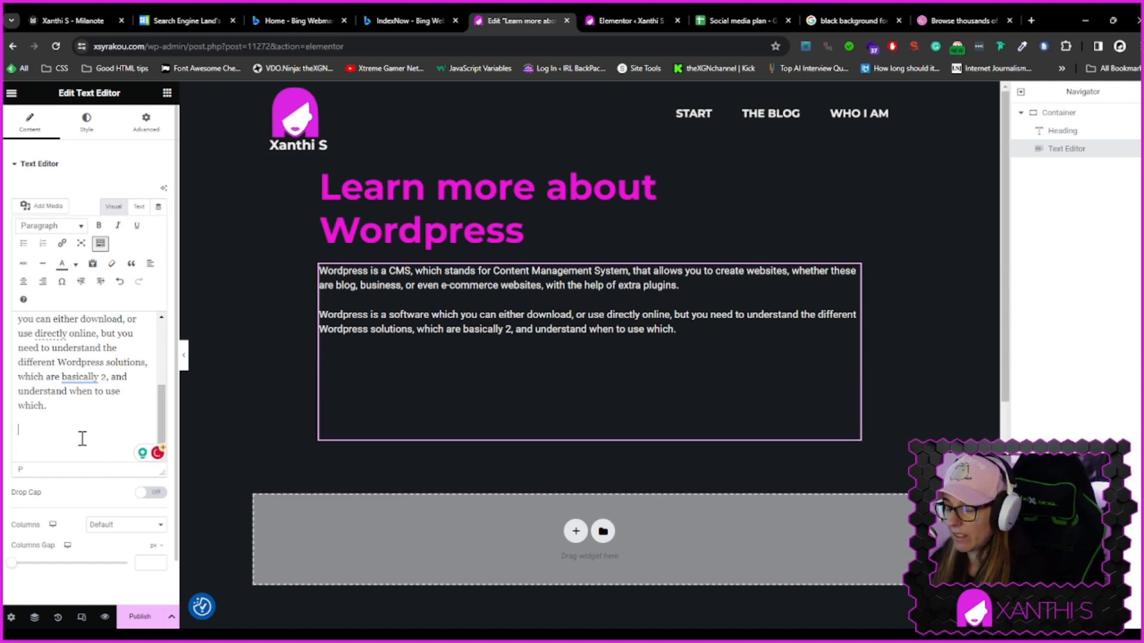
pyautogui.write('W')
pyautogui.press('BackSpace')
pyautogui.write("That's why")
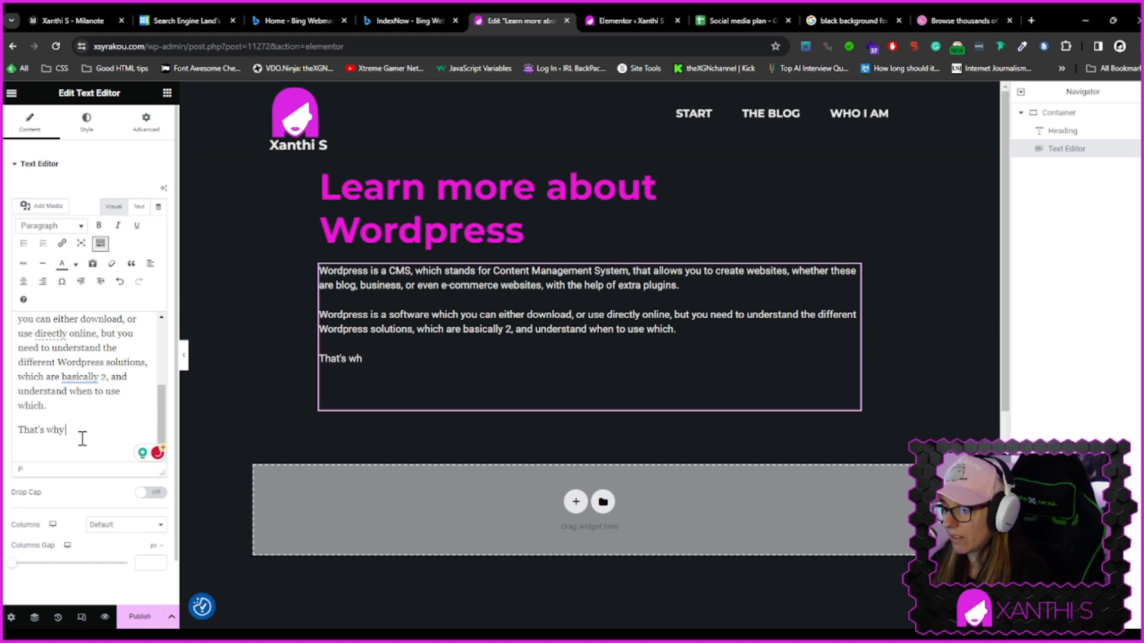
pyautogui.write(' we have Wordpres.org, the so called self-hosted')
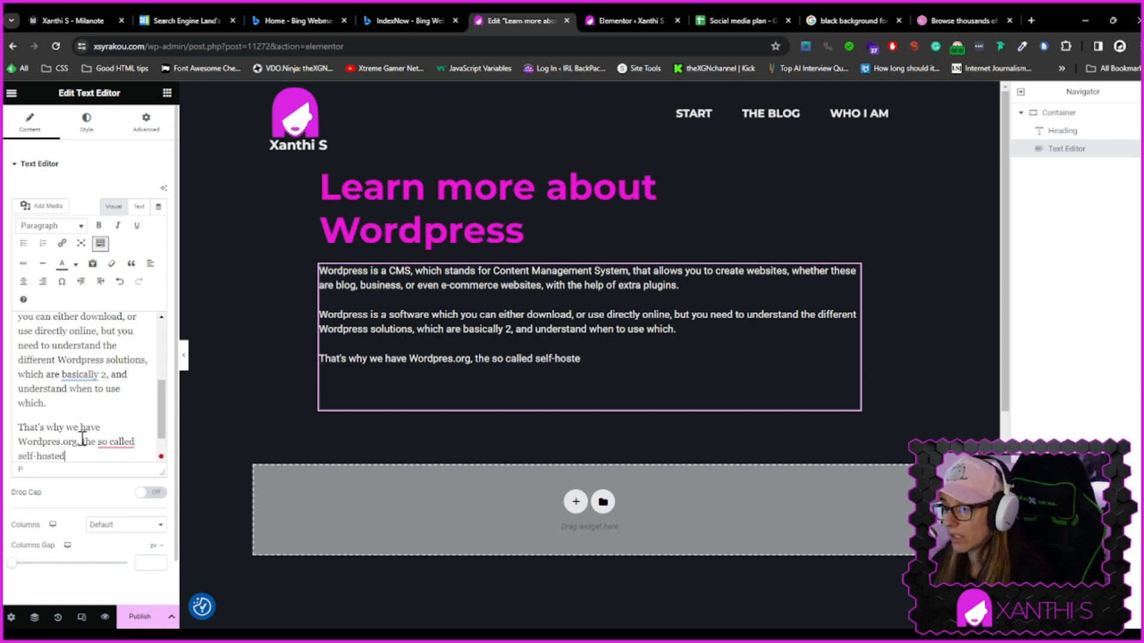
pyautogui.write(' Wordpress and Wordpress.com which is hosted alread')
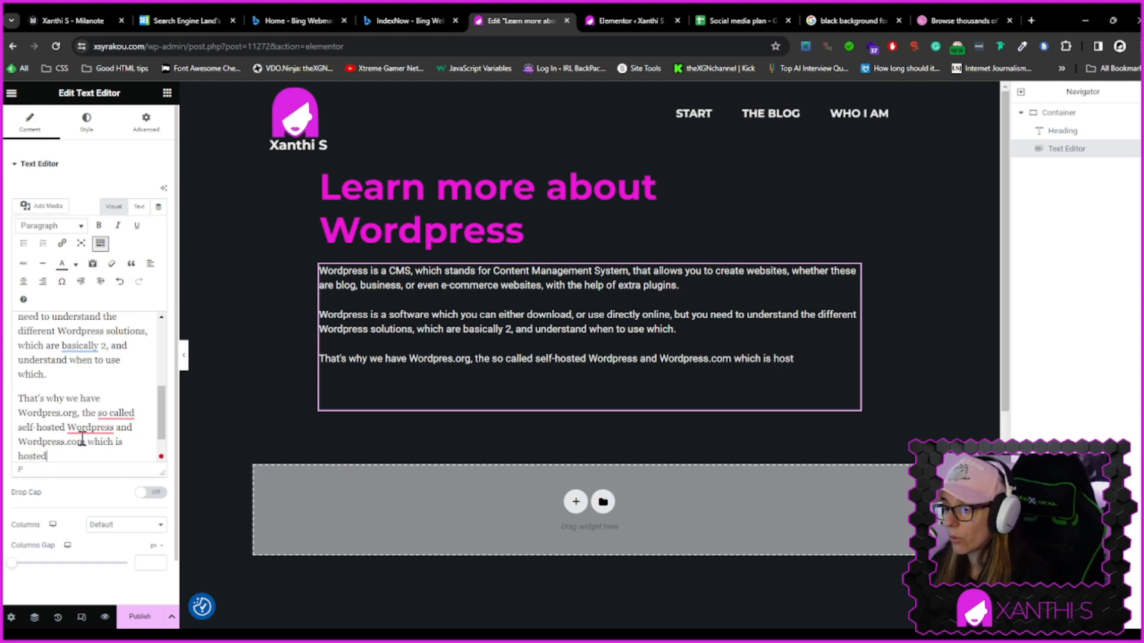
pyautogui.write('y for you')
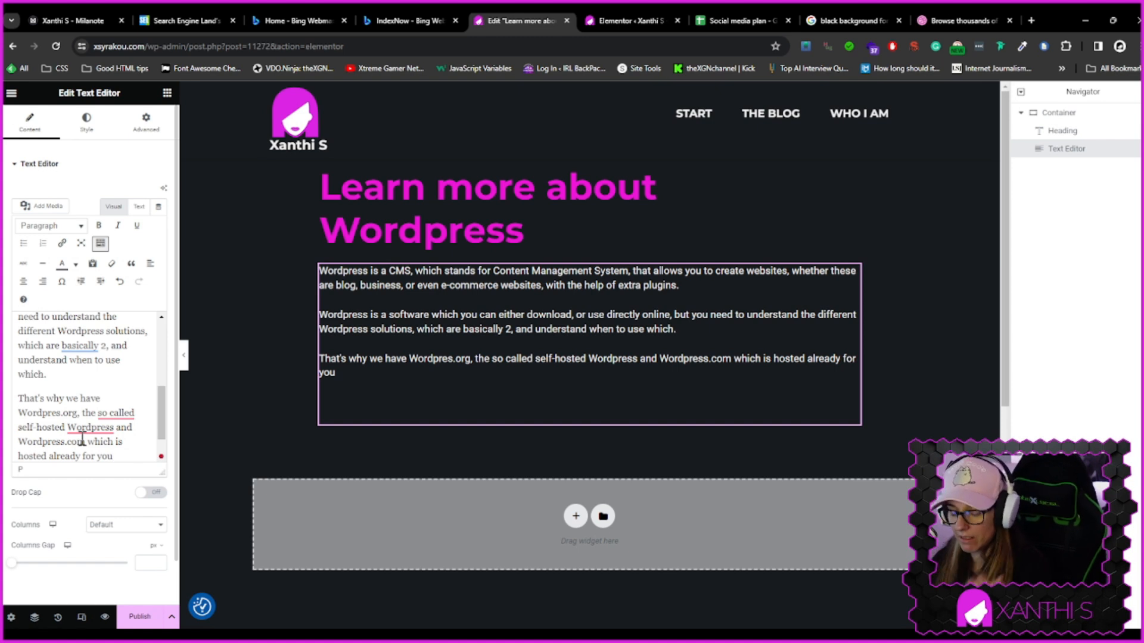
pyautogui.write('.')
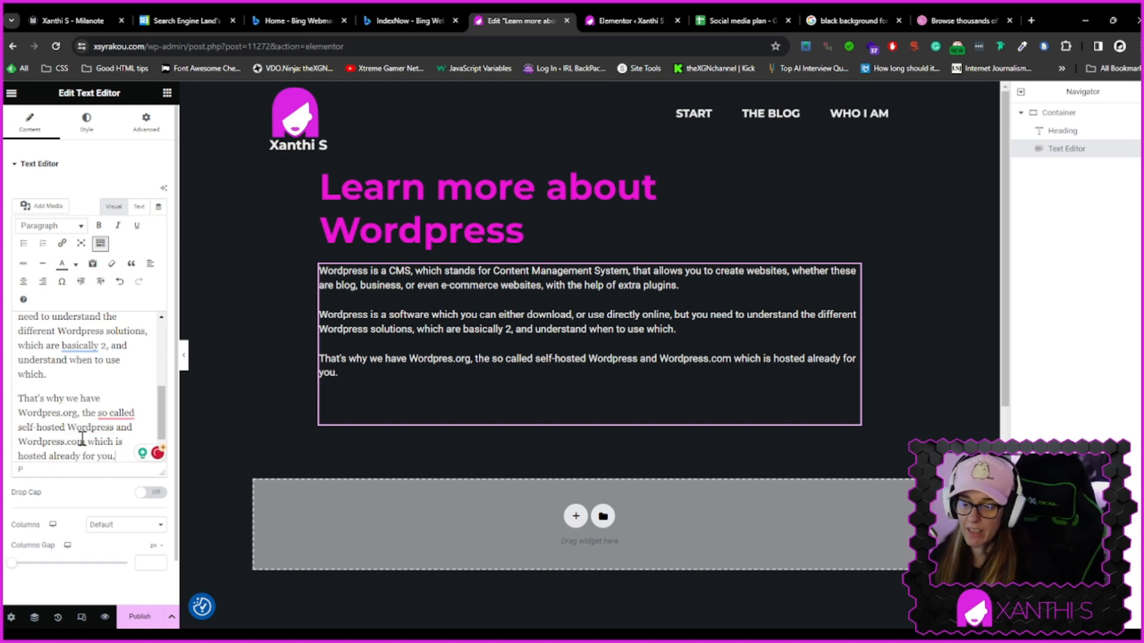